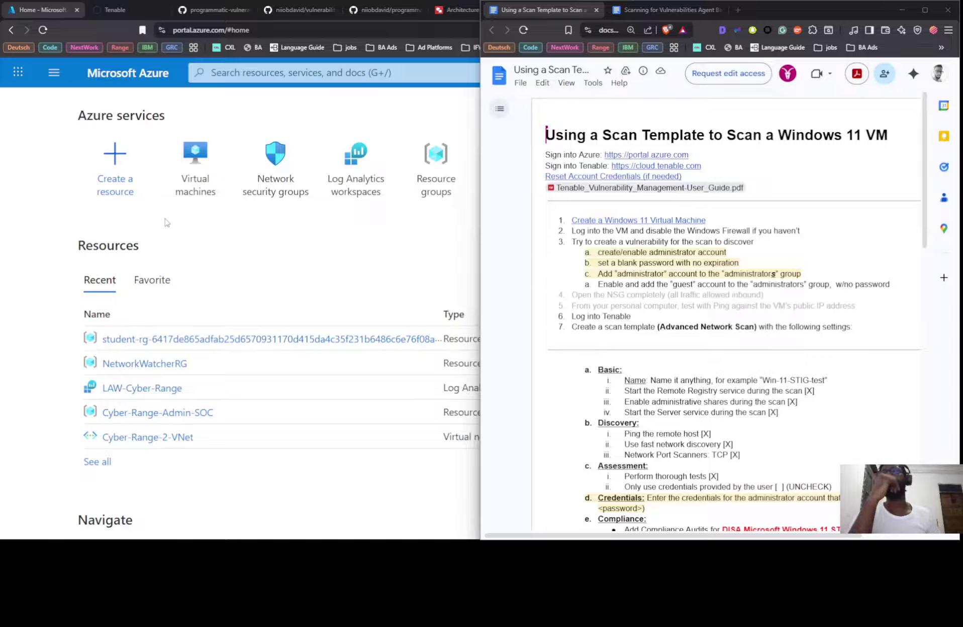
Step: Start creating a new standard virtual machine from the Azure virtual machines list
key(super+Up)
click(195, 169)
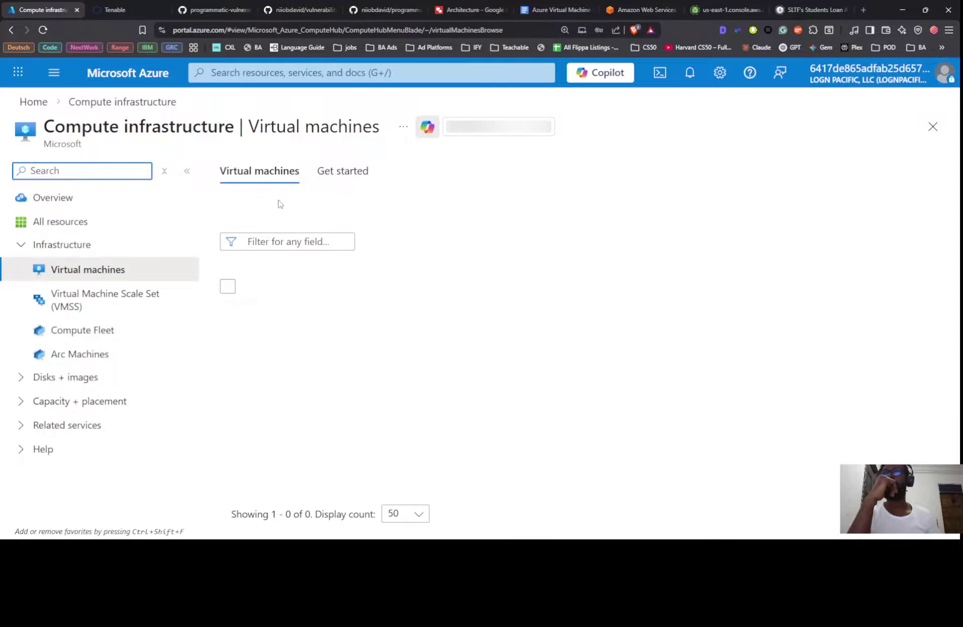
click(268, 211)
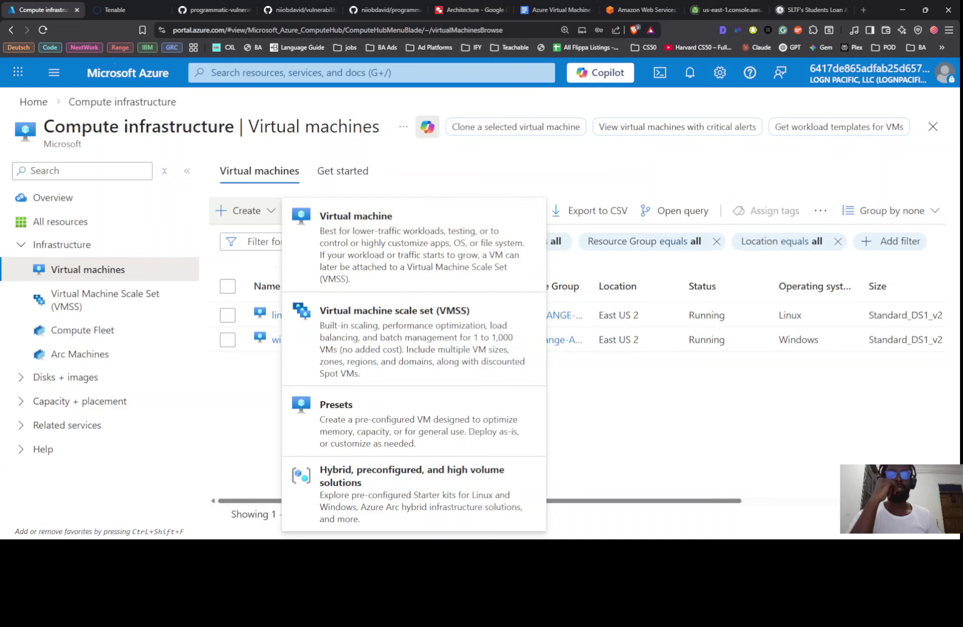
click(372, 233)
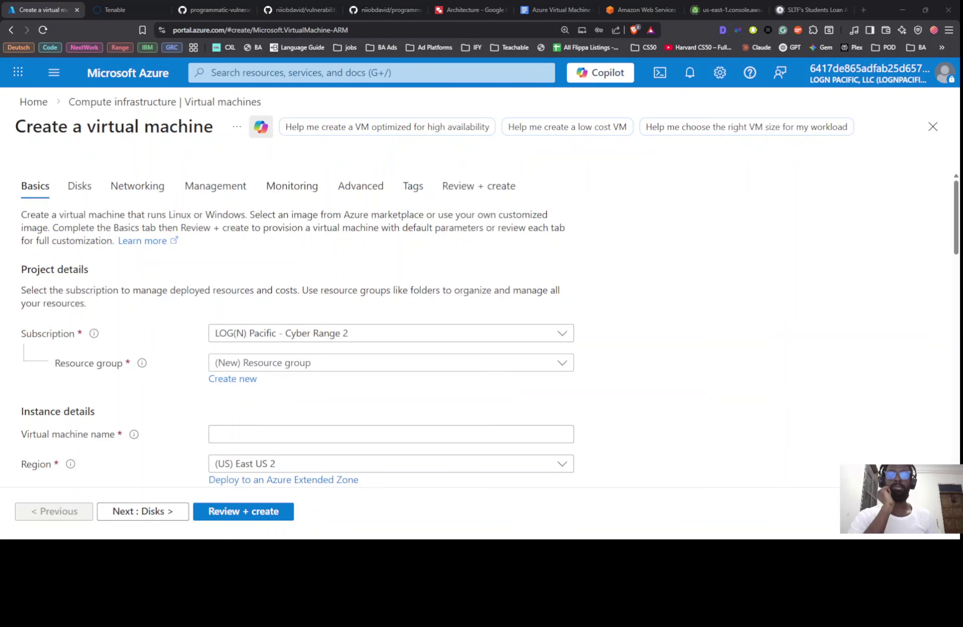
Step: Place the virtual machine in the existing student resource group and name it Nii-stig-test
click(378, 364)
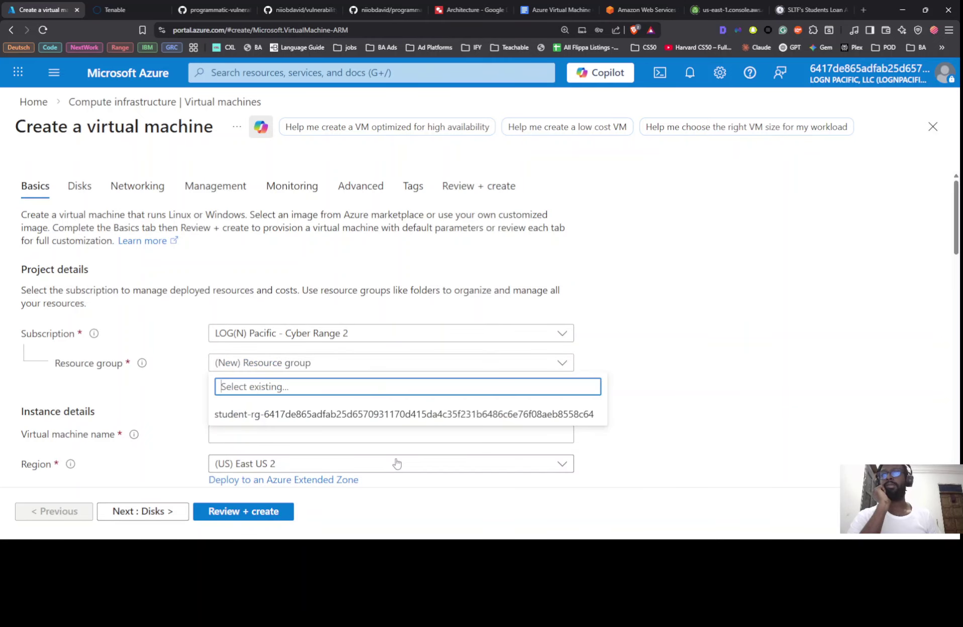
click(392, 415)
scroll(342, 346, down, 4)
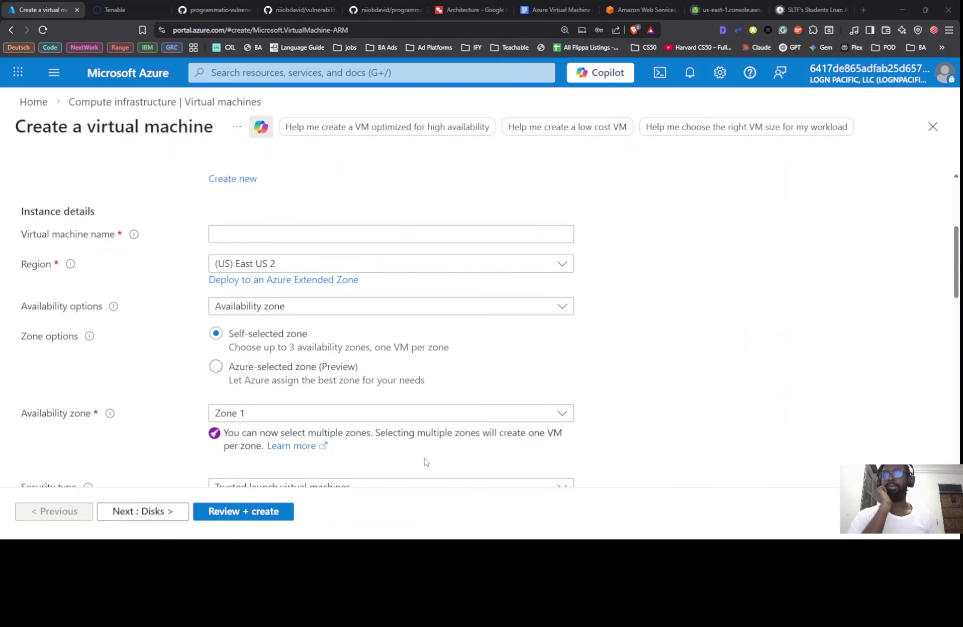
click(250, 233)
text(Nii-stig-test)
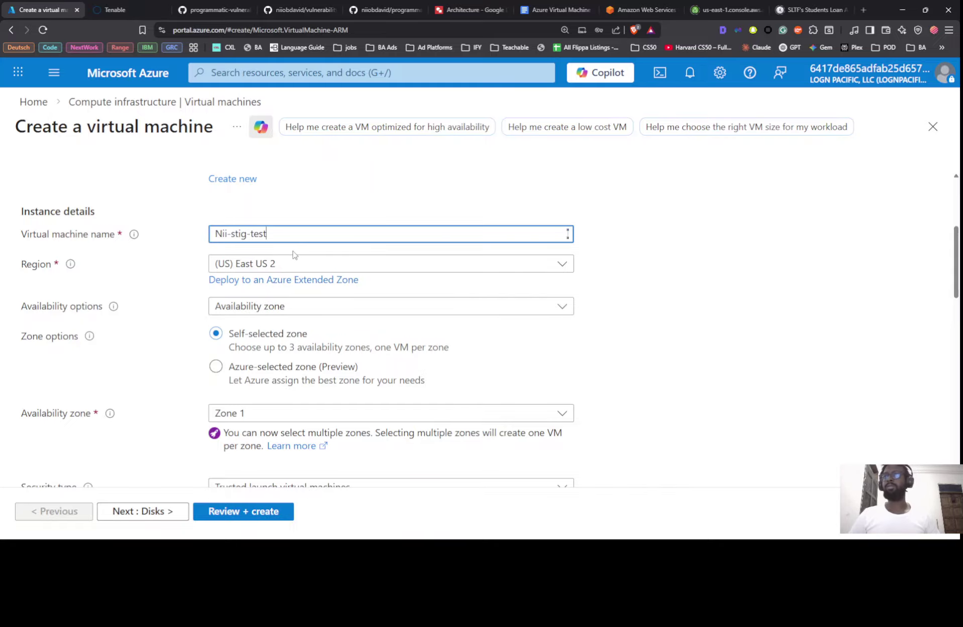
Step: Select a Windows 11 image for the virtual machine, with the Trusted launch security type
scroll(285, 259, down, 3)
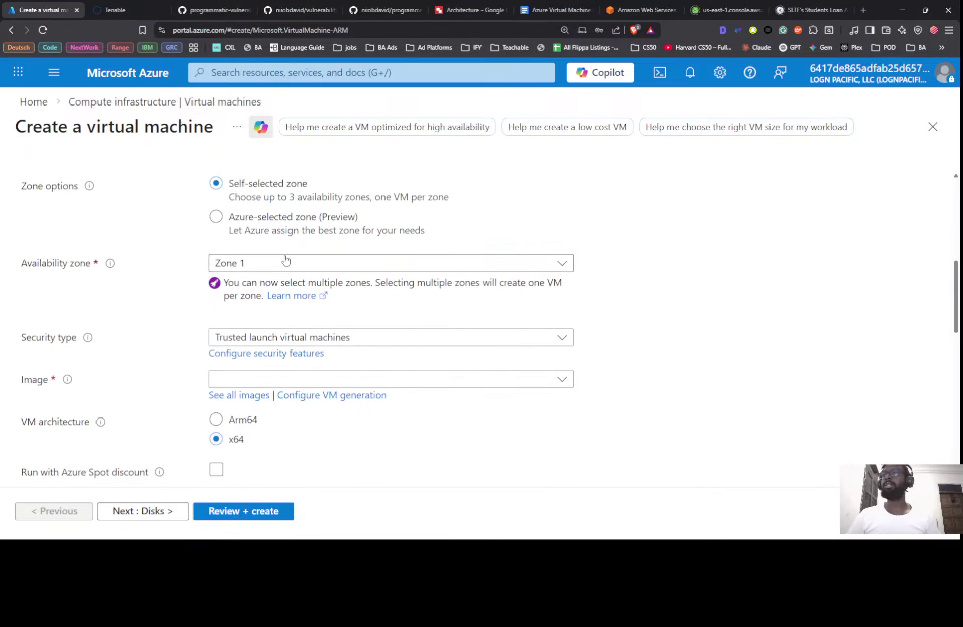
click(290, 340)
click(290, 341)
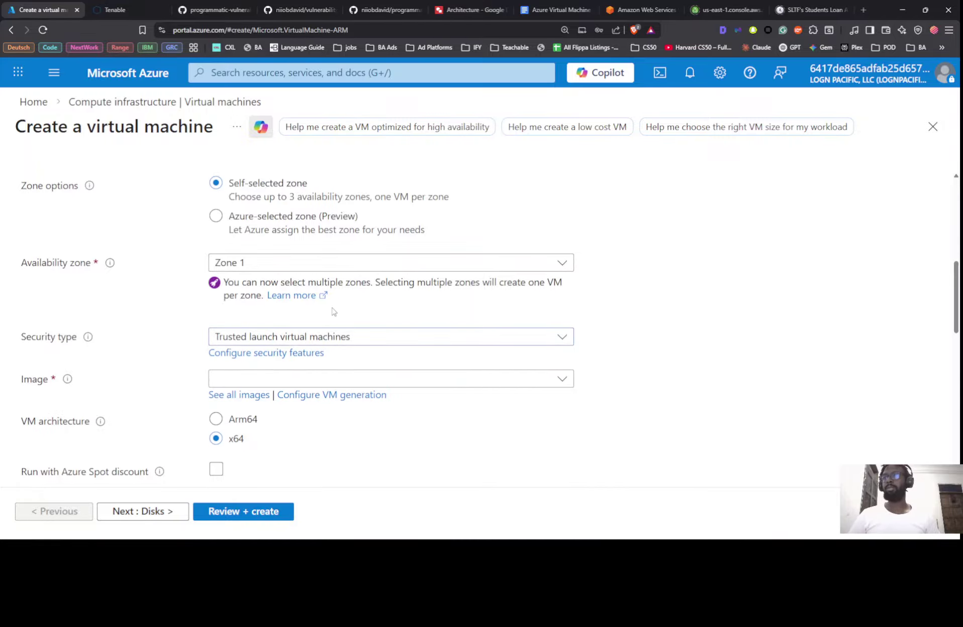
scroll(311, 240, down, 3)
click(310, 235)
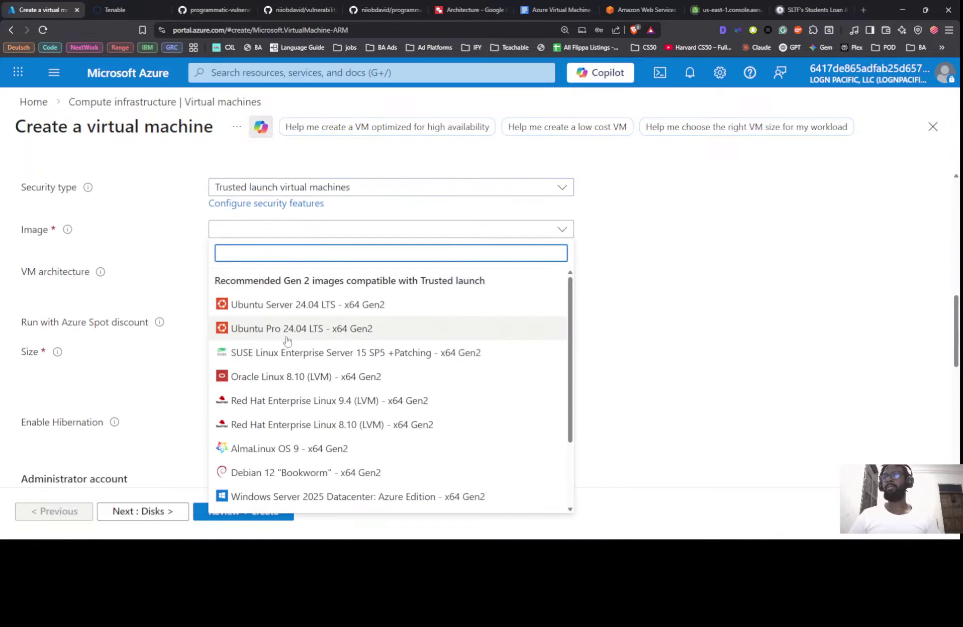
scroll(318, 376, down, 2)
click(281, 478)
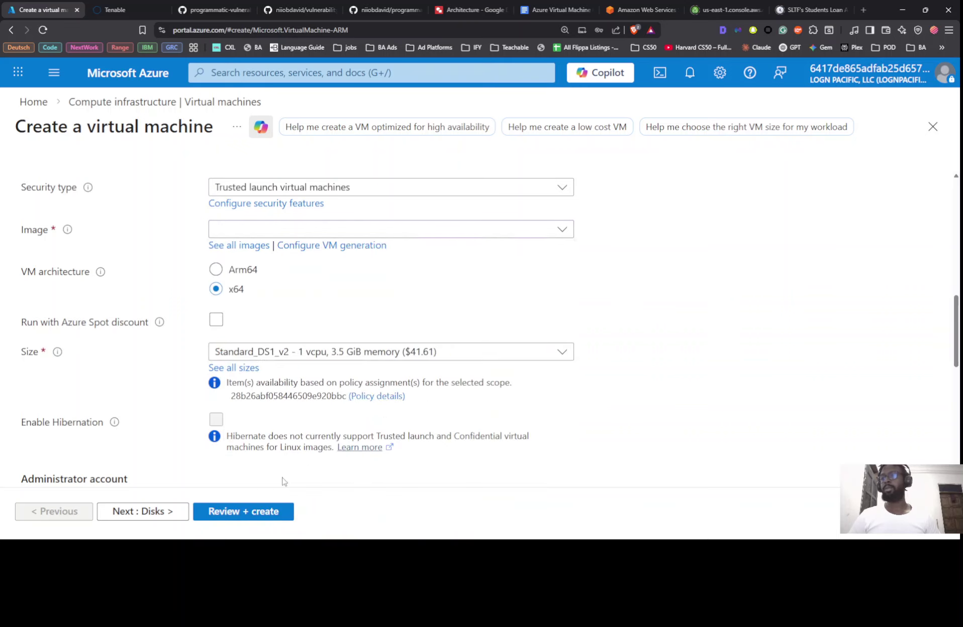
Step: Fill in the administrator account with the username LabTestNii and paste the account password into the password and confirmation fields
scroll(519, 281, down, 5)
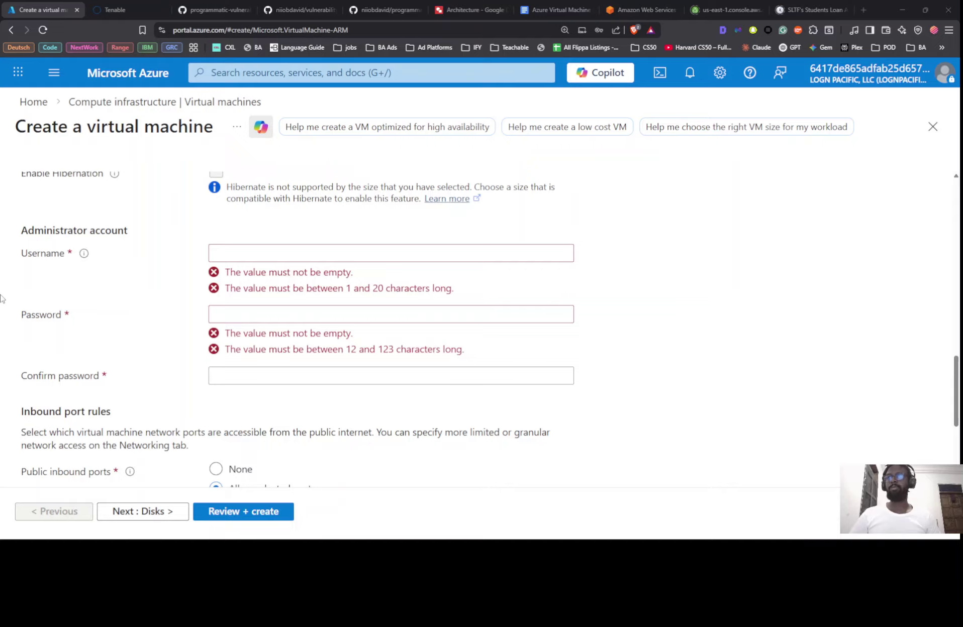
click(371, 251)
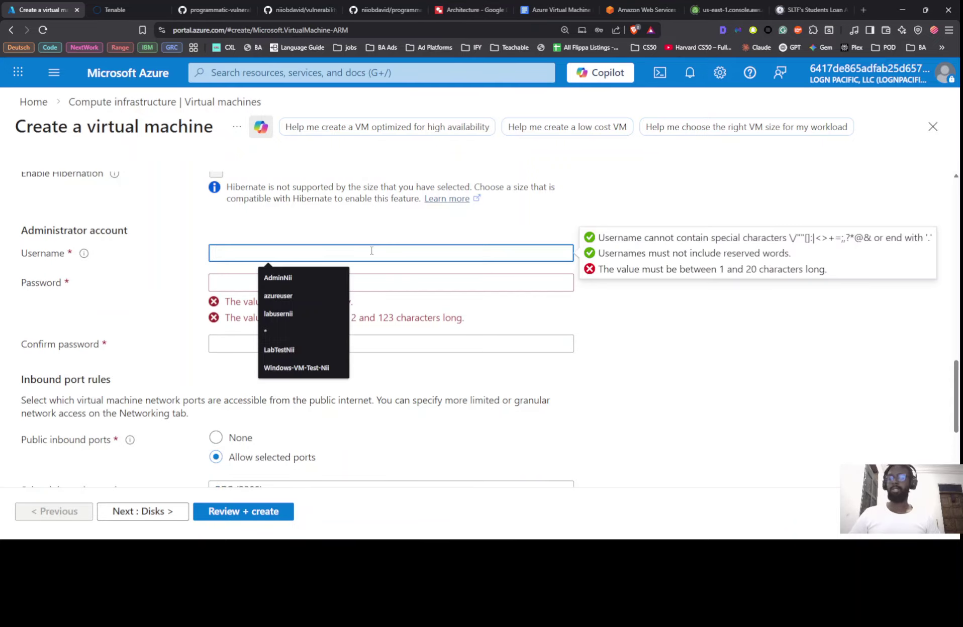
click(279, 350)
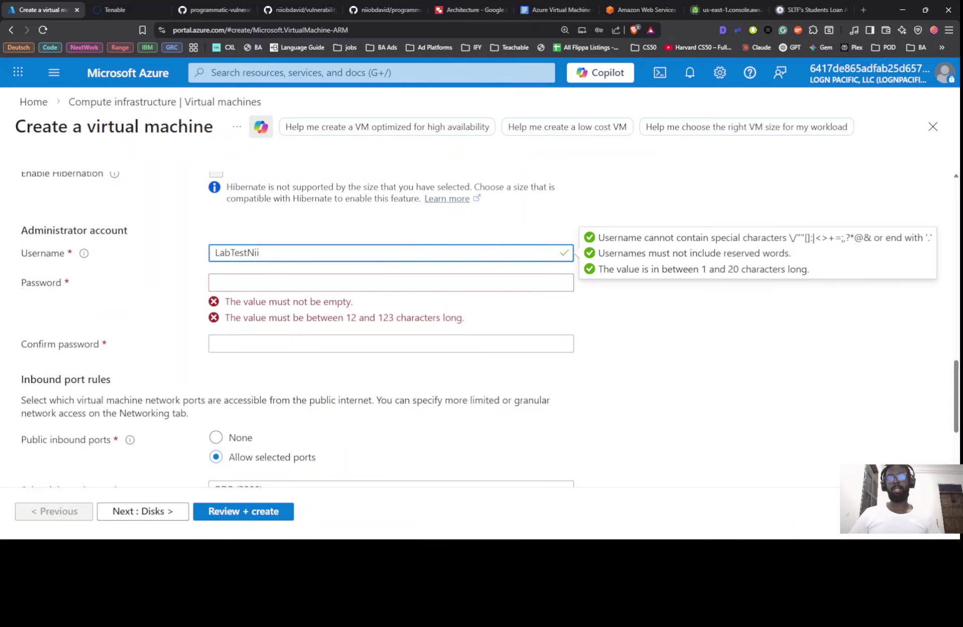
key(alt+Tab)
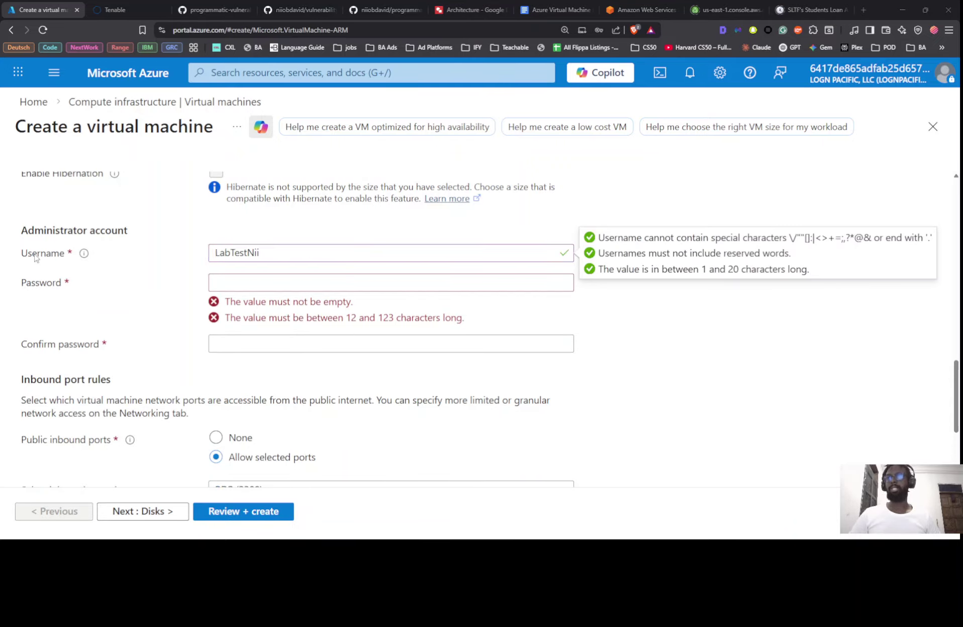
click(267, 278)
key(ctrl+v)
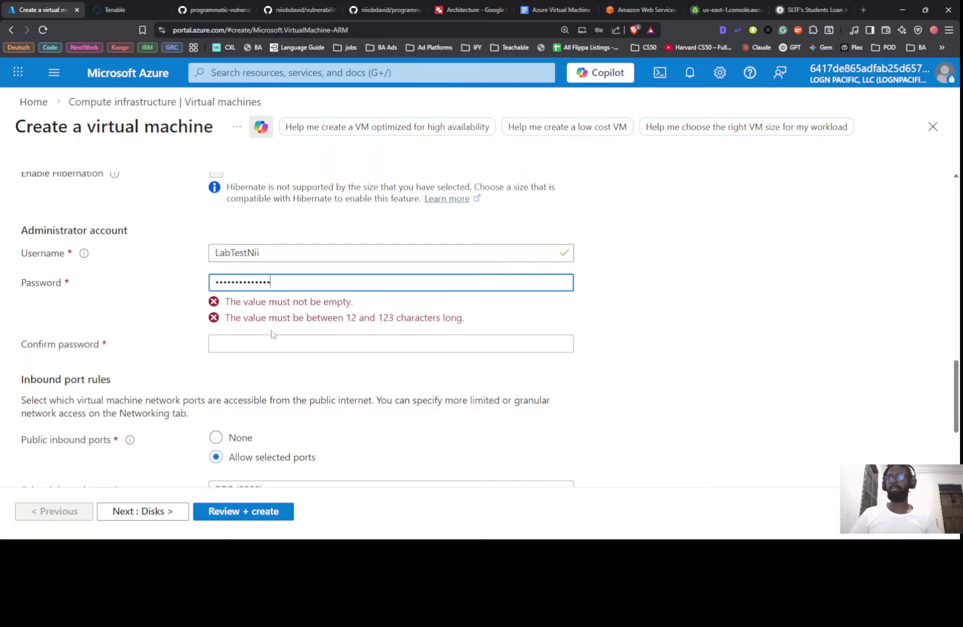
click(267, 316)
key(ctrl+v)
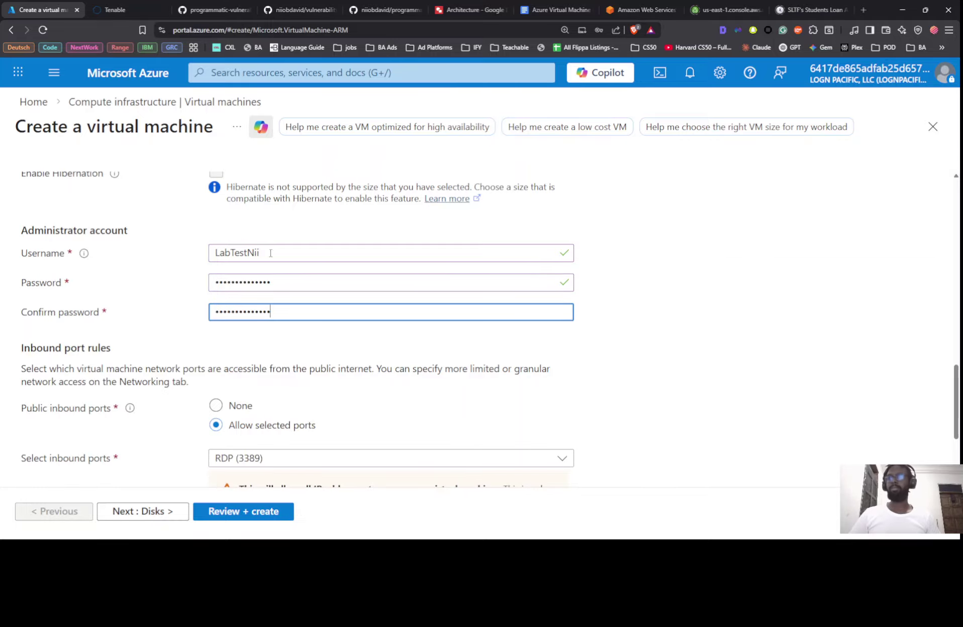
Step: Confirm the eligible Windows 10/11 license with multi-tenant hosting rights and continue to the disk settings
scroll(270, 247, down, 3)
click(59, 444)
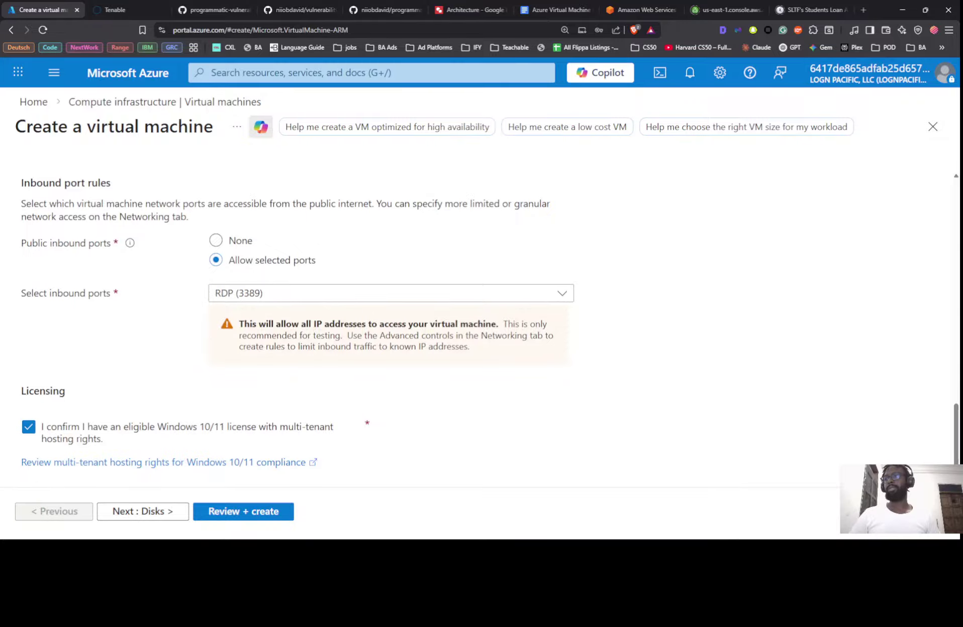
click(132, 515)
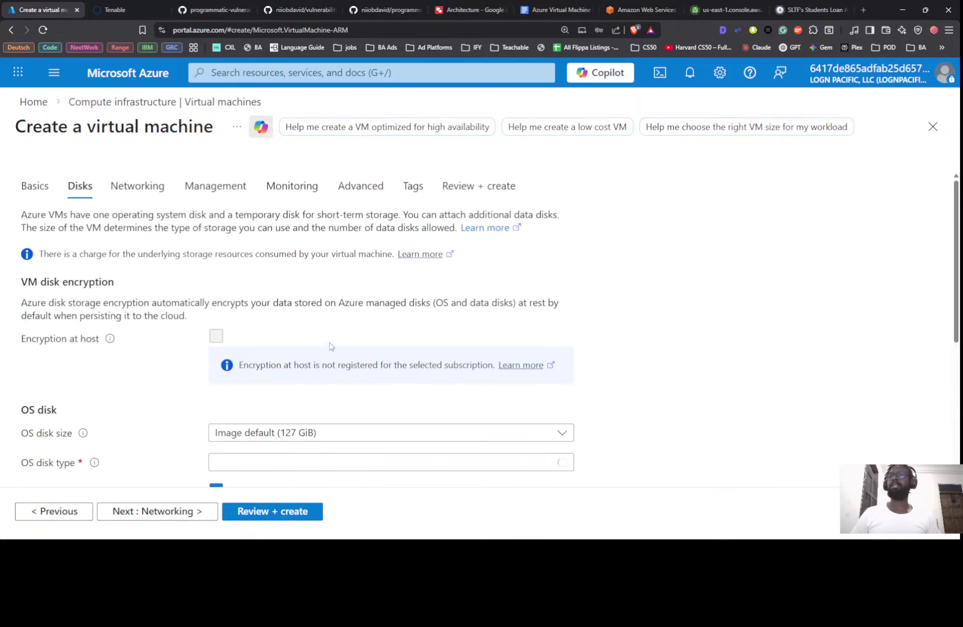
Step: Set the OS disk type to Standard SSD (locally-redundant storage)
scroll(322, 398, down, 5)
click(305, 212)
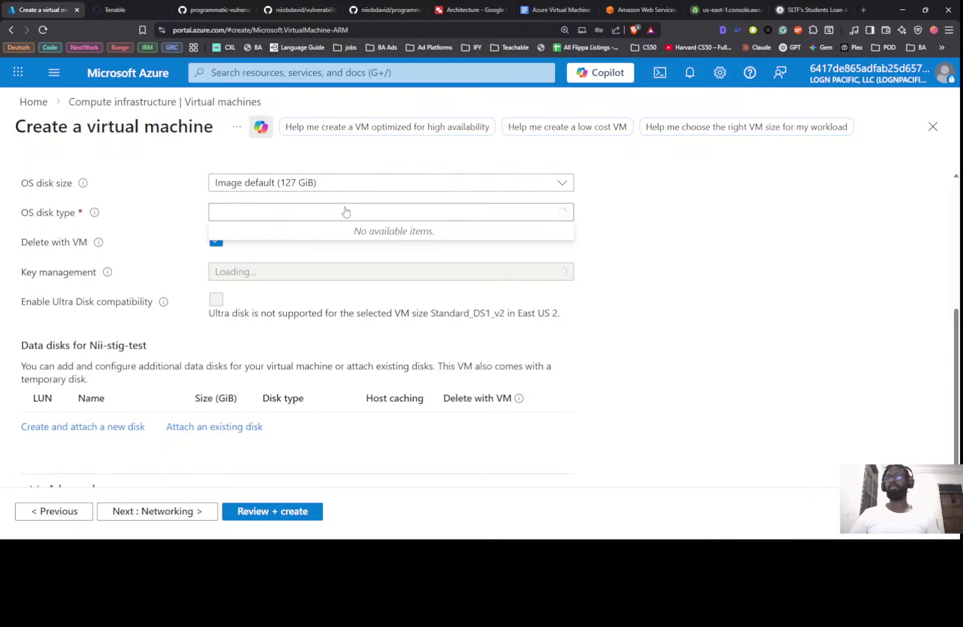
click(347, 212)
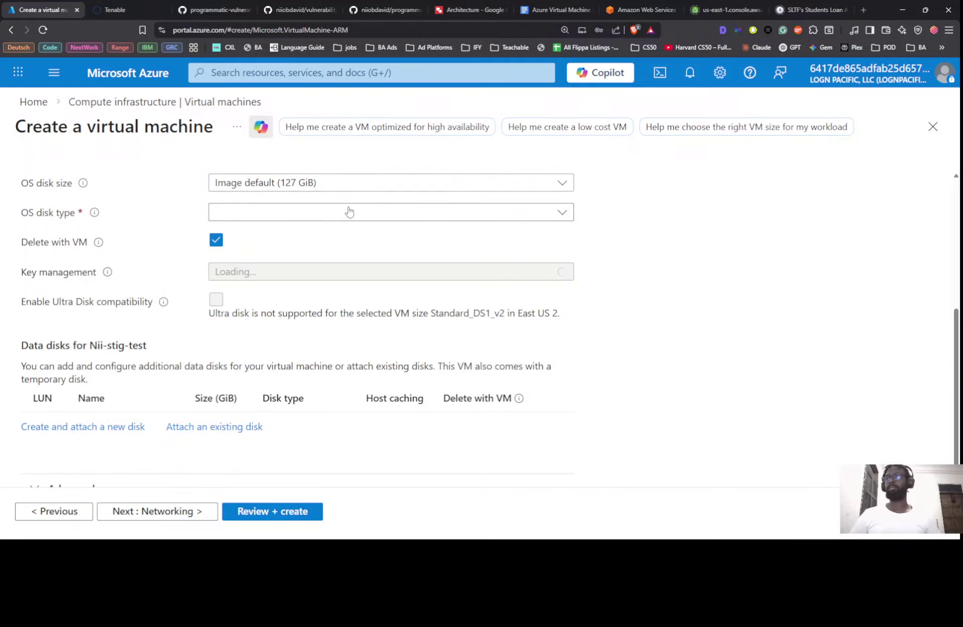
click(307, 212)
click(266, 308)
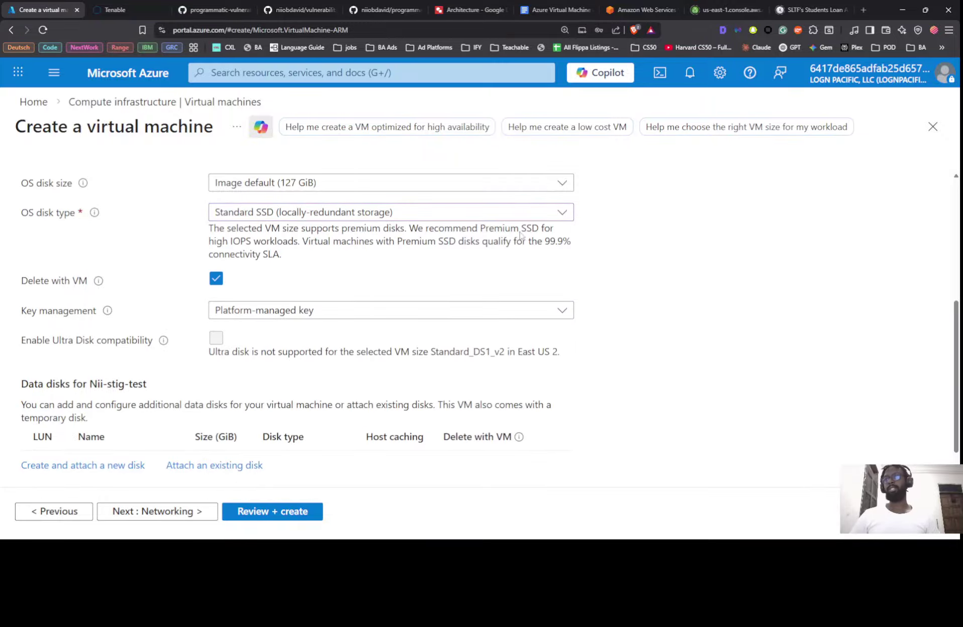
scroll(475, 251, down, 1)
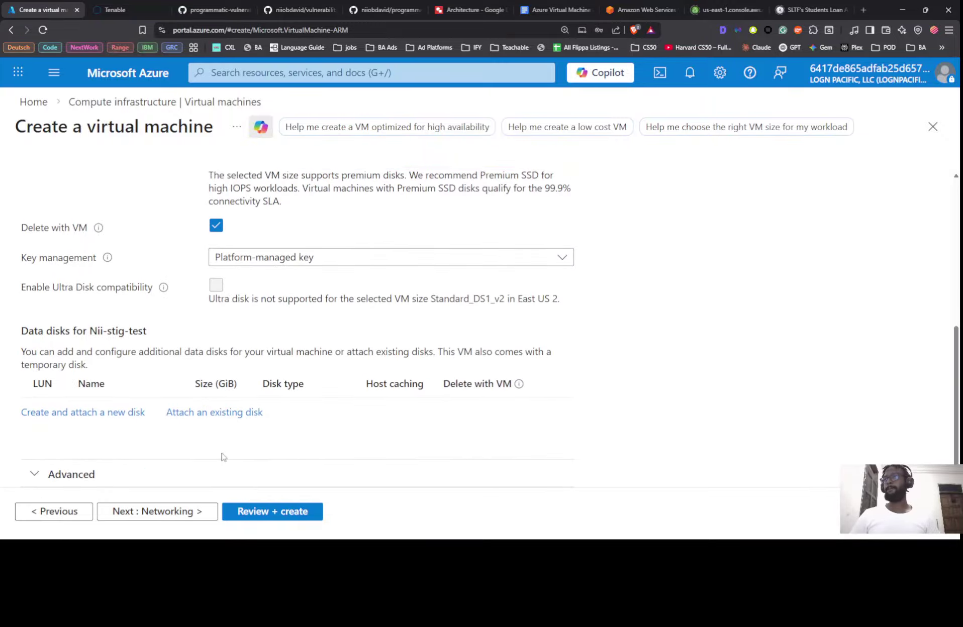
scroll(252, 333, up, 5)
scroll(255, 329, down, 5)
Step: Continue to the networking settings and set the NIC network security group to None
click(189, 511)
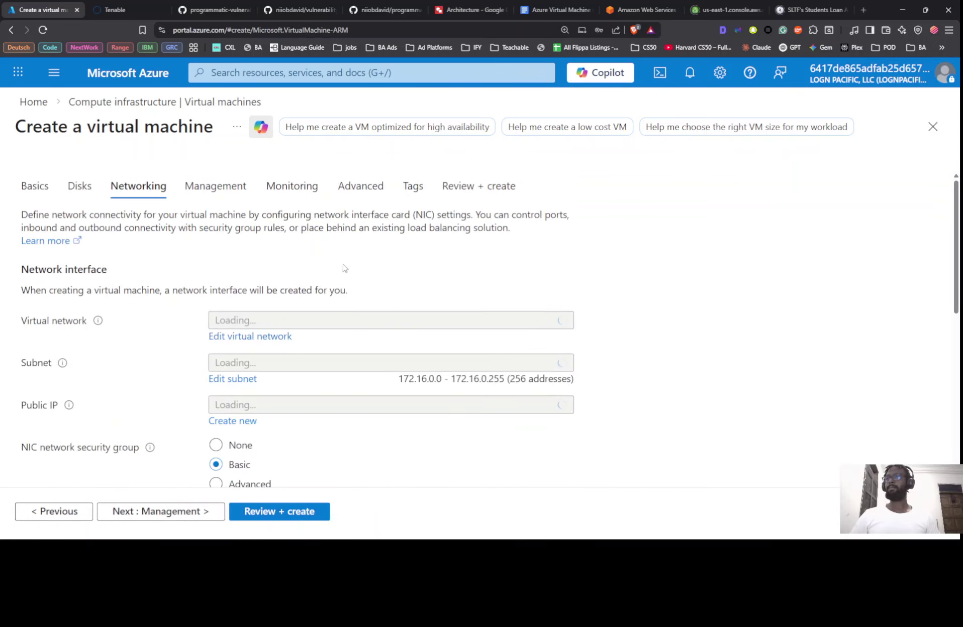
scroll(606, 219, down, 4)
scroll(606, 219, up, 2)
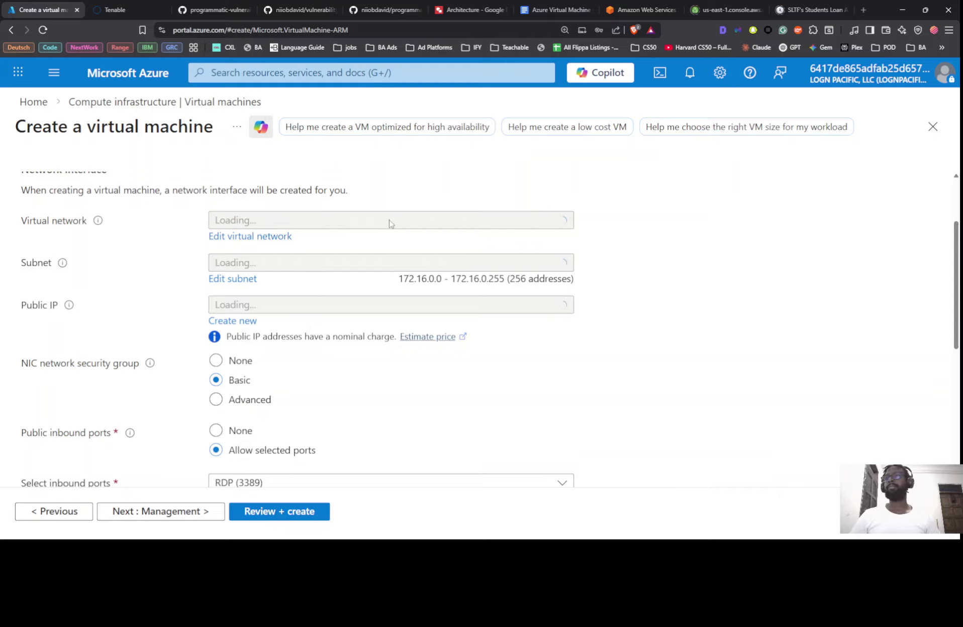
click(216, 360)
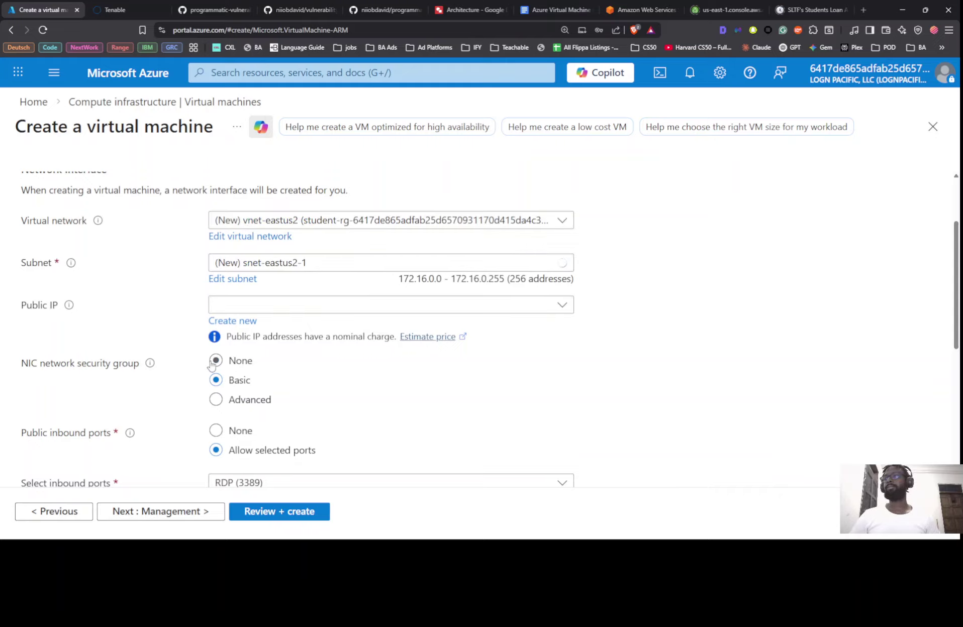
Step: Connect the virtual machine to the Cyber-Range-2-VNet virtual network and its Cyber-Range-2-Subnet (10.1.0.0/21)
click(328, 220)
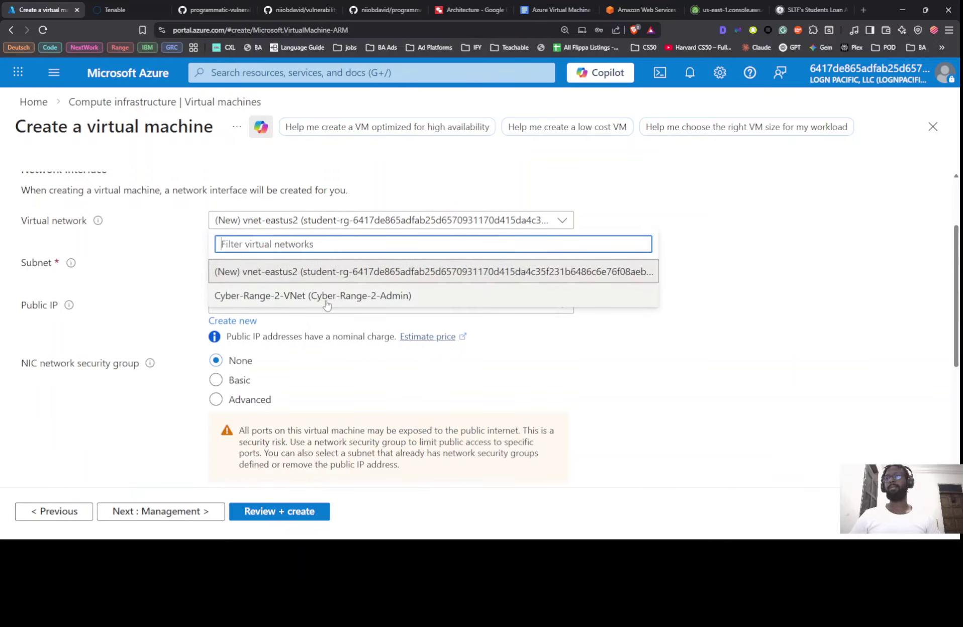
click(327, 297)
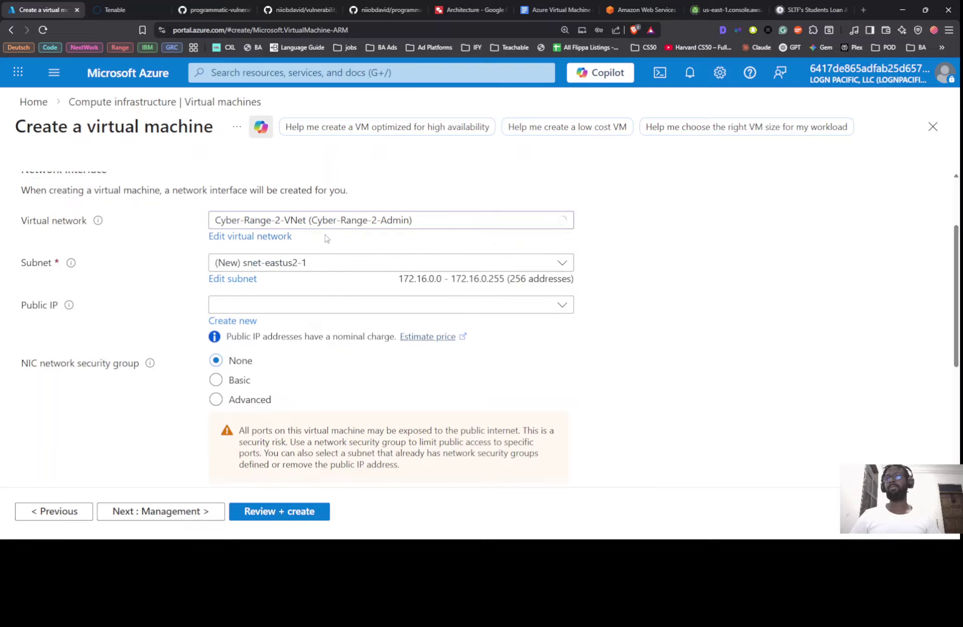
click(322, 265)
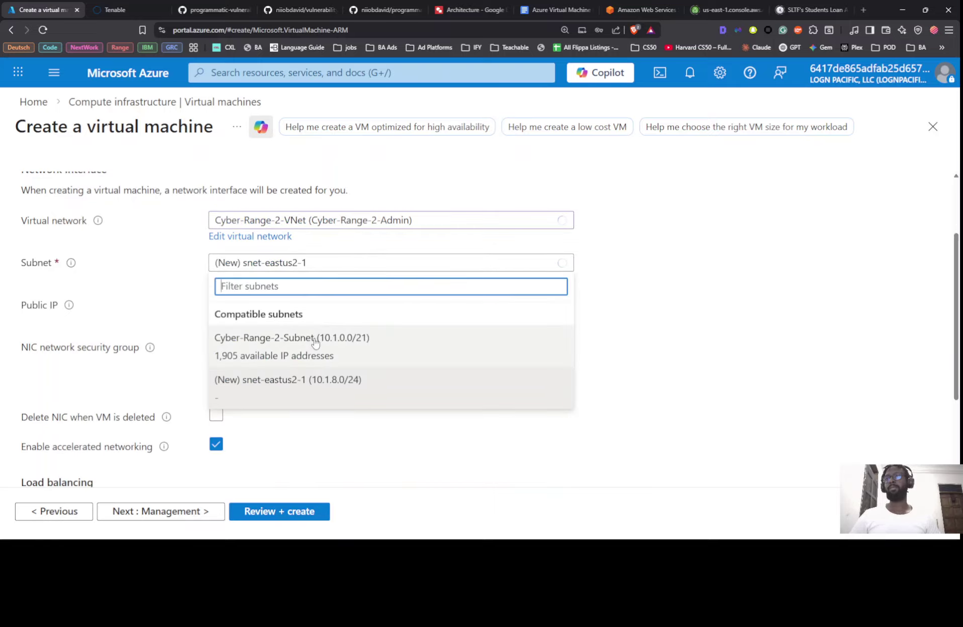
click(318, 335)
Step: Enable deletion of the public IP and NIC when the virtual machine is deleted
scroll(126, 236, down, 2)
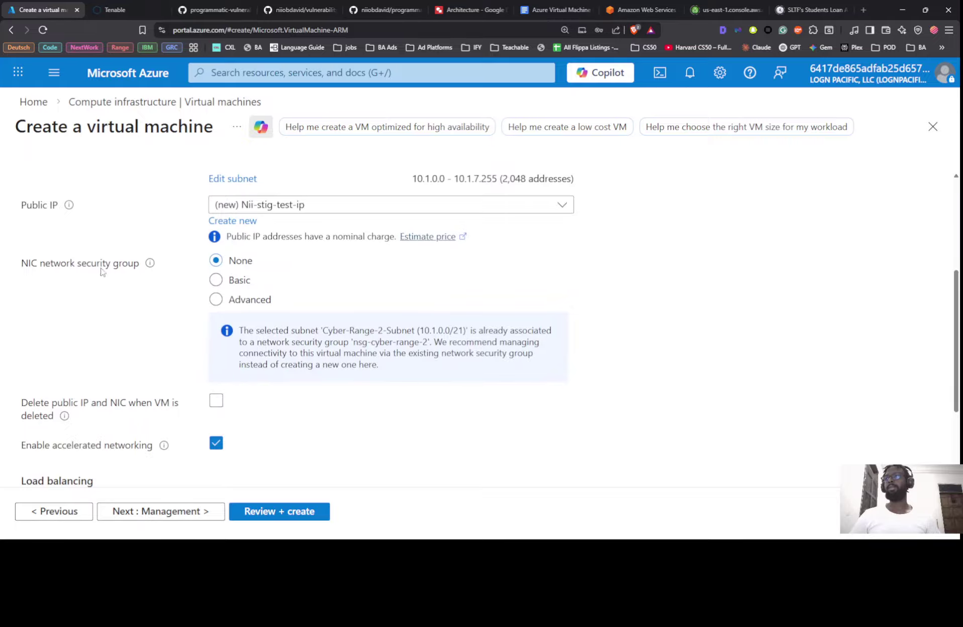
scroll(373, 277, up, 3)
scroll(373, 276, down, 6)
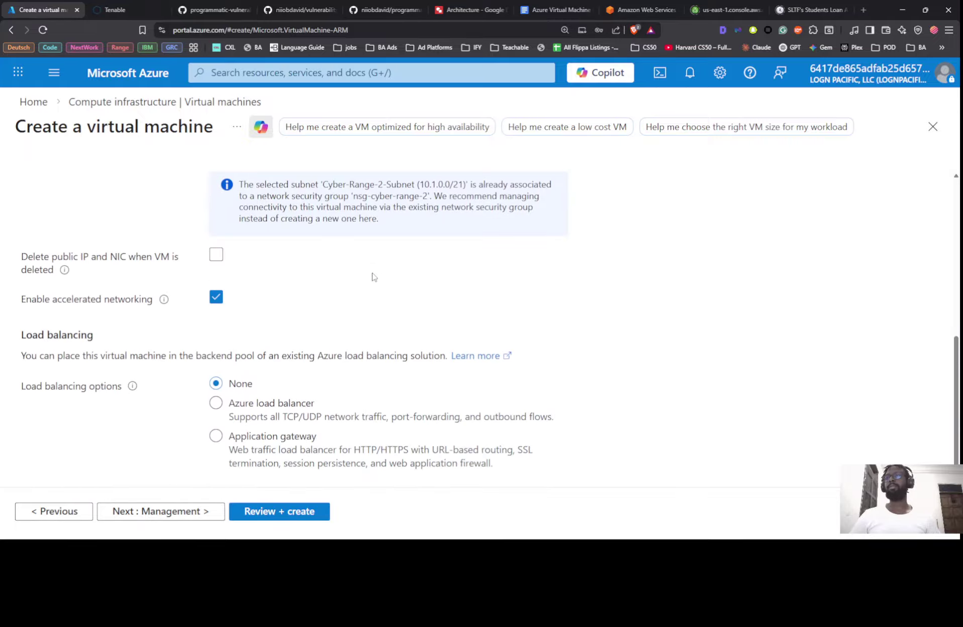
scroll(373, 277, up, 1)
click(216, 305)
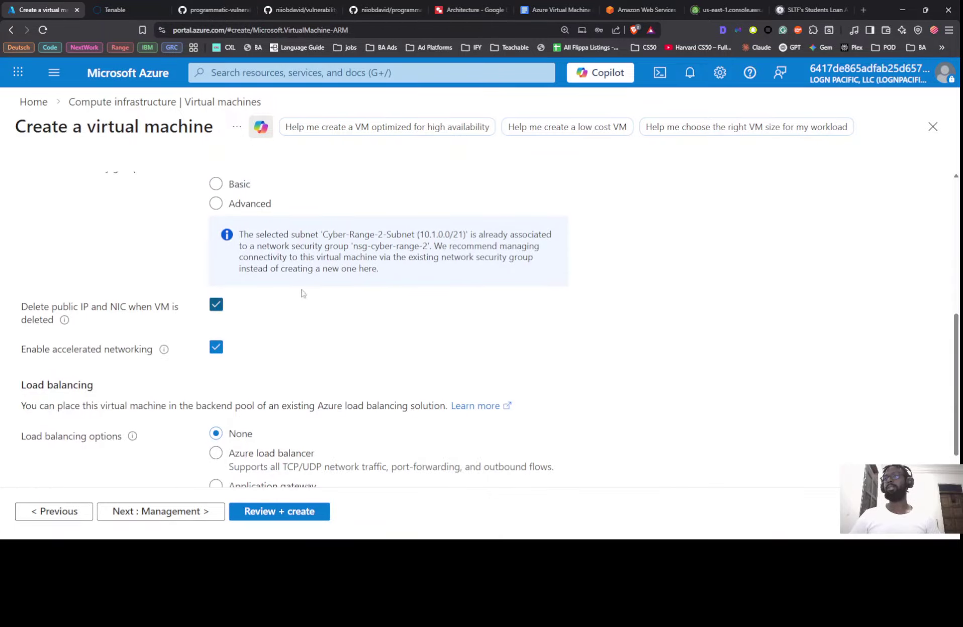
Step: Review the management settings, and disable boot diagnostics in the monitoring settings
scroll(370, 285, down, 1)
click(203, 509)
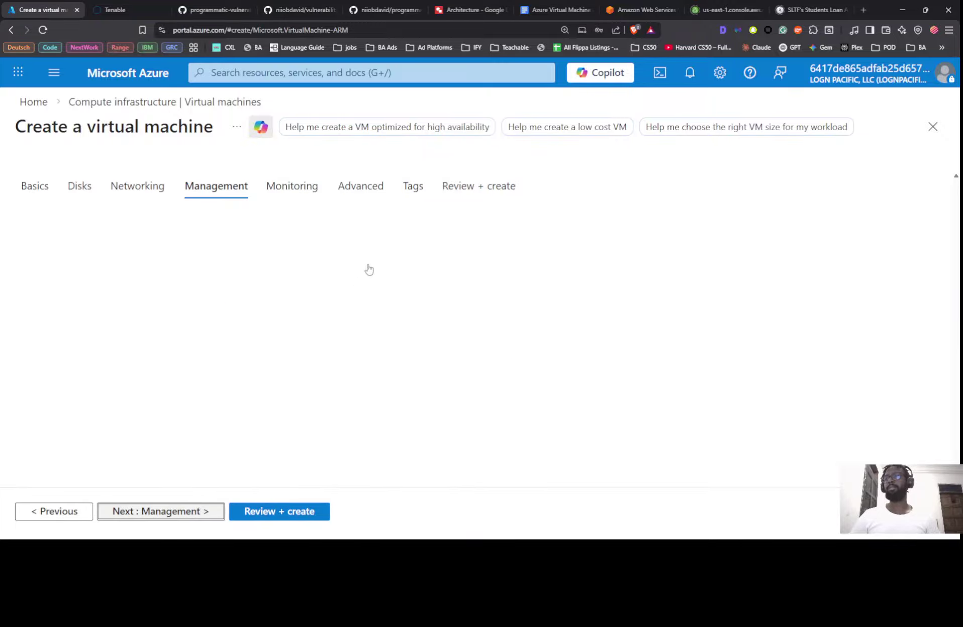
scroll(481, 237, down, 1)
scroll(453, 246, down, 3)
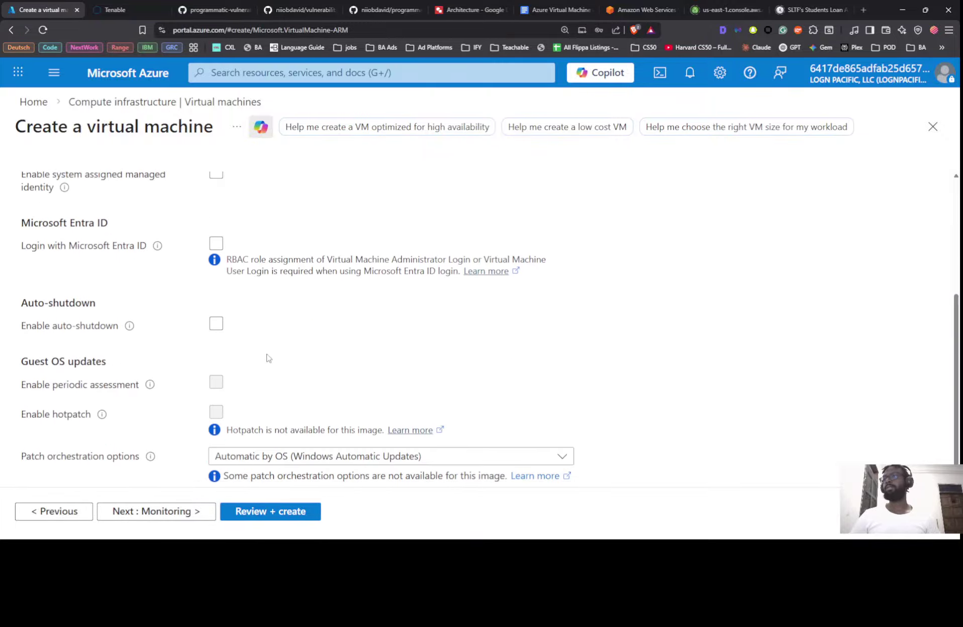
scroll(269, 357, up, 4)
scroll(274, 357, down, 4)
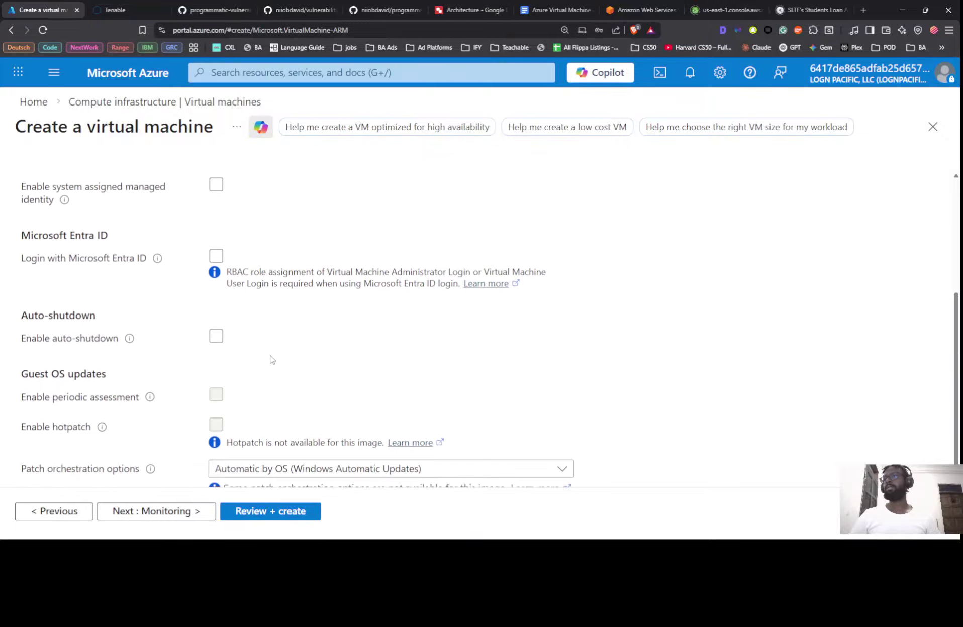
click(197, 511)
click(216, 361)
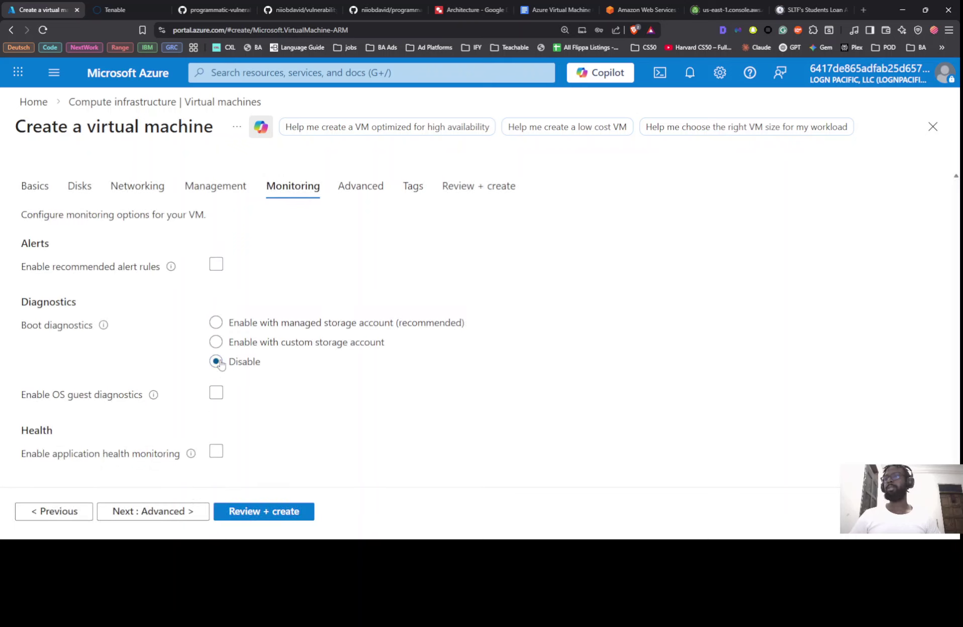
Step: Validate the virtual machine configuration and start its deployment by creating the machine
click(278, 511)
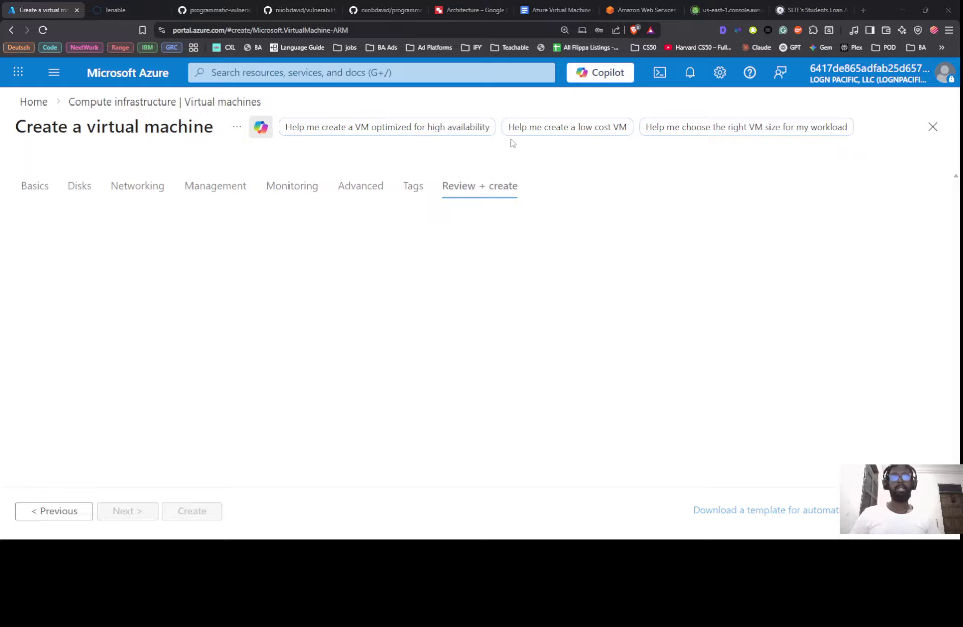
key(alt+Tab)
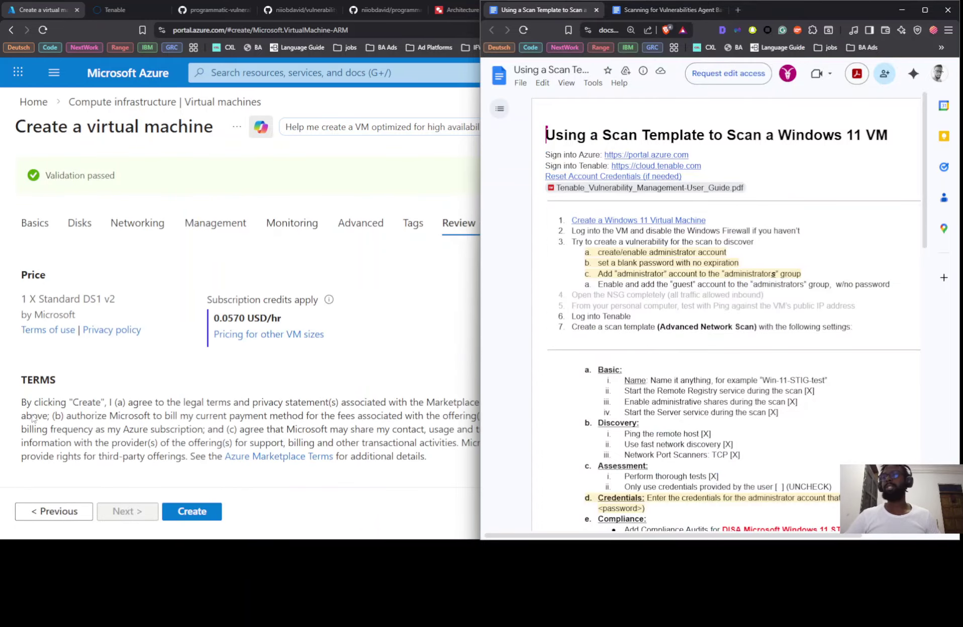
key(super+Up)
click(192, 511)
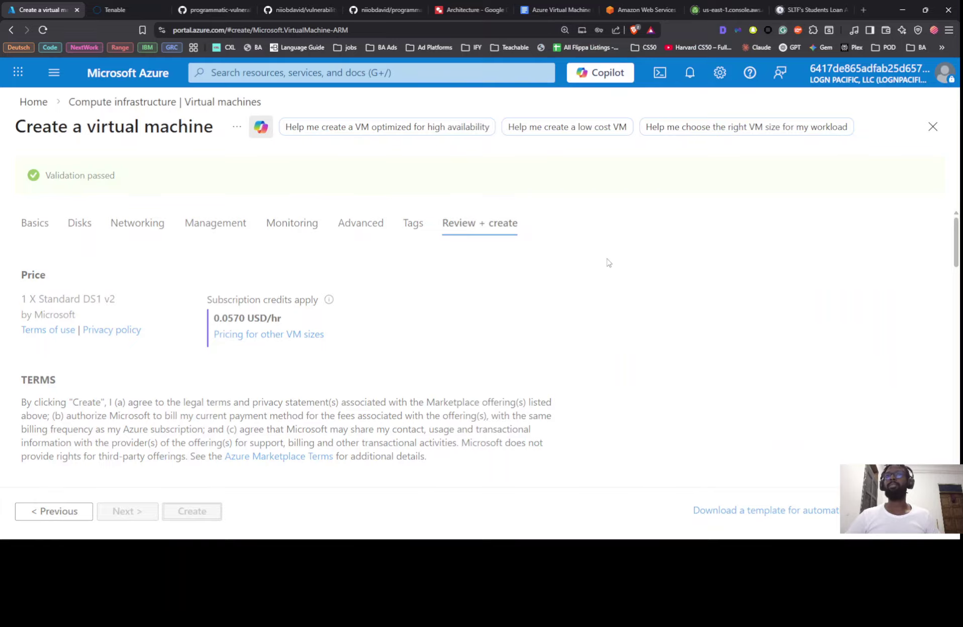
key(alt+Tab)
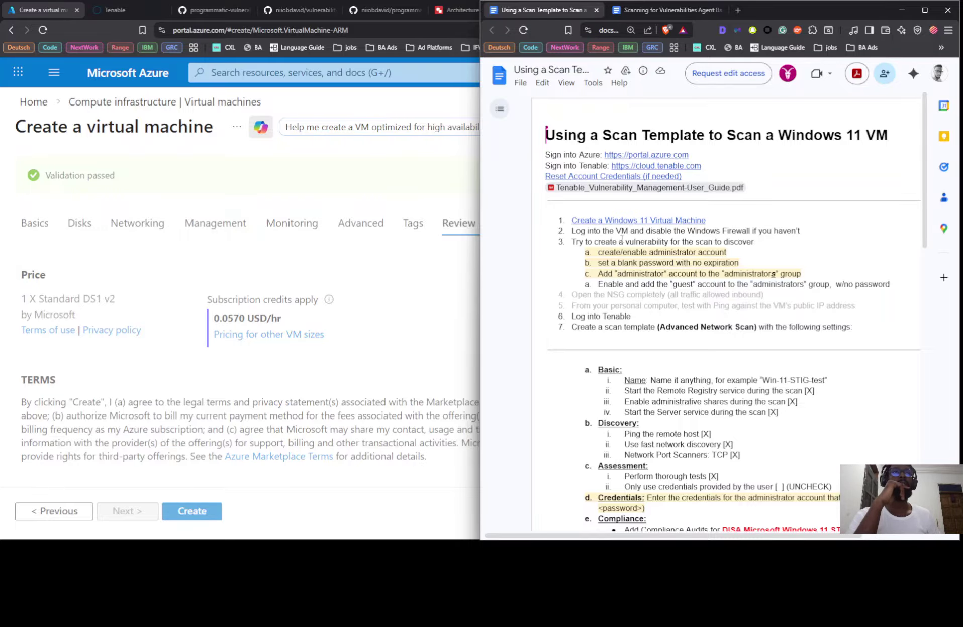
click(192, 511)
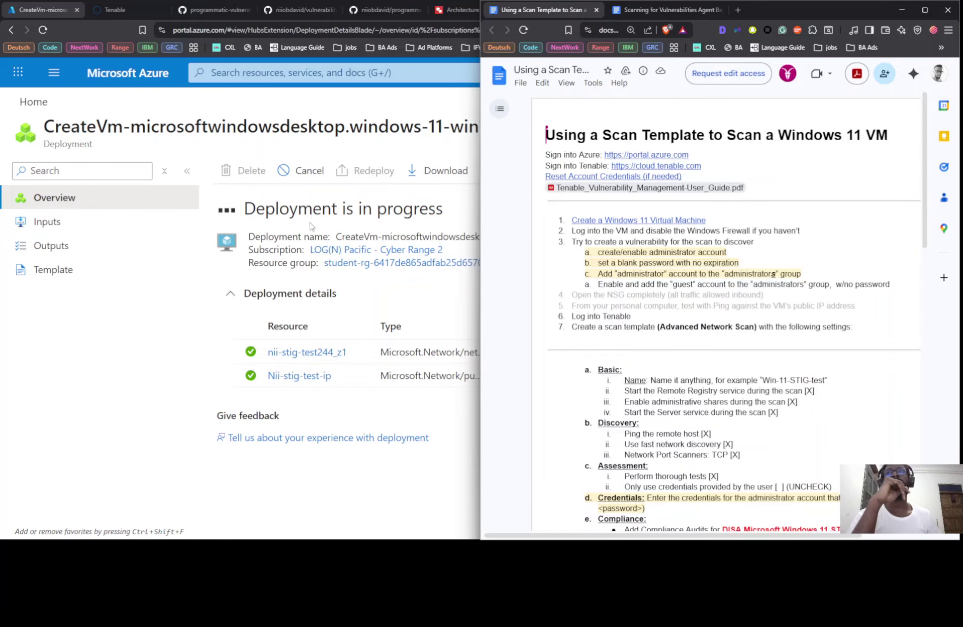
Step: Switch to Tenable and sign in with the saved account username and password
double_click(111, 7)
click(116, 10)
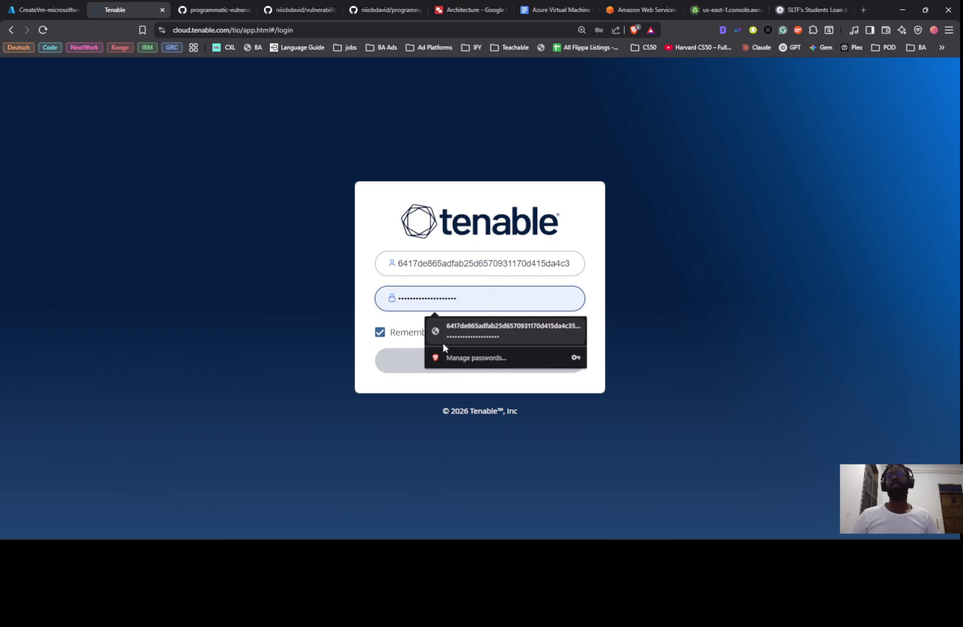
click(442, 340)
click(436, 354)
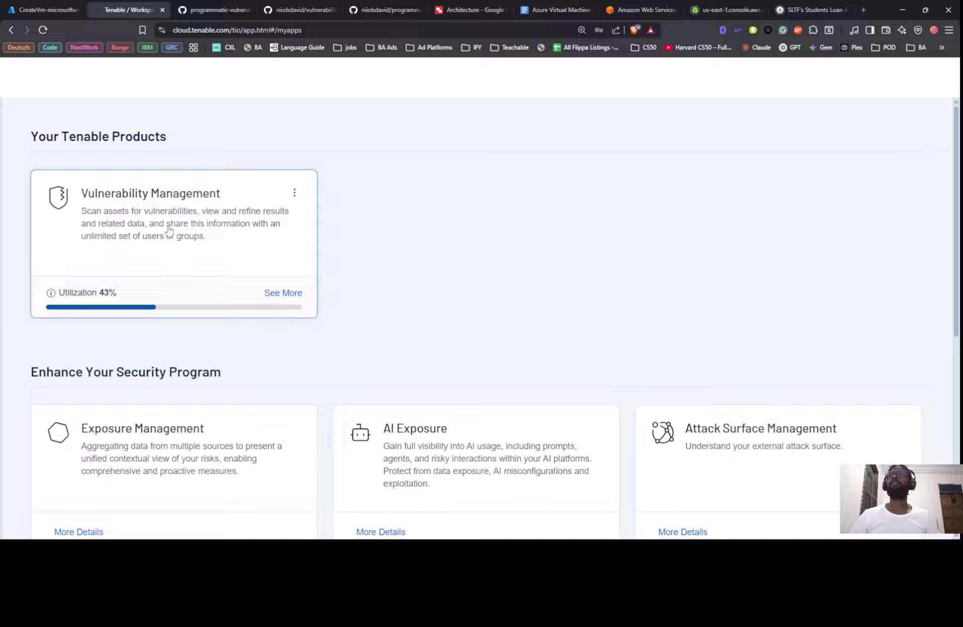
Step: Open the Scans area of Vulnerability Management and consult the guide's scan template requirements
click(169, 231)
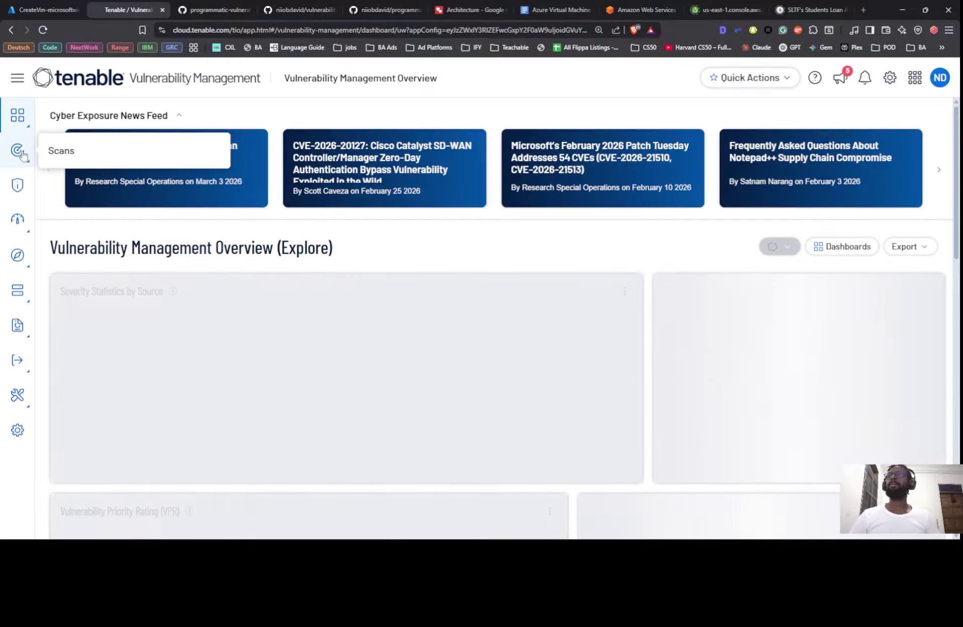
click(23, 154)
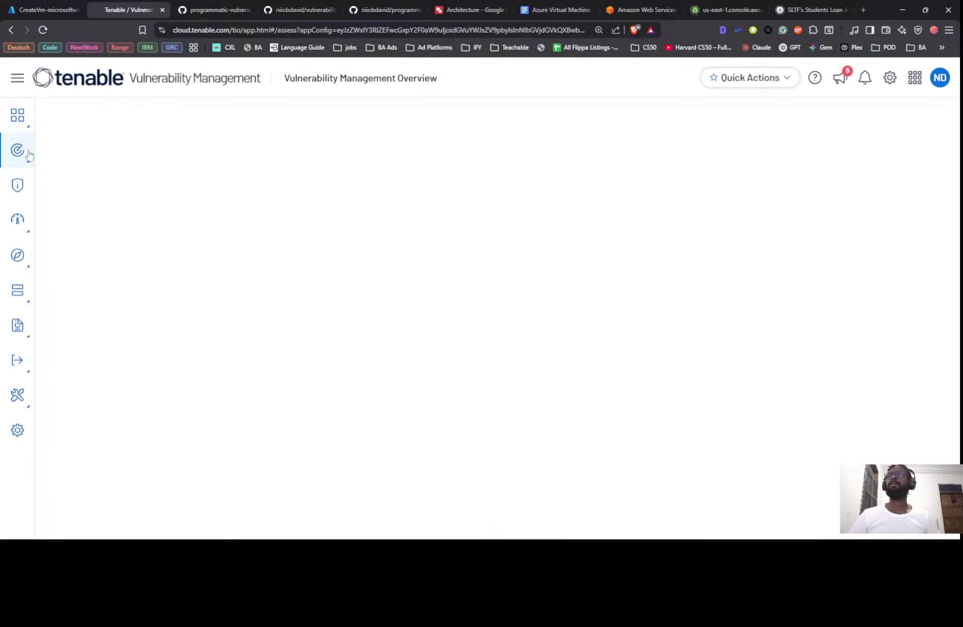
key(alt+Tab)
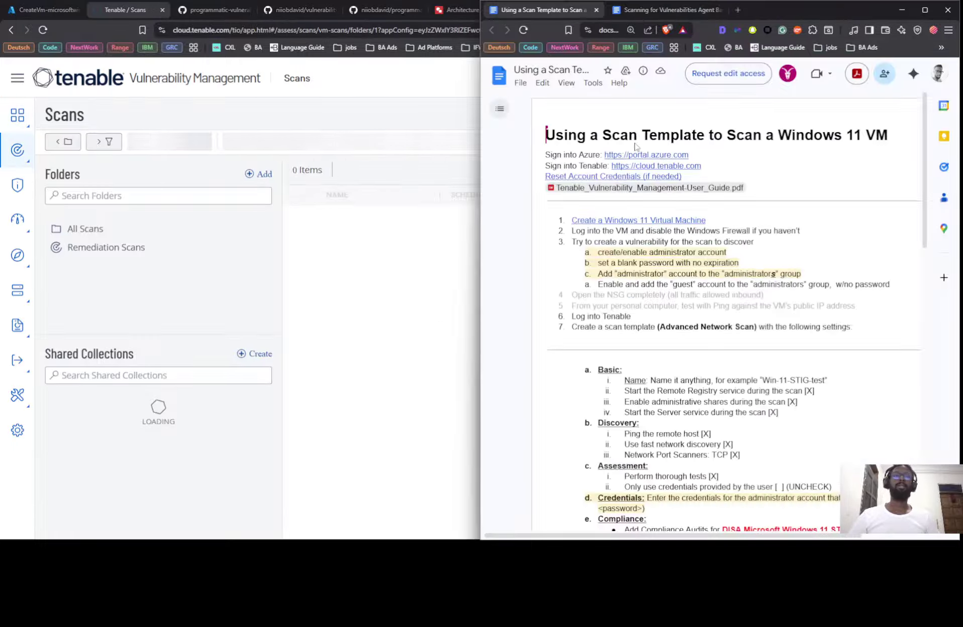
scroll(697, 309, down, 3)
scroll(697, 309, down, 1)
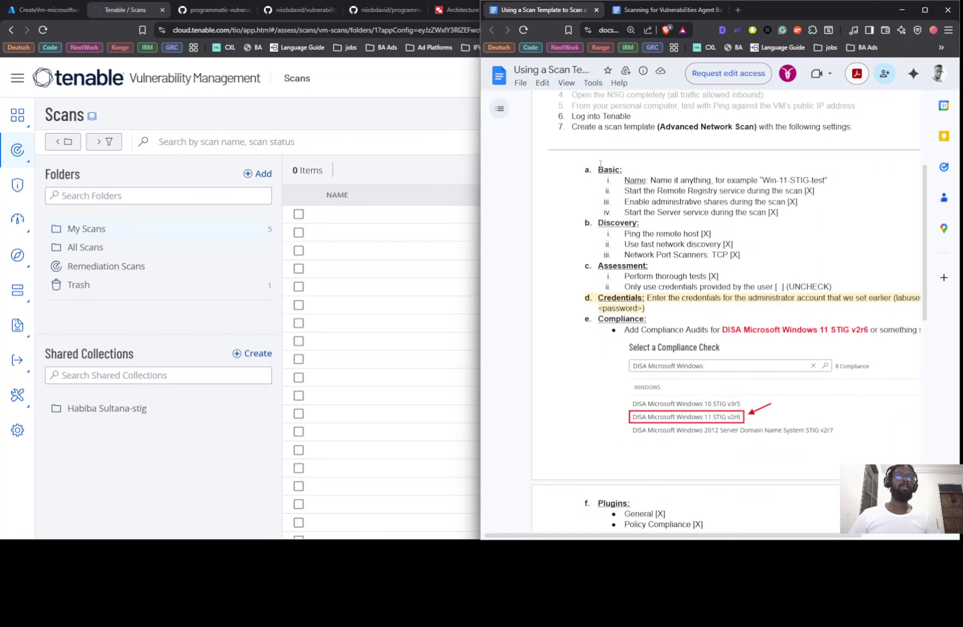
Step: Start creating a scan template based on the Advanced Network Scan scanner type
click(401, 107)
click(832, 111)
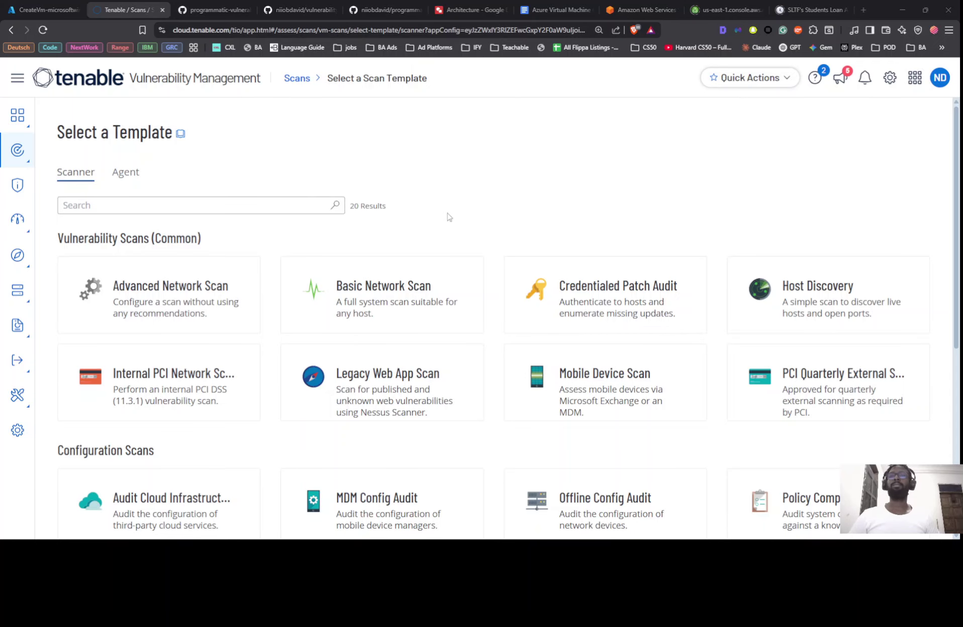
key(alt+Tab)
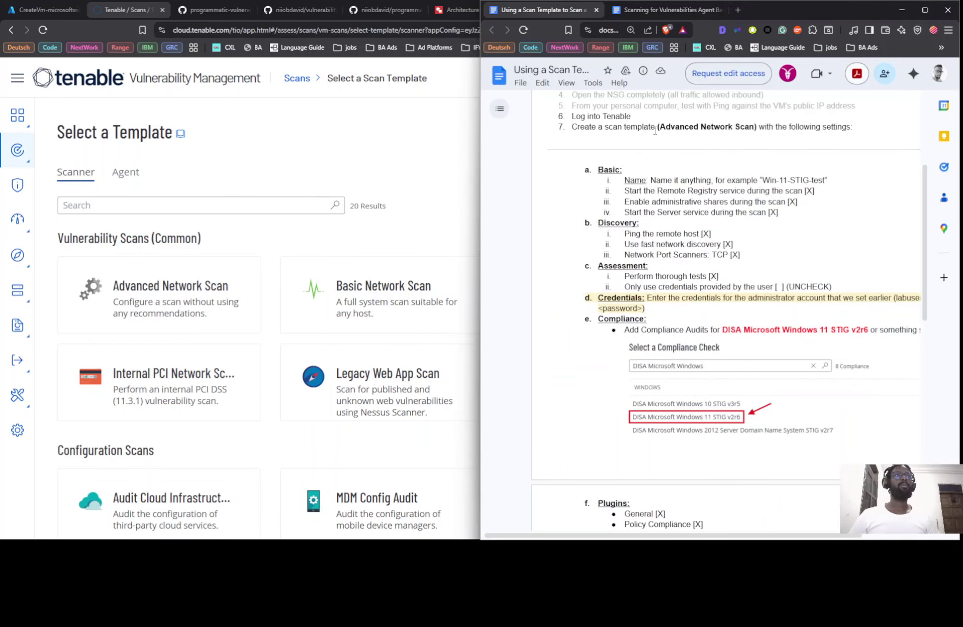
click(196, 288)
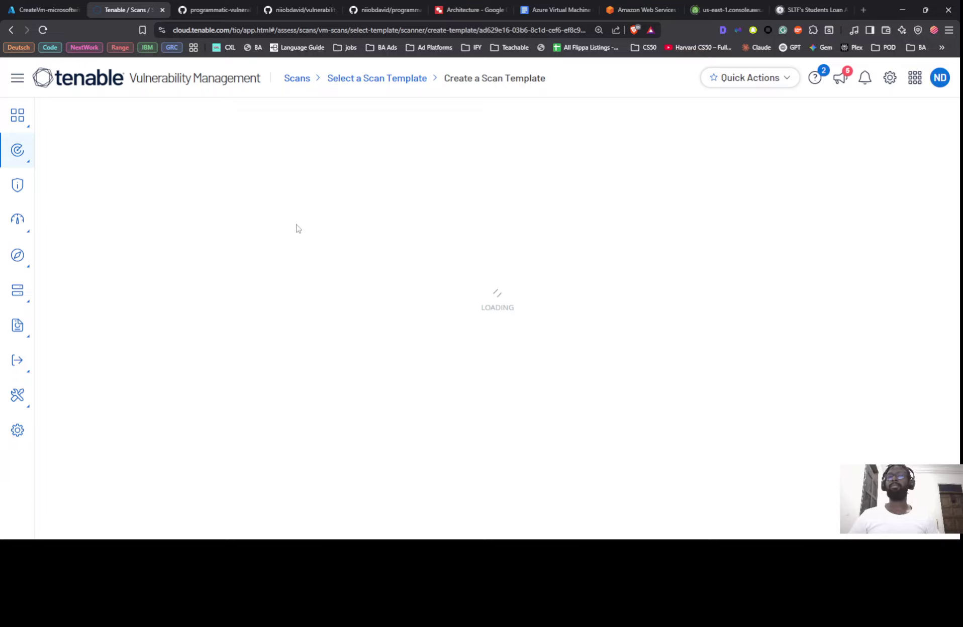
click(291, 279)
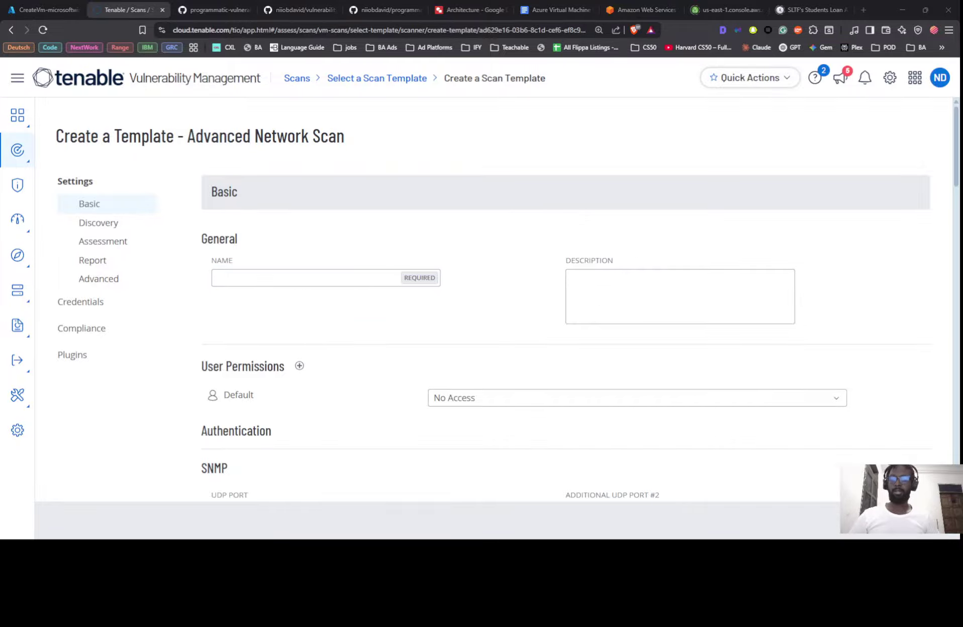
click(308, 277)
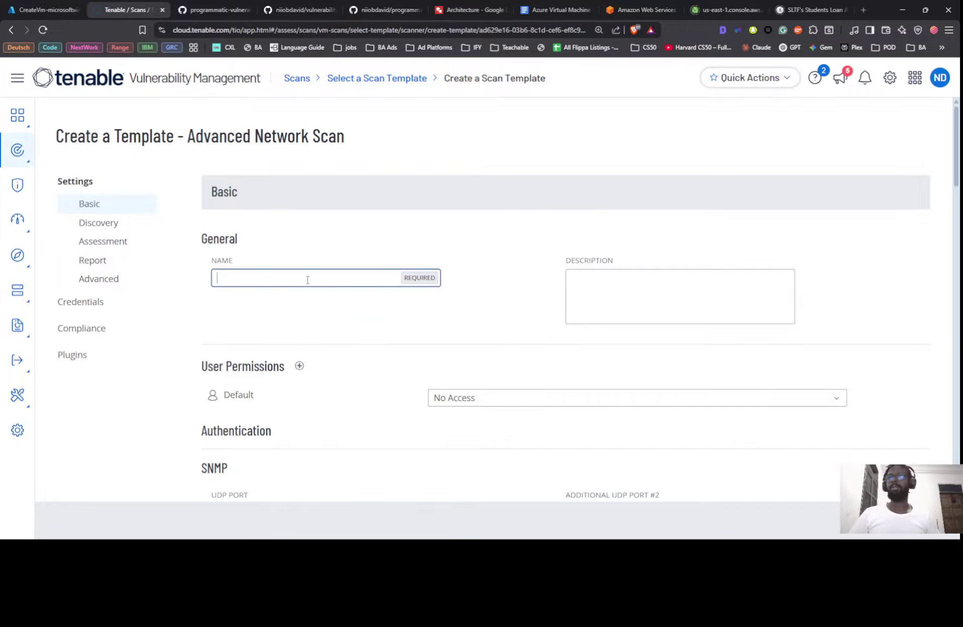
text(Nii-stig-test)
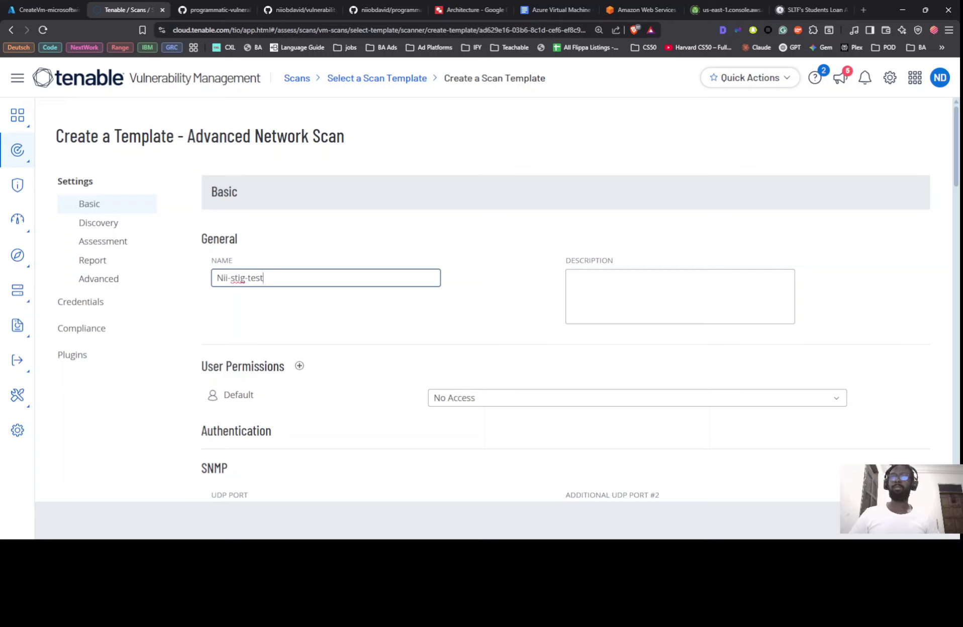
key(alt+Tab)
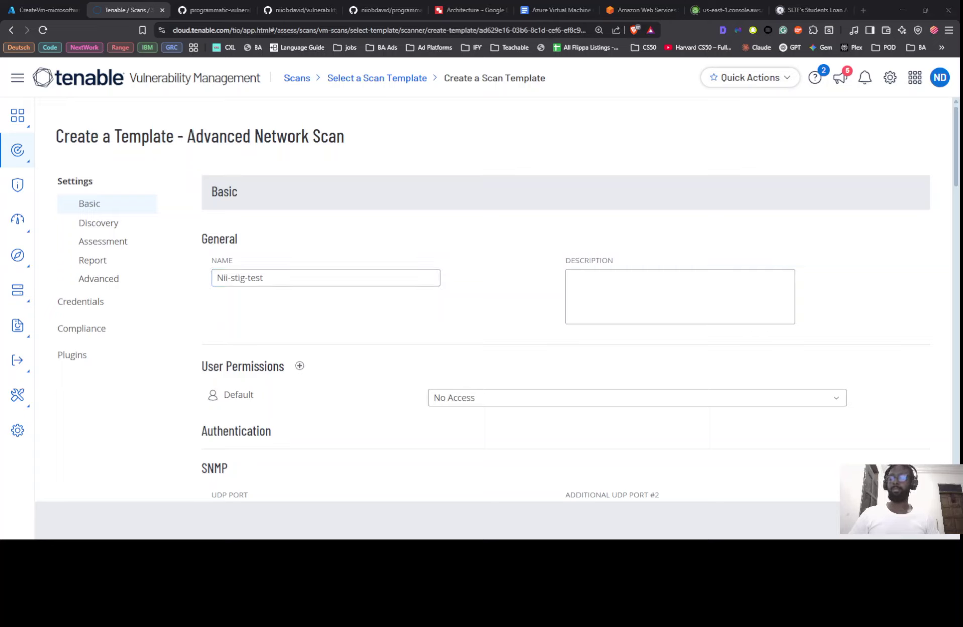
Step: Name the template "Template : Win-11-STIG-test-" followed by the owner's first name
click(261, 279)
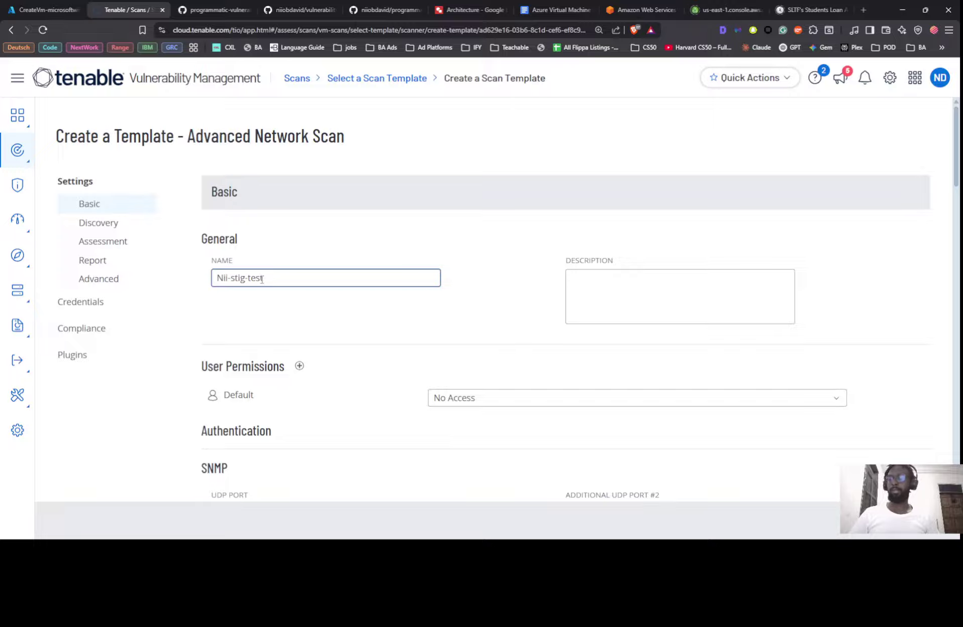
key(ctrl+a)
text(Template : Win-11-STIG-test-Nii)
click(241, 338)
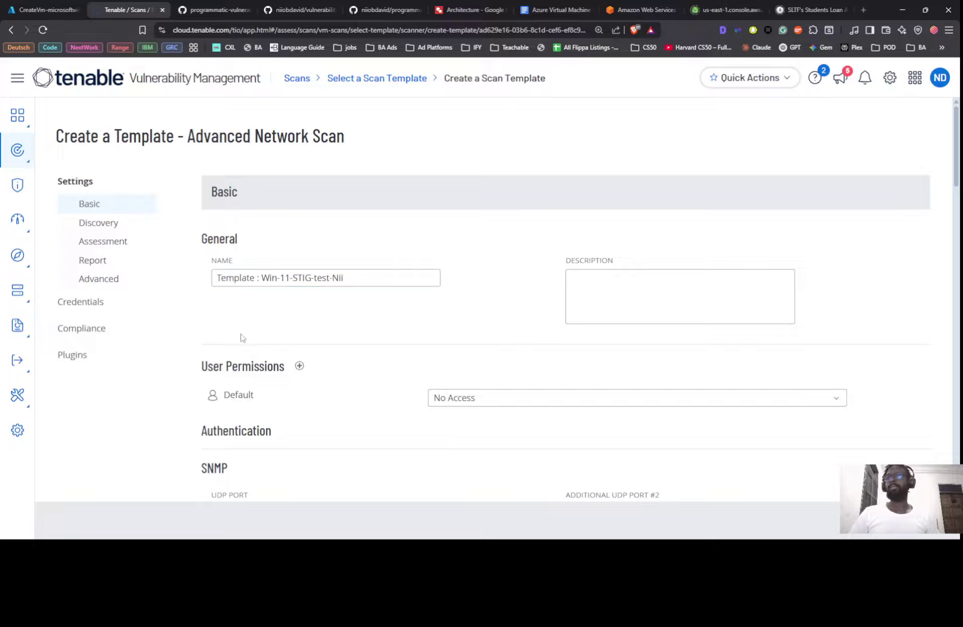
Step: Compare the template's Basic settings with the Basic options required in the scan guide
scroll(321, 297, down, 3)
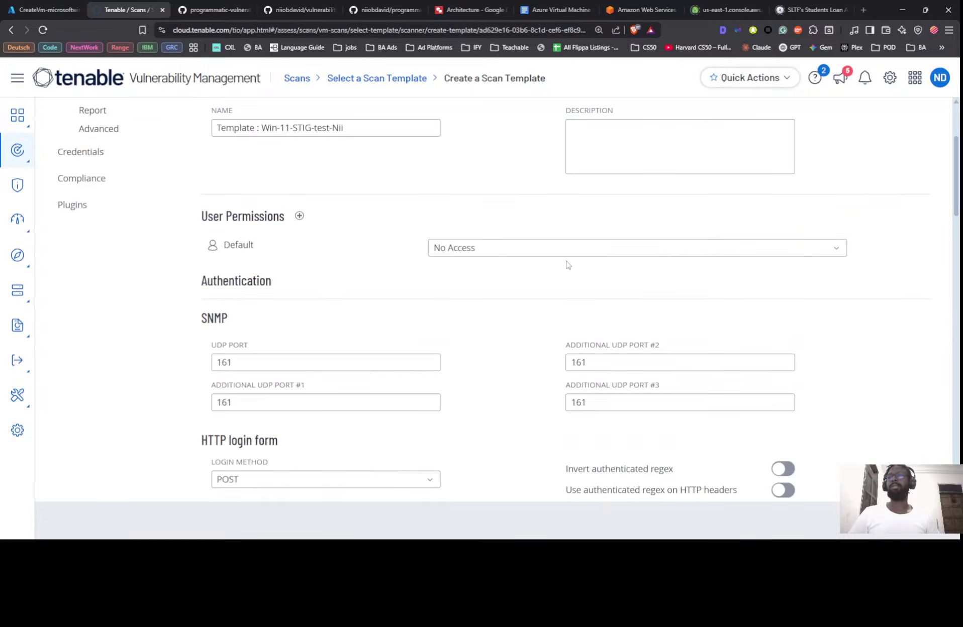
scroll(568, 265, down, 8)
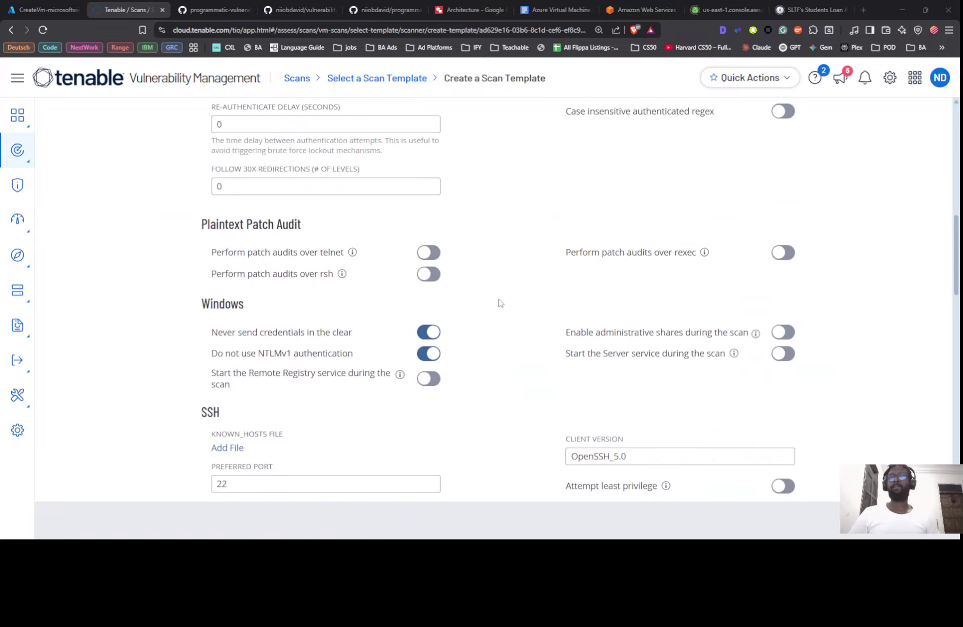
key(alt+Tab)
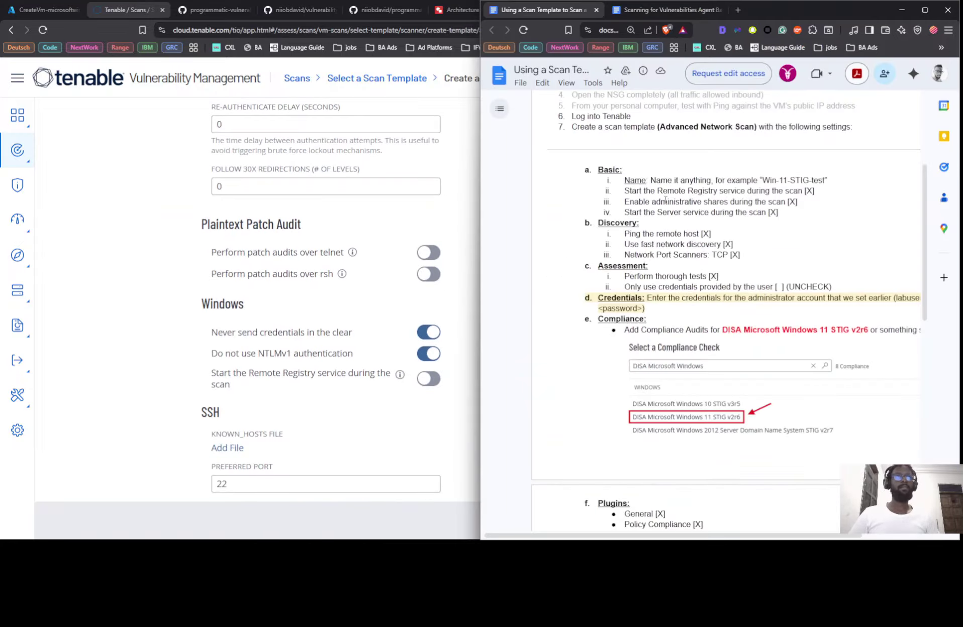
scroll(665, 200, up, 3)
scroll(385, 286, up, 6)
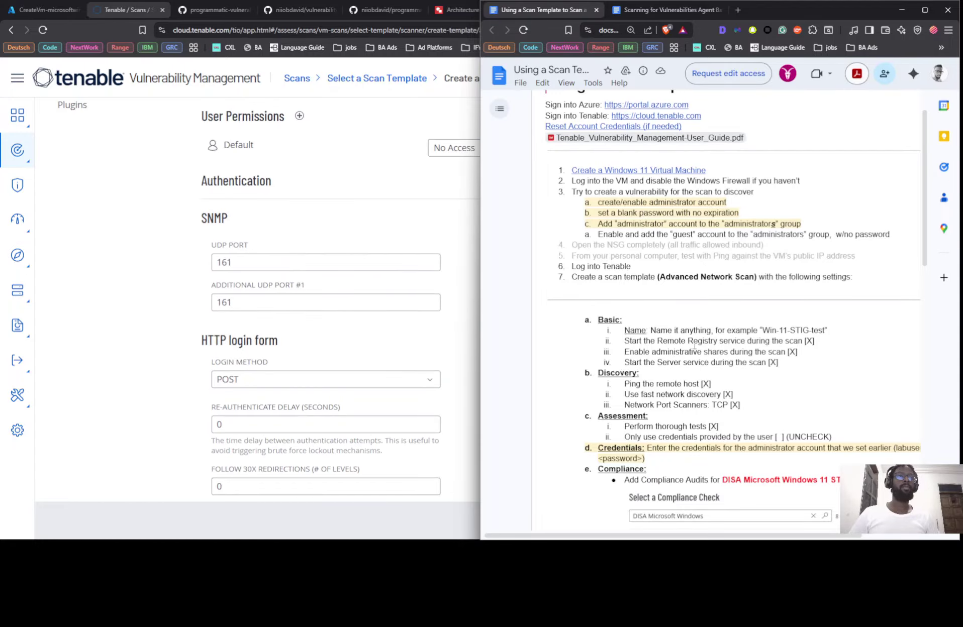
scroll(694, 346, down, 1)
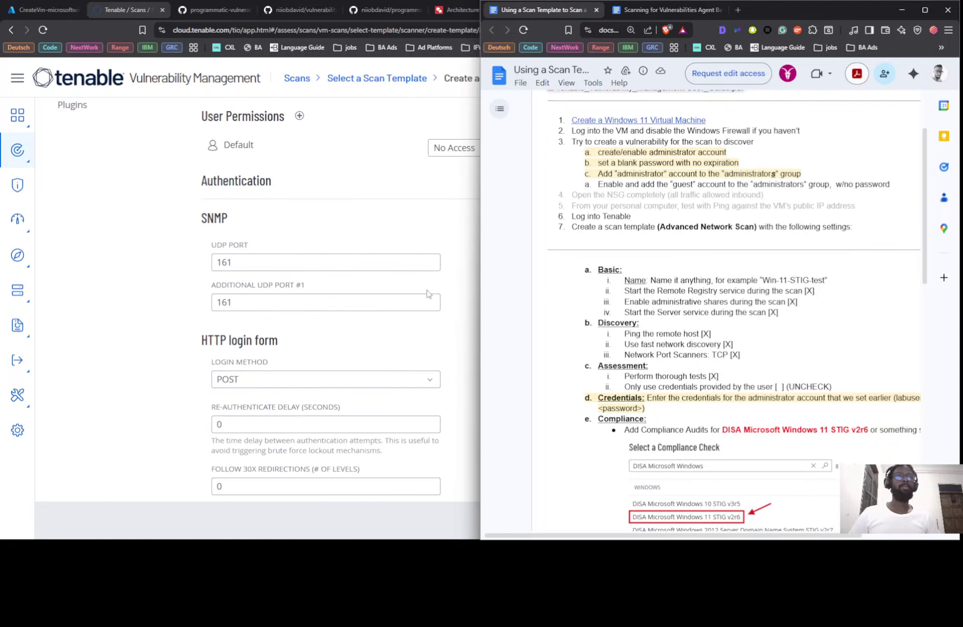
scroll(427, 294, down, 6)
scroll(406, 290, down, 6)
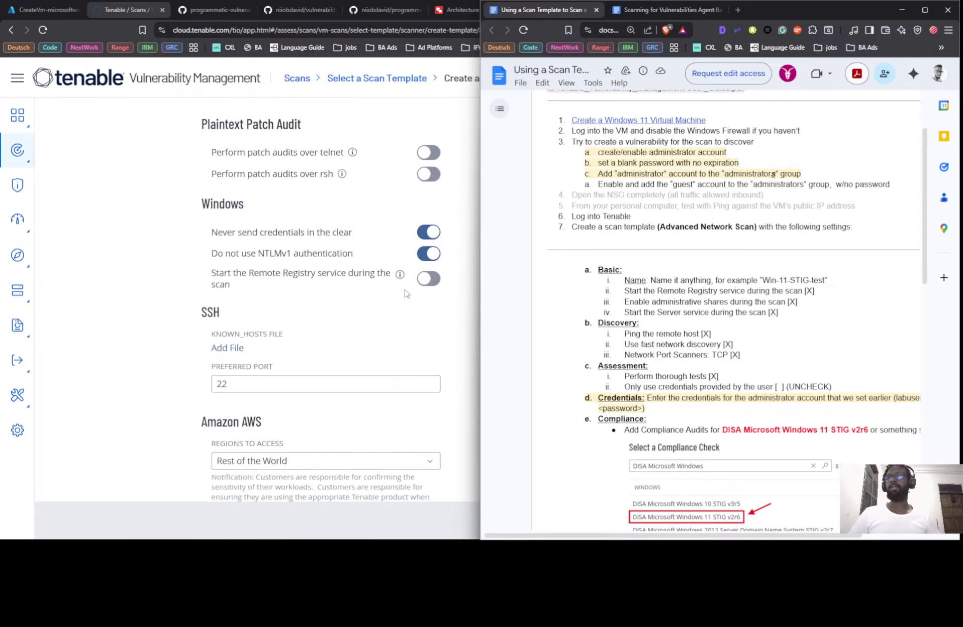
scroll(409, 305, up, 15)
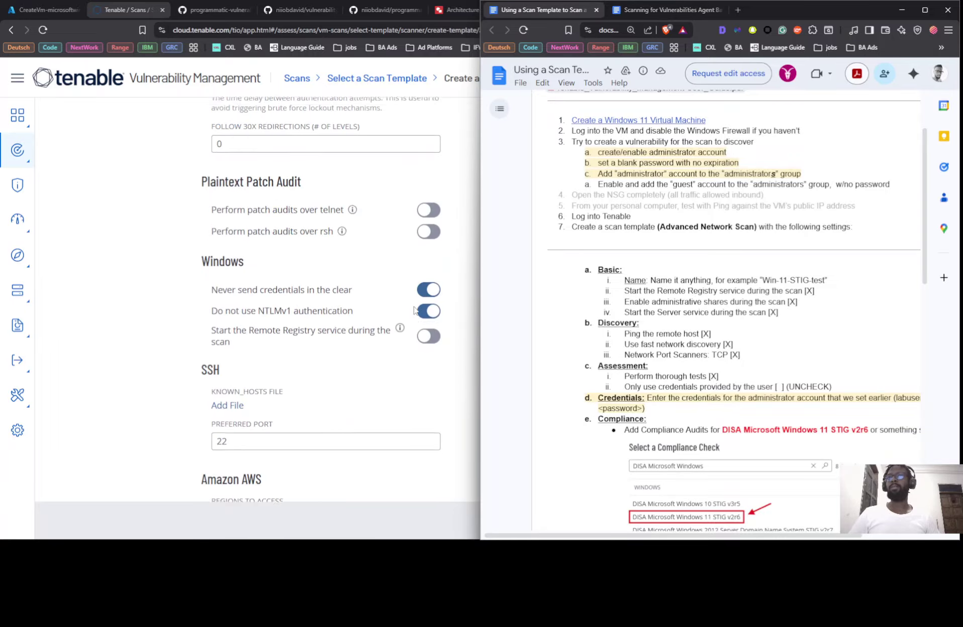
click(395, 221)
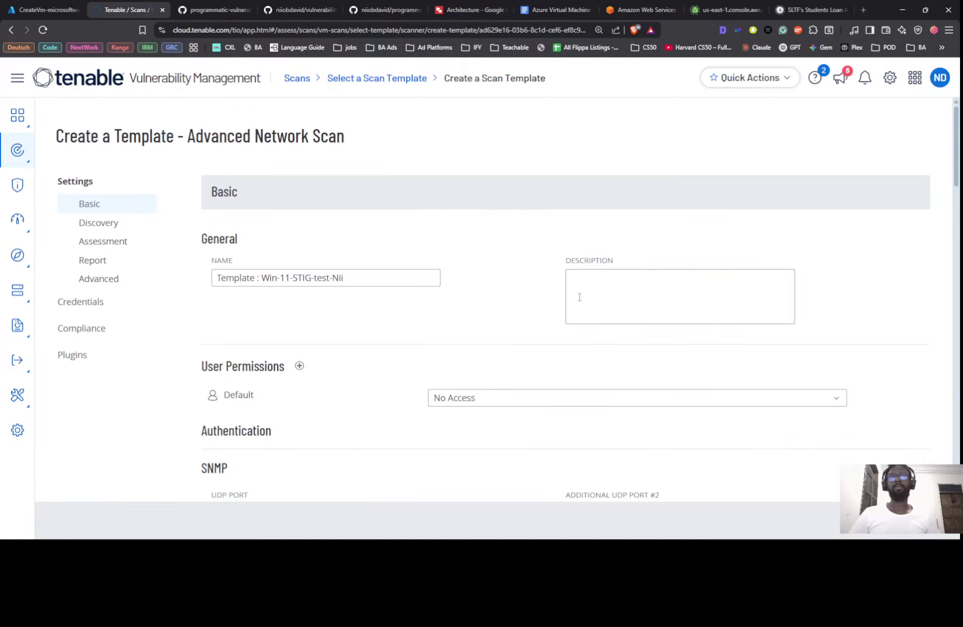
Step: Enable starting the Remote Registry service, administrative shares and starting the Server service during the scan in the Windows authentication settings
scroll(463, 246, down, 5)
scroll(539, 332, down, 2)
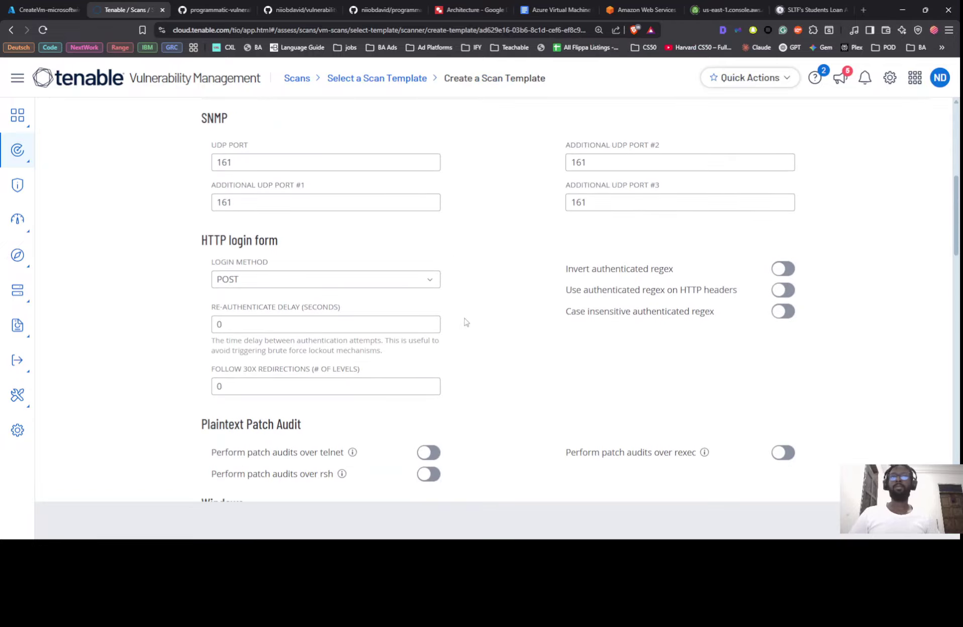
scroll(559, 282, down, 5)
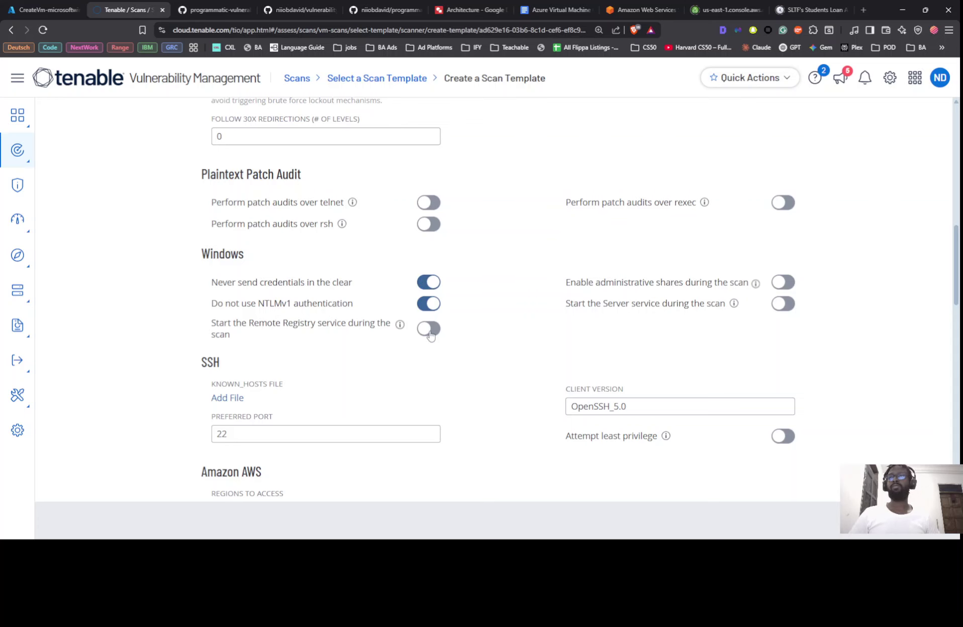
click(429, 330)
key(alt+Tab)
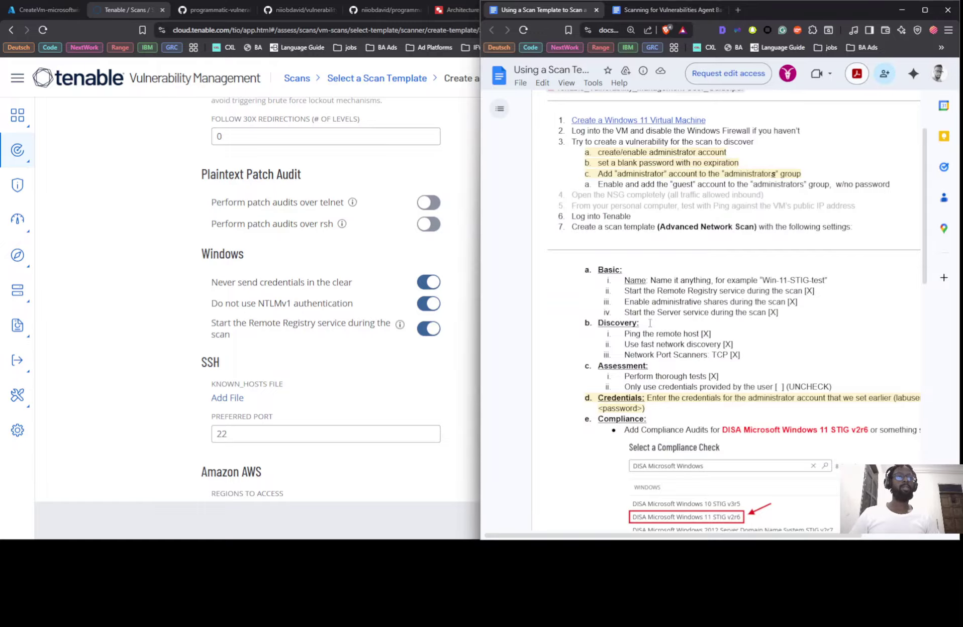
click(426, 387)
click(783, 283)
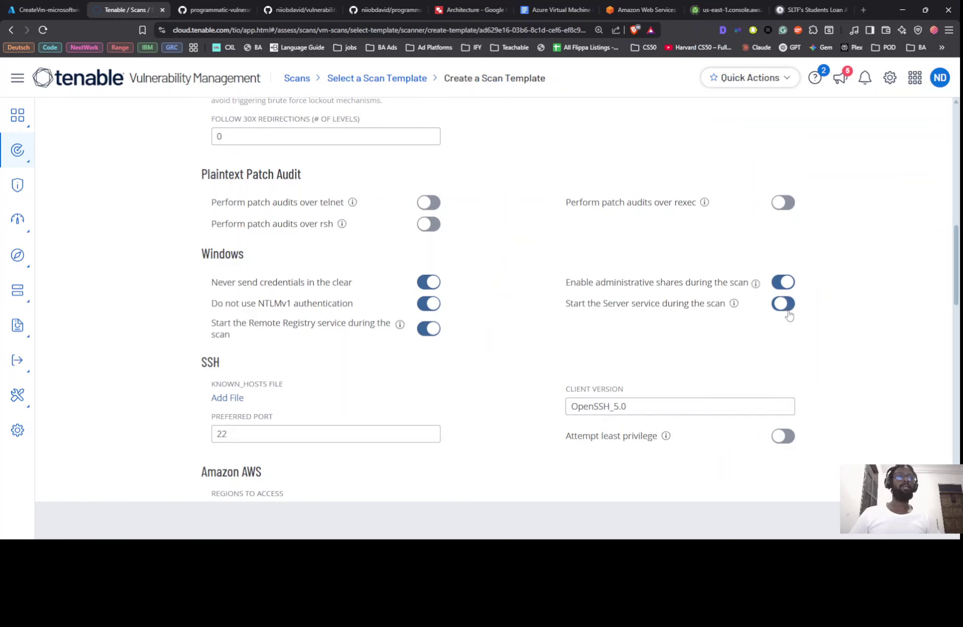
click(784, 303)
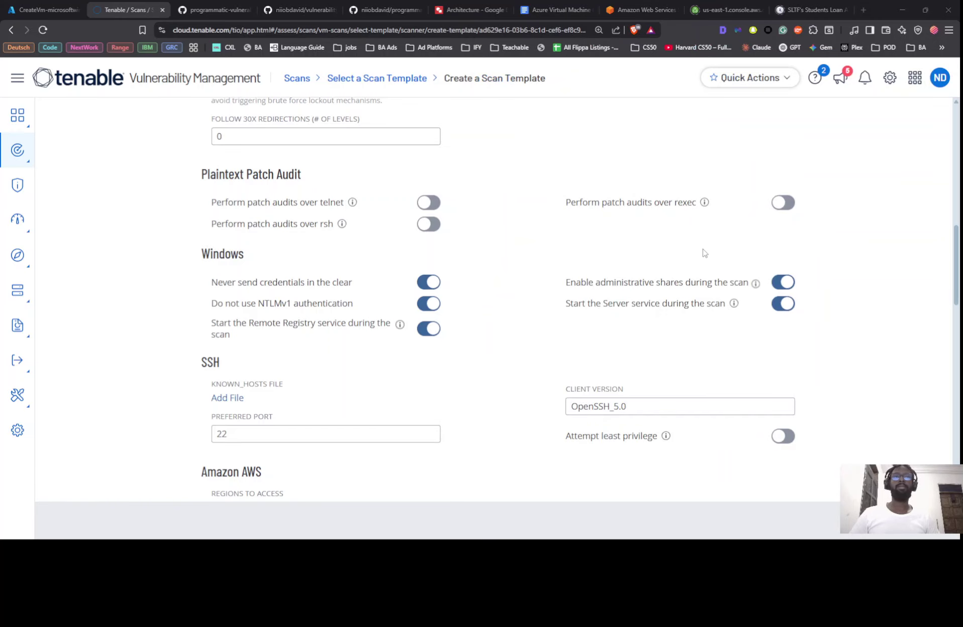
Step: Enable fast network discovery in the template's Discovery settings, as the scan guide requires
key(alt+Tab)
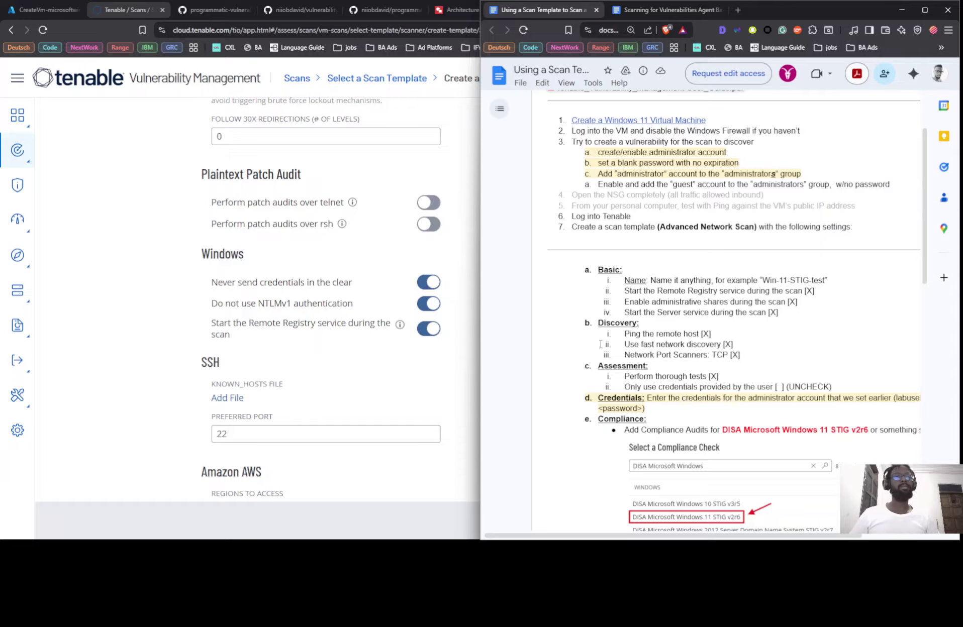
scroll(137, 147, up, 10)
click(97, 224)
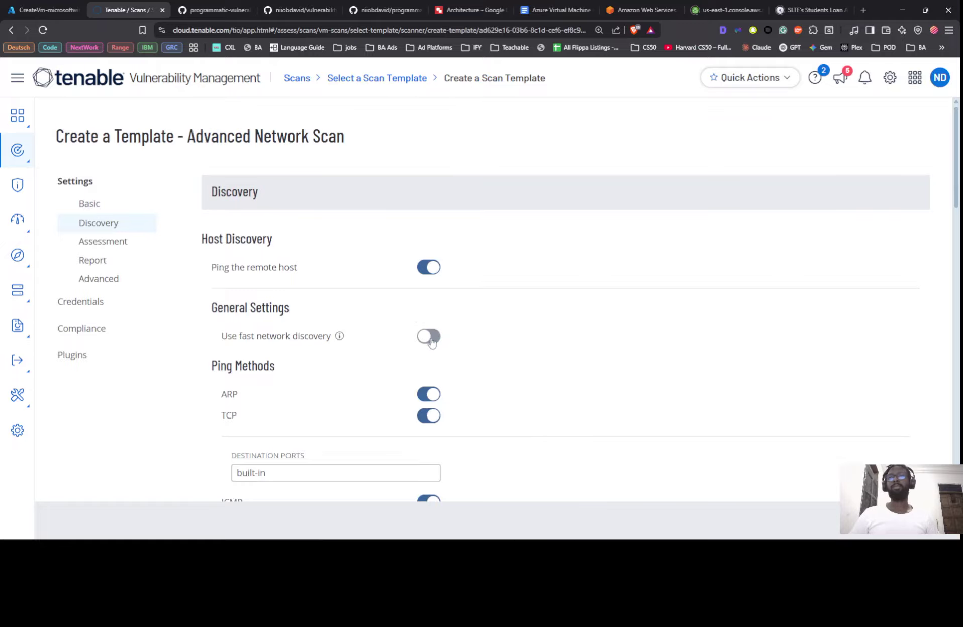
click(429, 336)
scroll(425, 301, down, 5)
scroll(421, 267, up, 4)
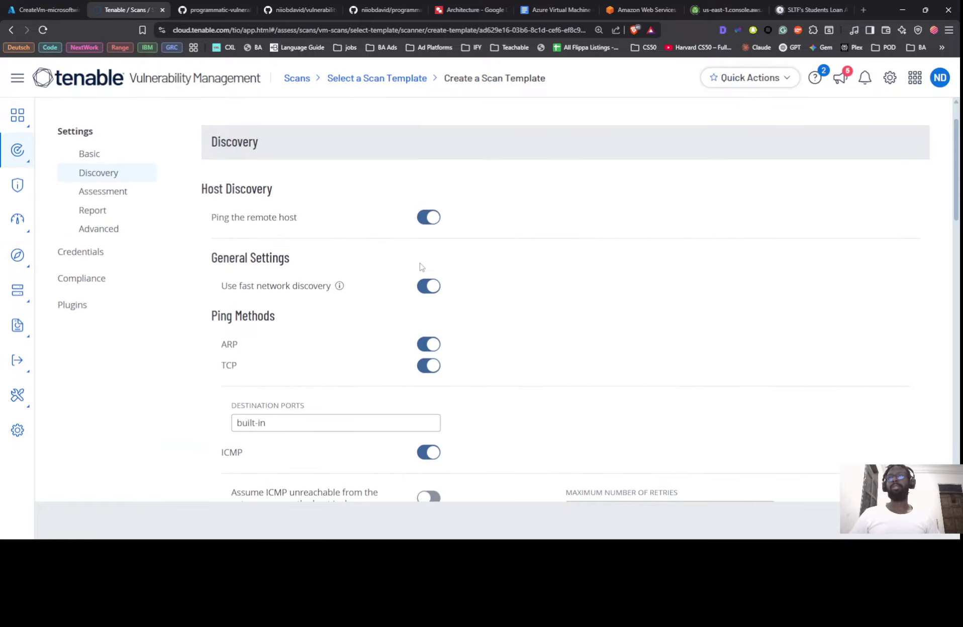
Step: Enable the TCP network port scanner in the template's Discovery settings
scroll(442, 226, down, 8)
scroll(442, 226, up, 3)
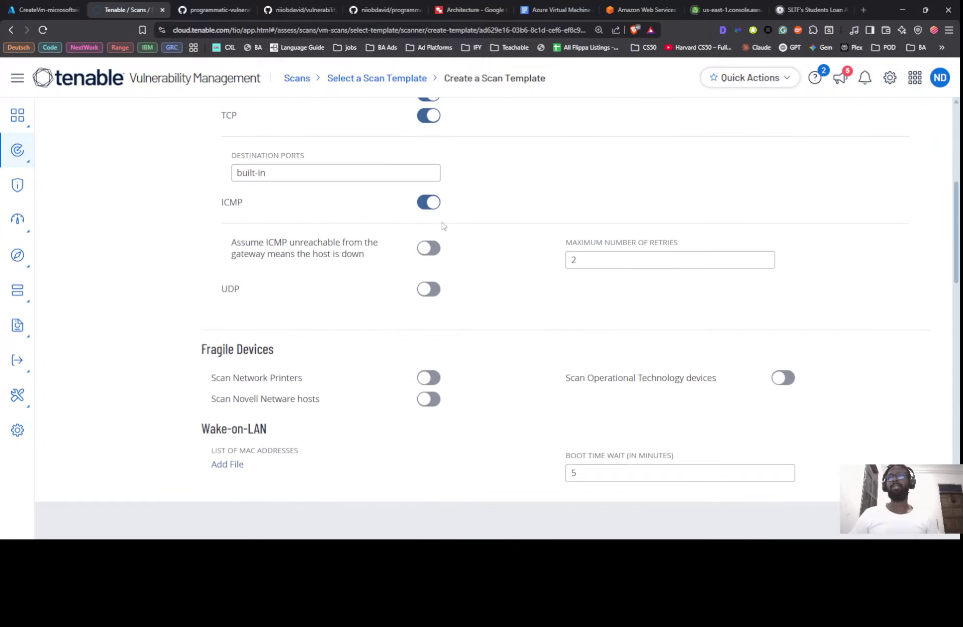
scroll(413, 232, down, 1)
scroll(415, 230, up, 2)
scroll(413, 230, down, 7)
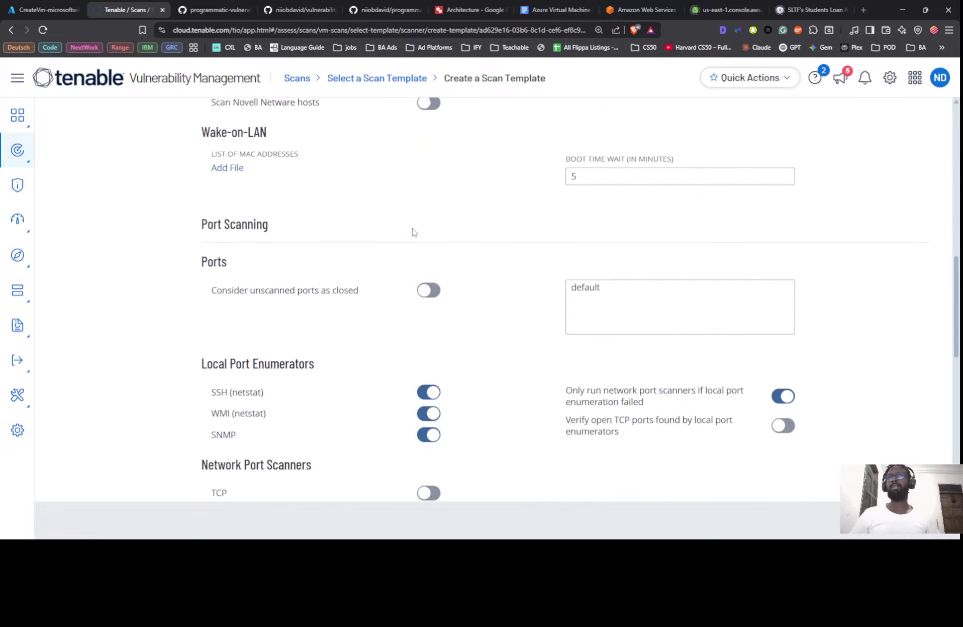
scroll(421, 309, down, 4)
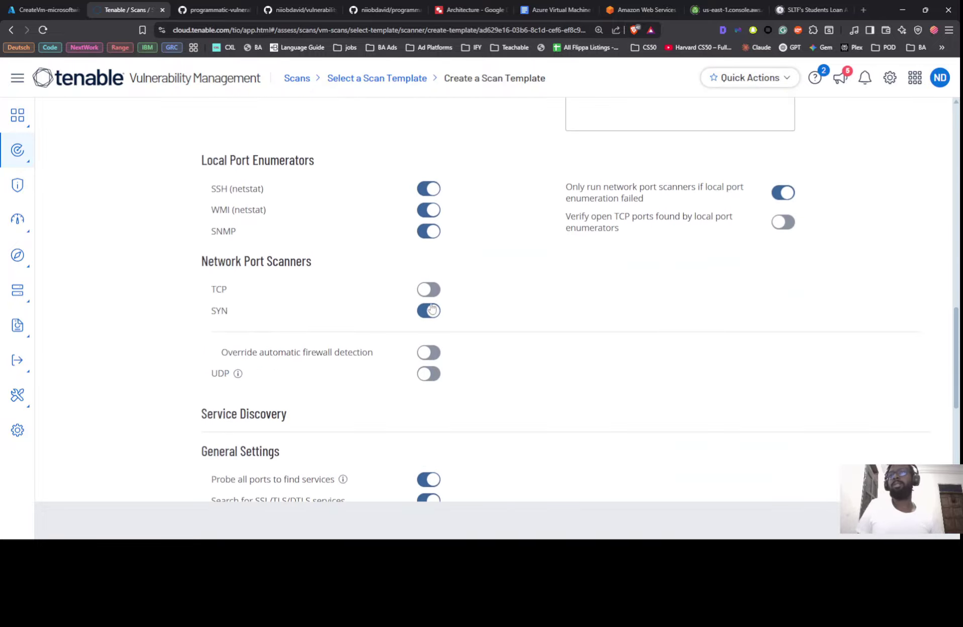
click(430, 290)
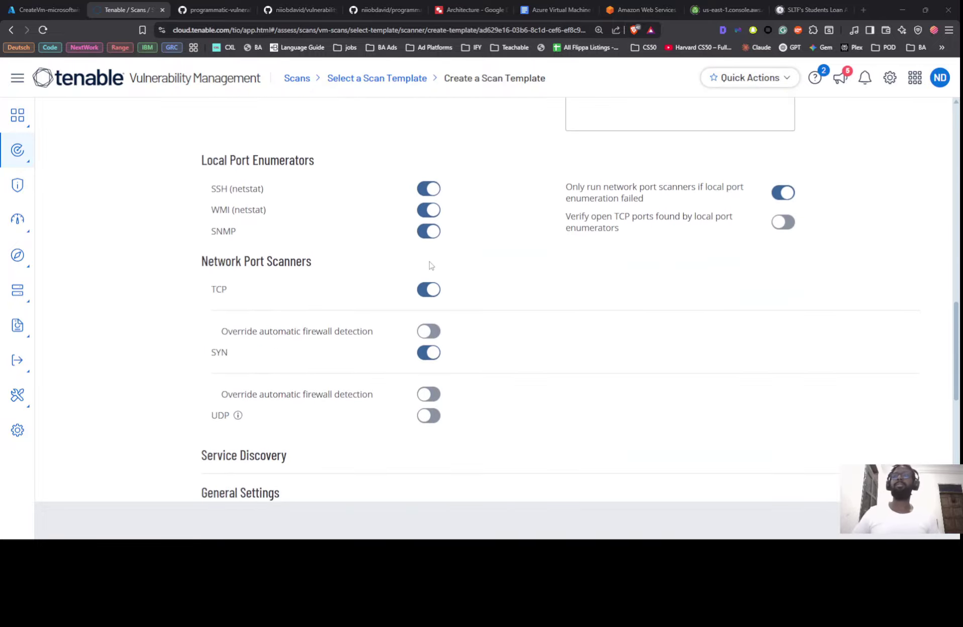
Step: Check the guide's Assessment requirements and enable performing thorough tests in the template's Assessment accuracy settings
key(alt+Tab)
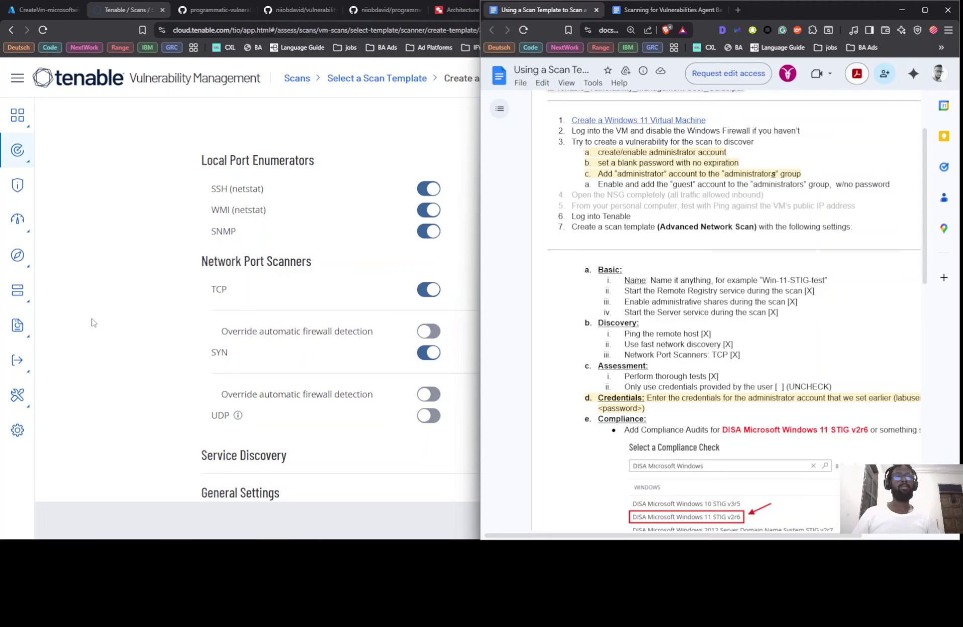
click(74, 279)
scroll(101, 273, up, 10)
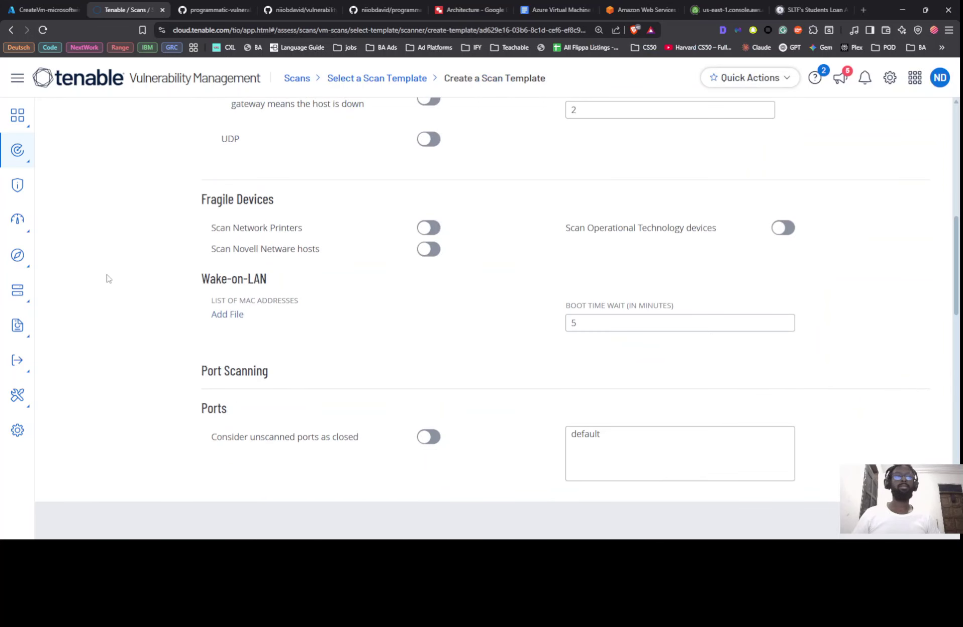
scroll(116, 261, up, 3)
click(116, 241)
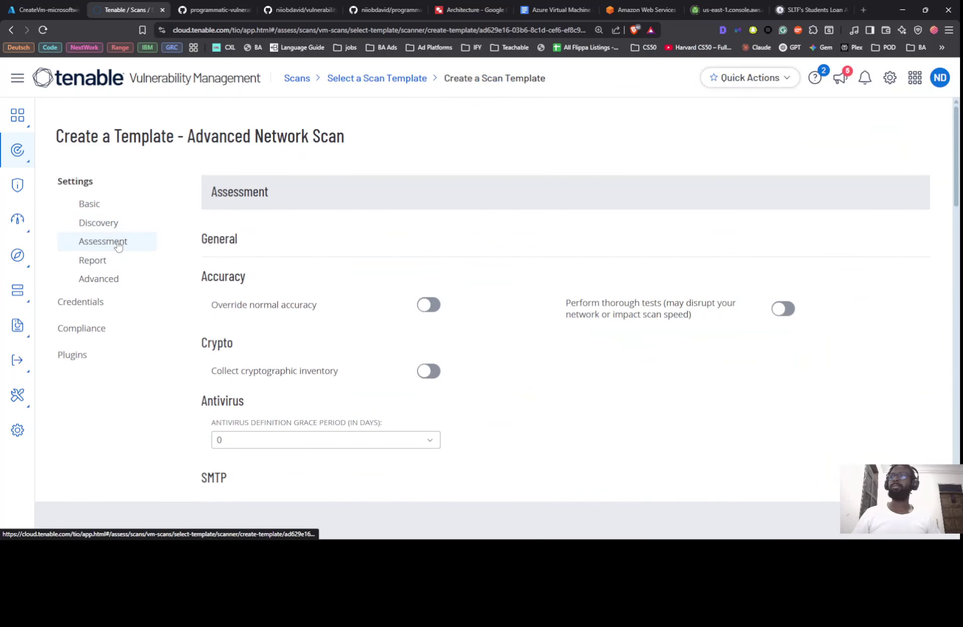
scroll(425, 284, down, 5)
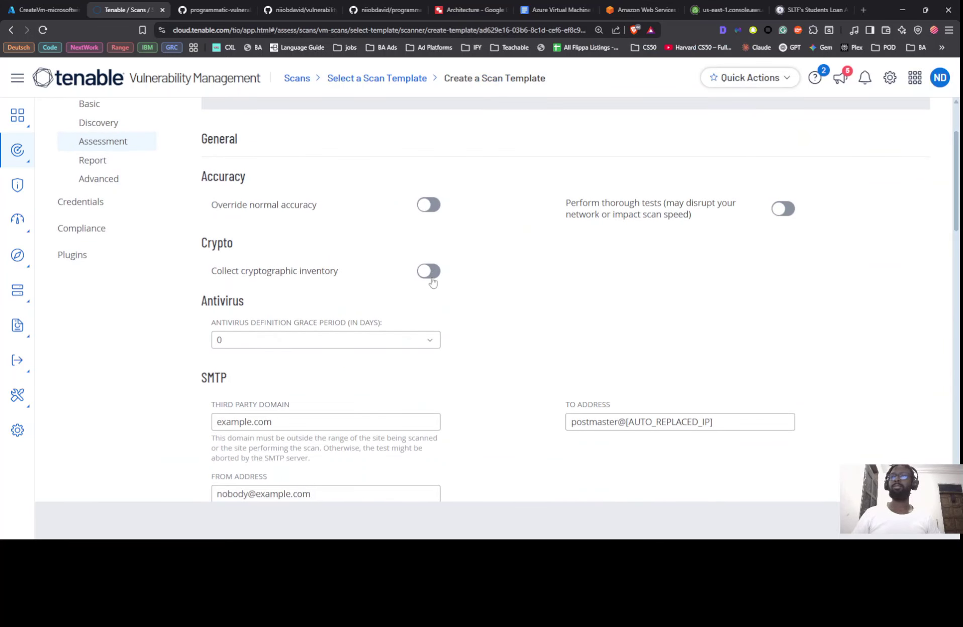
scroll(432, 282, down, 10)
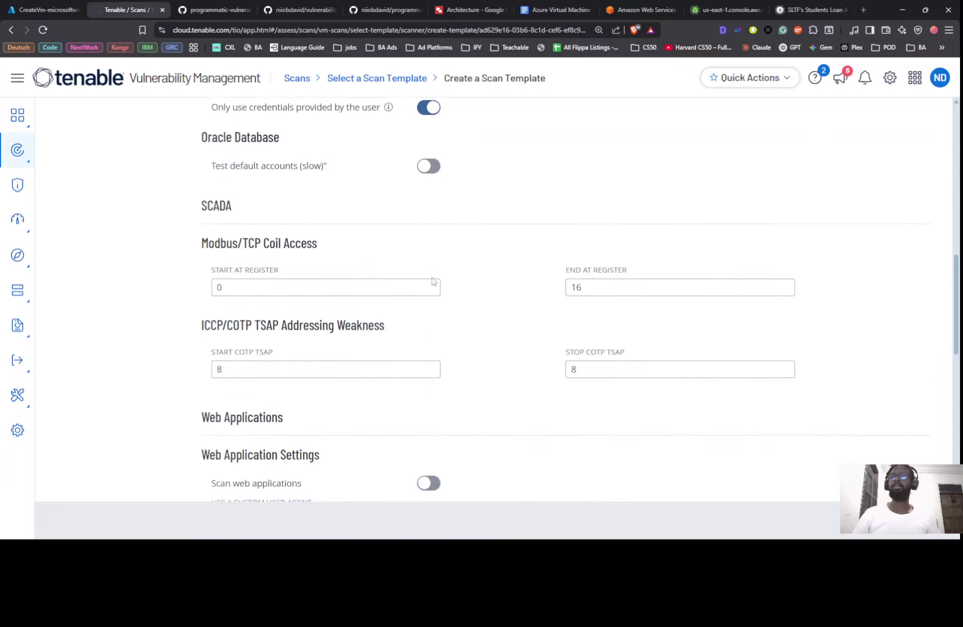
scroll(434, 280, down, 1)
scroll(431, 275, down, 4)
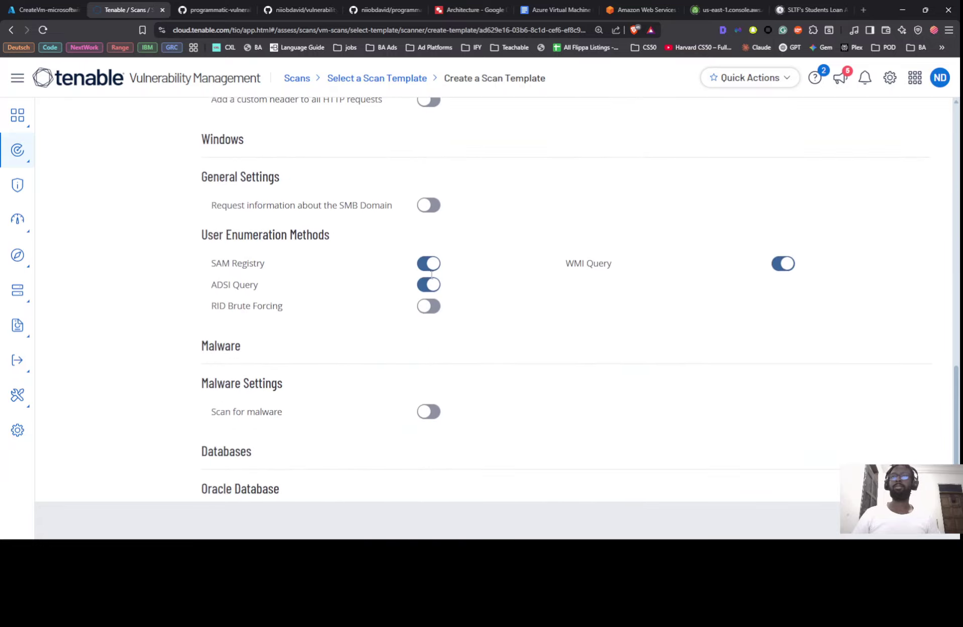
scroll(420, 252, down, 2)
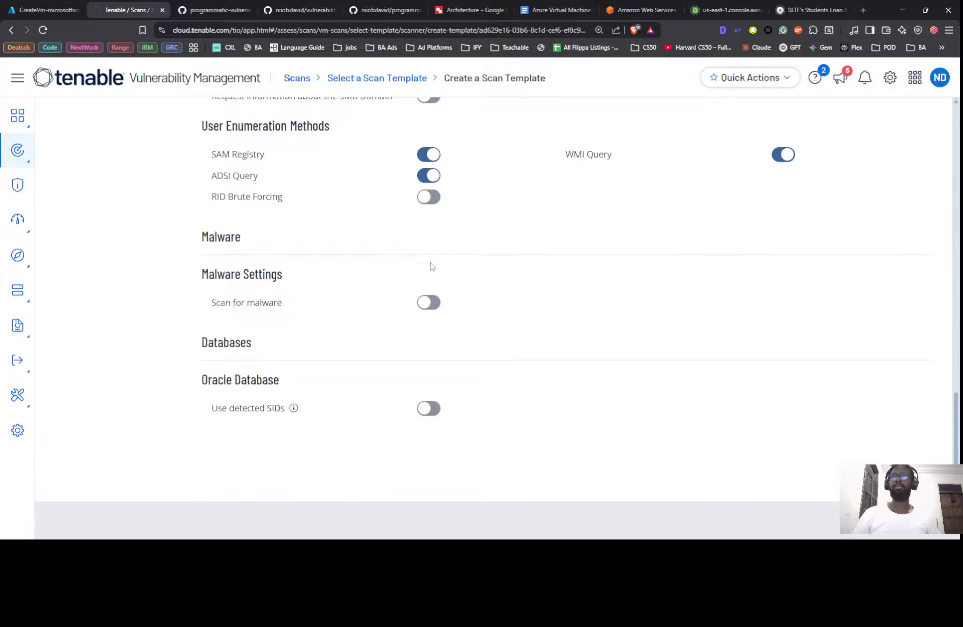
scroll(437, 277, up, 20)
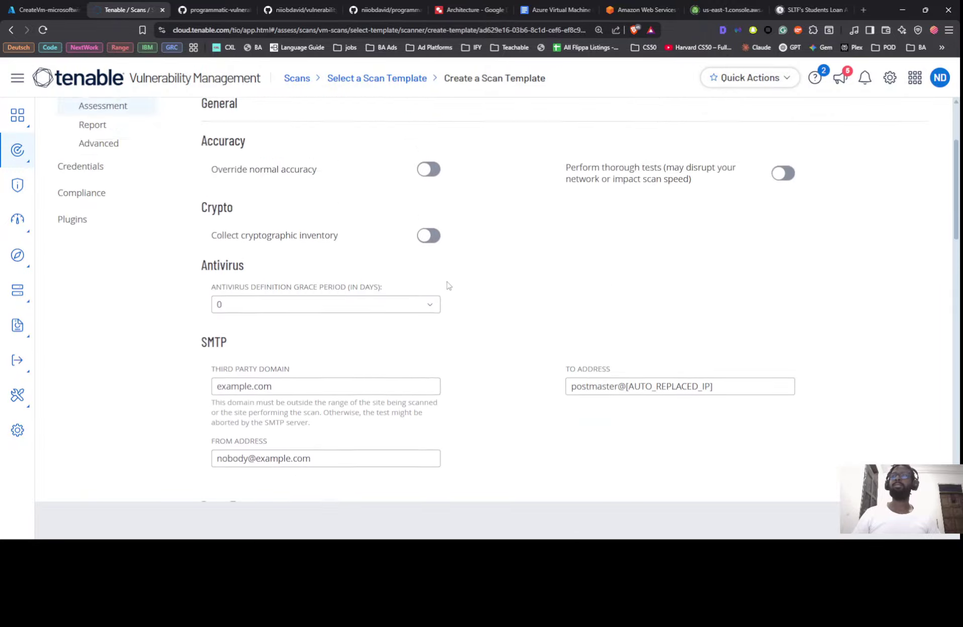
scroll(449, 285, up, 3)
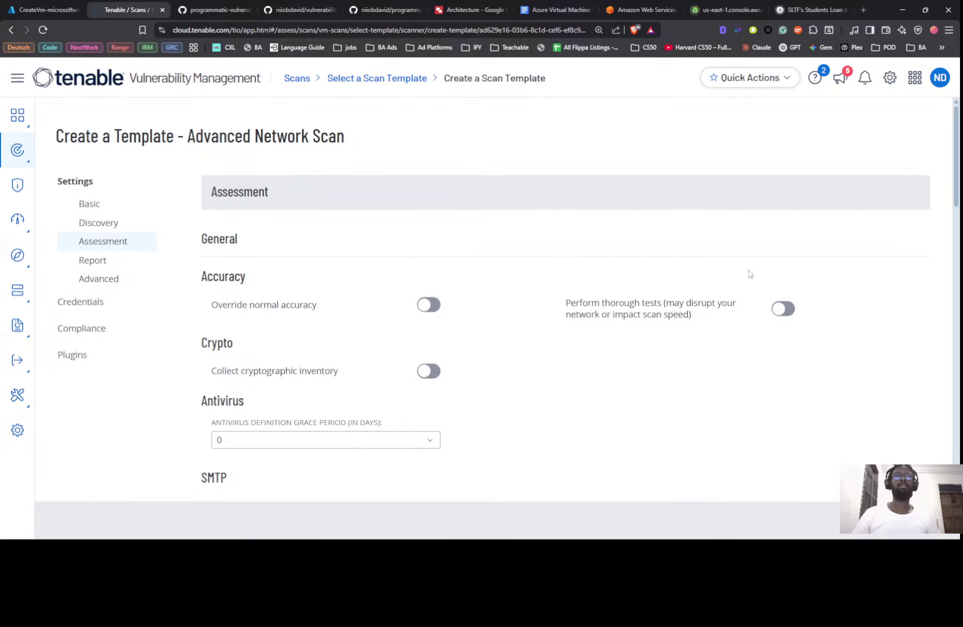
click(778, 309)
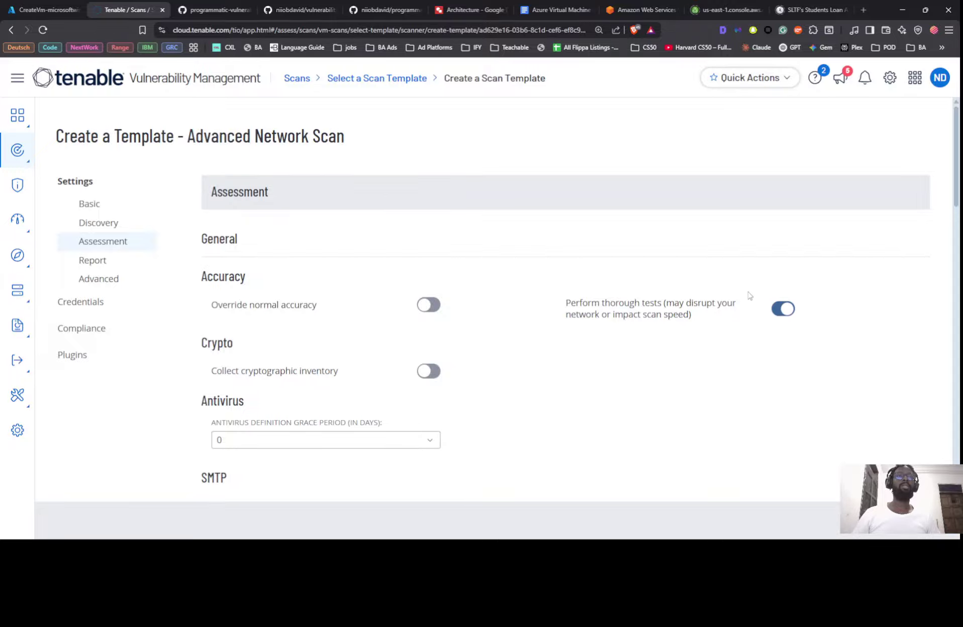
Step: Disable using only credentials provided by the user in the Assessment brute force settings
key(alt+Tab)
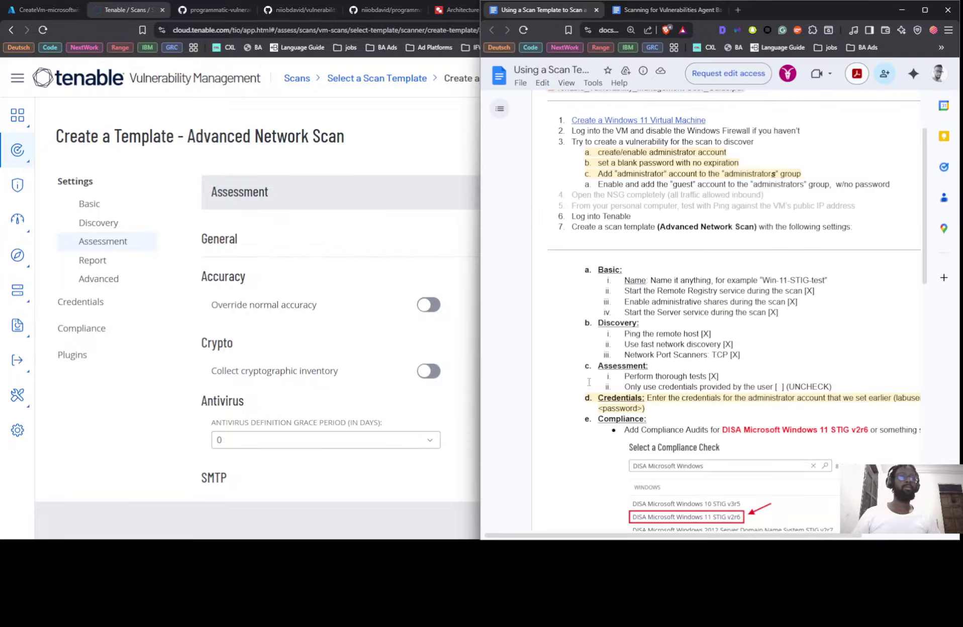
click(409, 275)
scroll(462, 342, down, 5)
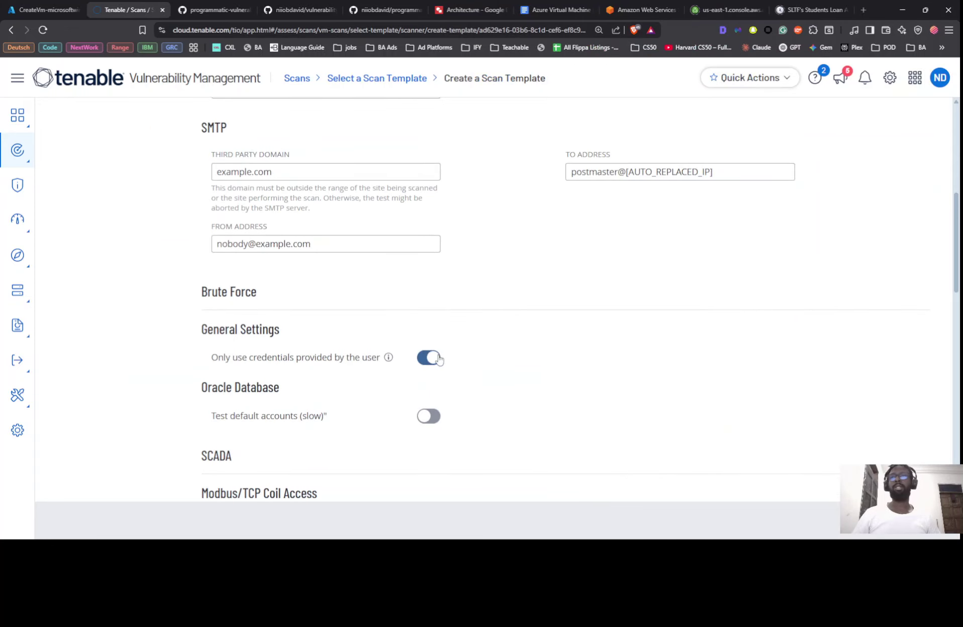
click(436, 358)
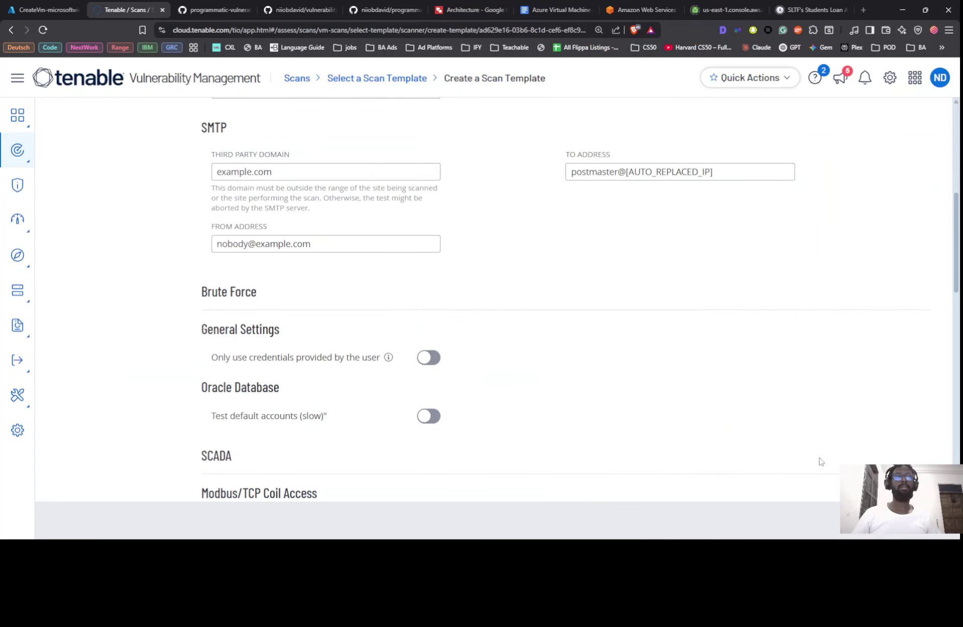
Step: Check the guide's Credentials requirement and start adding a Windows host credential to the template
key(alt+Tab)
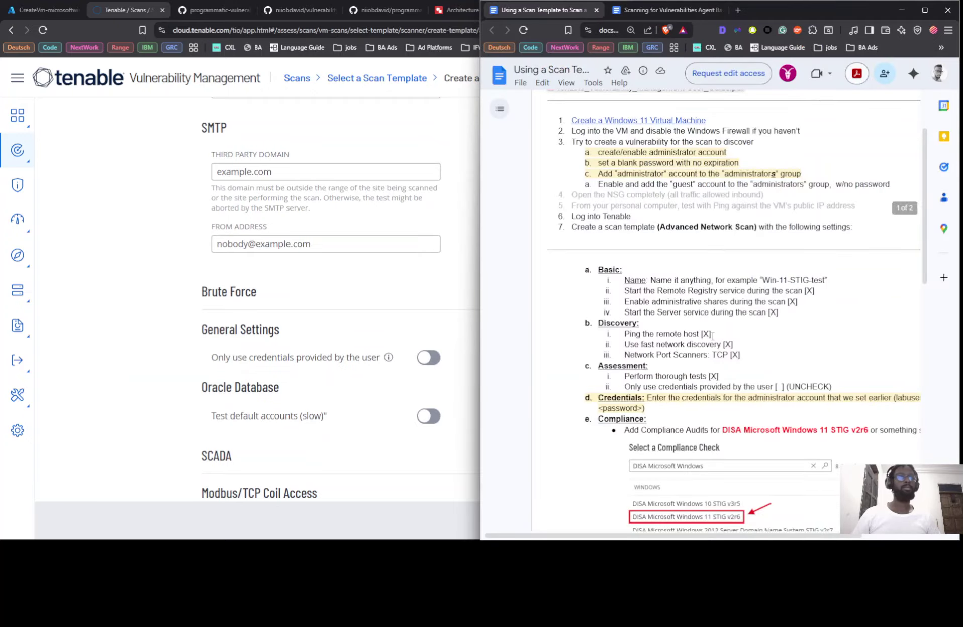
scroll(717, 383, down, 3)
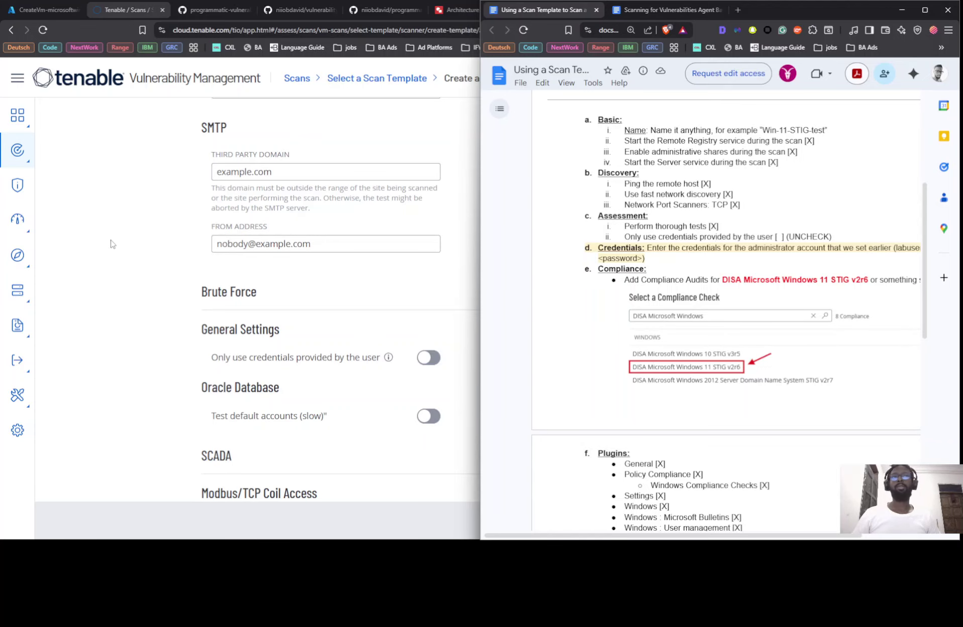
click(127, 243)
scroll(171, 280, up, 7)
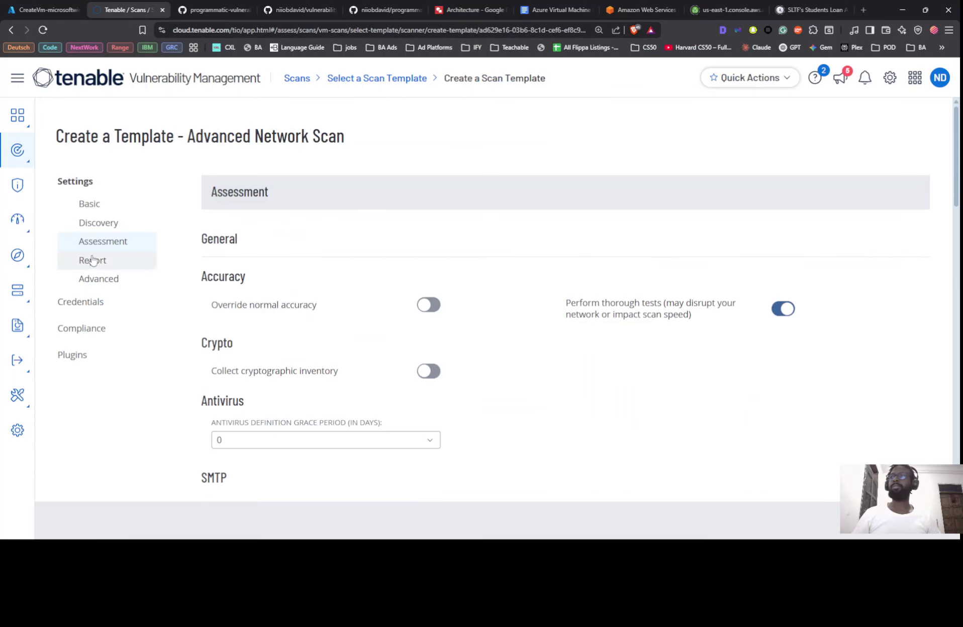
click(97, 305)
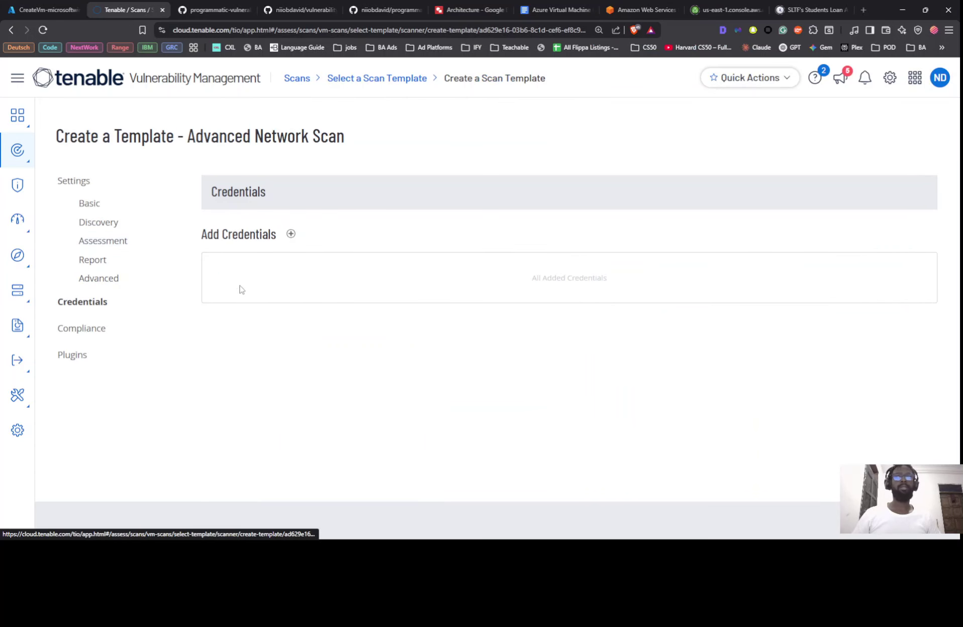
click(290, 234)
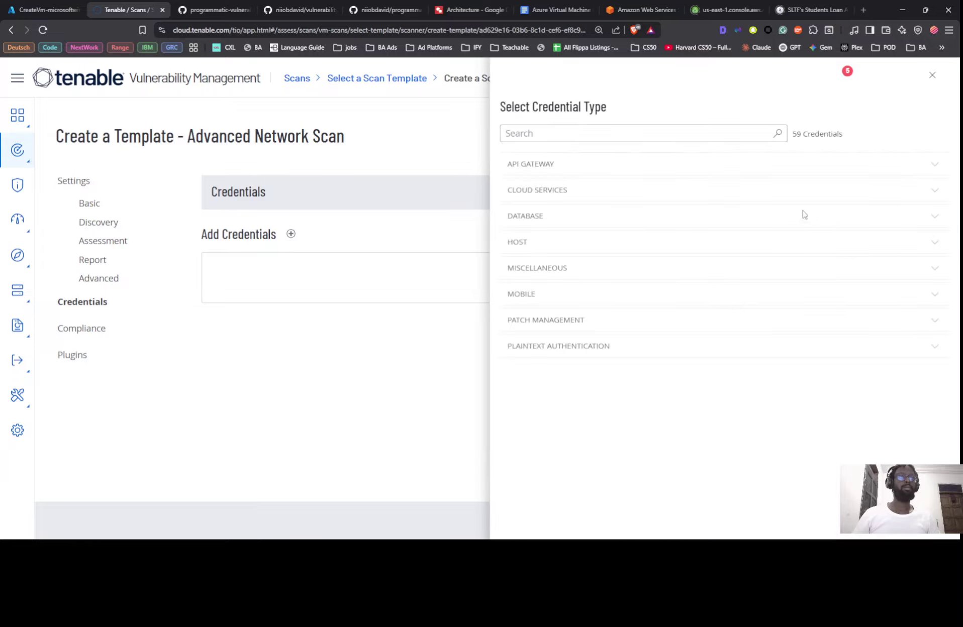
click(933, 243)
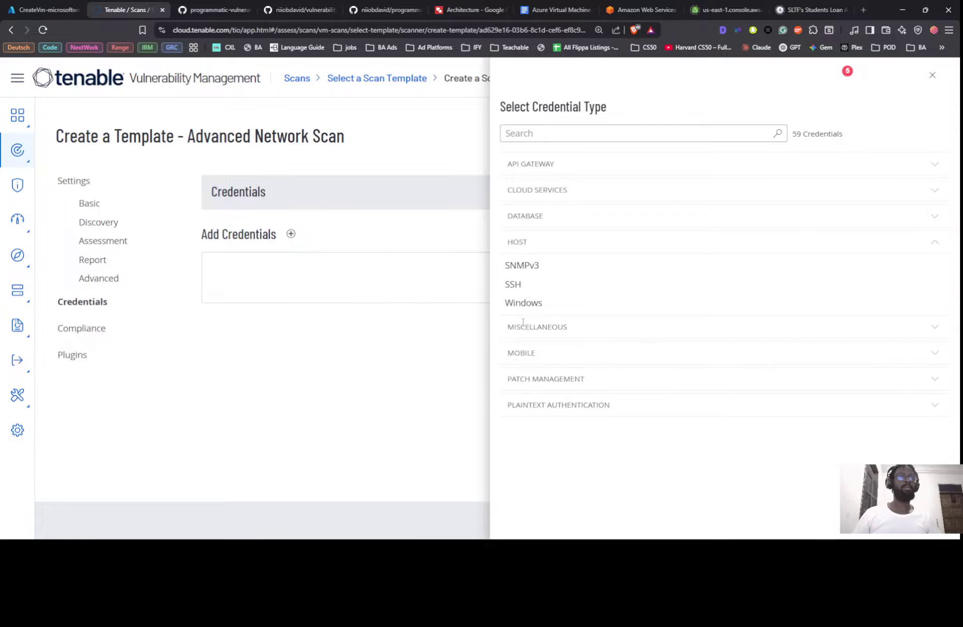
click(523, 303)
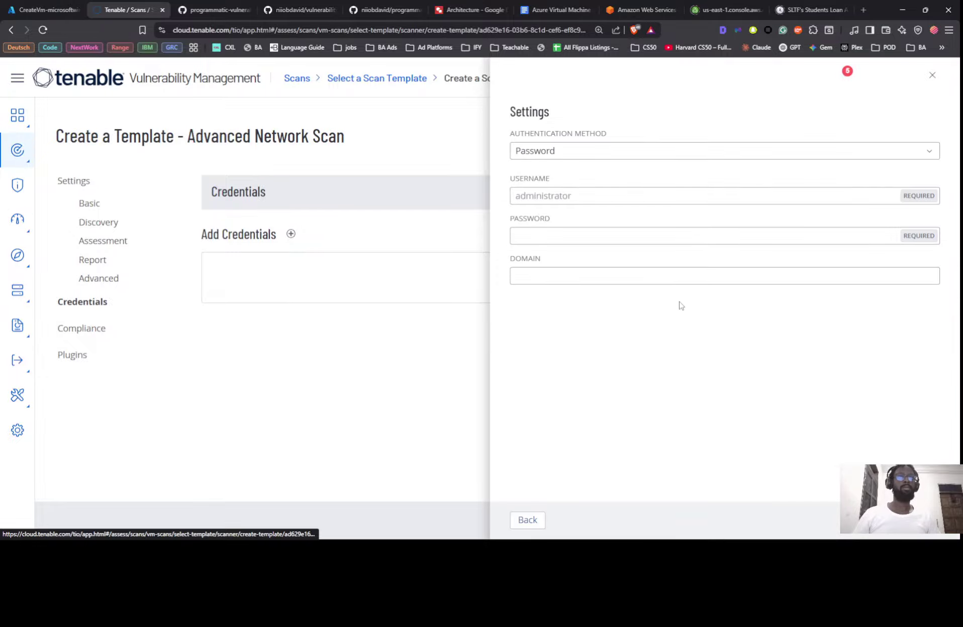
Step: Fill in the Windows credential with the virtual machine administrator account's username and password
click(612, 196)
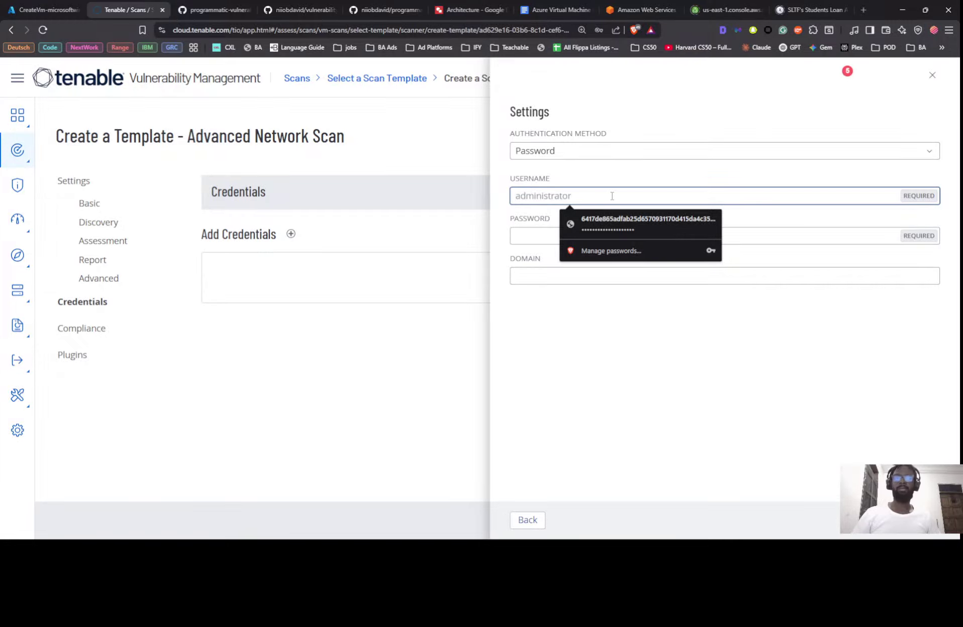
key(super+v)
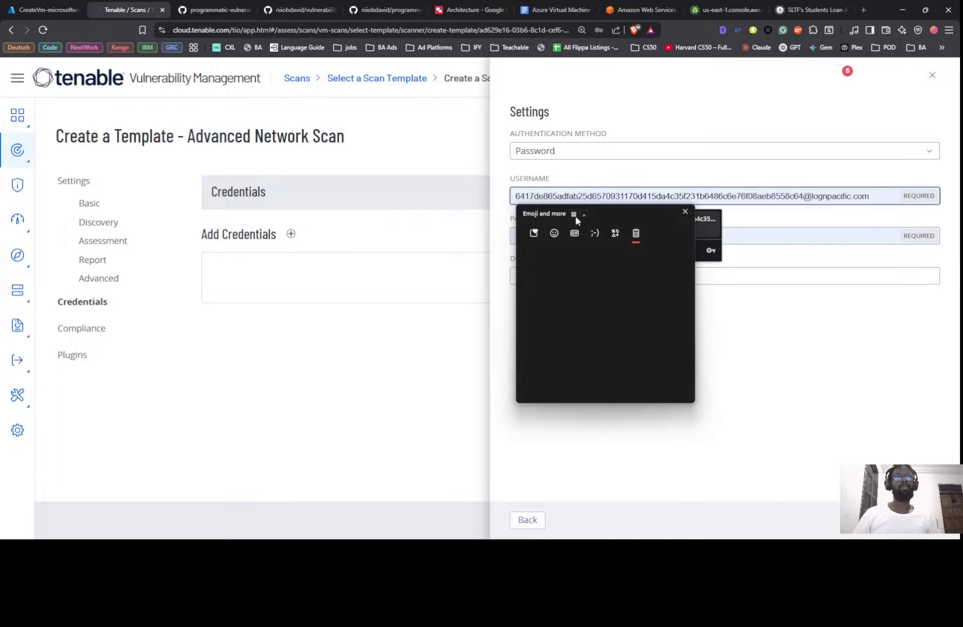
scroll(596, 334, down, 1)
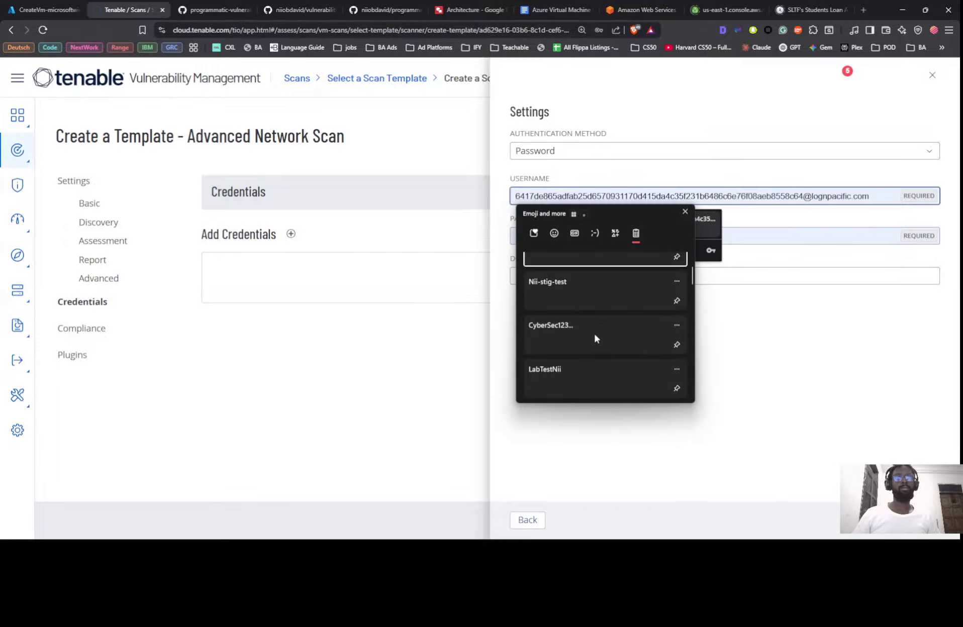
click(579, 376)
click(569, 236)
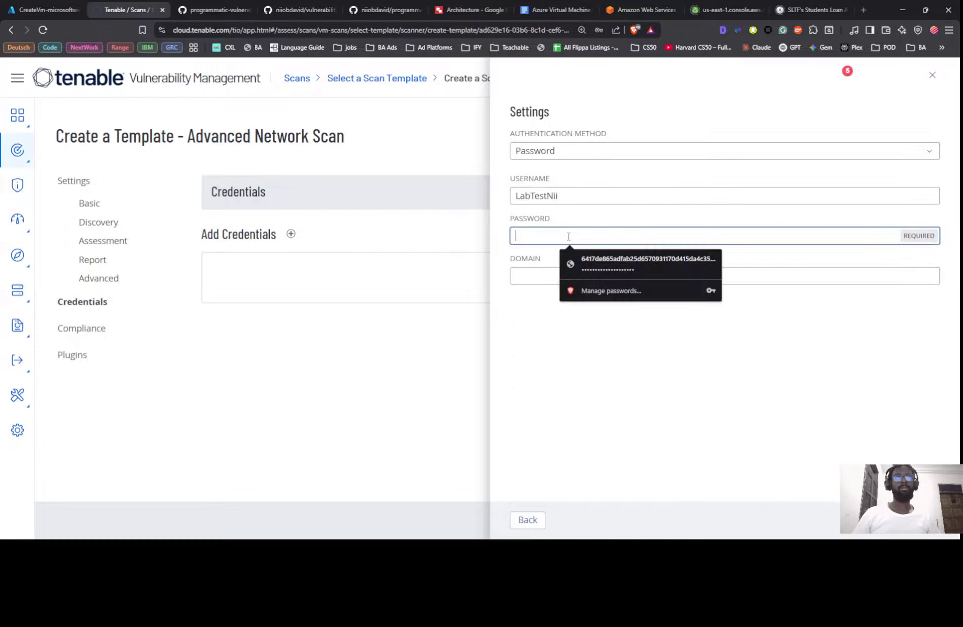
key(super+v)
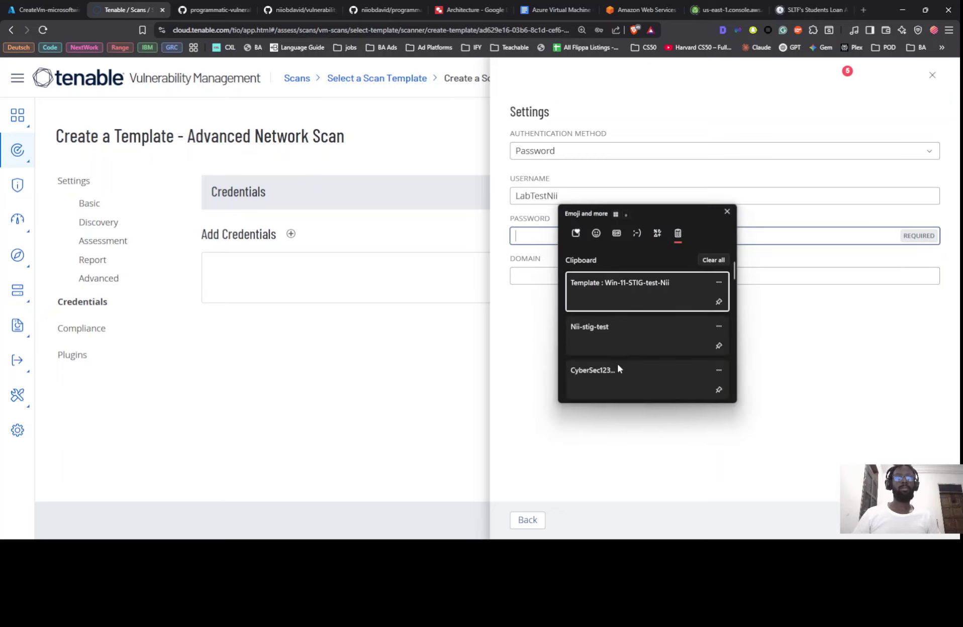
key(Return)
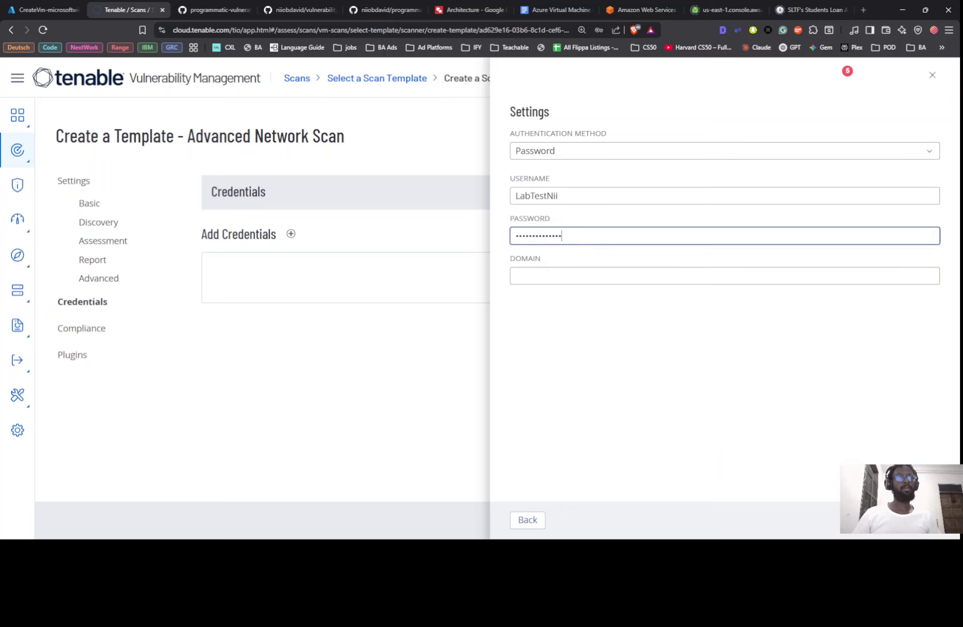
Step: Save the Windows credential to the template and save the scan template
click(924, 521)
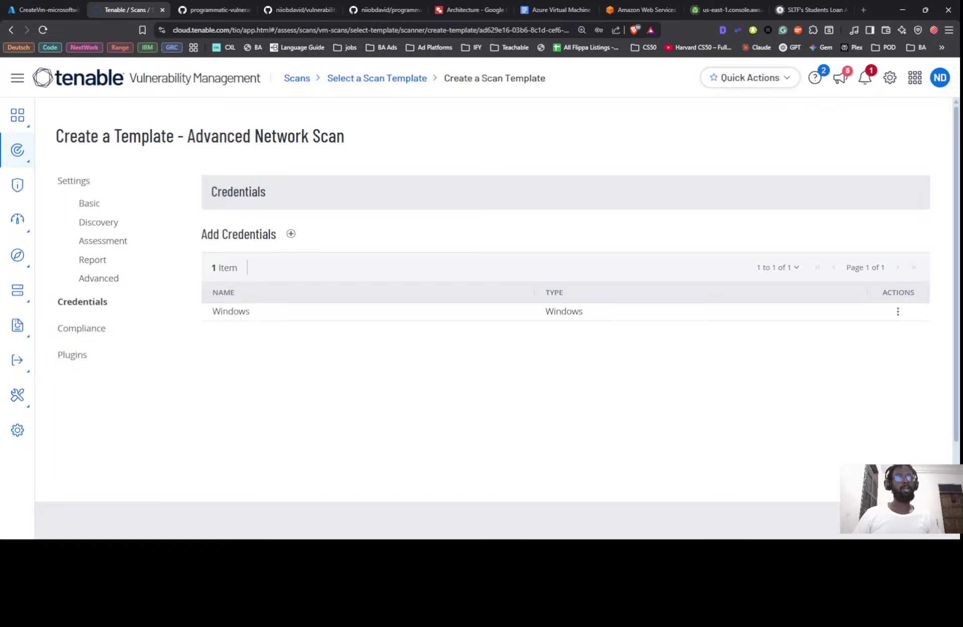
click(925, 520)
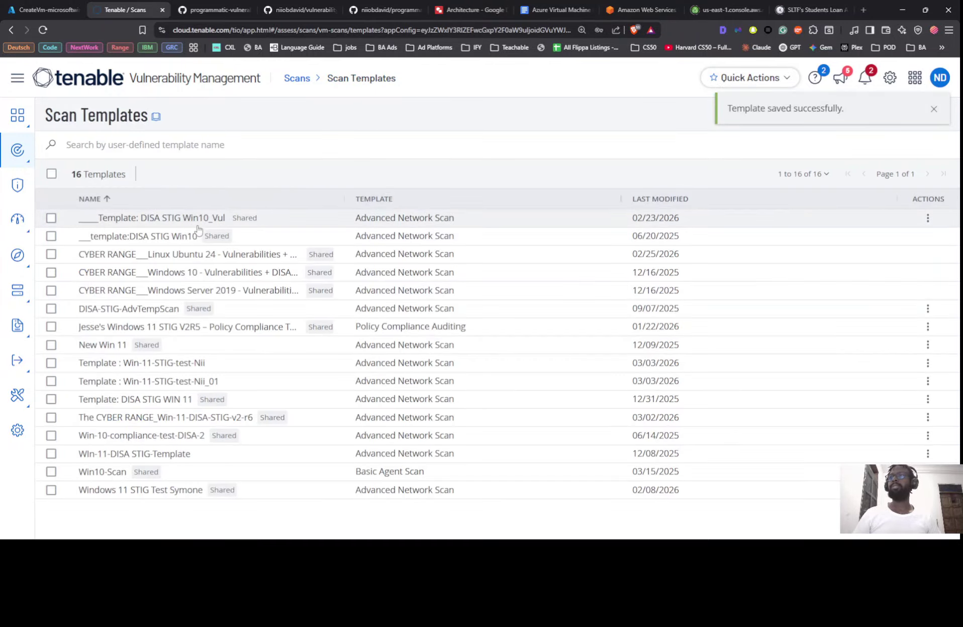
Step: Examine the settings and credentials of the Win-11-STIG-test template without the _01 suffix, and return to the scan template list
click(189, 364)
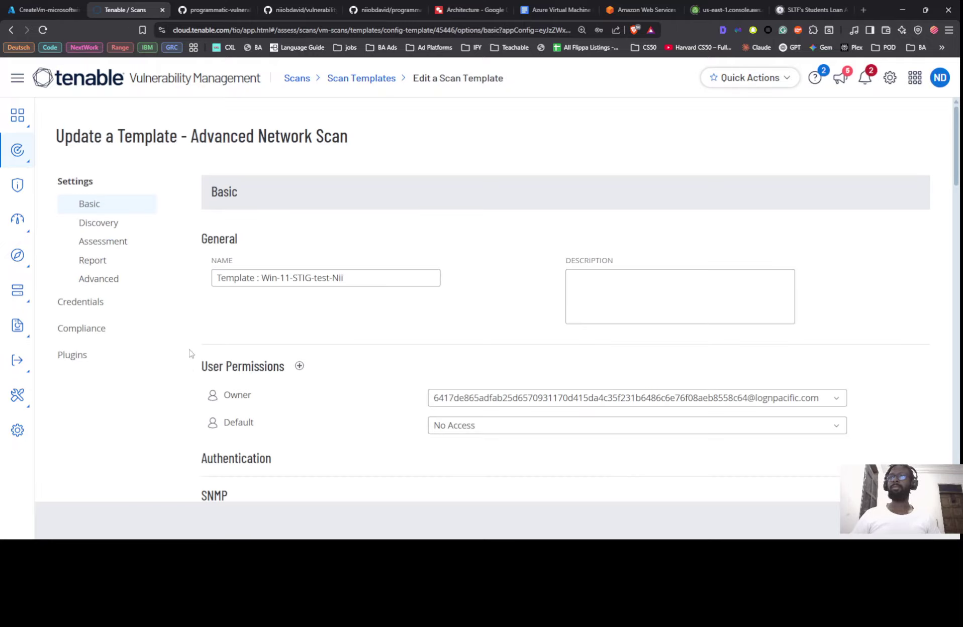
scroll(344, 301, down, 10)
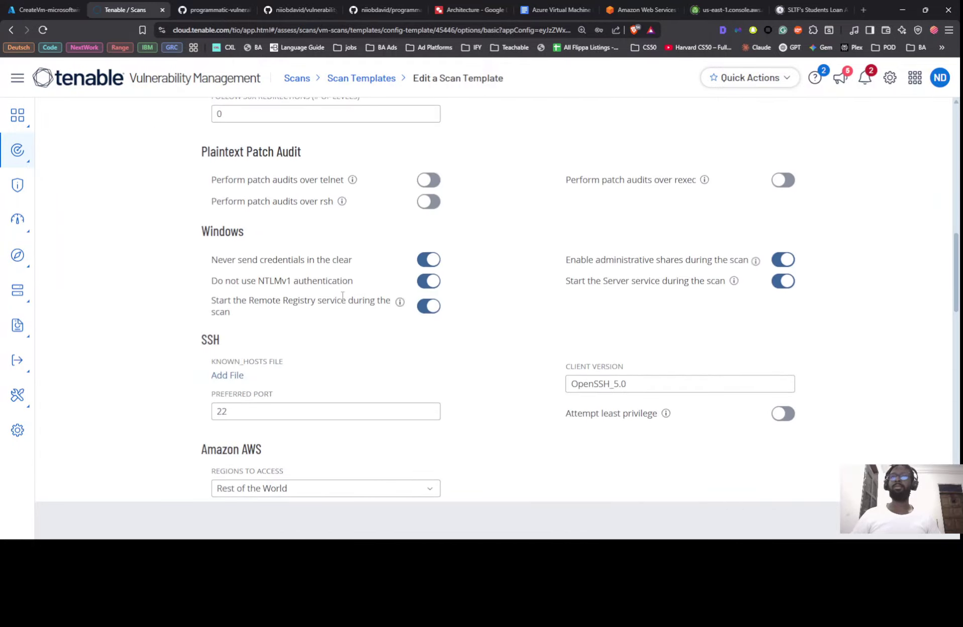
scroll(340, 296, up, 6)
scroll(340, 296, up, 5)
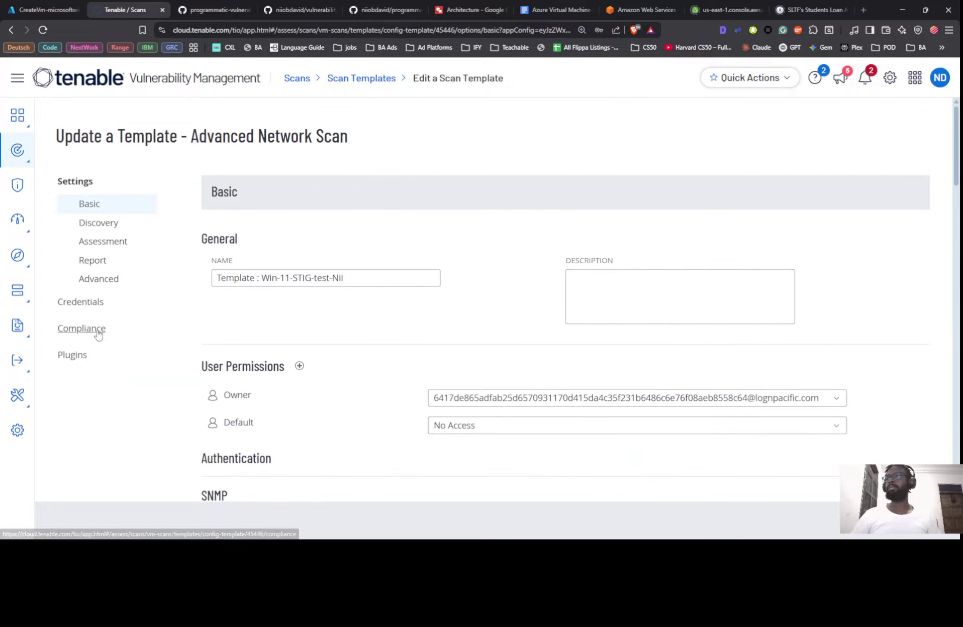
click(98, 334)
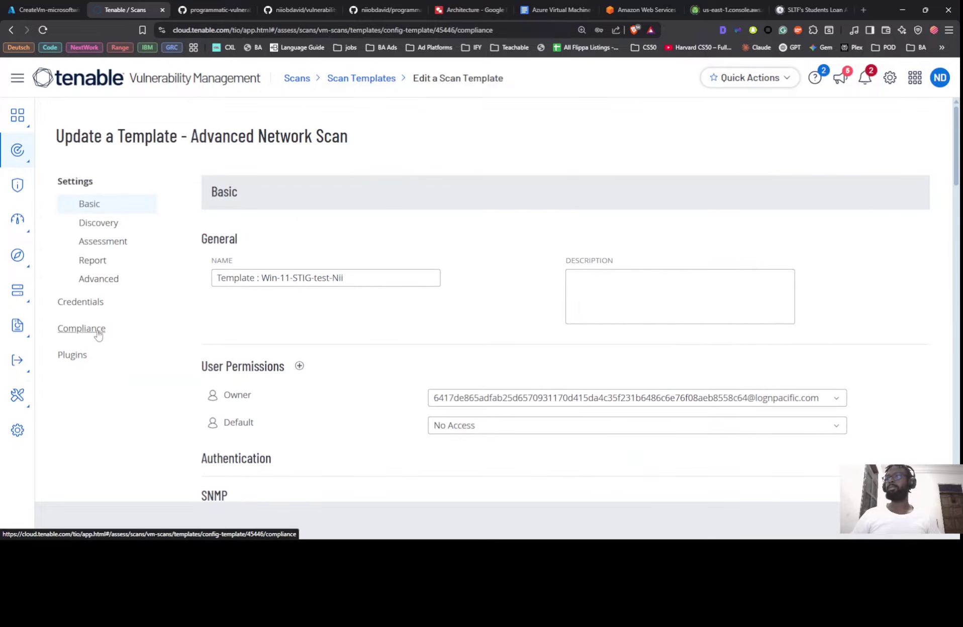
click(92, 307)
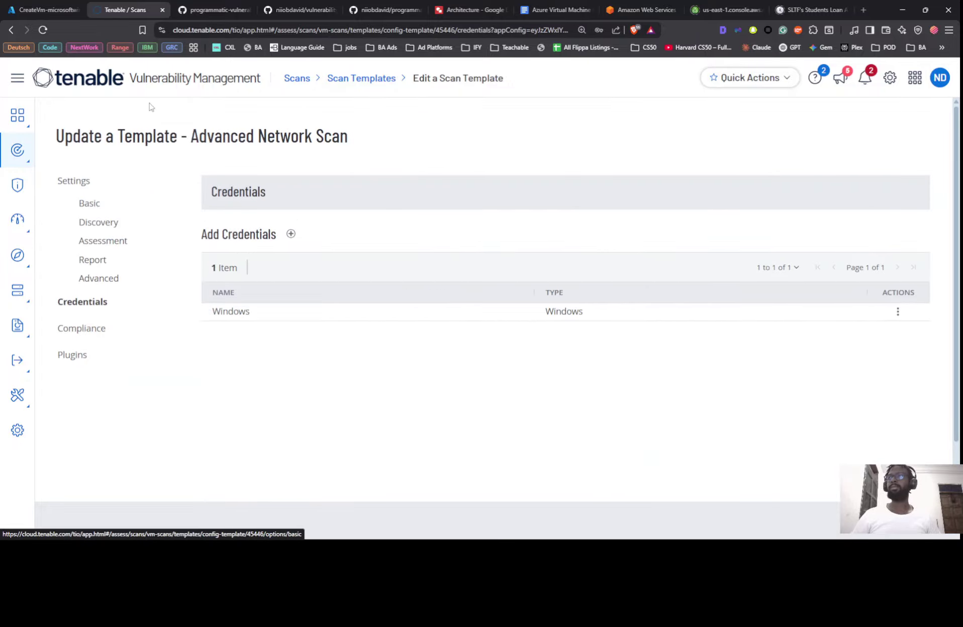
click(370, 84)
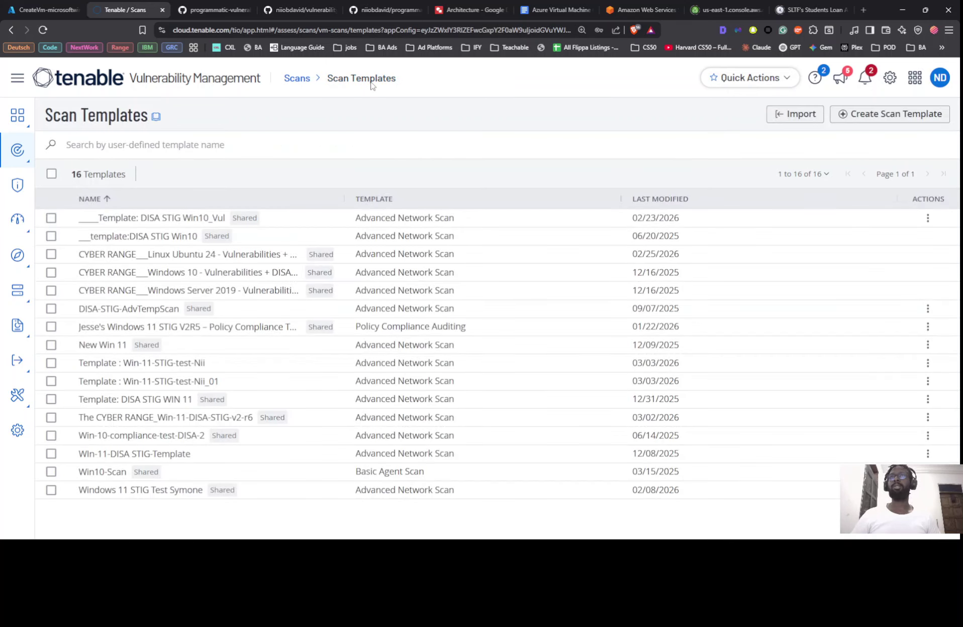
click(144, 365)
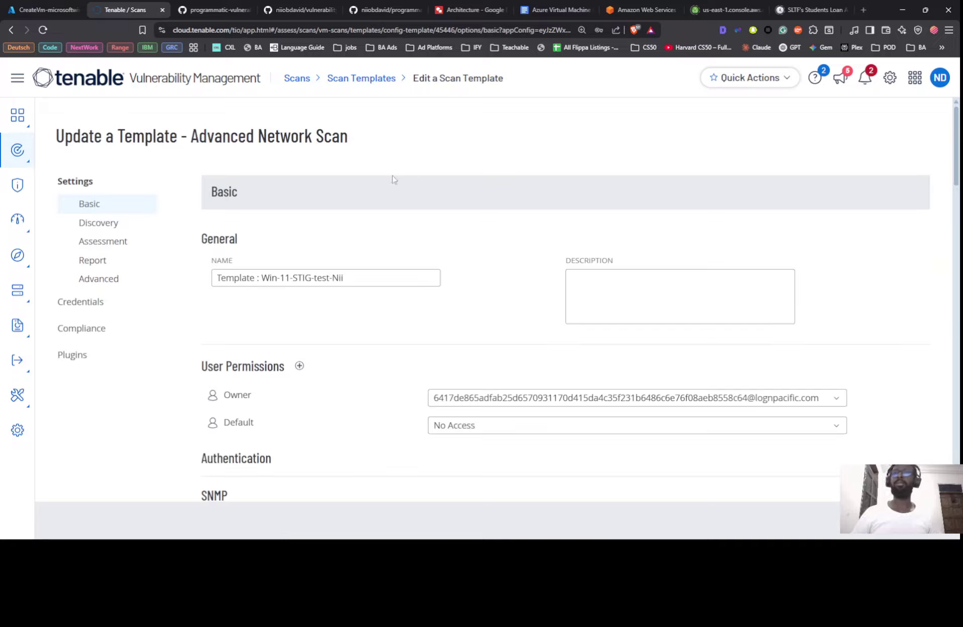
click(73, 333)
click(385, 81)
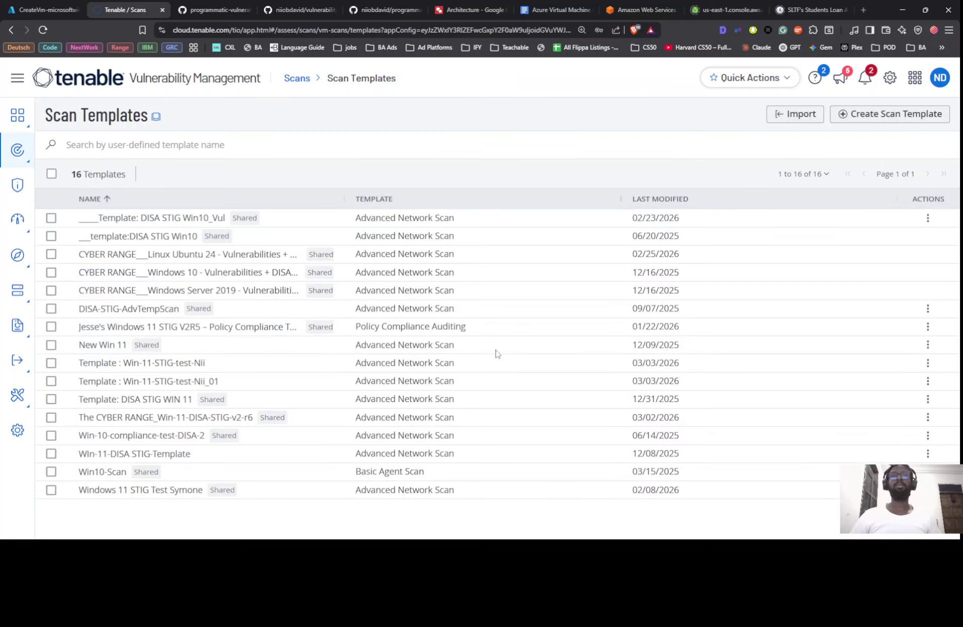
Step: Open the Win-11-STIG-test template ending in _01 and check its credentials and compliance settings against the guide
click(176, 385)
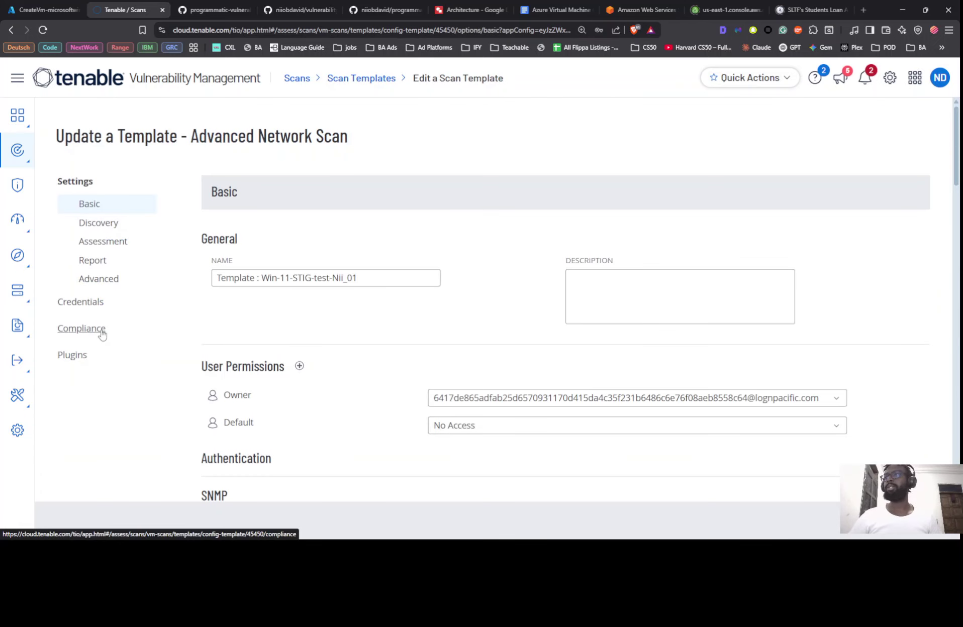
click(103, 332)
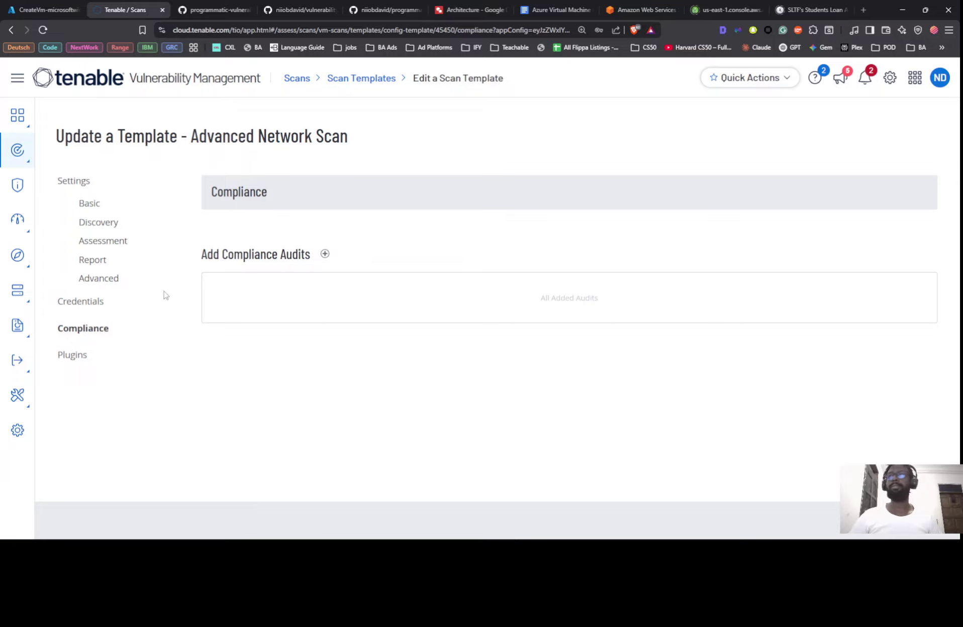
click(88, 302)
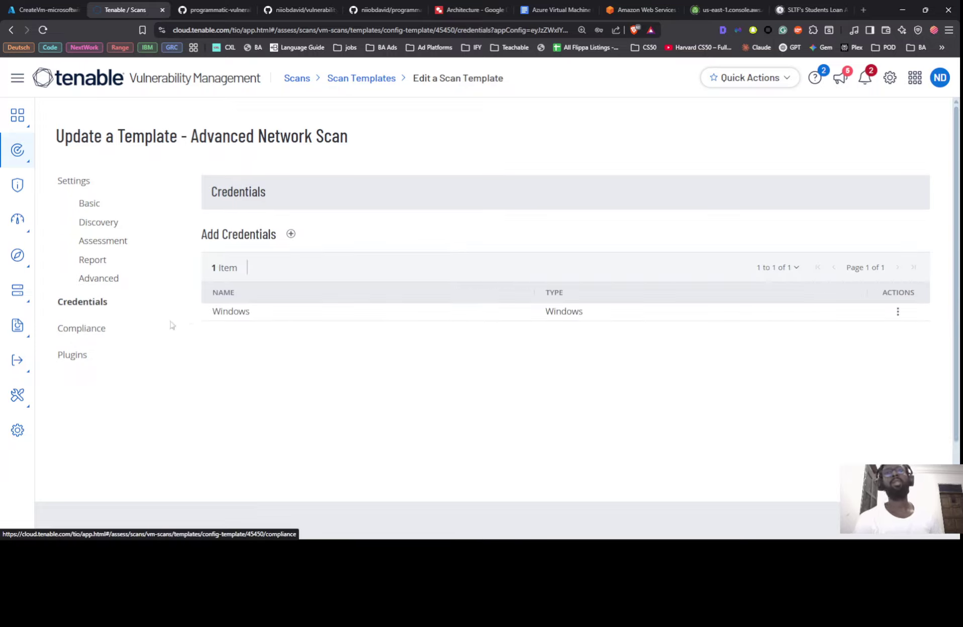
click(106, 331)
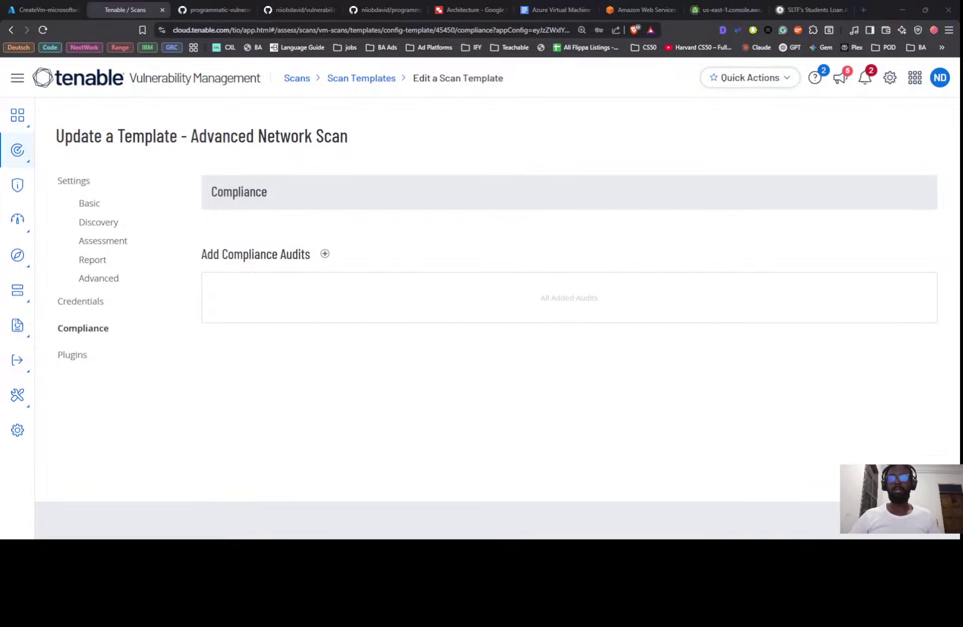
key(alt+Tab)
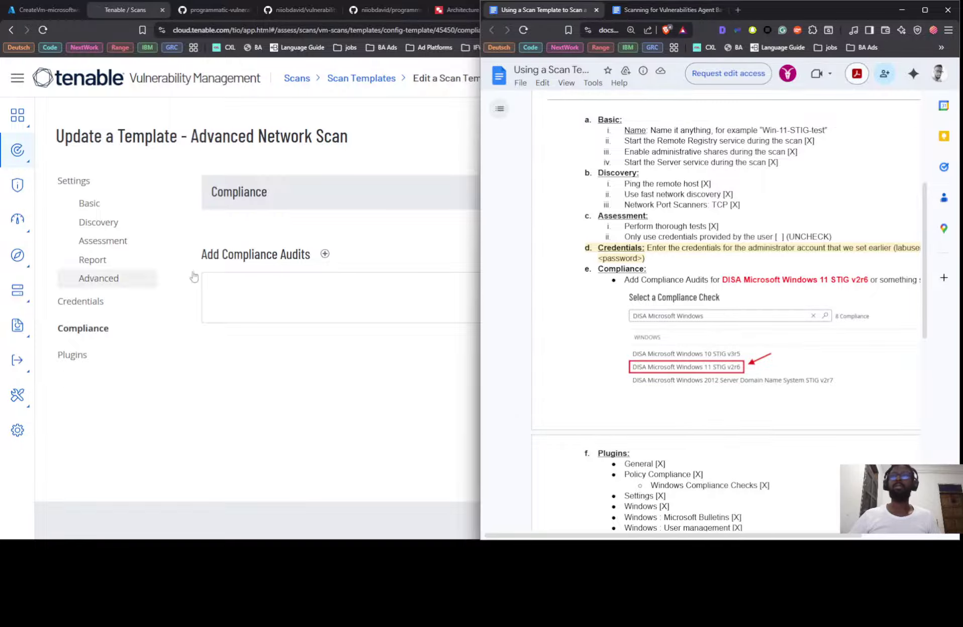
Step: Start adding a compliance audit, search the checks for "disa" and choose DISA Microsoft Windows 11 STIG v2r6
click(325, 255)
click(325, 255)
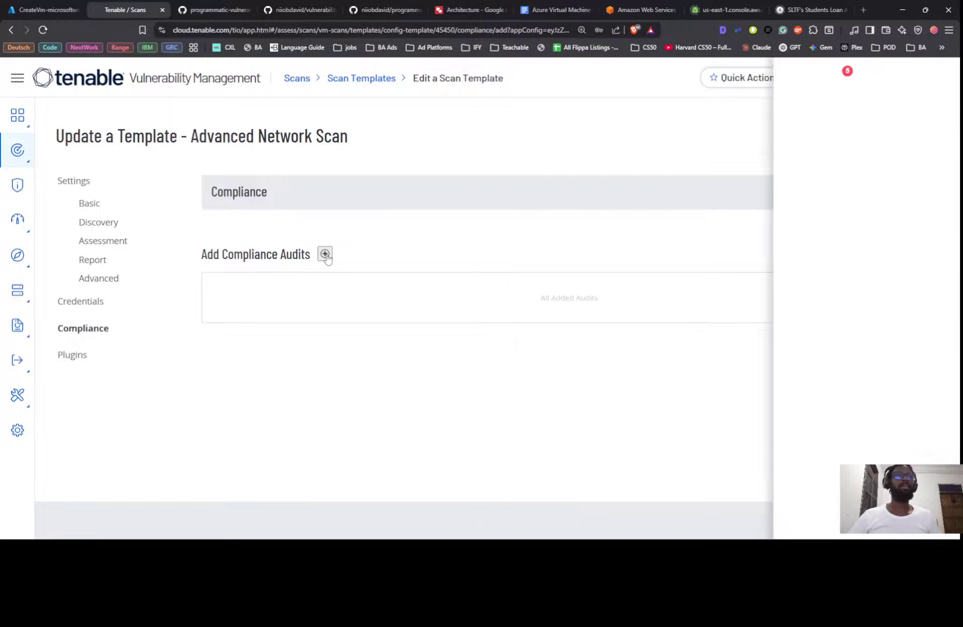
scroll(699, 219, down, 20)
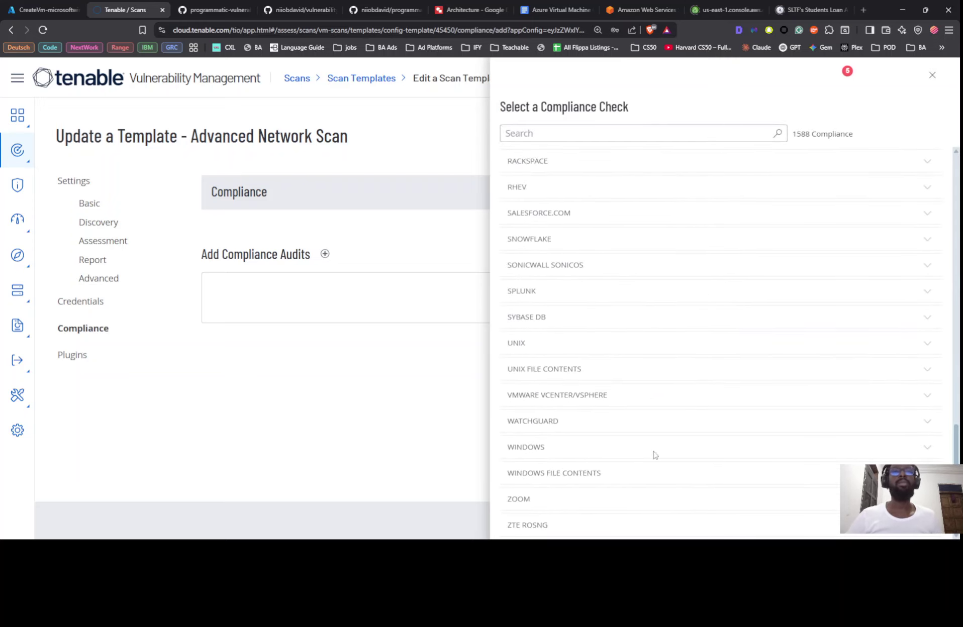
scroll(774, 396, down, 8)
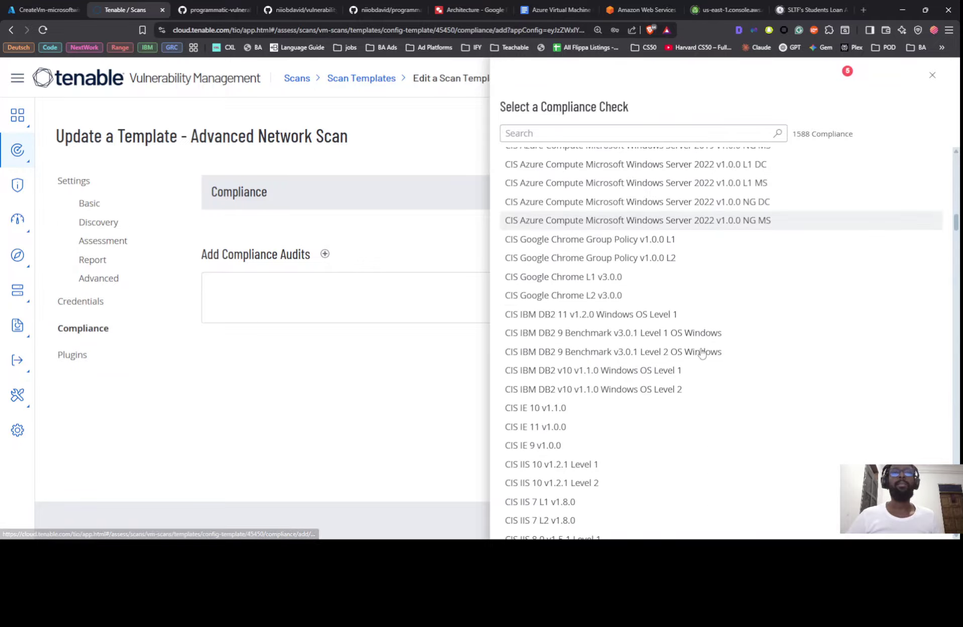
click(552, 131)
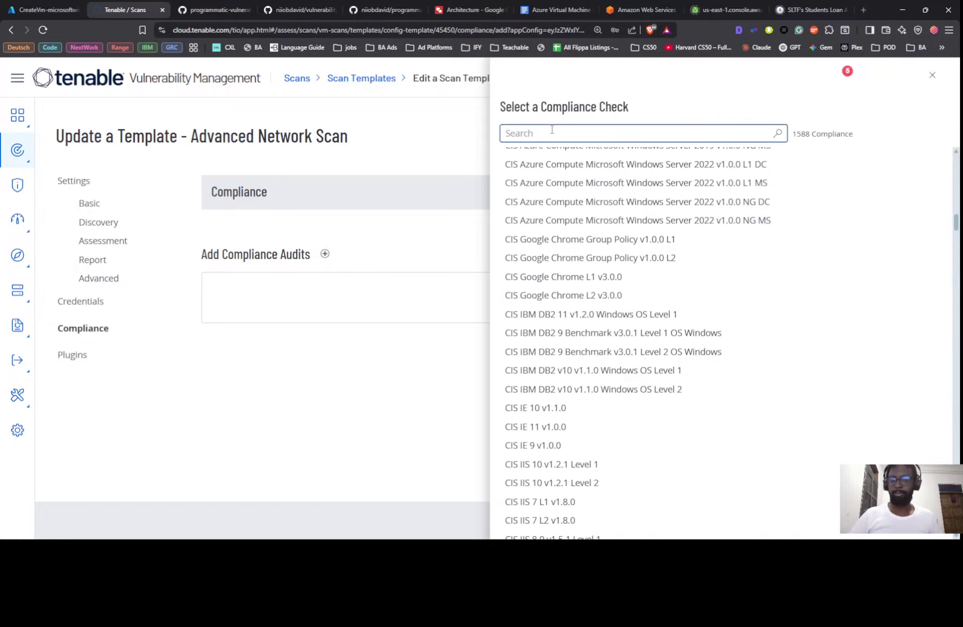
text(disa)
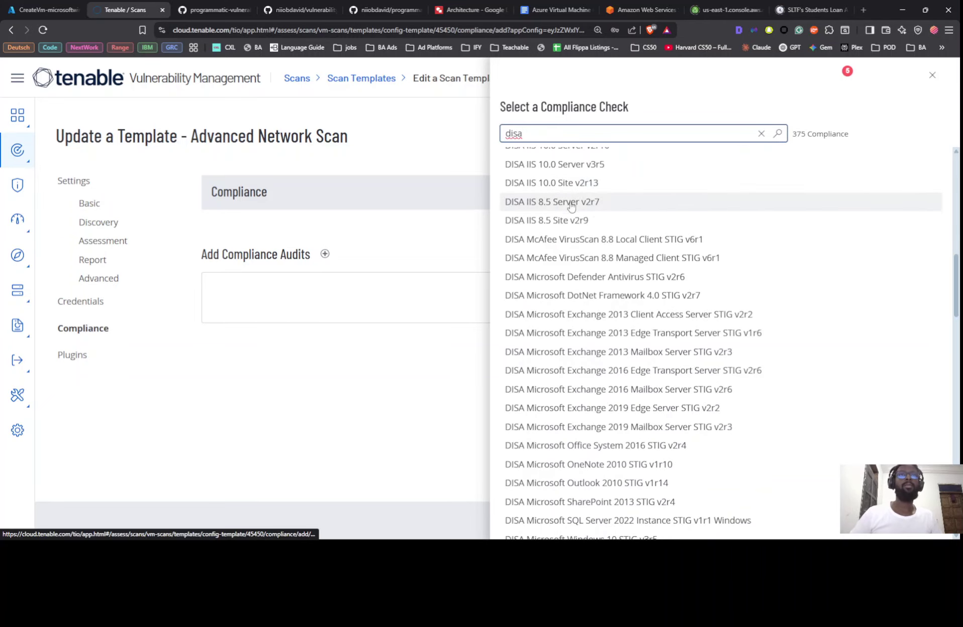
scroll(567, 236, down, 2)
scroll(578, 332, down, 3)
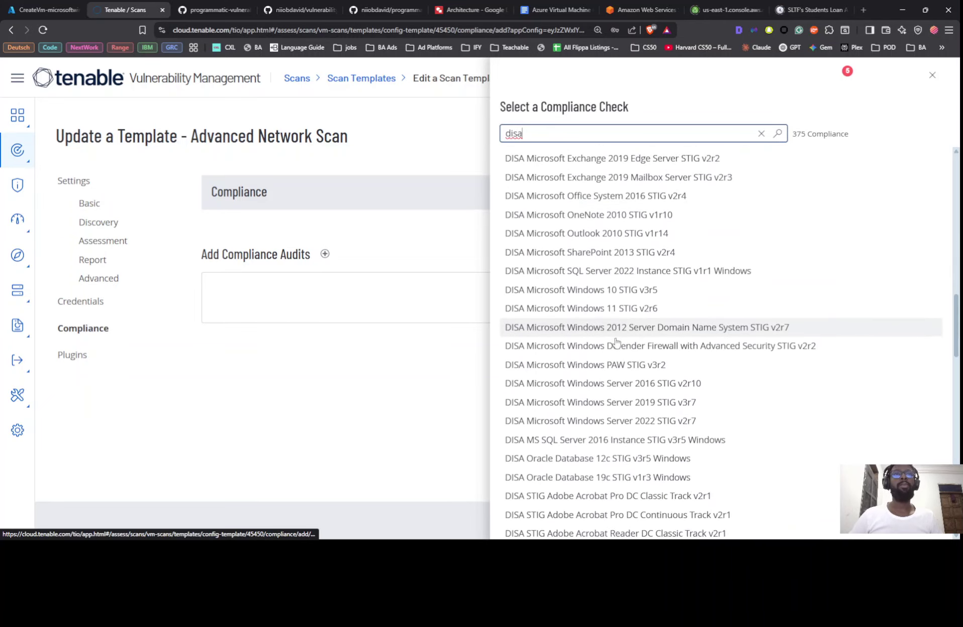
click(602, 313)
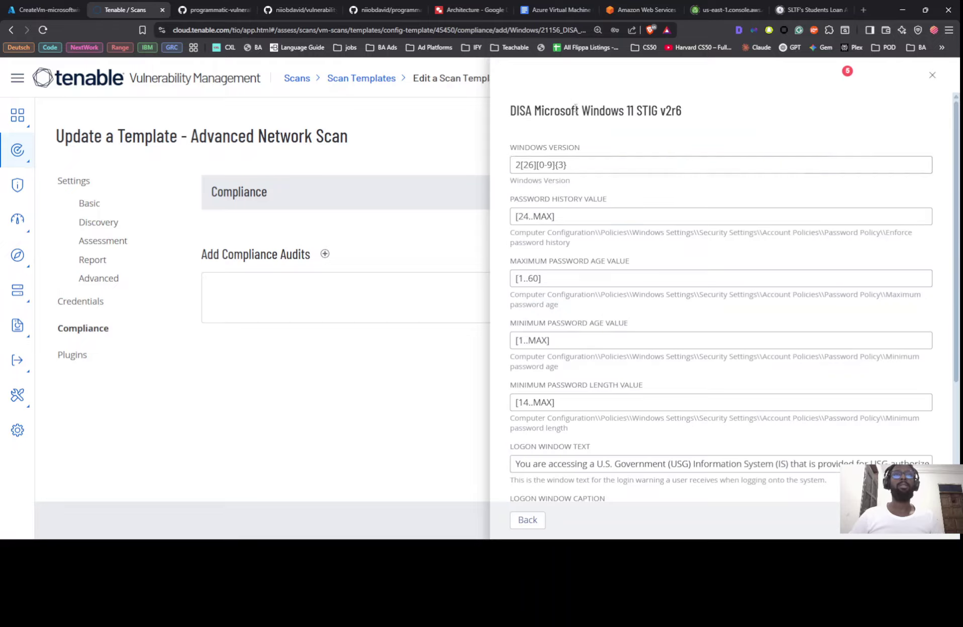
Step: Review the Windows 11 STIG v2r6 audit parameters and add the audit to the template with its default values
scroll(595, 189, down, 5)
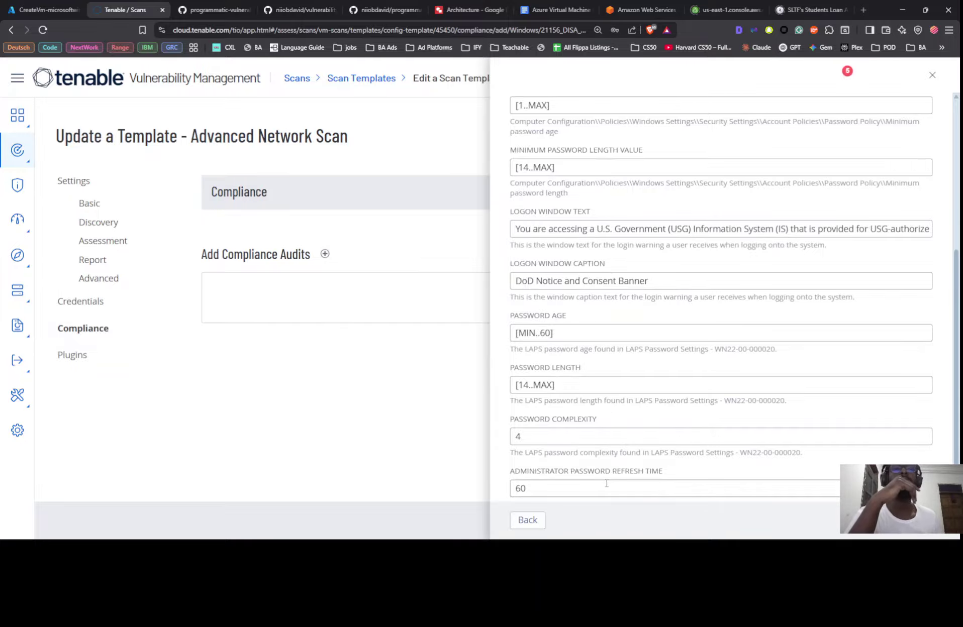
scroll(606, 484, up, 5)
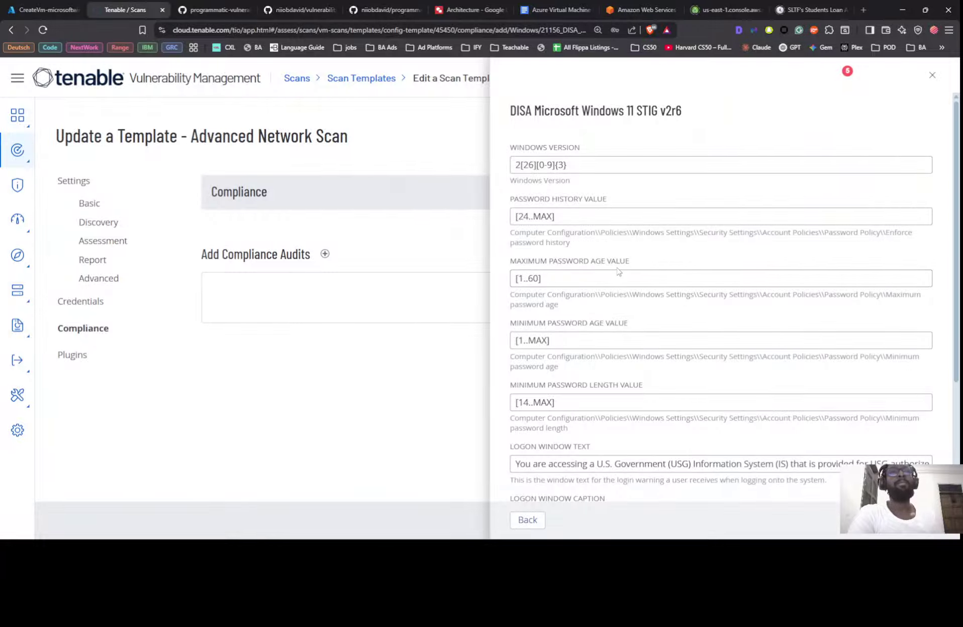
scroll(644, 270, down, 2)
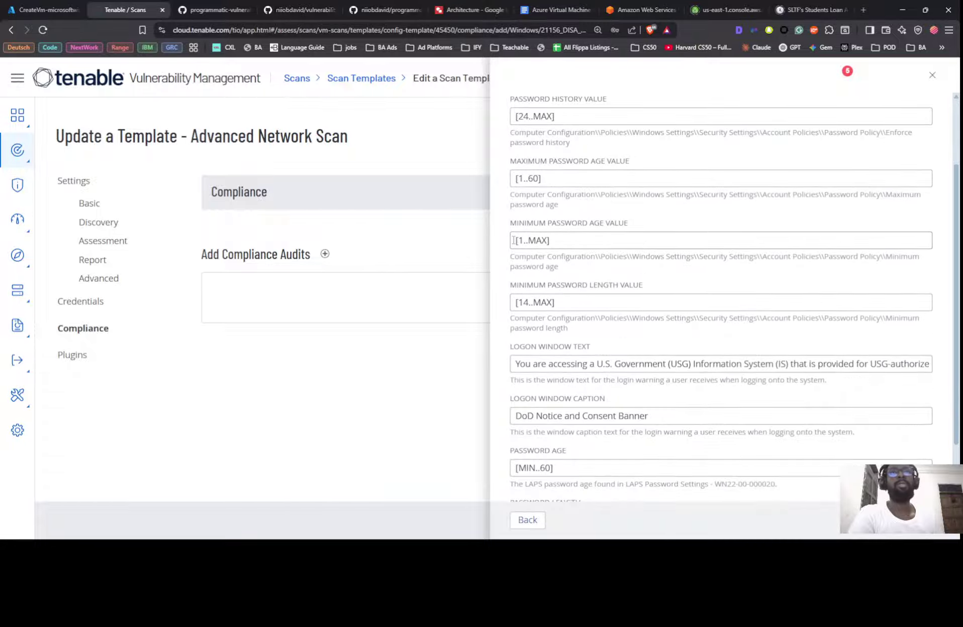
scroll(607, 234, down, 3)
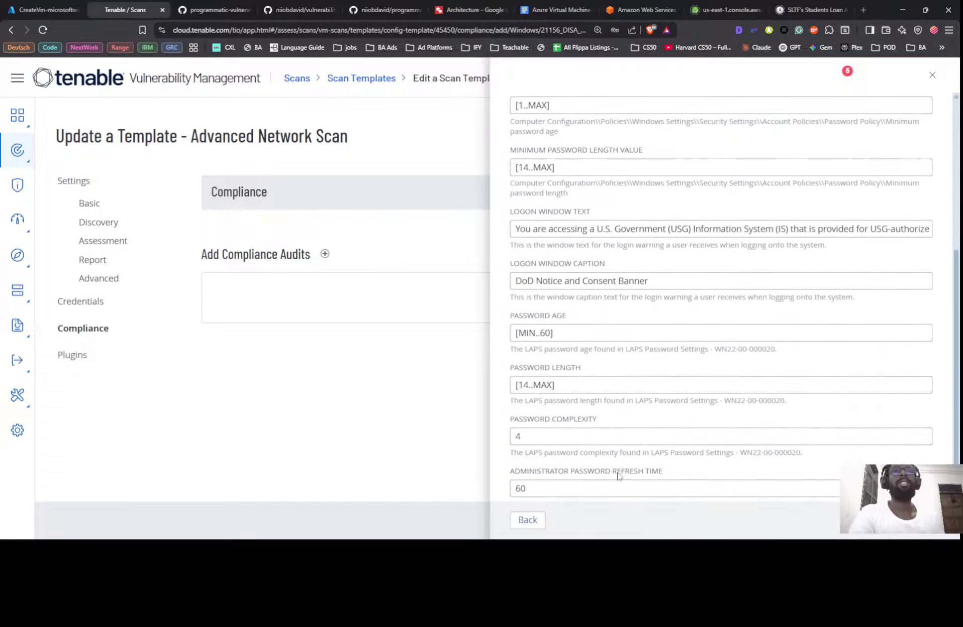
scroll(620, 476, up, 5)
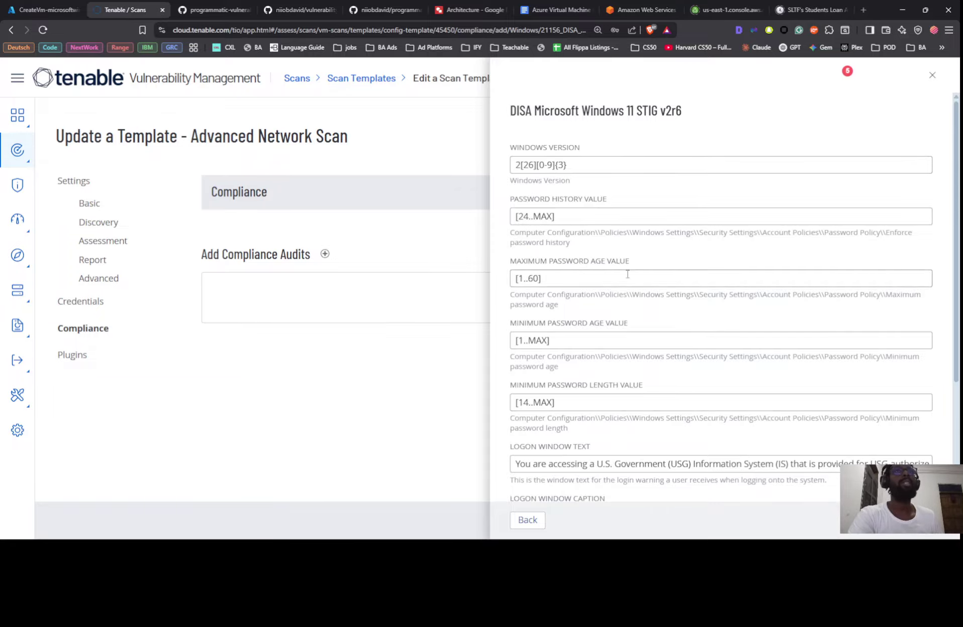
scroll(627, 274, down, 5)
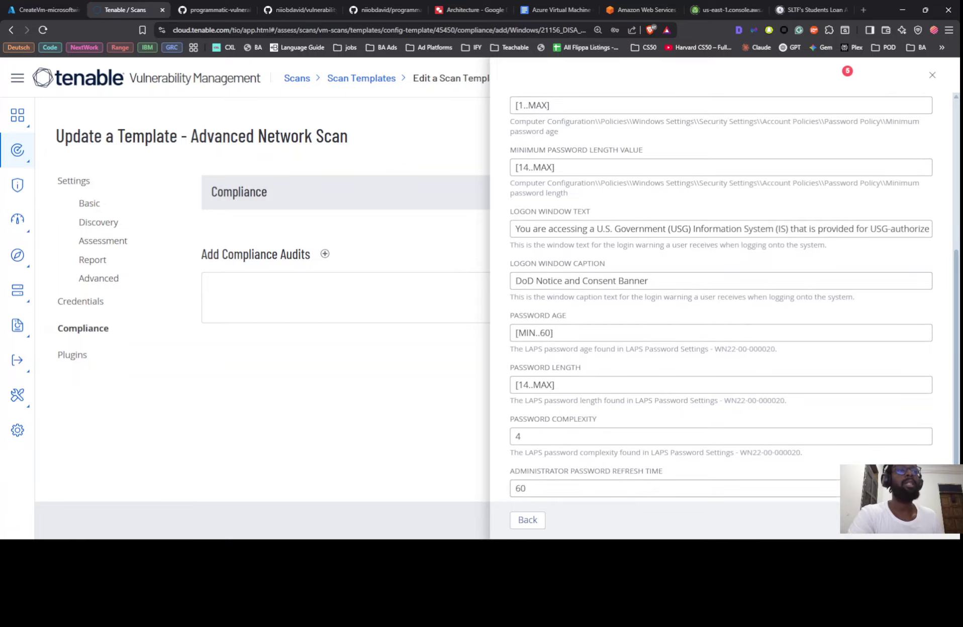
click(905, 520)
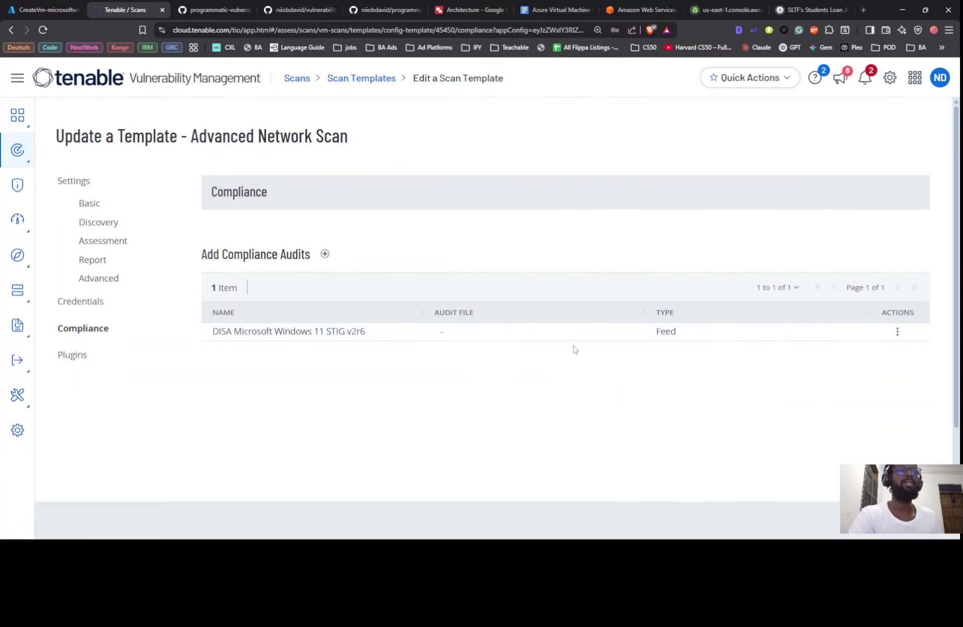
Step: Check the guide's Plugins requirement and disable all plugin families in the template
click(71, 360)
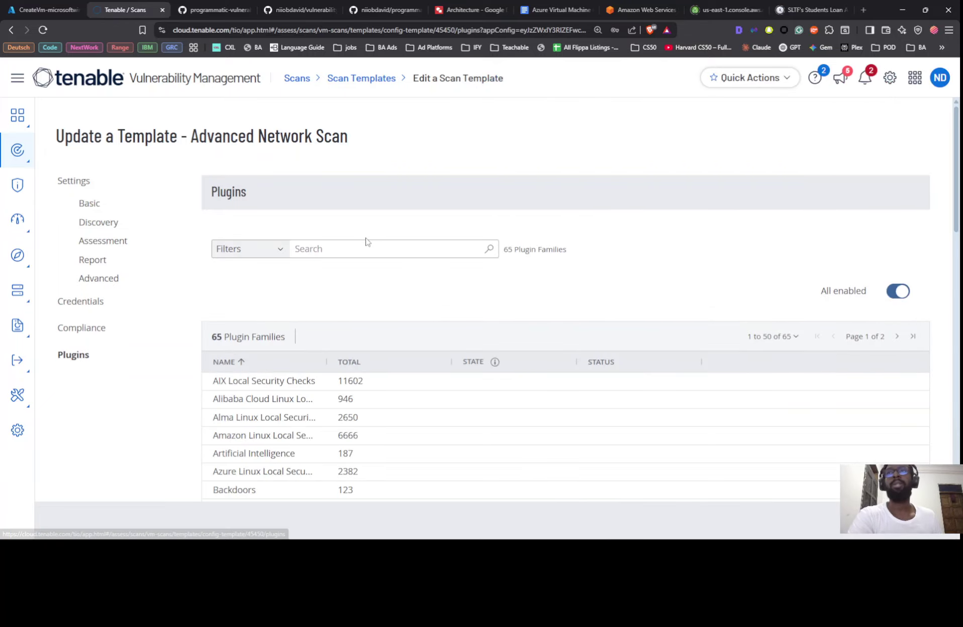
key(alt+Tab)
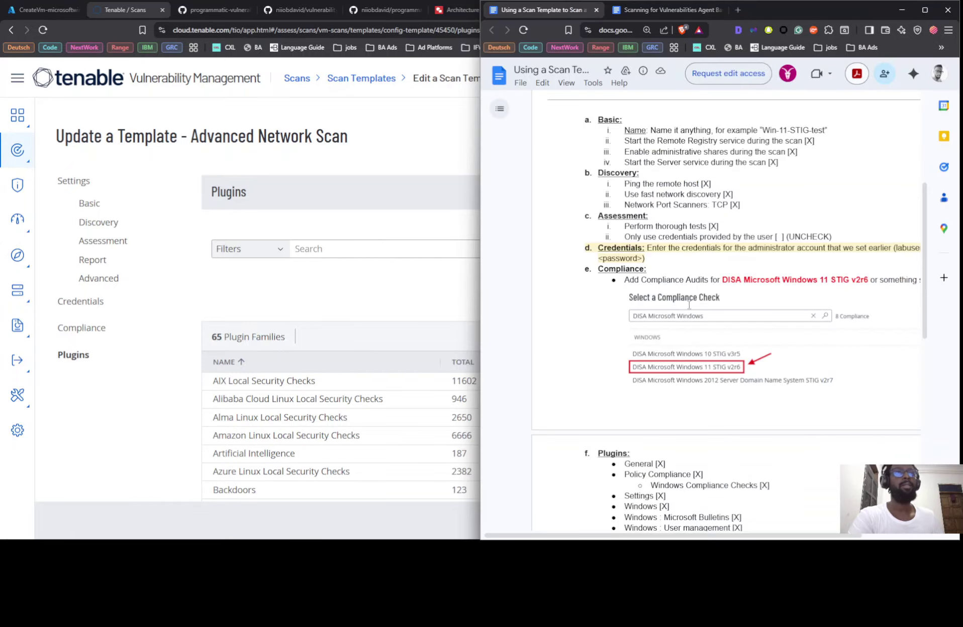
scroll(689, 305, down, 3)
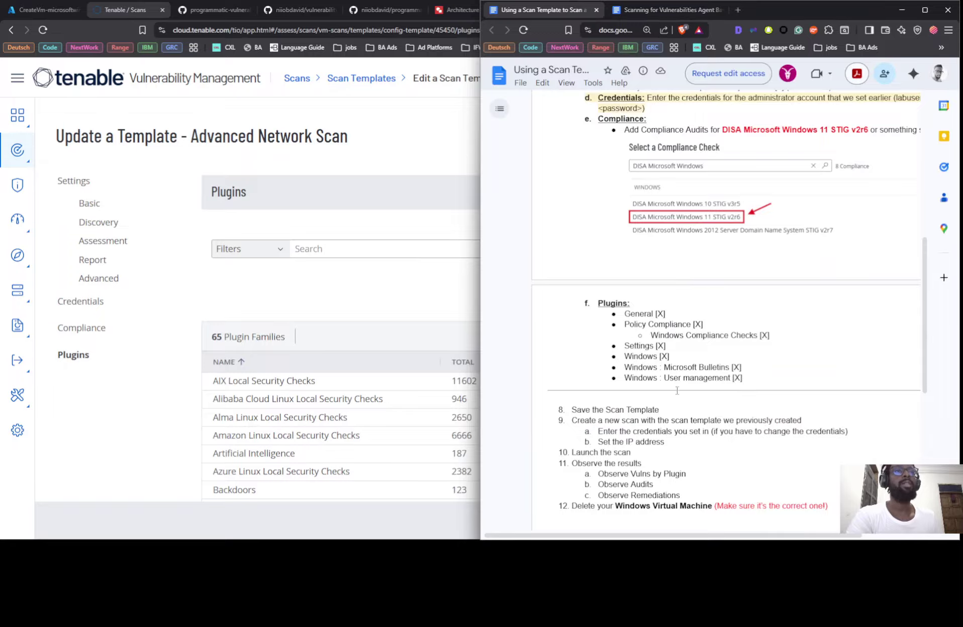
click(341, 293)
scroll(645, 370, down, 3)
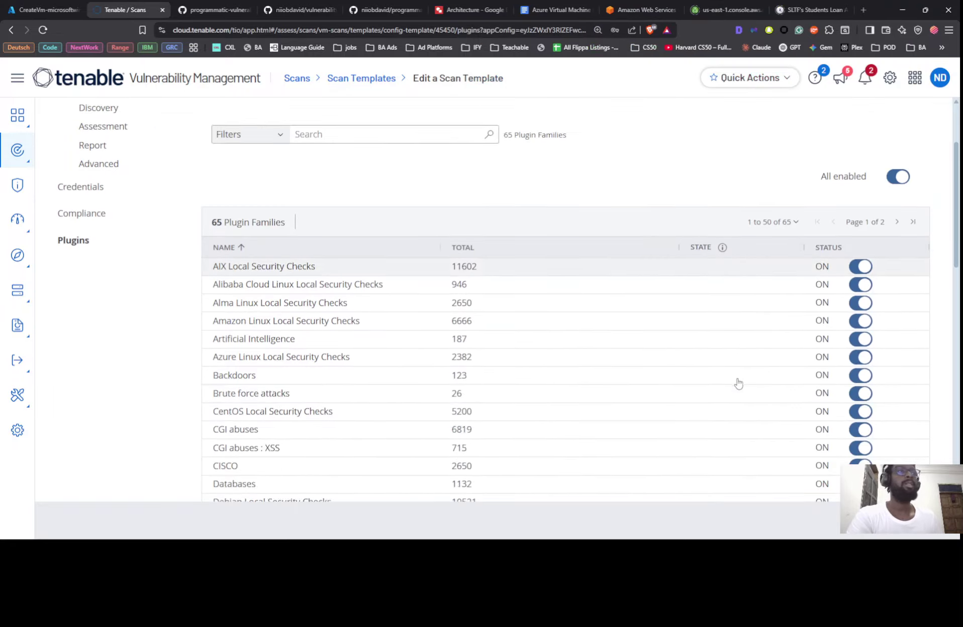
click(896, 145)
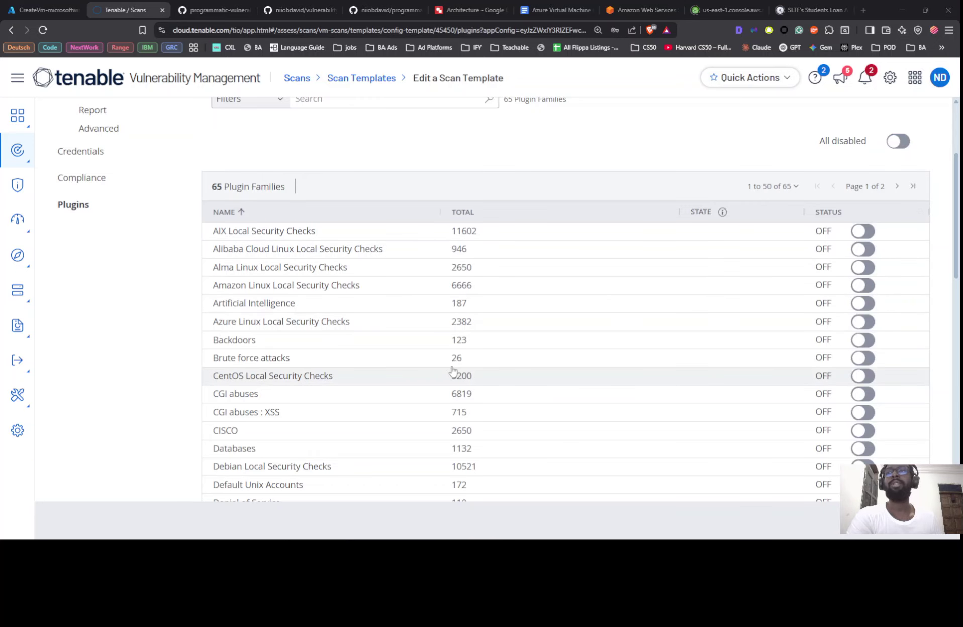
Step: Check the guide's plugin list and enable the Policy Compliance, General and Settings plugin families in the template
key(alt+Tab)
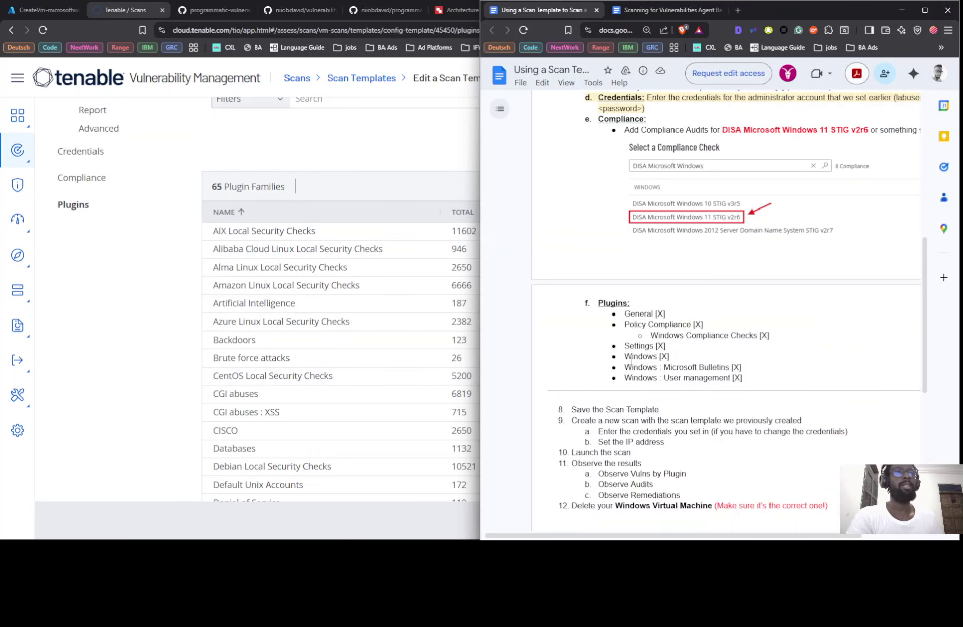
click(360, 175)
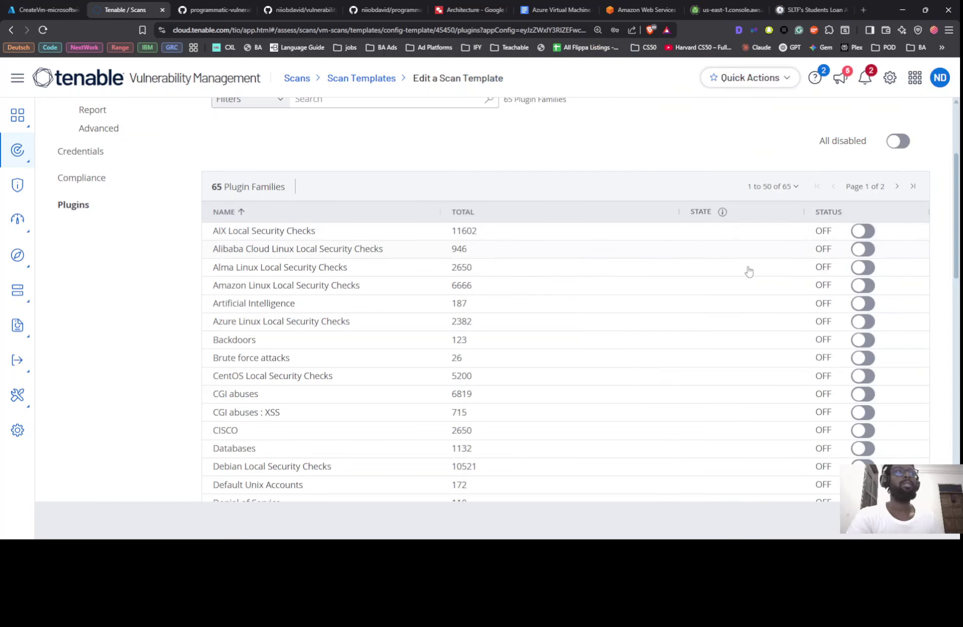
scroll(748, 271, down, 12)
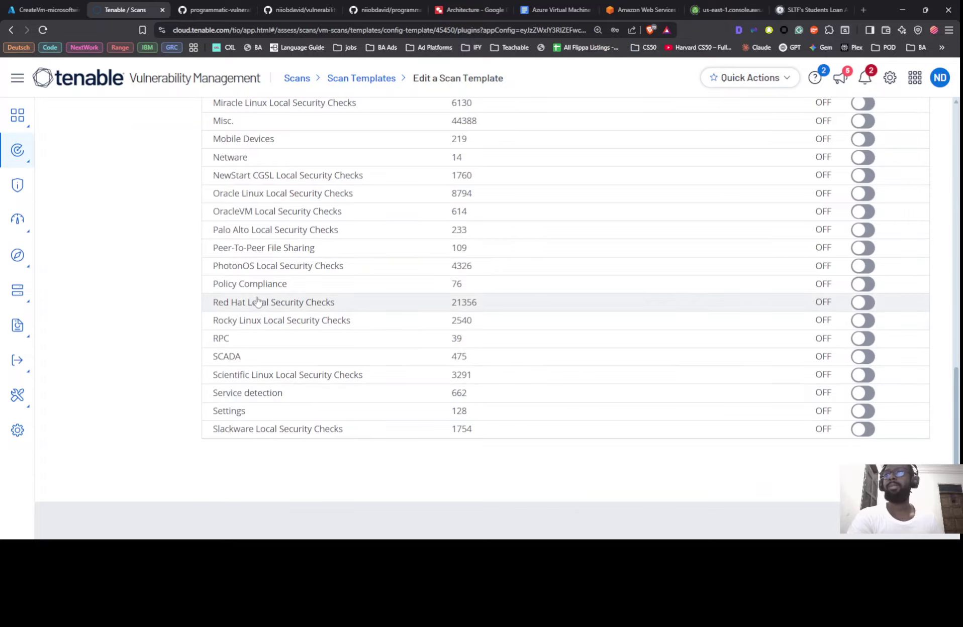
click(862, 284)
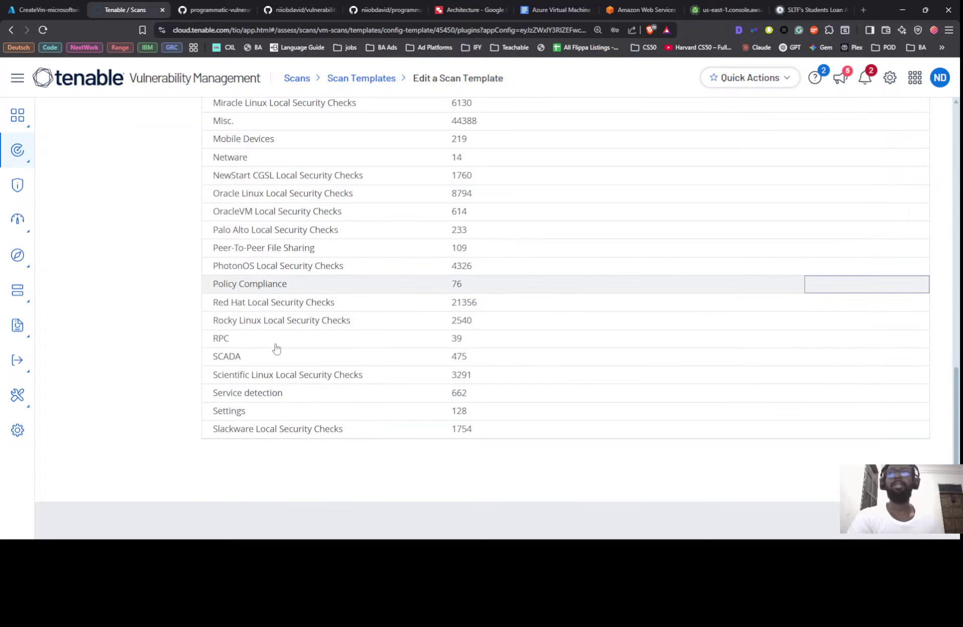
scroll(357, 311, up, 2)
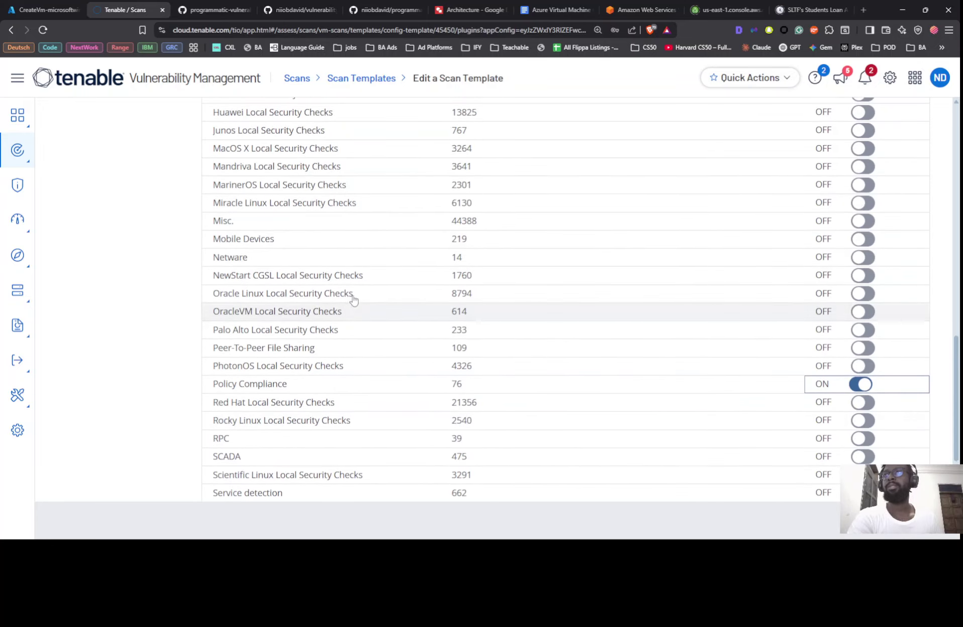
scroll(282, 191, up, 4)
scroll(290, 200, up, 1)
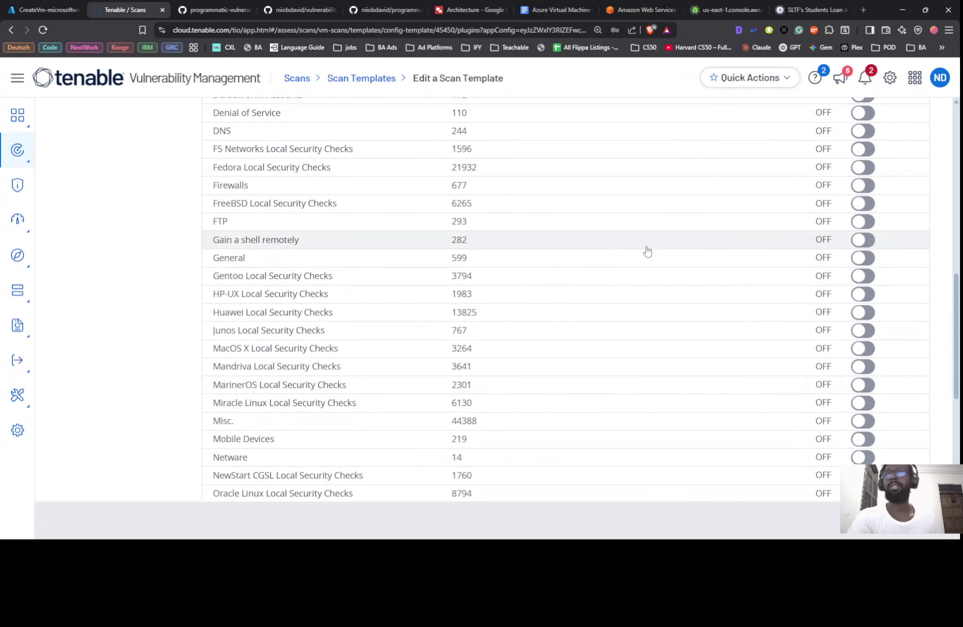
click(873, 259)
scroll(415, 288, down, 10)
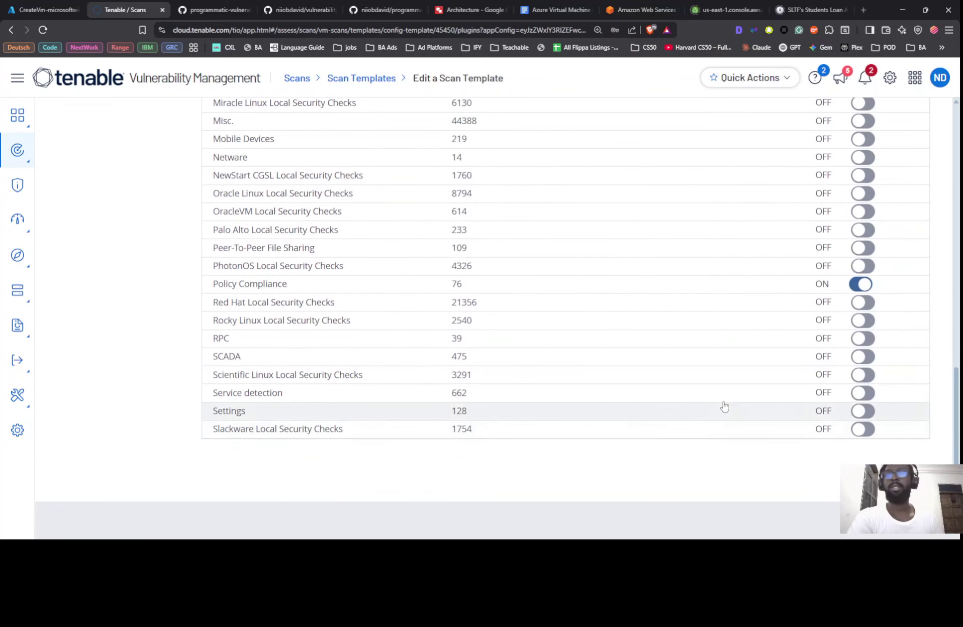
click(857, 412)
scroll(799, 254, down, 10)
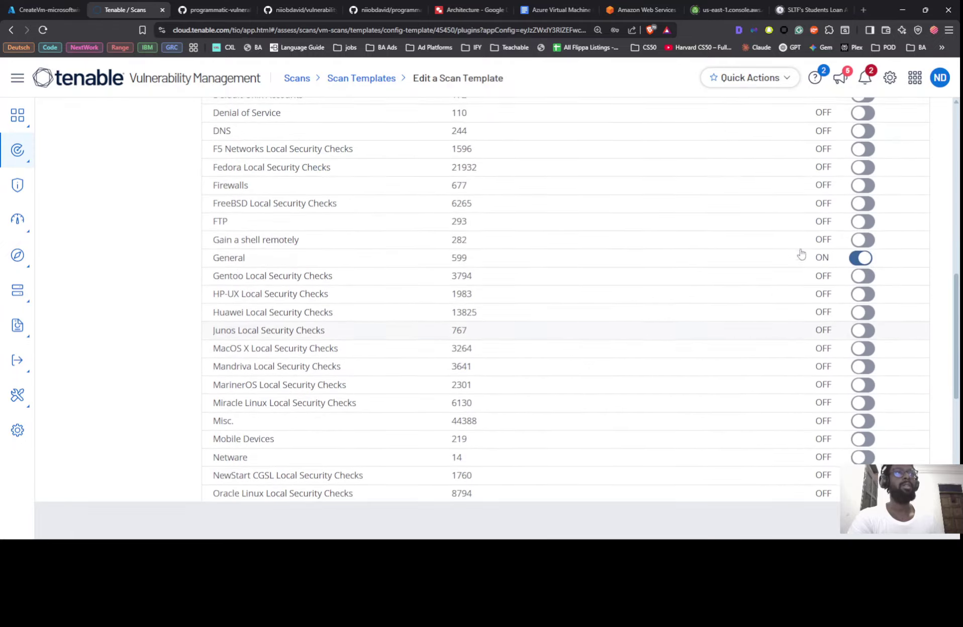
Step: Enable the Windows : User management, Windows : Microsoft Bulletins and Windows plugin families on the second page of families
scroll(855, 281, up, 10)
click(897, 336)
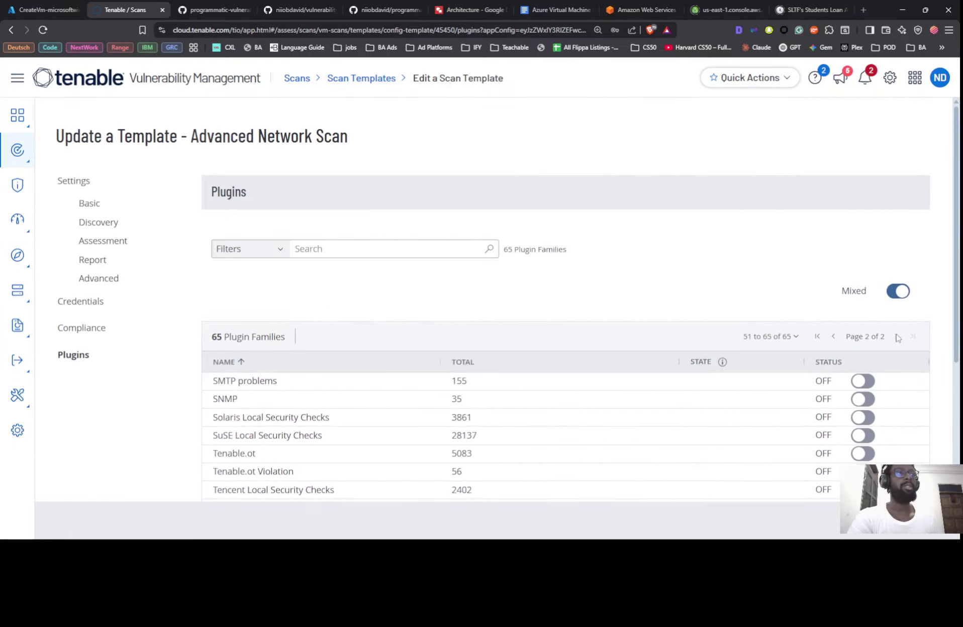
scroll(516, 292, down, 5)
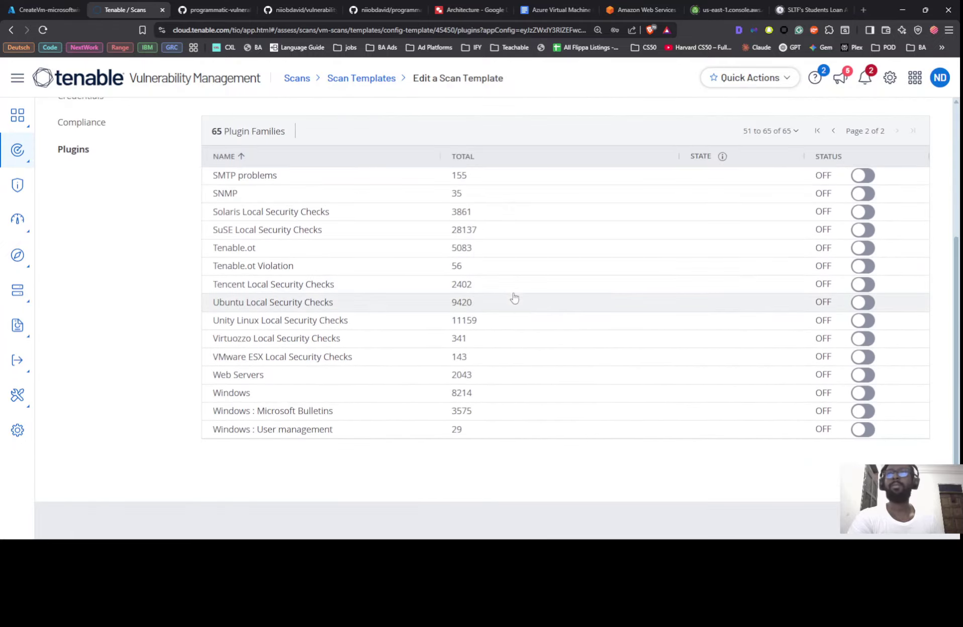
click(862, 430)
click(862, 411)
click(862, 393)
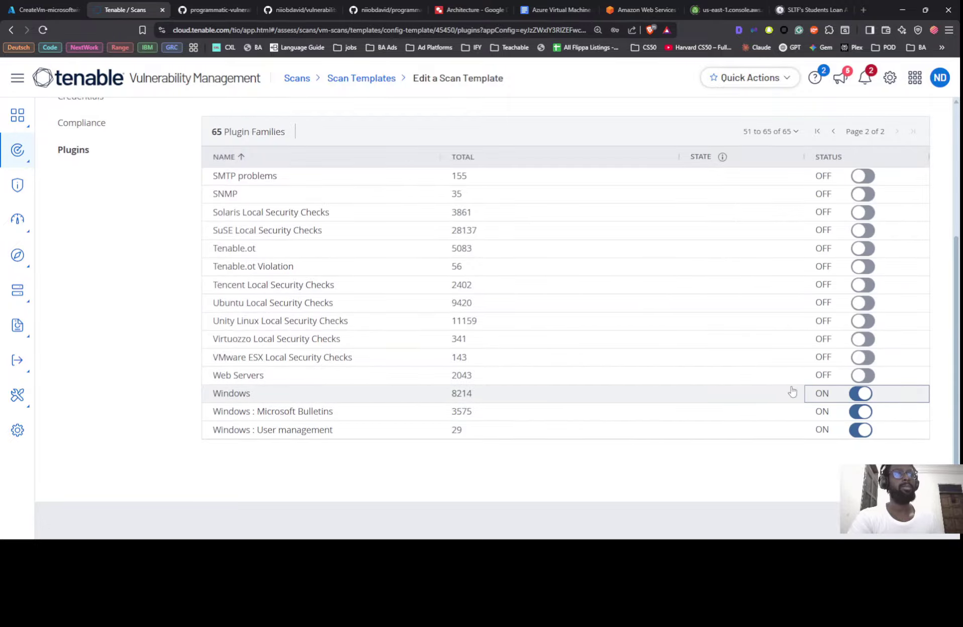
Step: Check the Policy Compliance family's individual plugins against the guide and disable the whole family
scroll(810, 286, up, 5)
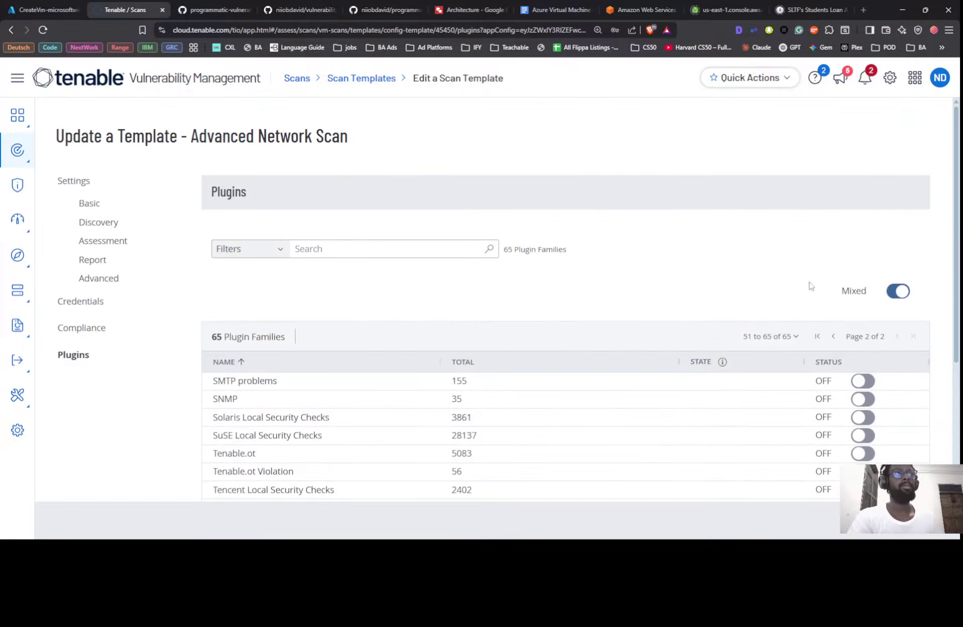
click(833, 336)
scroll(694, 296, down, 15)
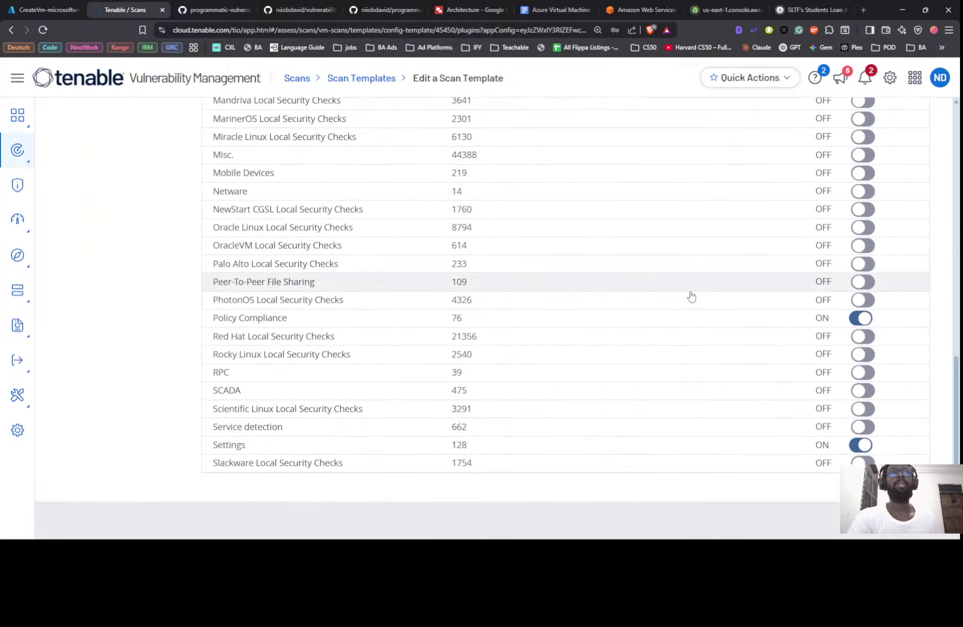
scroll(335, 318, up, 2)
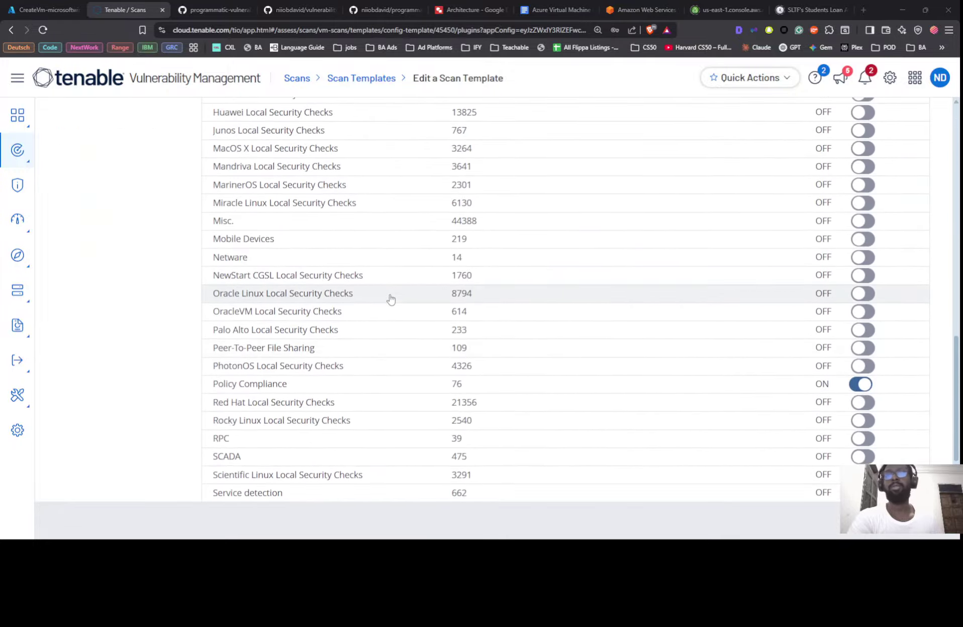
key(alt+Tab)
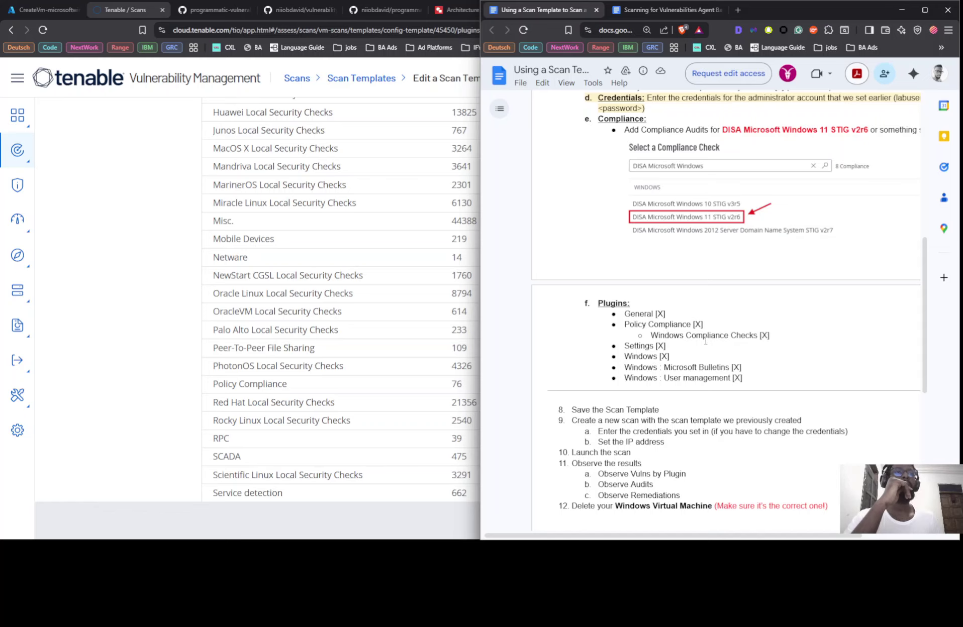
click(322, 384)
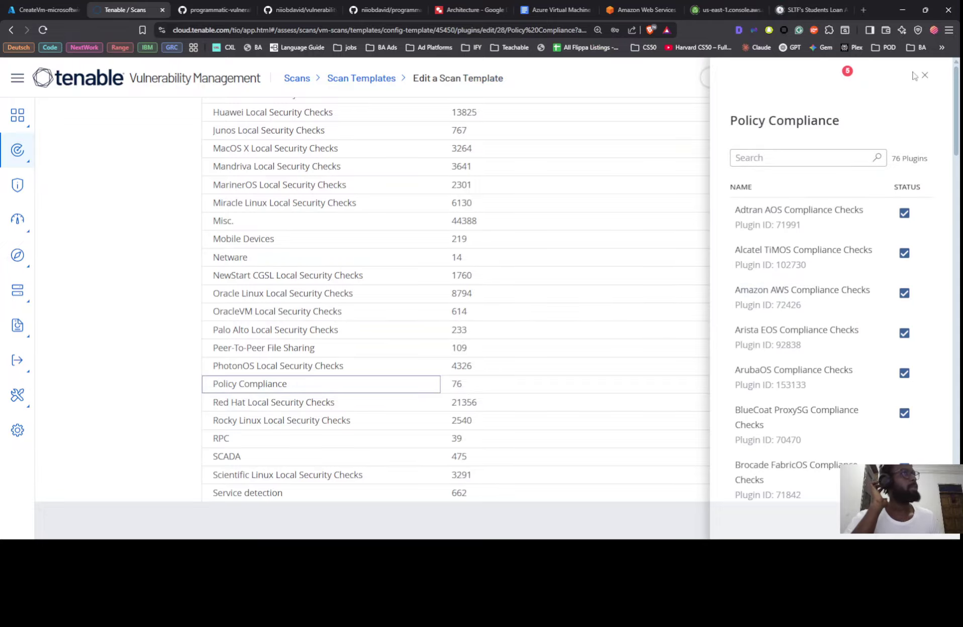
click(925, 76)
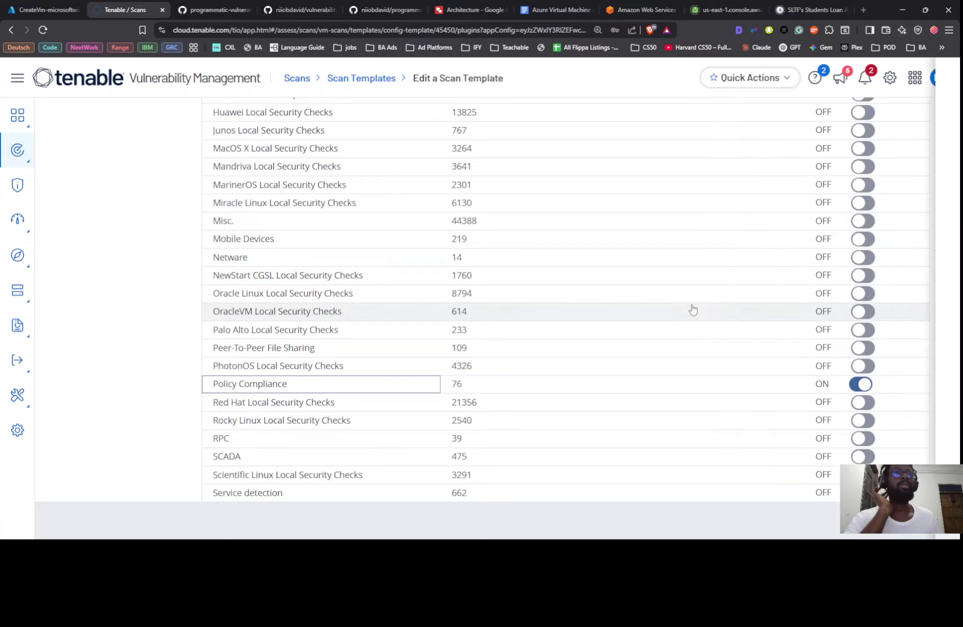
click(861, 385)
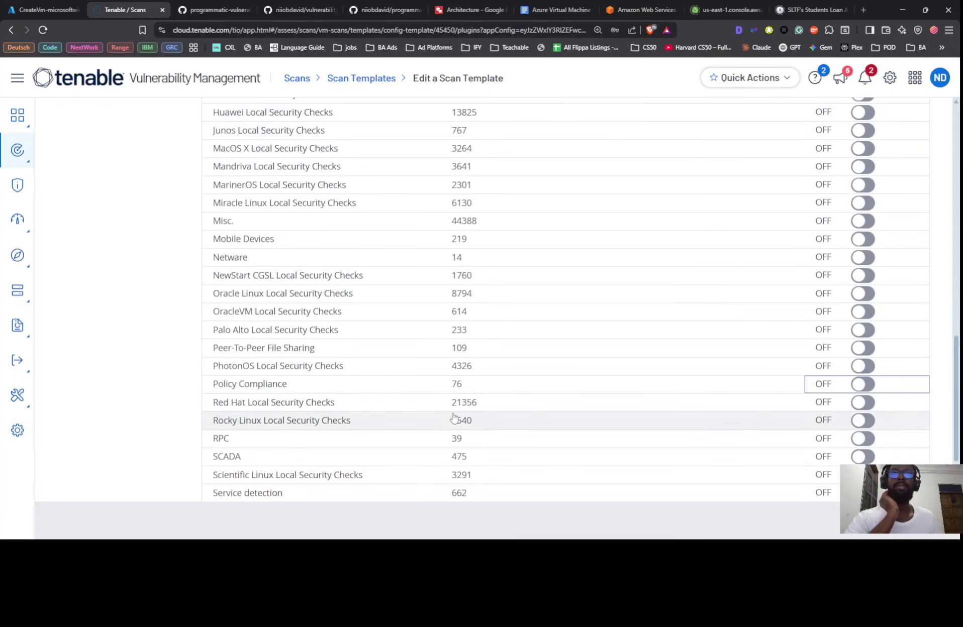
Step: Try to enable only Windows Compliance Checks within the Policy Compliance family, comparing the choice with the guide
click(443, 386)
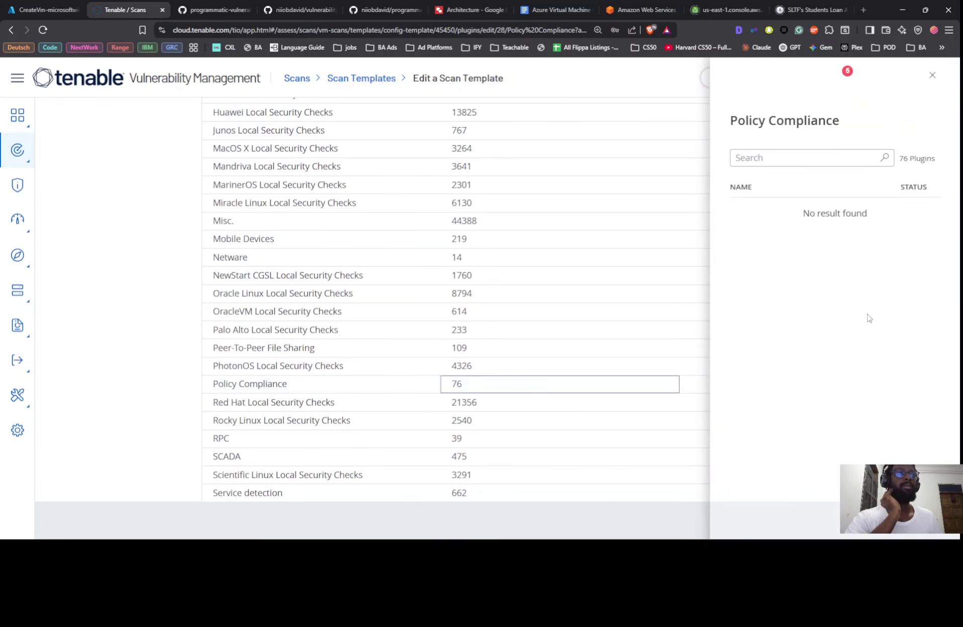
scroll(870, 318, down, 20)
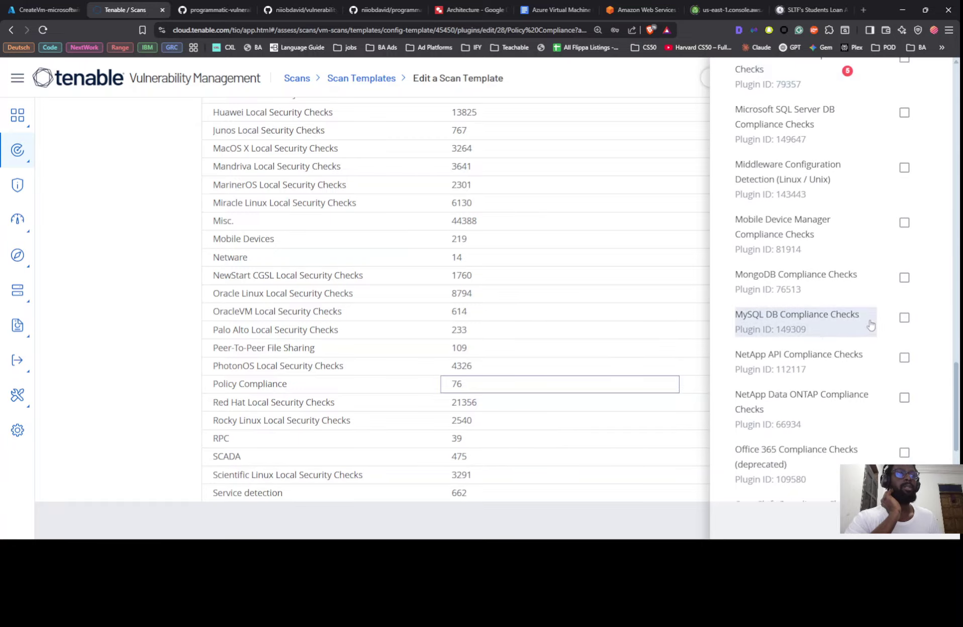
scroll(871, 325, down, 8)
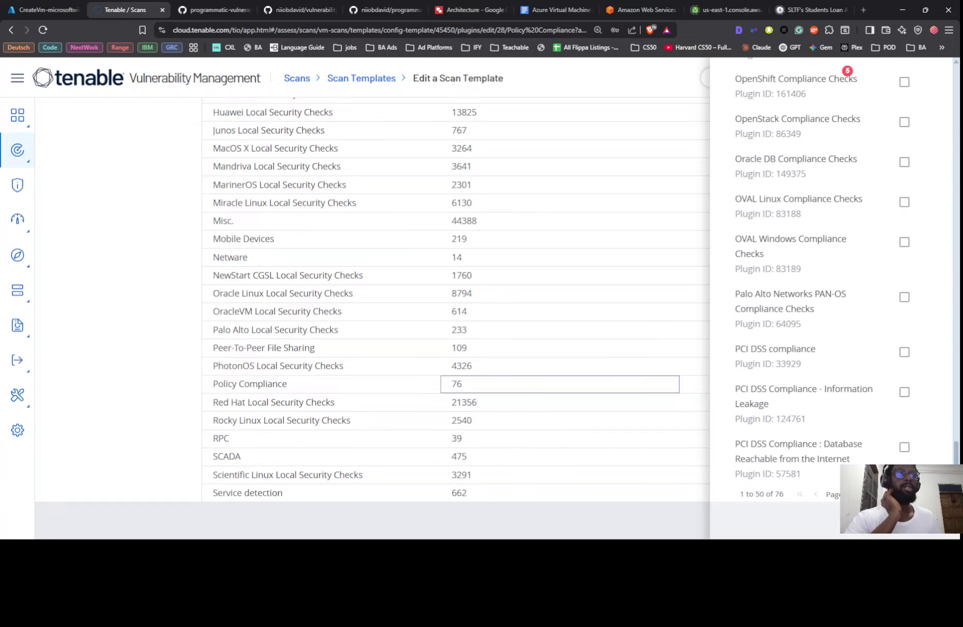
click(886, 494)
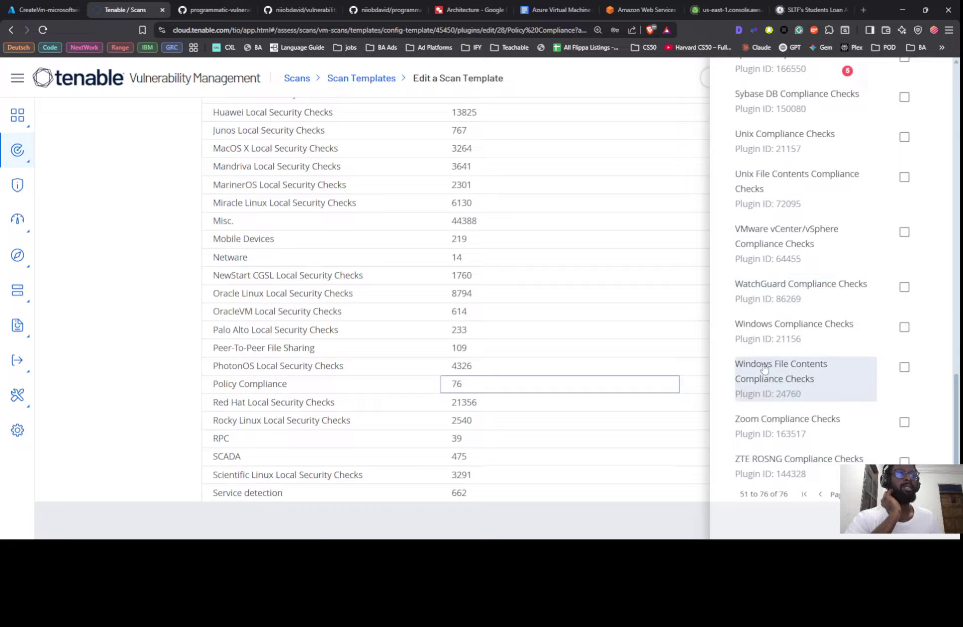
click(905, 327)
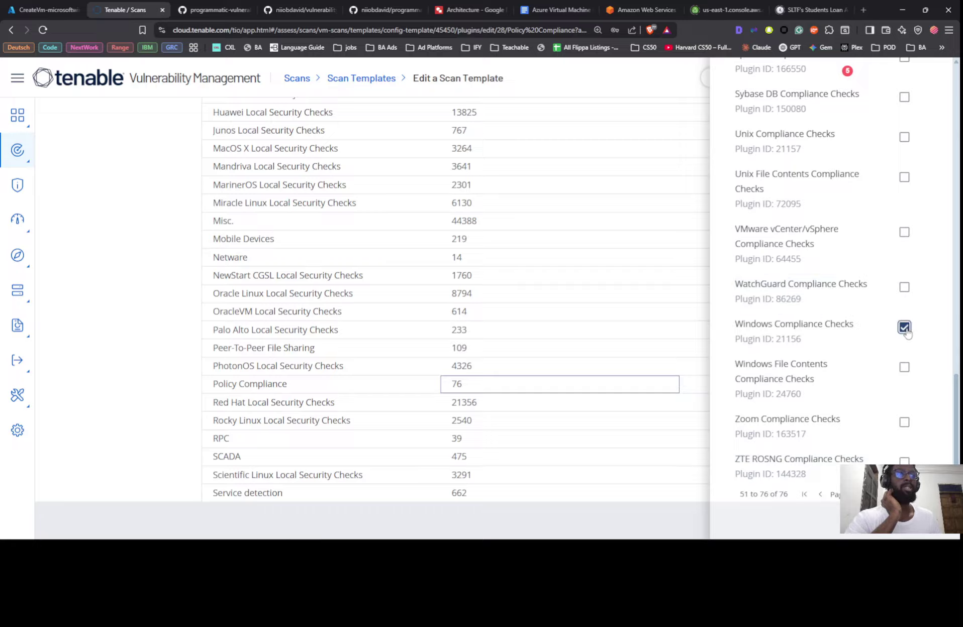
key(alt+Tab)
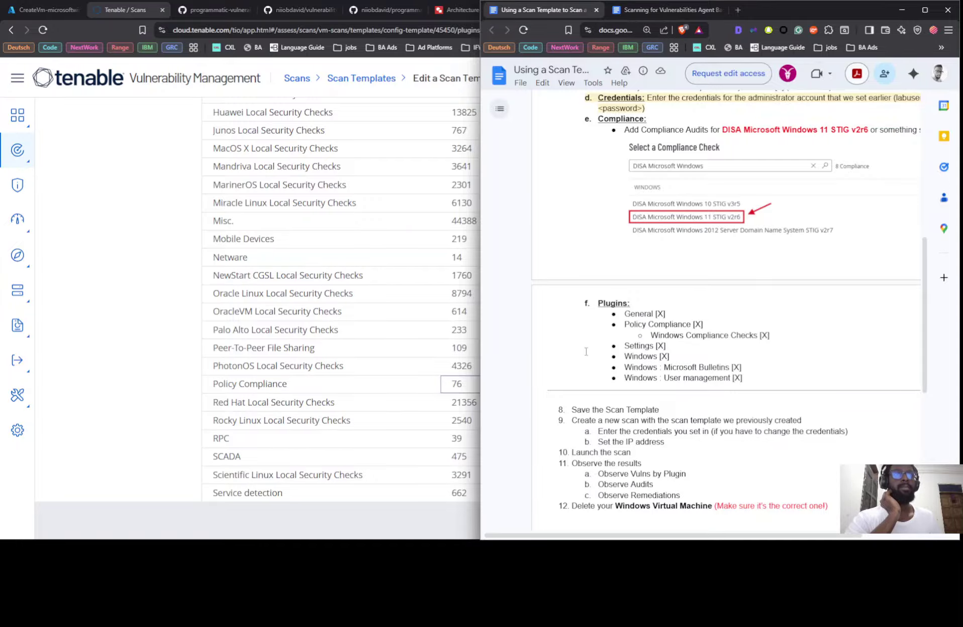
click(103, 326)
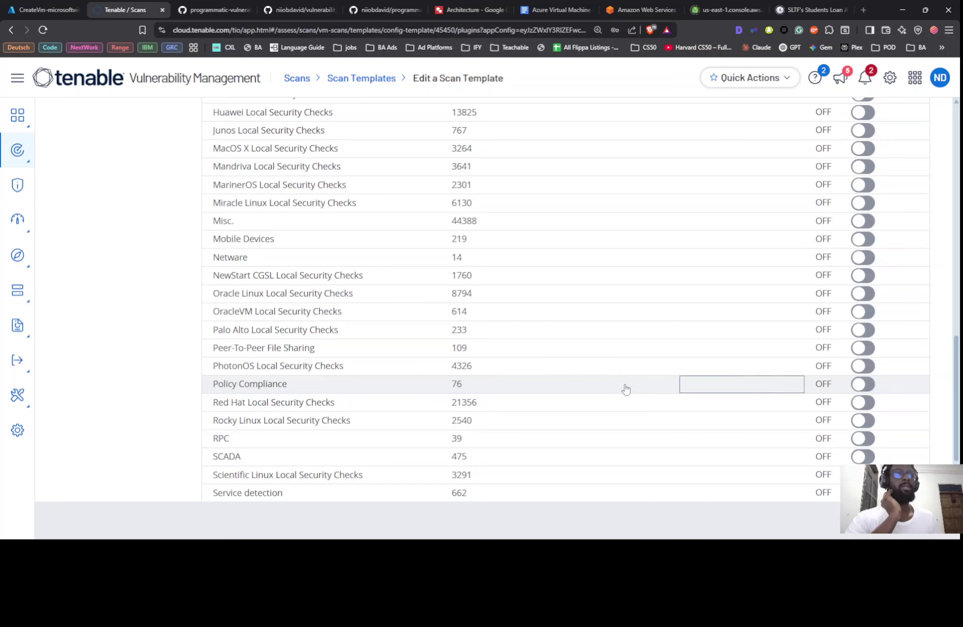
Step: Enable only the Windows Compliance Checks plugin in the Policy Compliance family and save the plugin selection
click(410, 390)
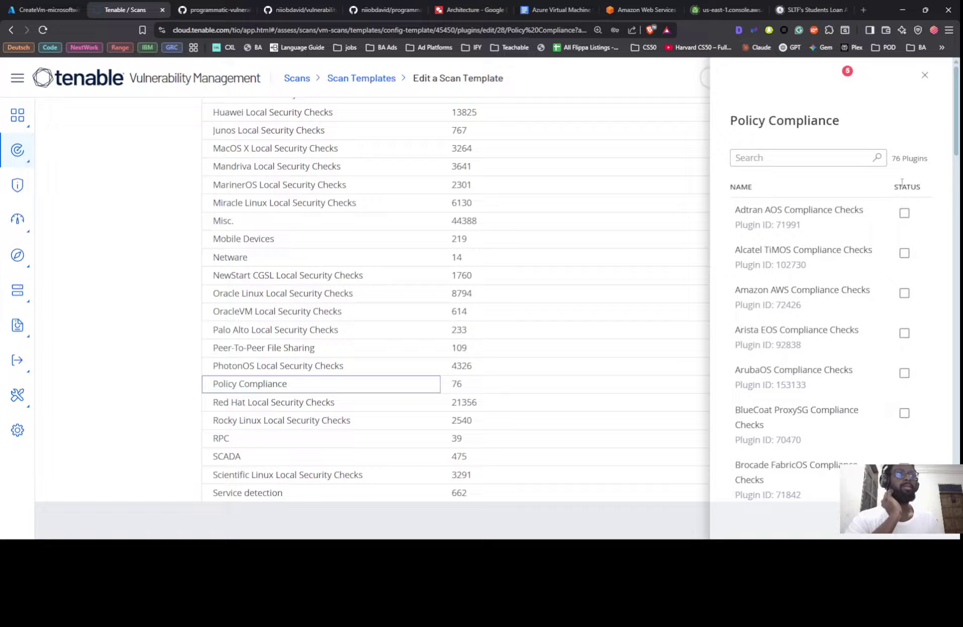
scroll(899, 365, down, 15)
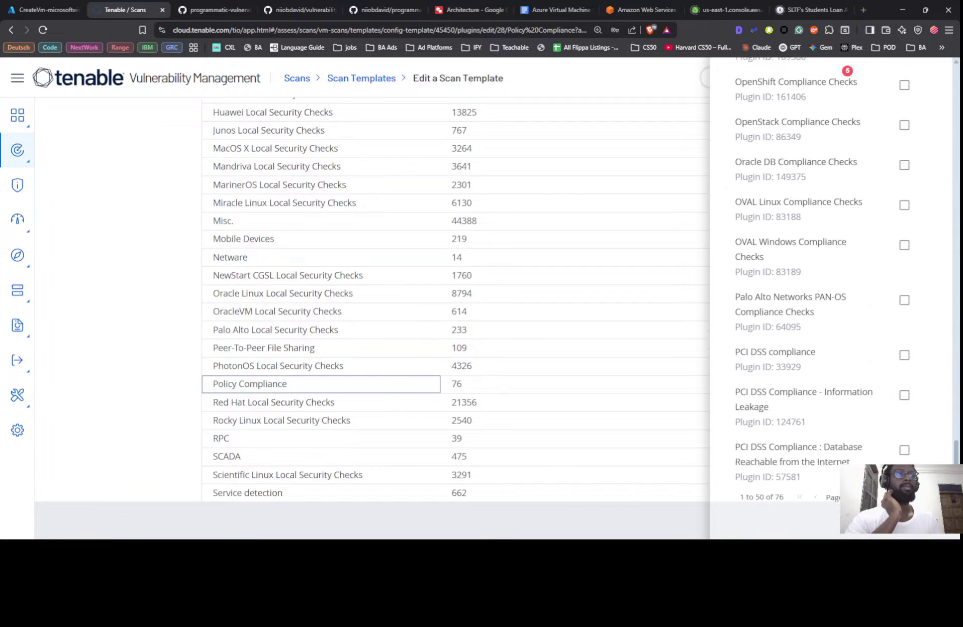
scroll(836, 399, down, 8)
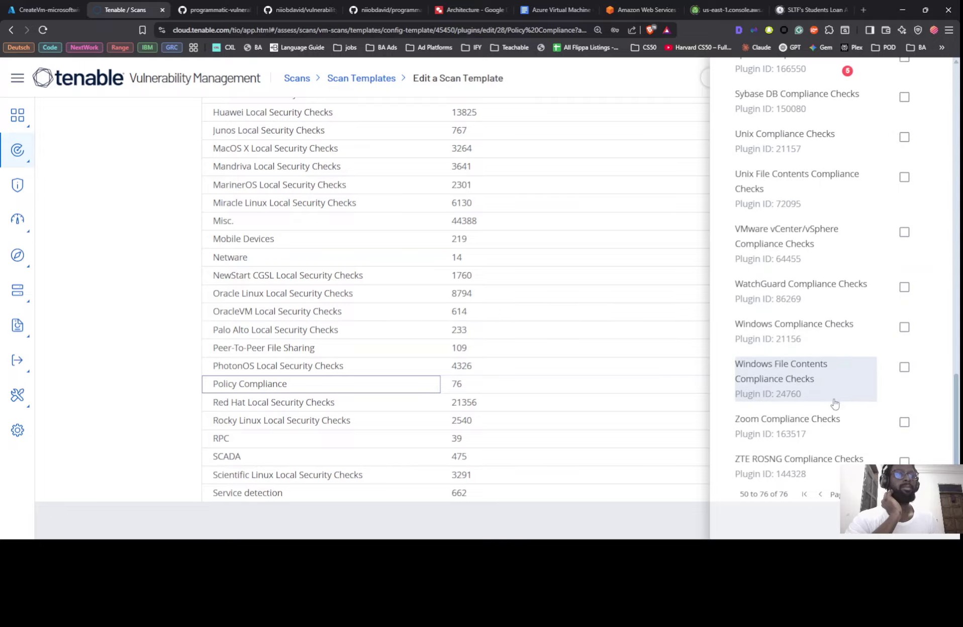
click(905, 327)
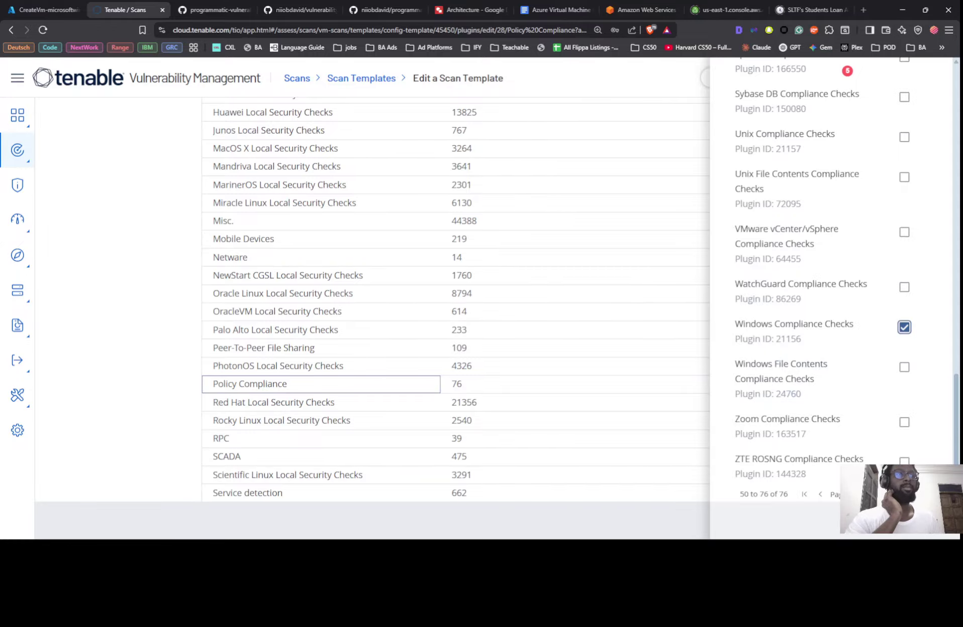
click(673, 407)
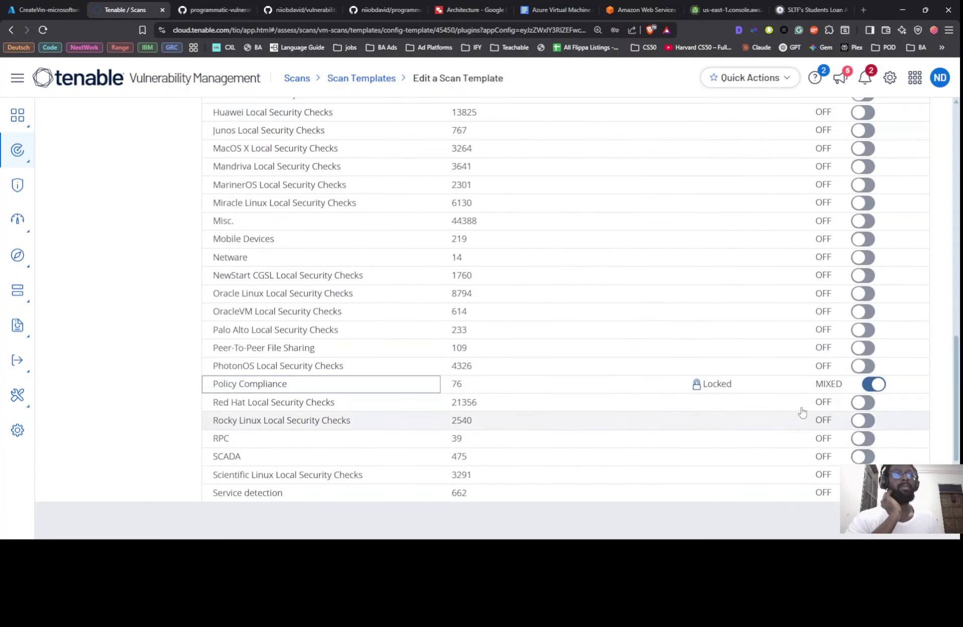
Step: Sort the plugin families by status in descending order and compare the enabled ones with the guide's plugin list
scroll(623, 377, down, 2)
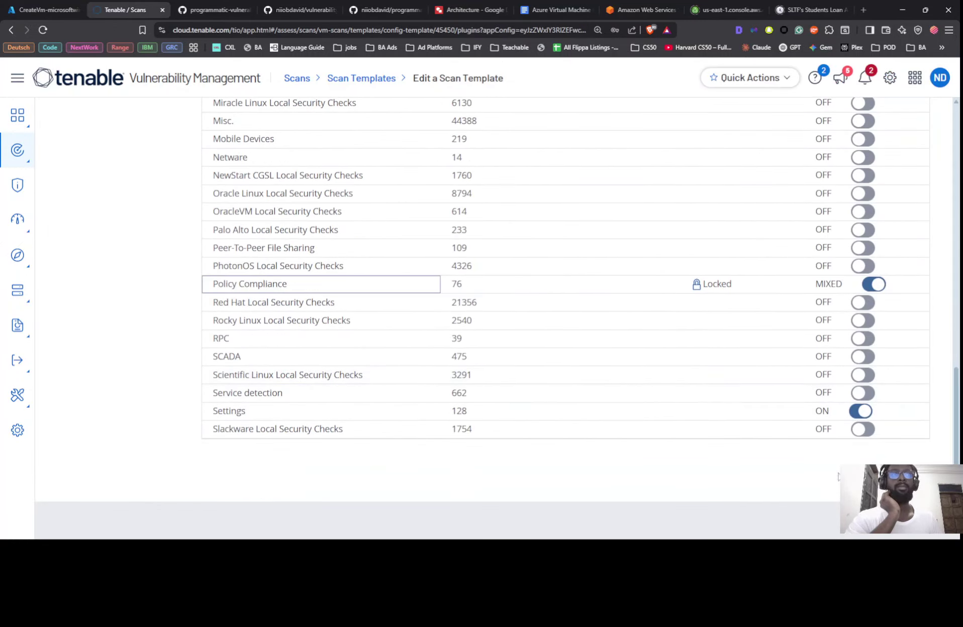
scroll(726, 423, up, 15)
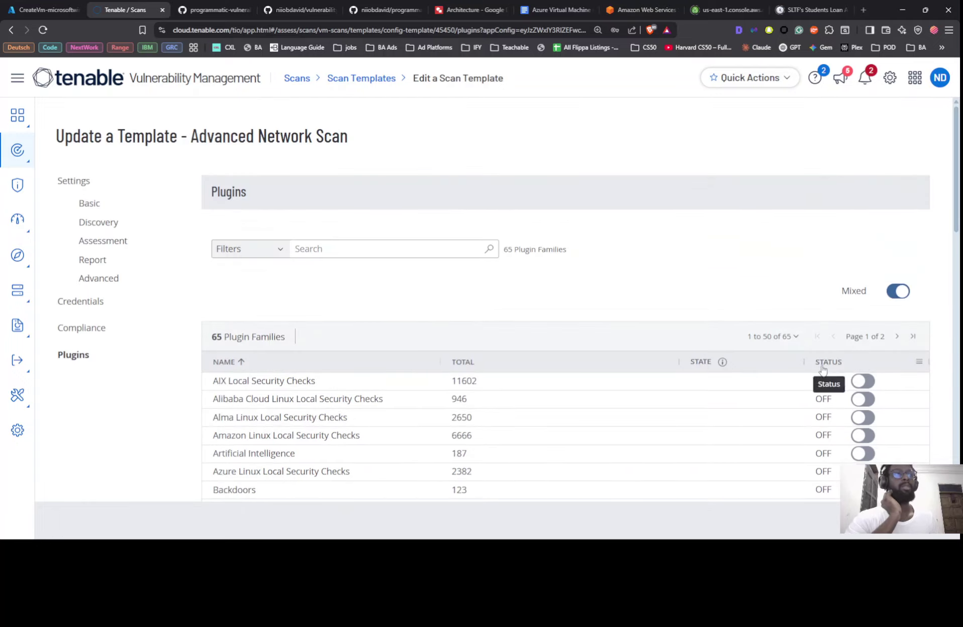
click(840, 368)
click(840, 365)
scroll(842, 372, down, 3)
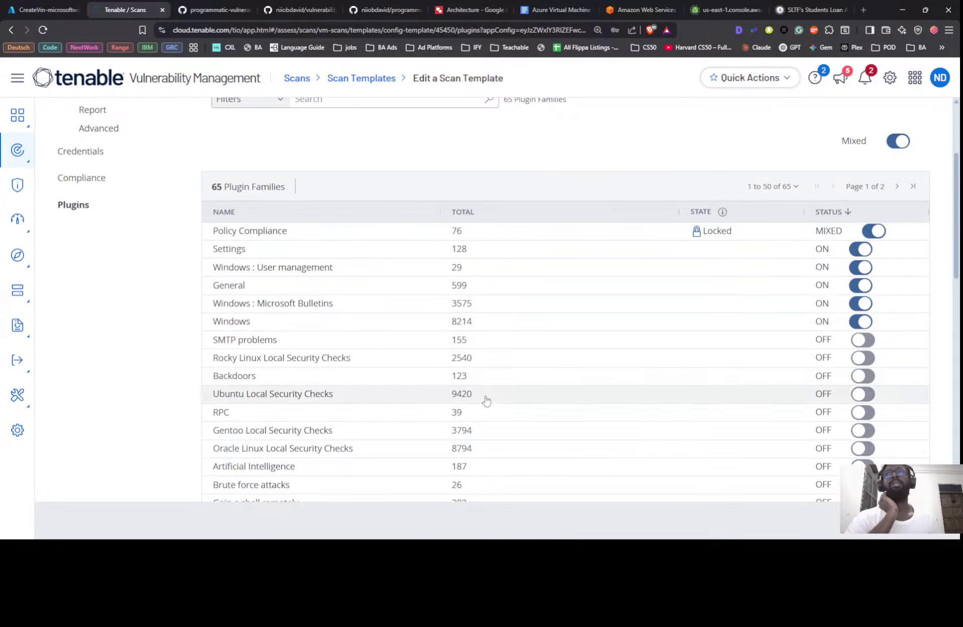
scroll(483, 402, up, 3)
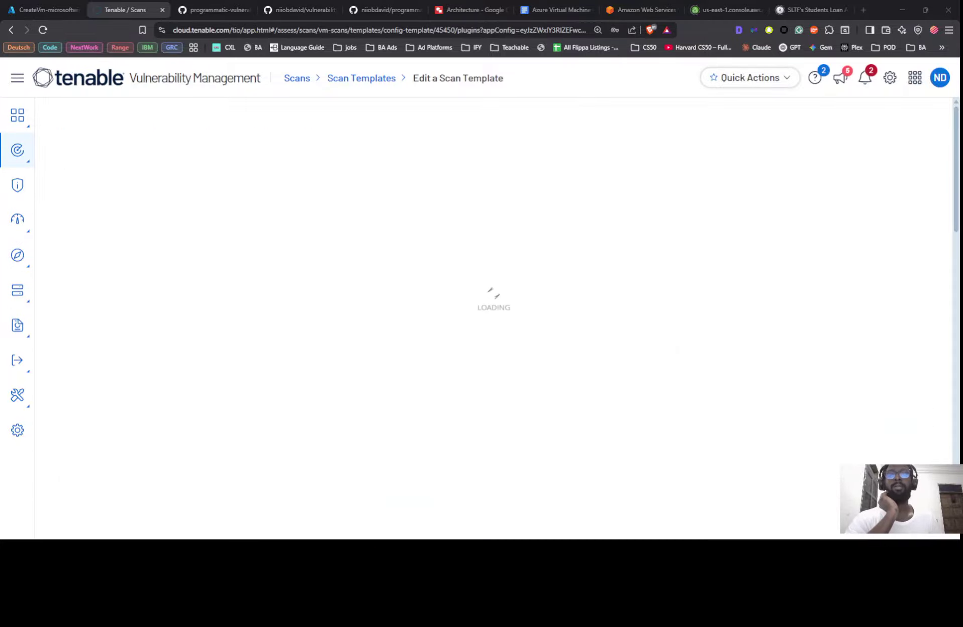
key(alt+Tab)
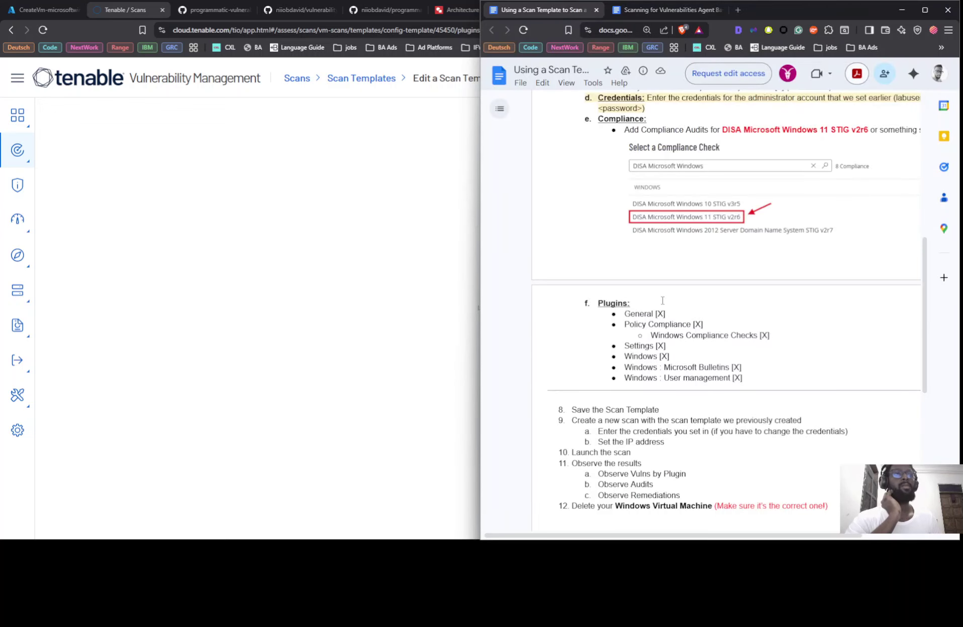
Step: Review the guide's remaining instructions, switch to the Azure portal and open the newly deployed VM's Bastion connection page
scroll(662, 300, down, 4)
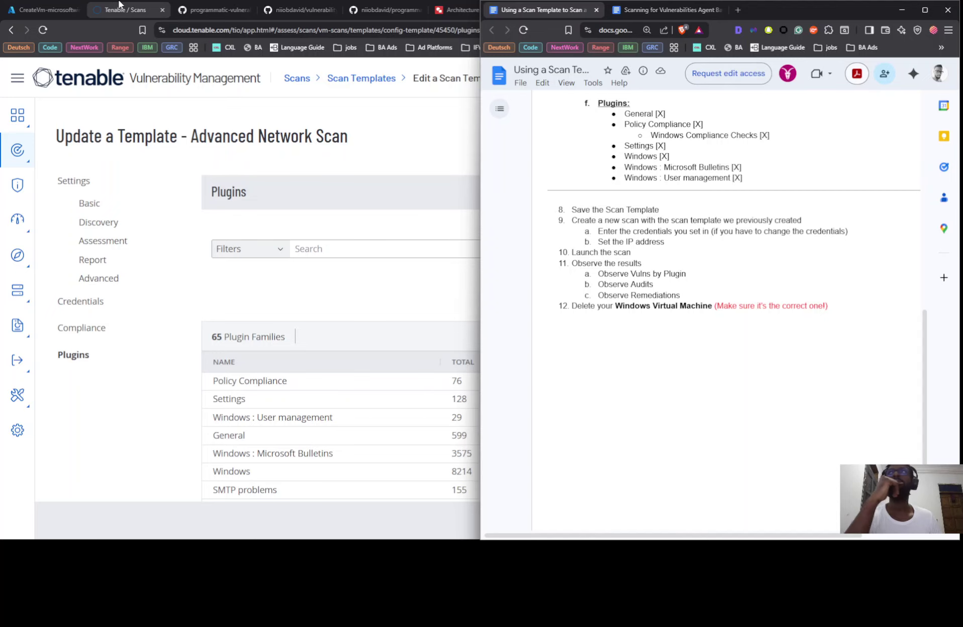
click(48, 5)
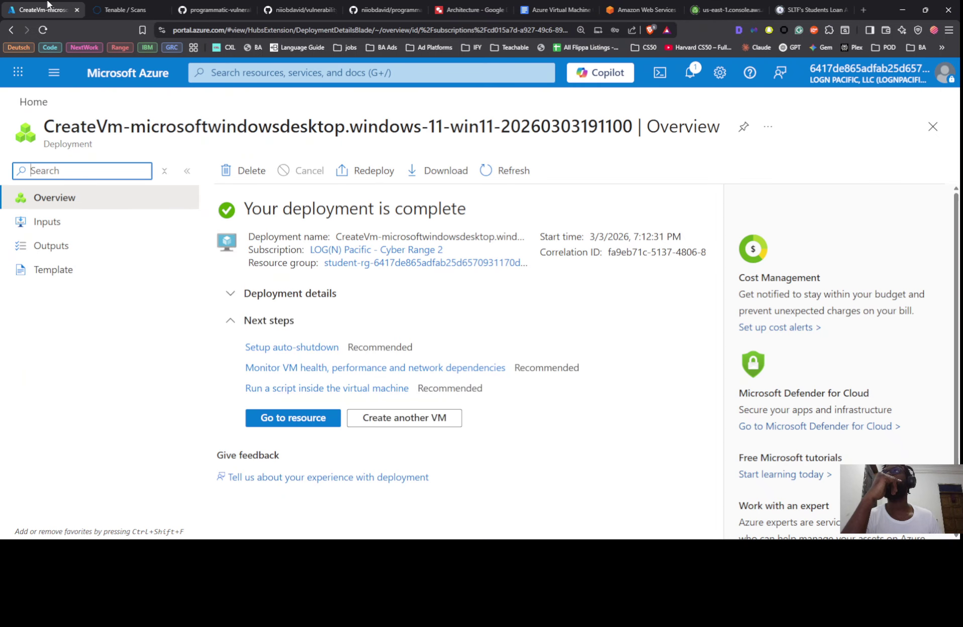
click(280, 418)
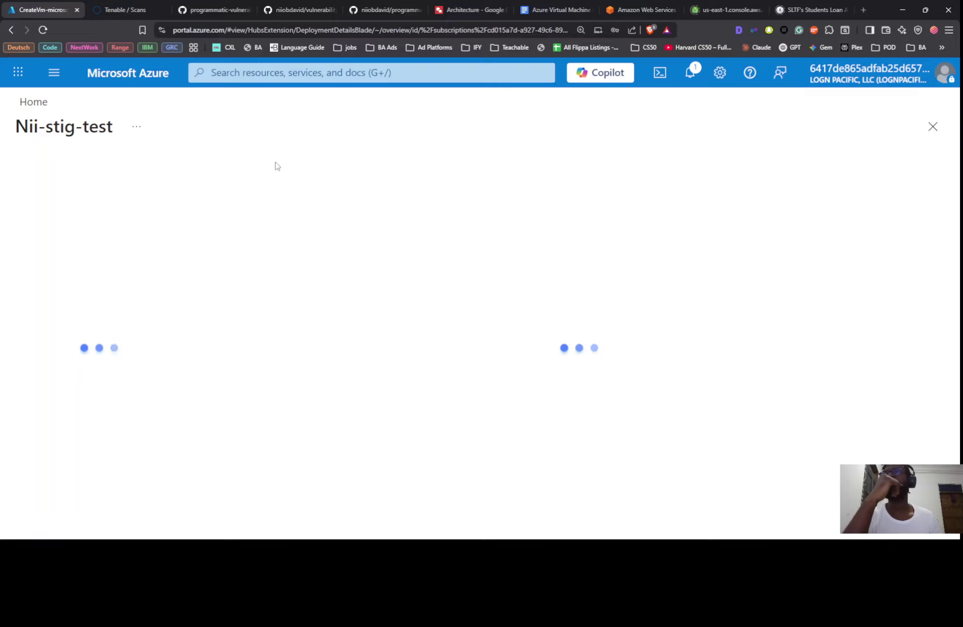
key(super+Left)
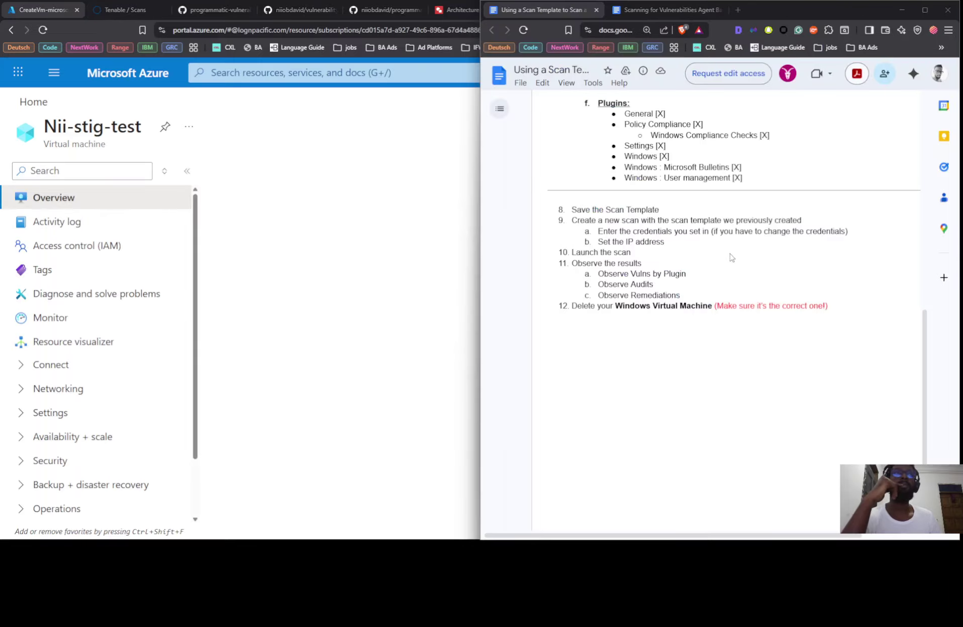
scroll(646, 262, up, 10)
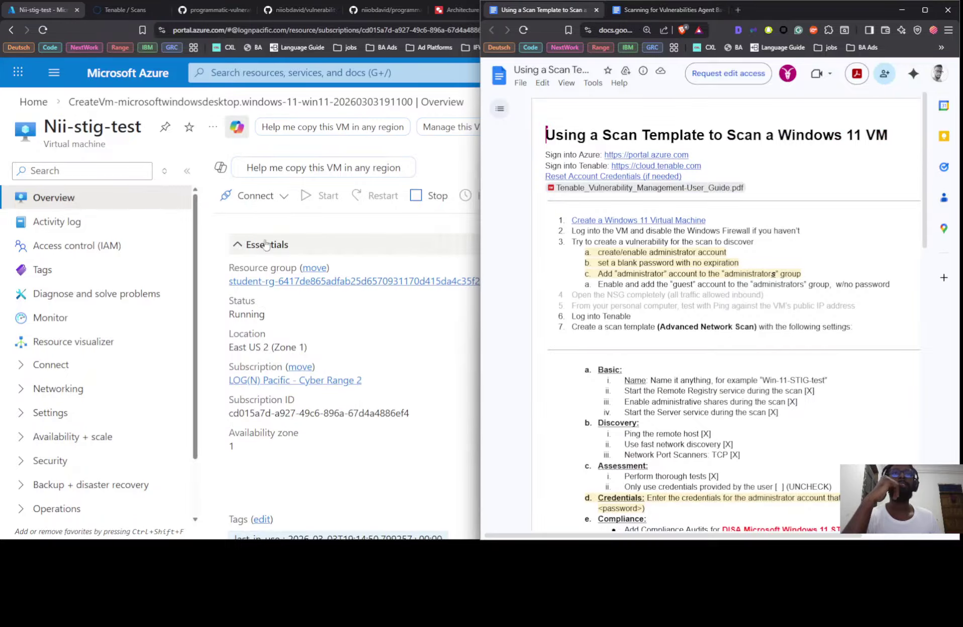
key(super+Up)
click(273, 199)
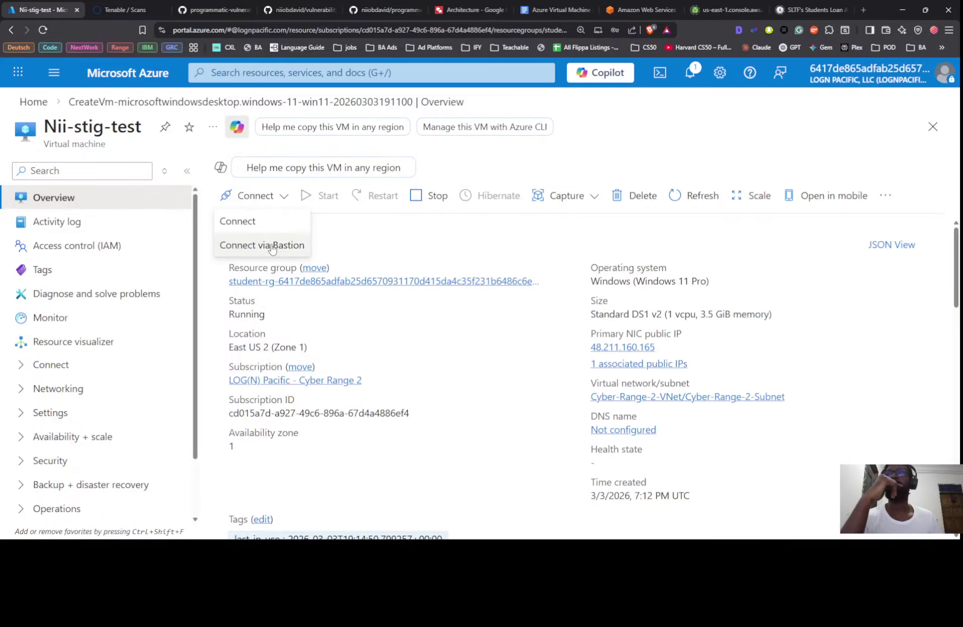
click(270, 245)
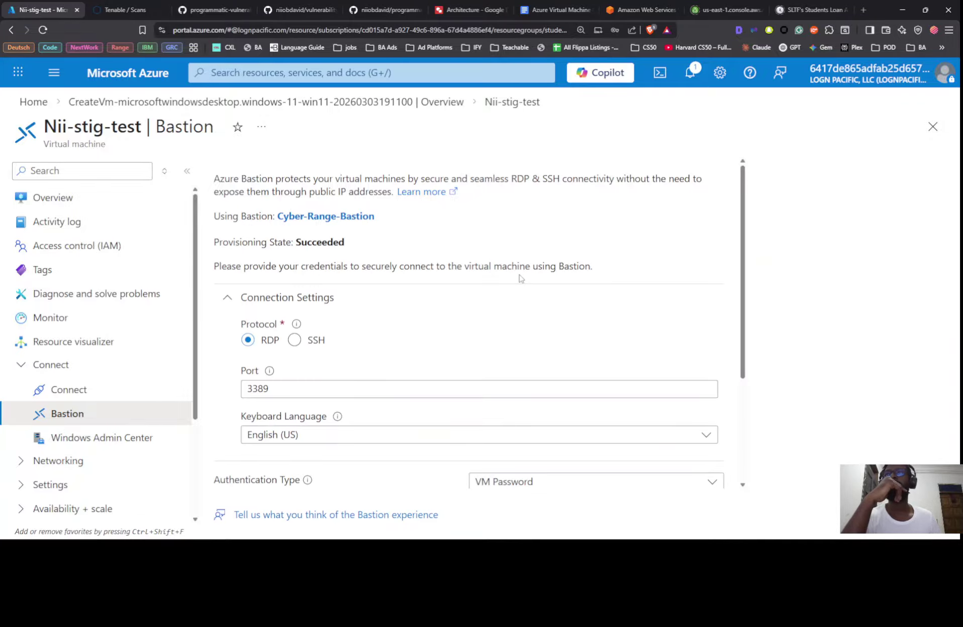
Step: Enter the lab account's username and VM password for the Bastion RDP session and connect to the virtual machine
scroll(522, 297, down, 3)
click(526, 356)
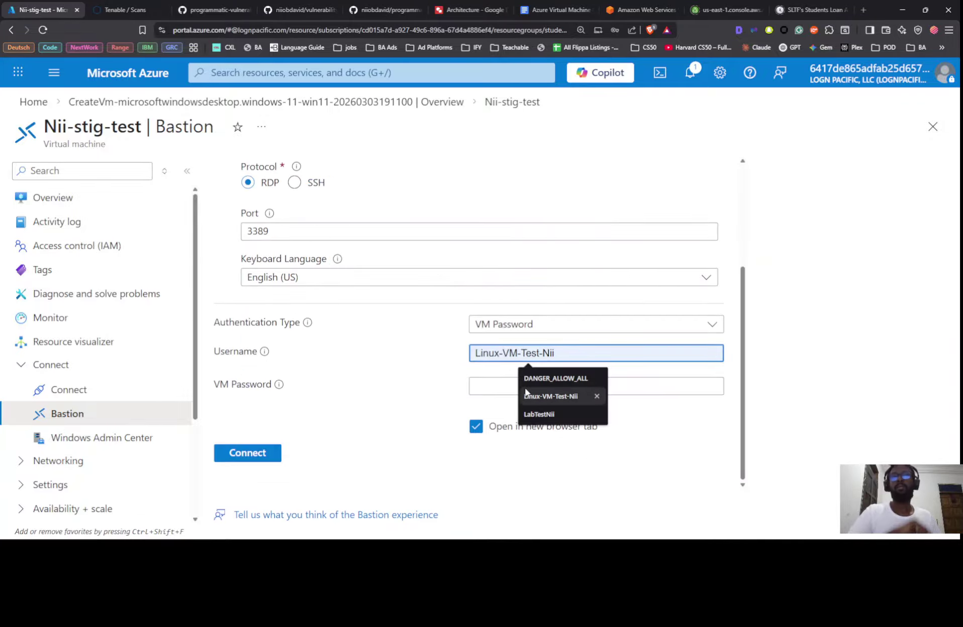
click(538, 414)
click(514, 390)
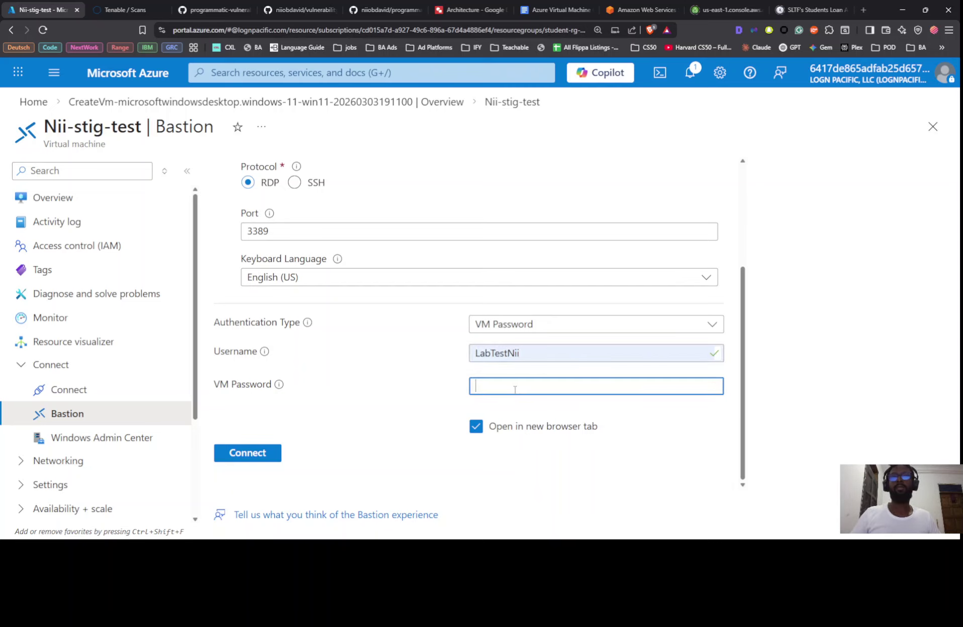
key(super+v)
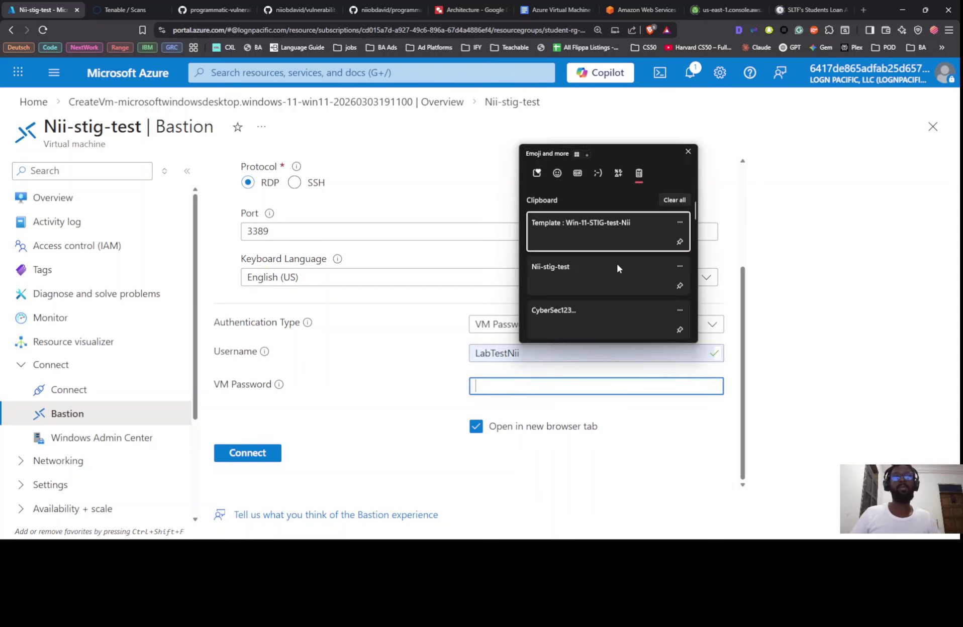
click(601, 317)
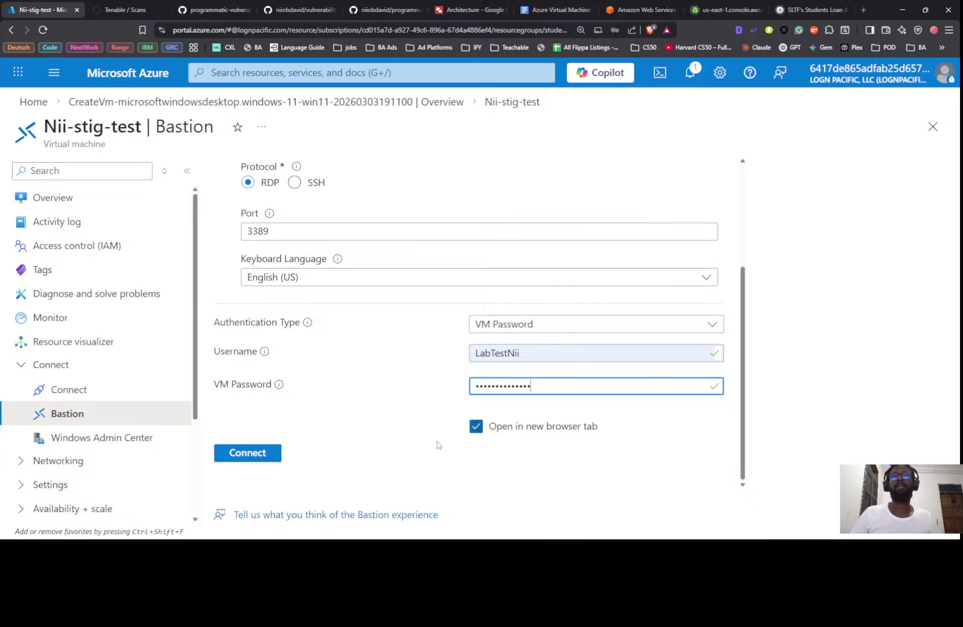
click(252, 459)
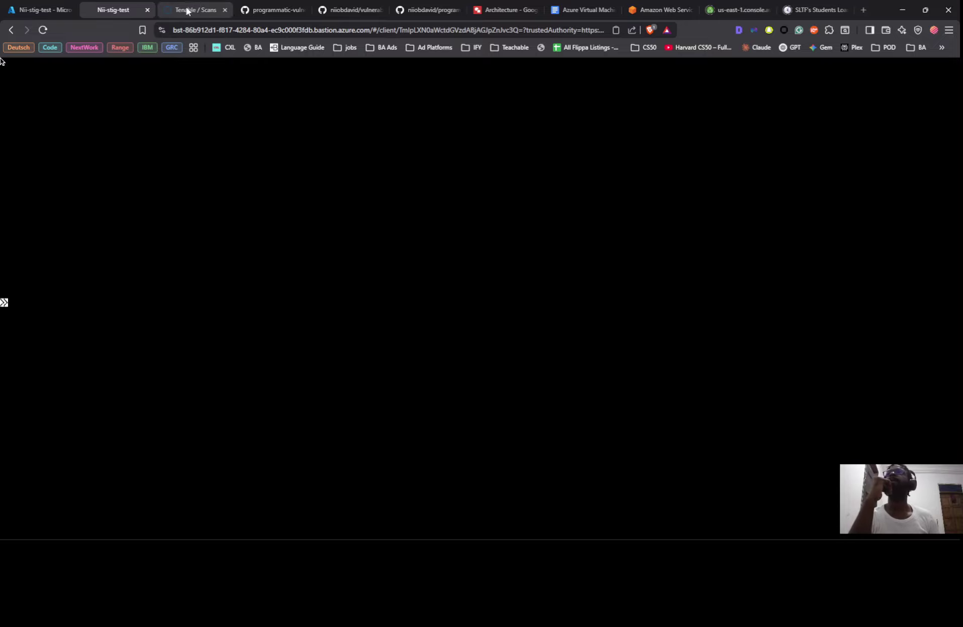
Step: Turn off location, inking and typing, and tailored experiences in the VM's privacy setup, accept the settings and skip the error page
key(alt+Tab)
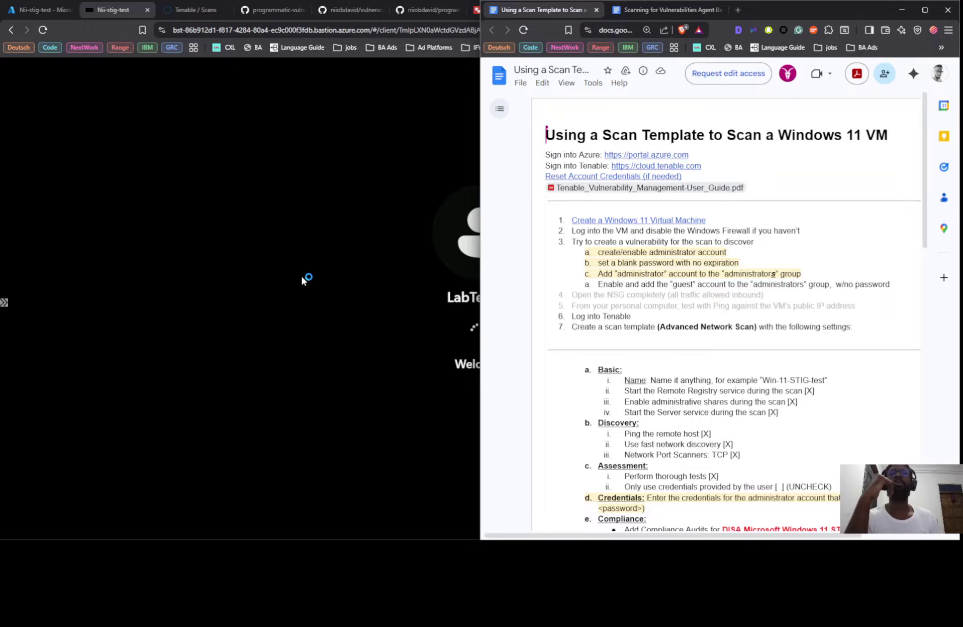
click(410, 265)
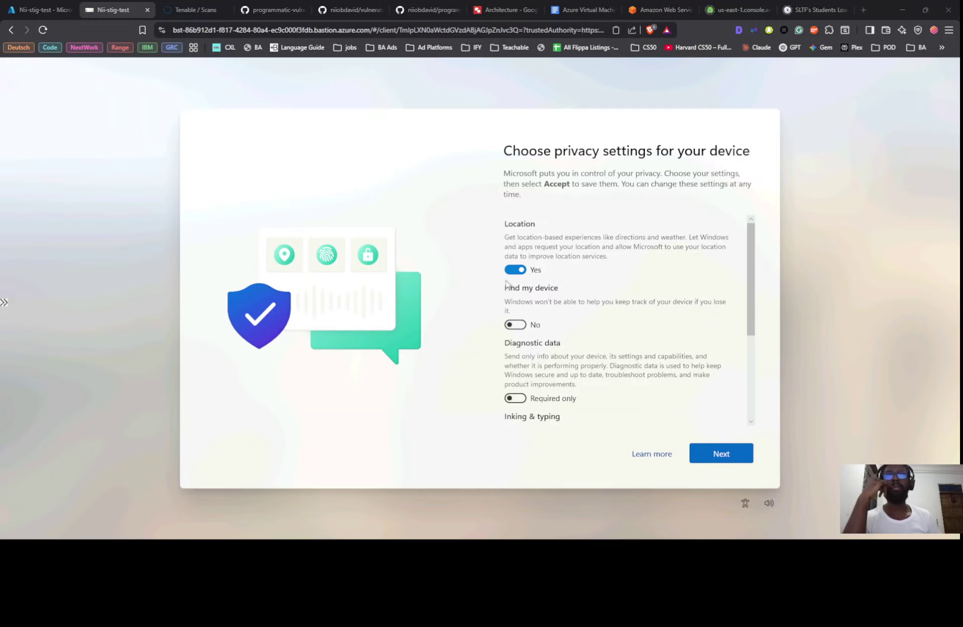
click(517, 270)
scroll(531, 322, down, 3)
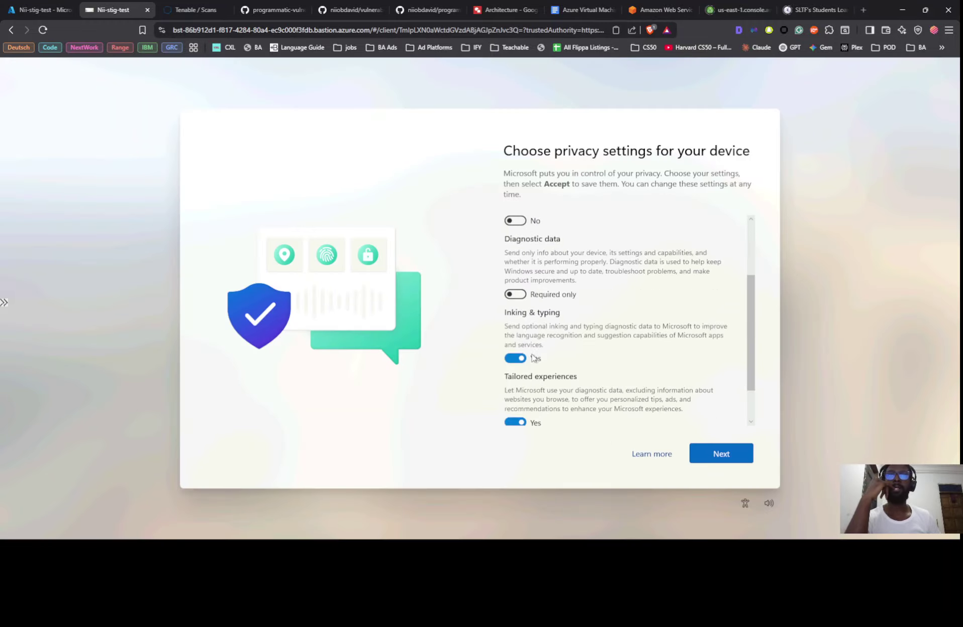
click(518, 309)
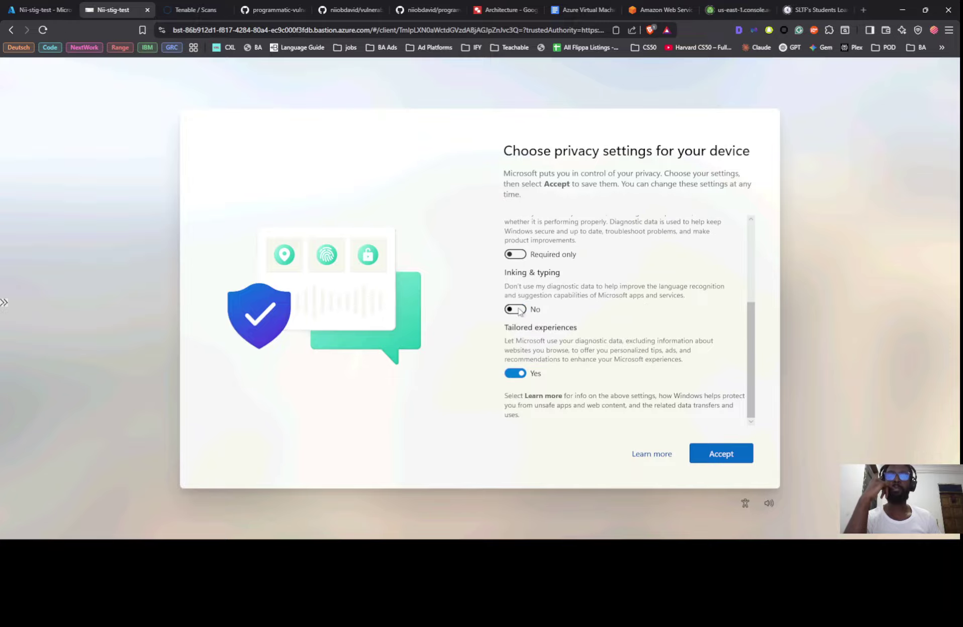
click(518, 373)
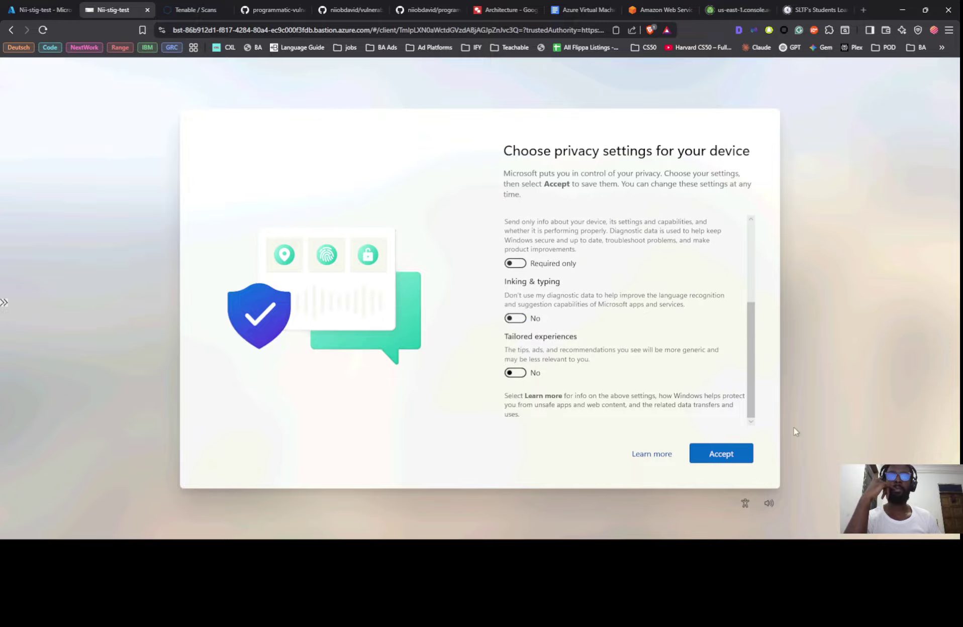
click(727, 454)
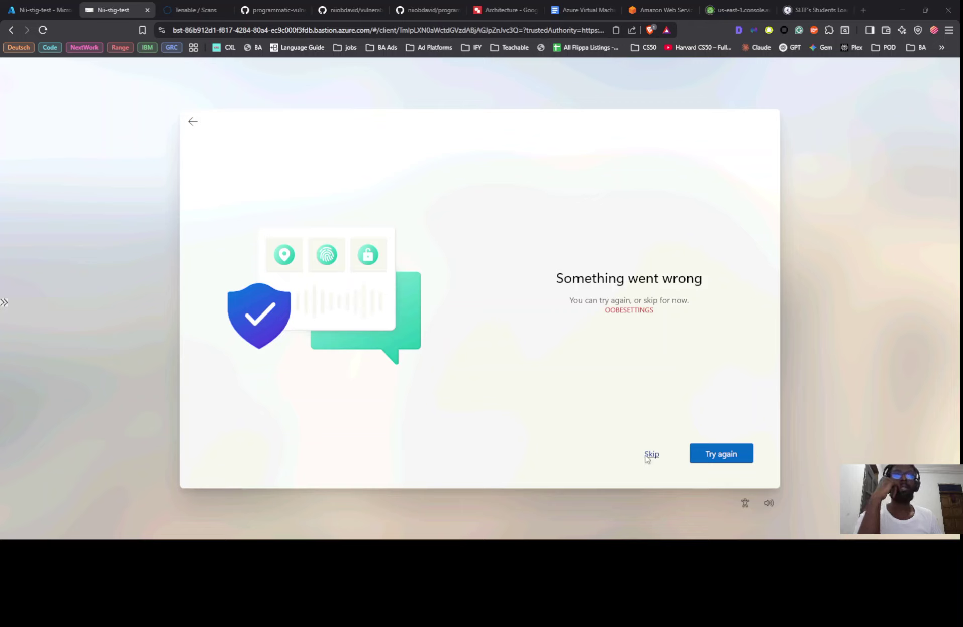
click(649, 454)
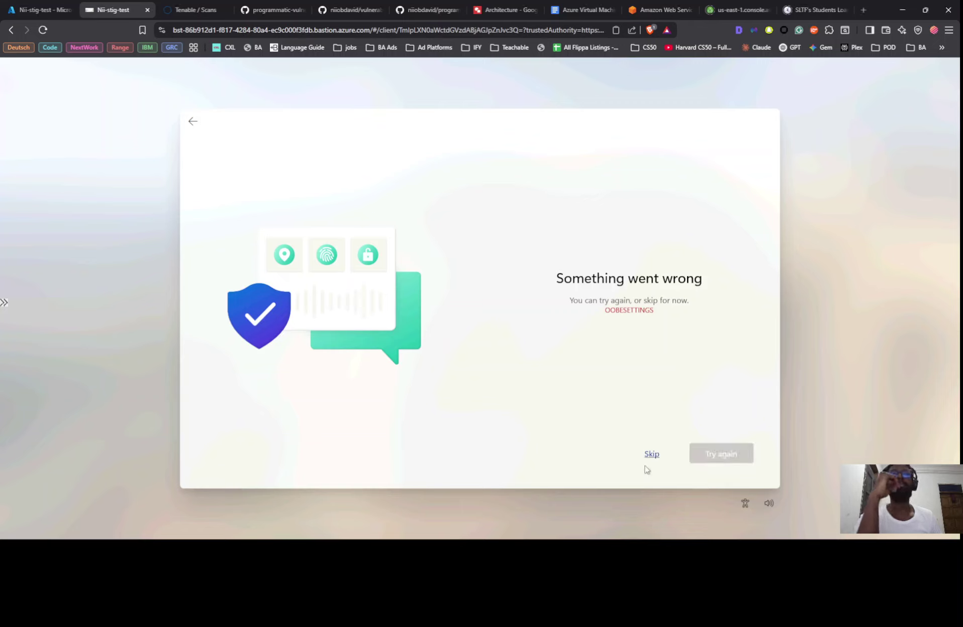
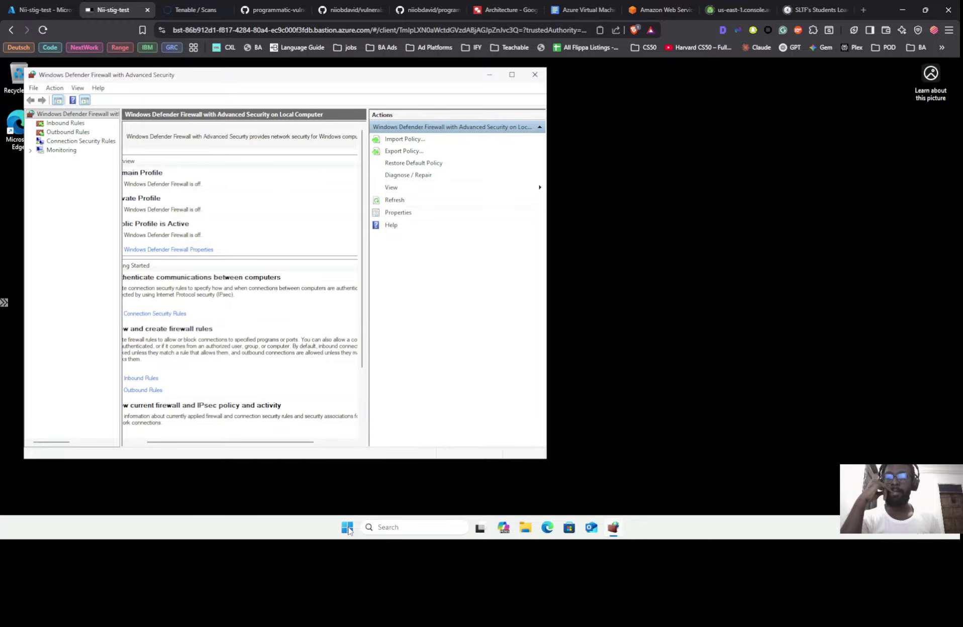
Step: Open Computer Management in the virtual machine and check the guide's instructions for creating a vulnerability
click(389, 527)
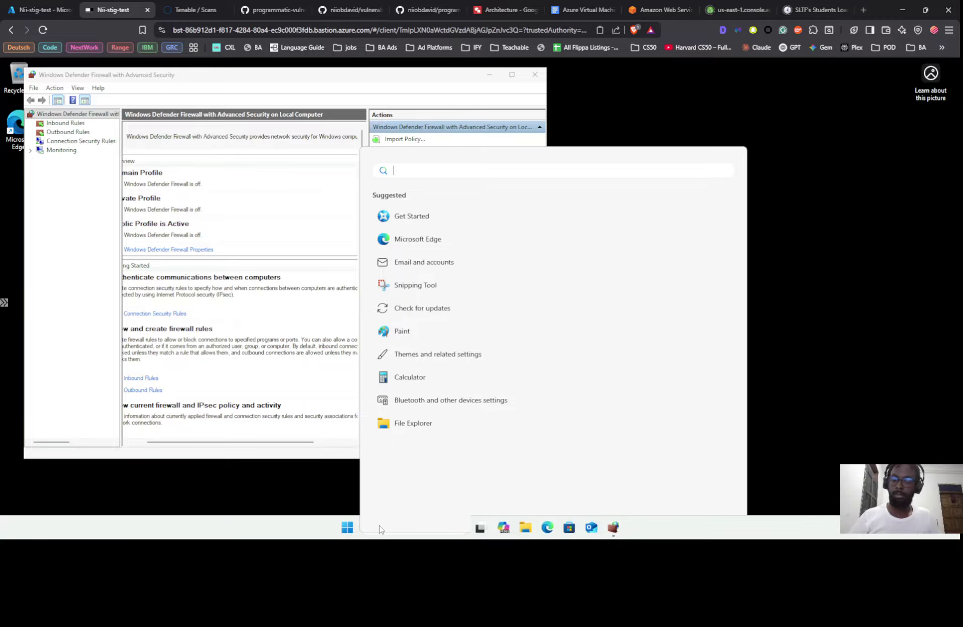
text(com)
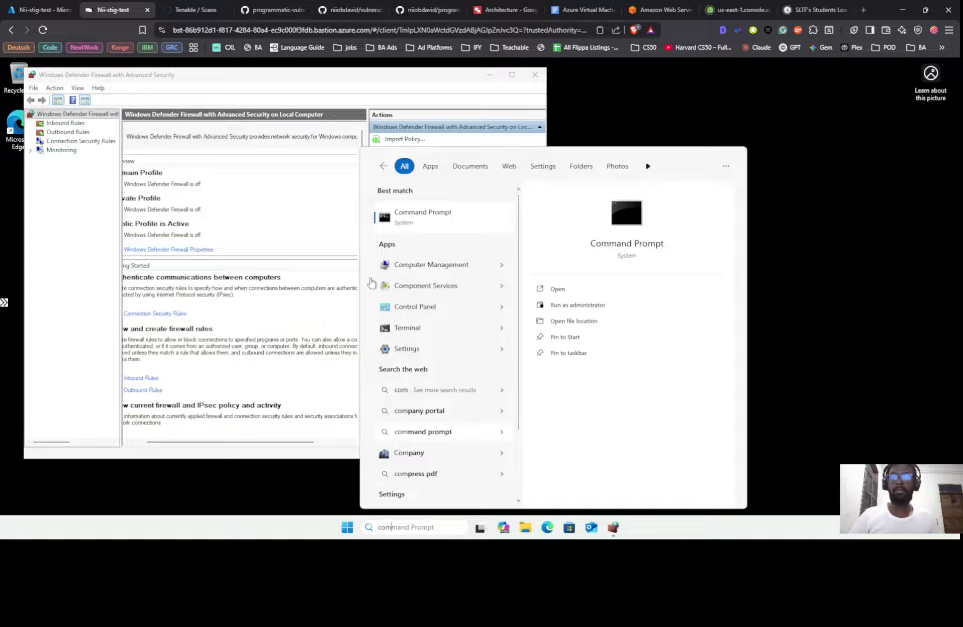
click(420, 265)
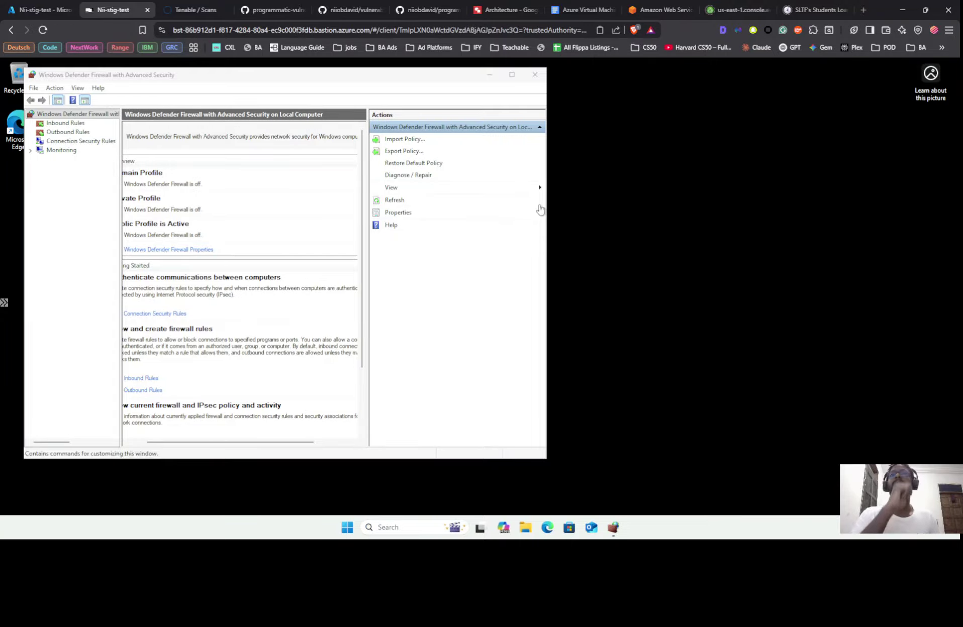
key(alt+Tab)
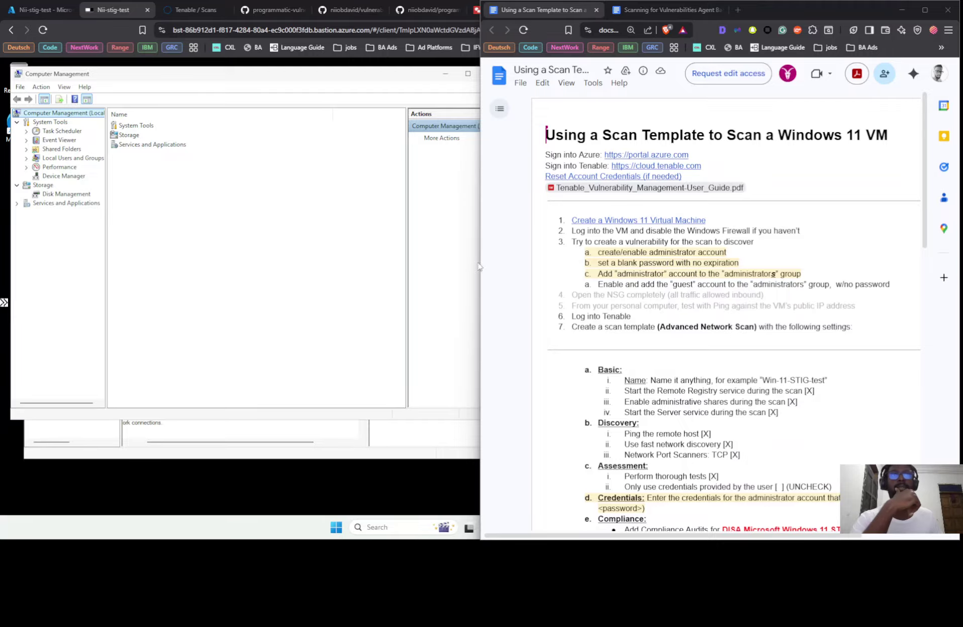
Step: Display the Users folder of Local Users and Groups, closing the DefaultAccount properties without changes
click(55, 165)
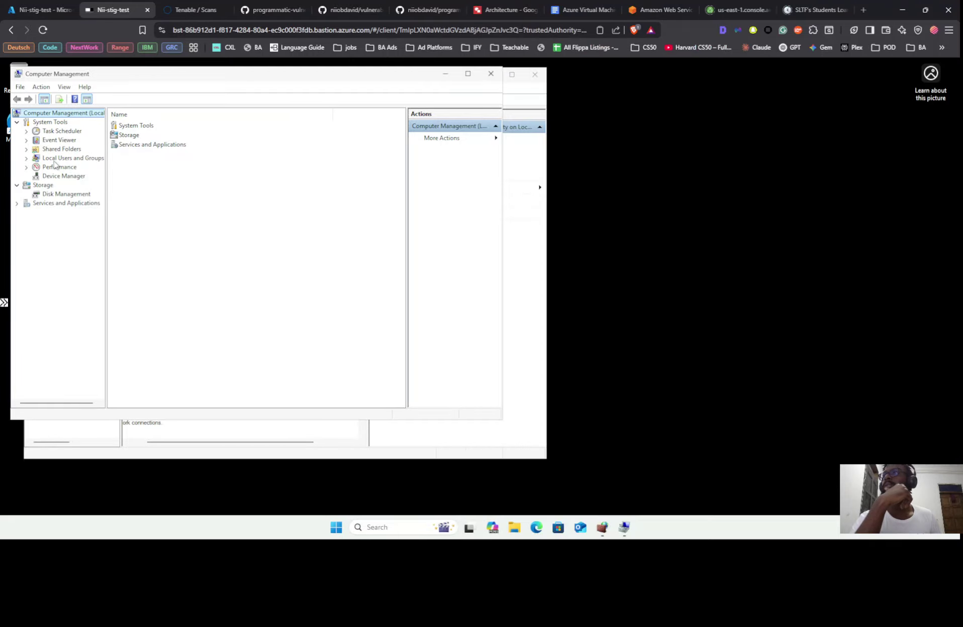
click(55, 159)
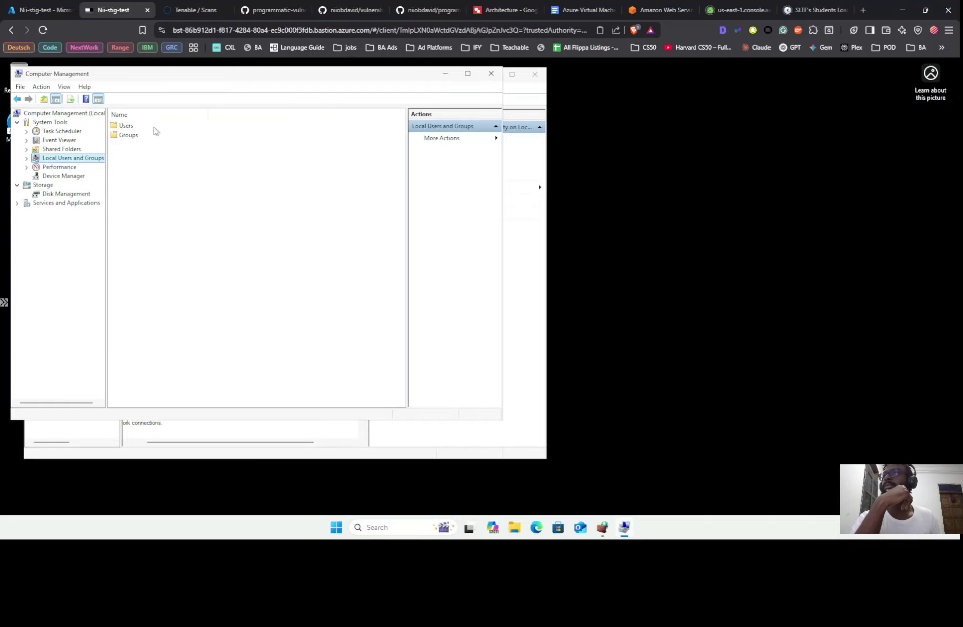
double_click(123, 126)
double_click(121, 127)
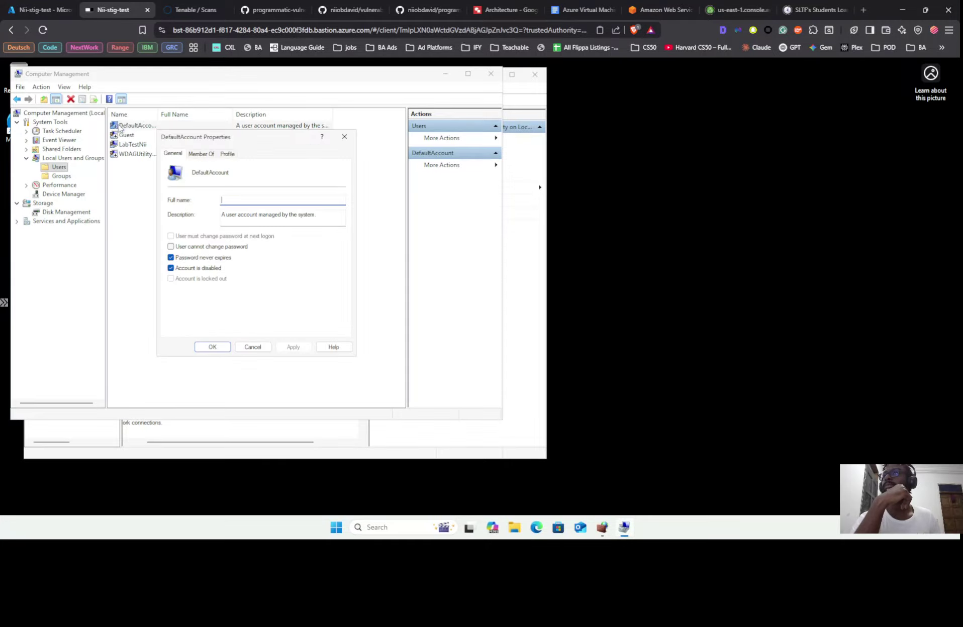
click(344, 137)
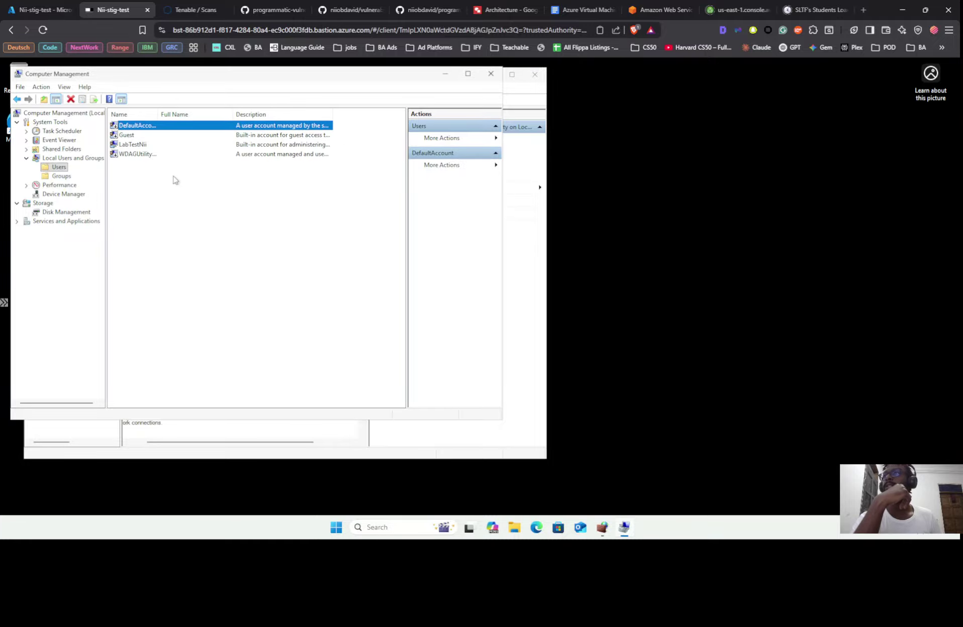
Step: Create a local user named Administrator with a blank password that never expires and no forced password change at next logon
right_click(184, 175)
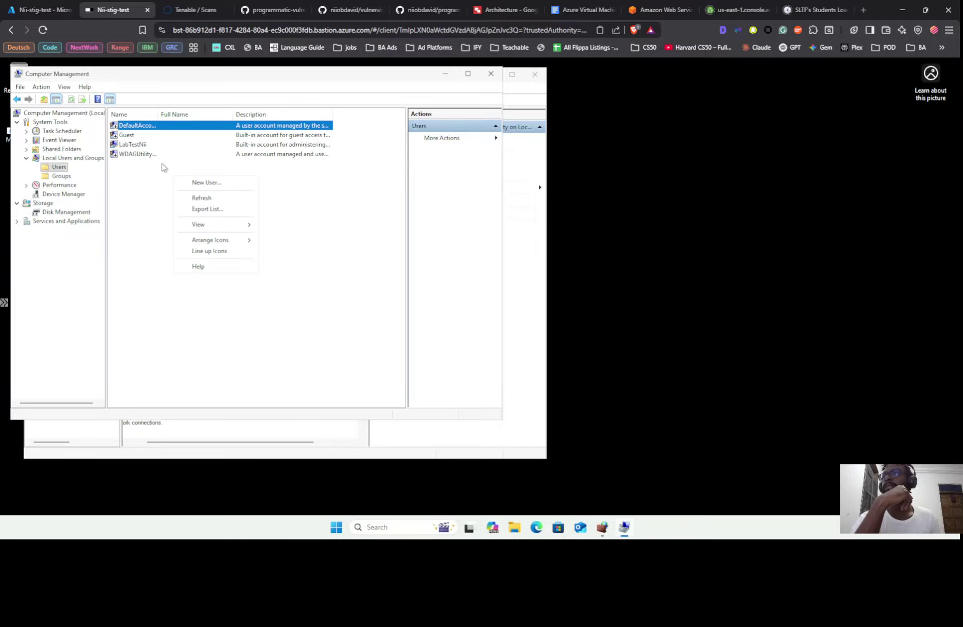
click(189, 182)
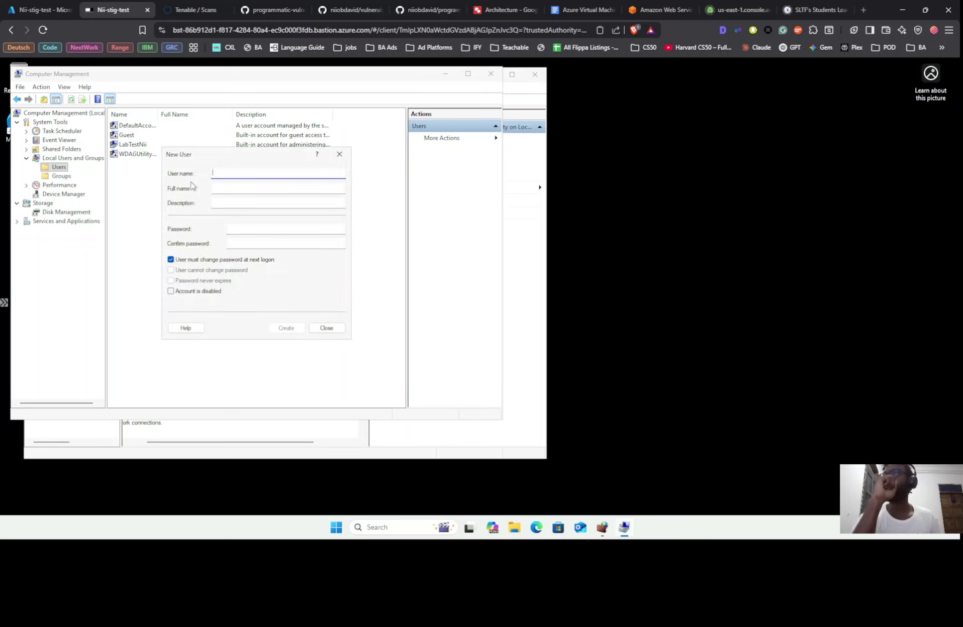
text(A)
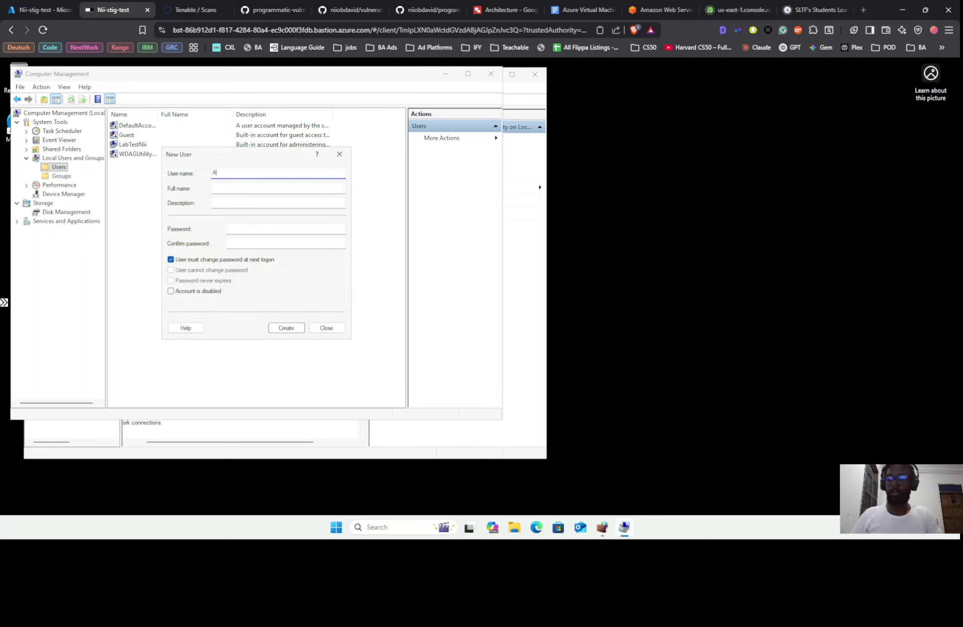
text(dministrat)
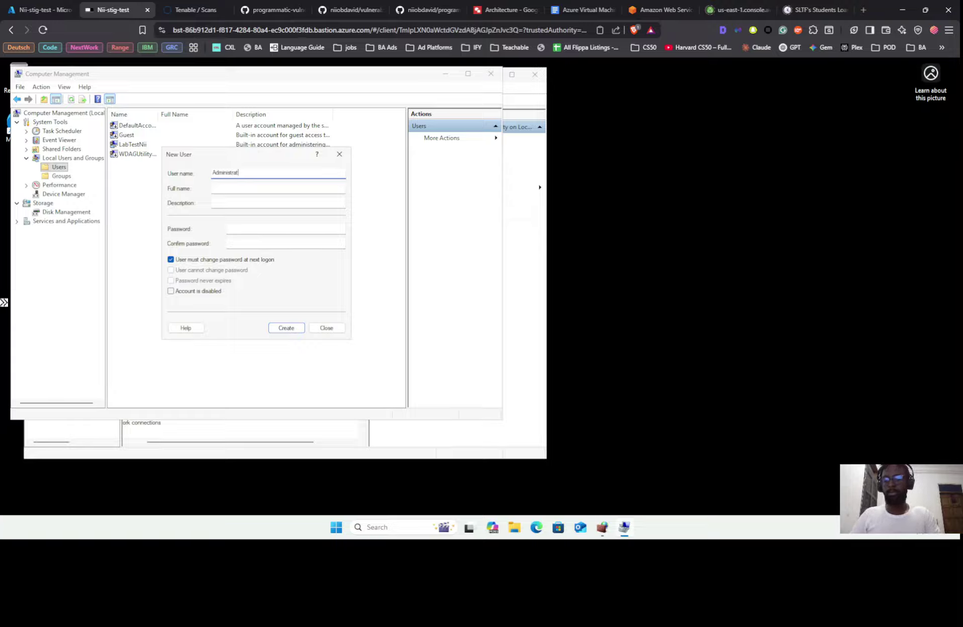
text(or)
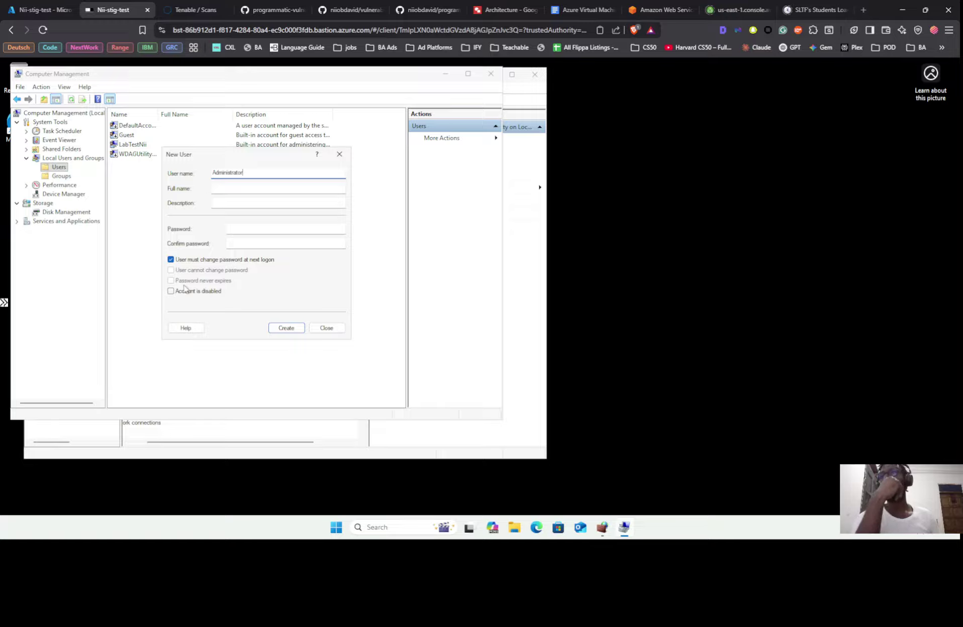
click(171, 260)
click(171, 280)
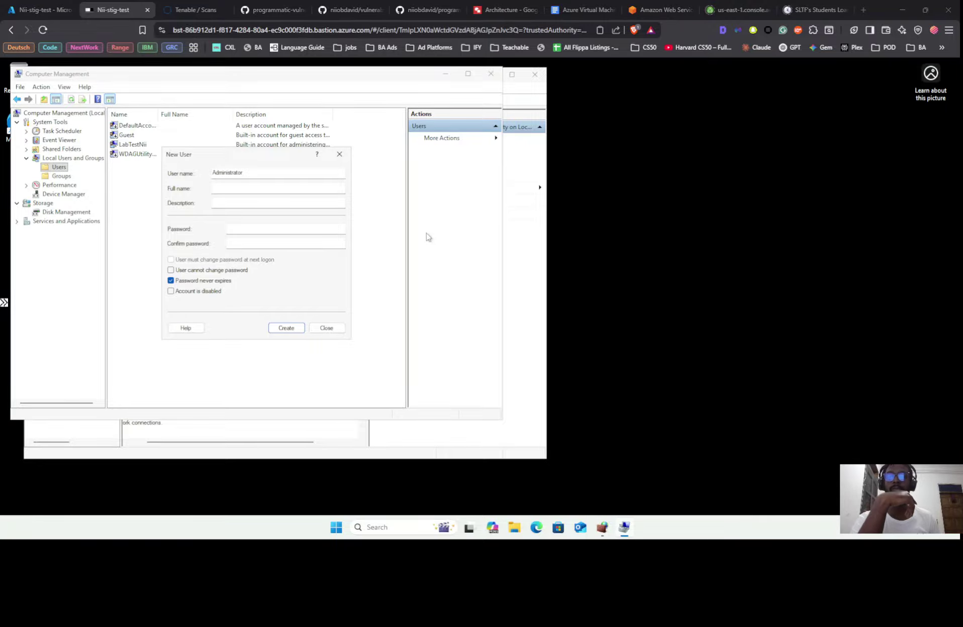
key(alt+Tab)
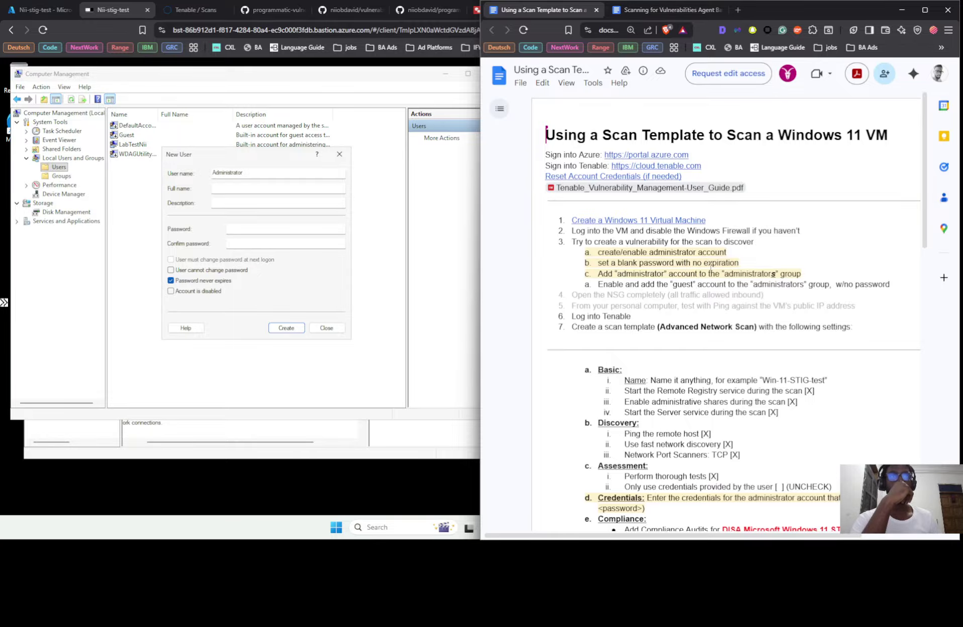
click(283, 309)
click(284, 326)
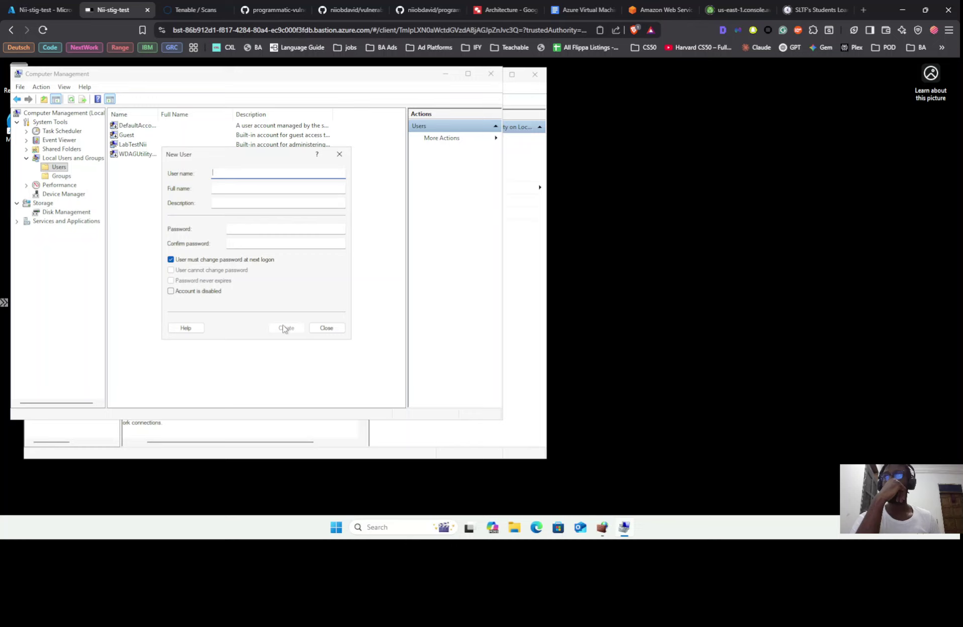
click(341, 157)
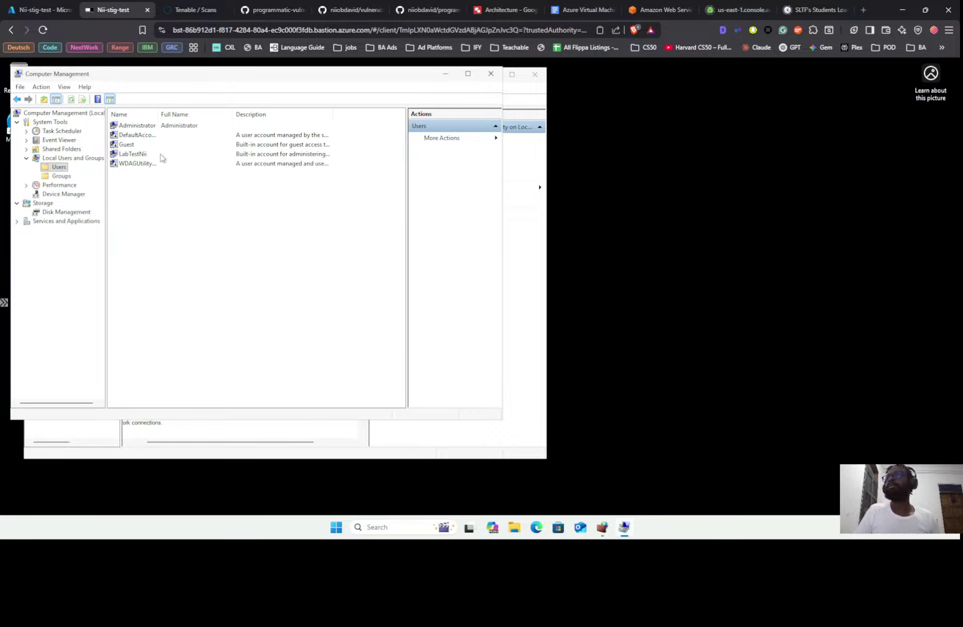
Step: Check the Administrator account's properties and reset its password to blank
double_click(159, 126)
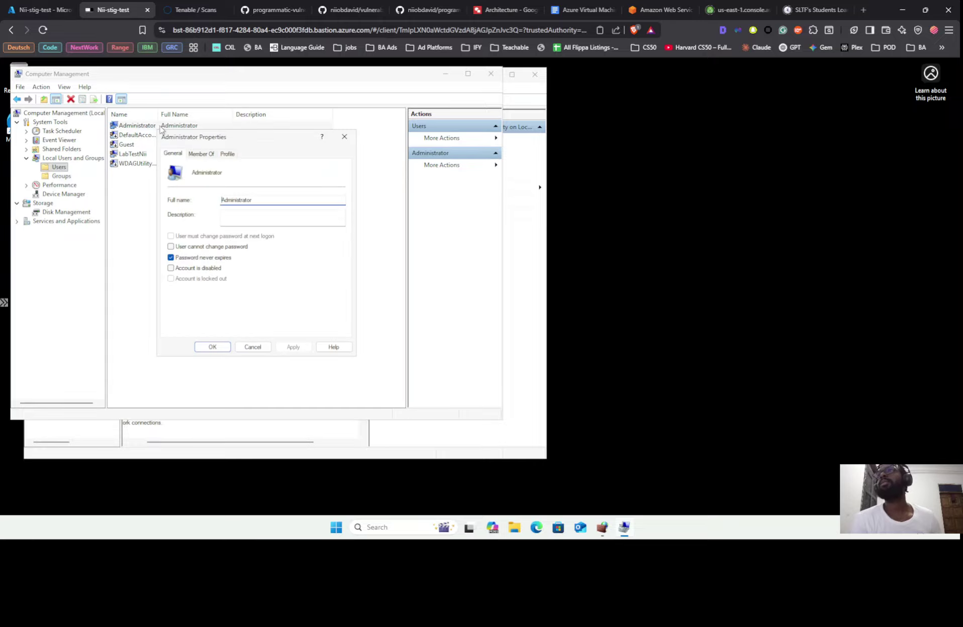
click(343, 136)
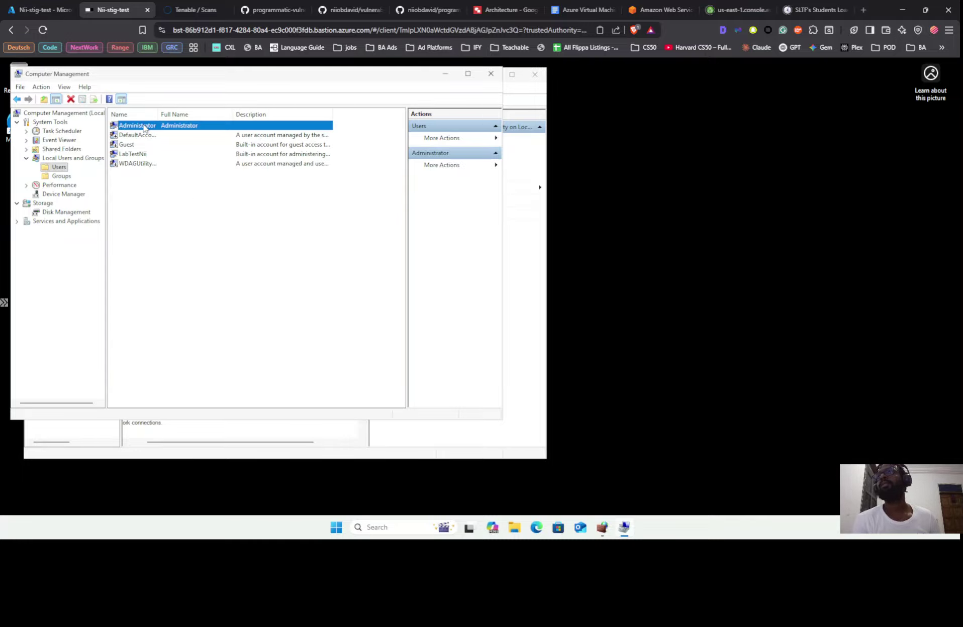
right_click(144, 128)
click(174, 133)
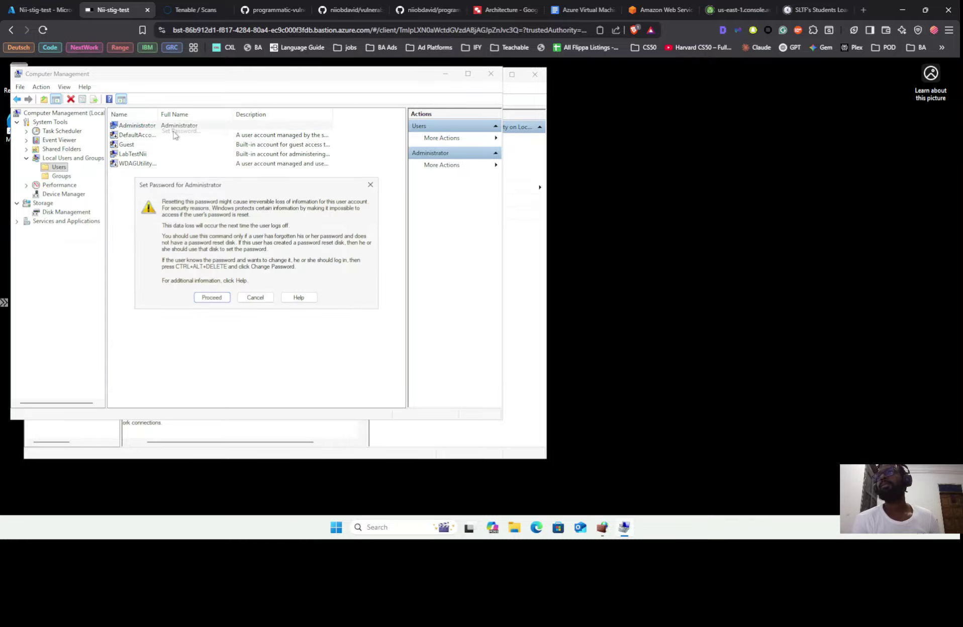
click(208, 298)
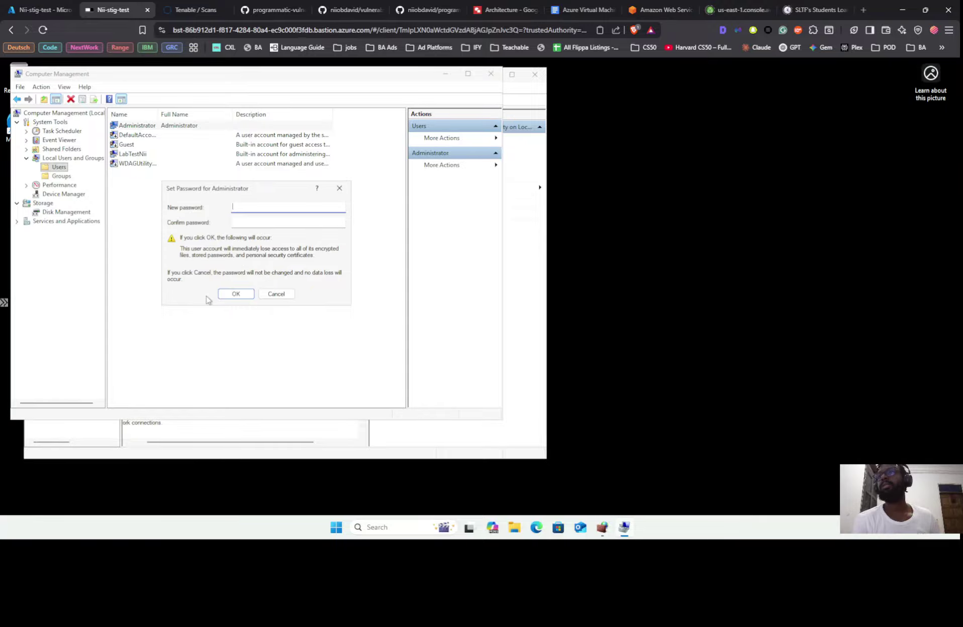
click(236, 295)
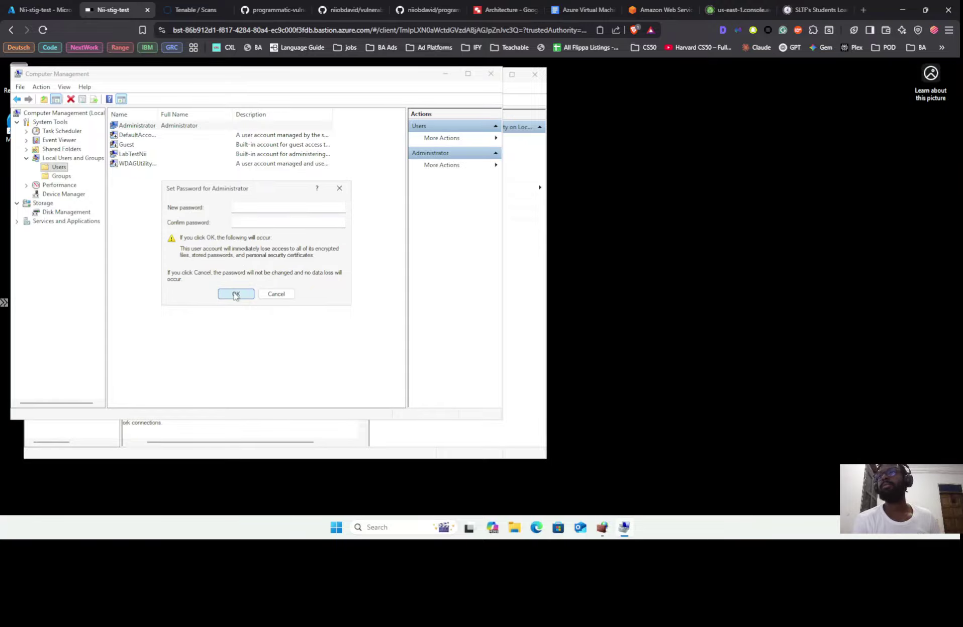
click(285, 271)
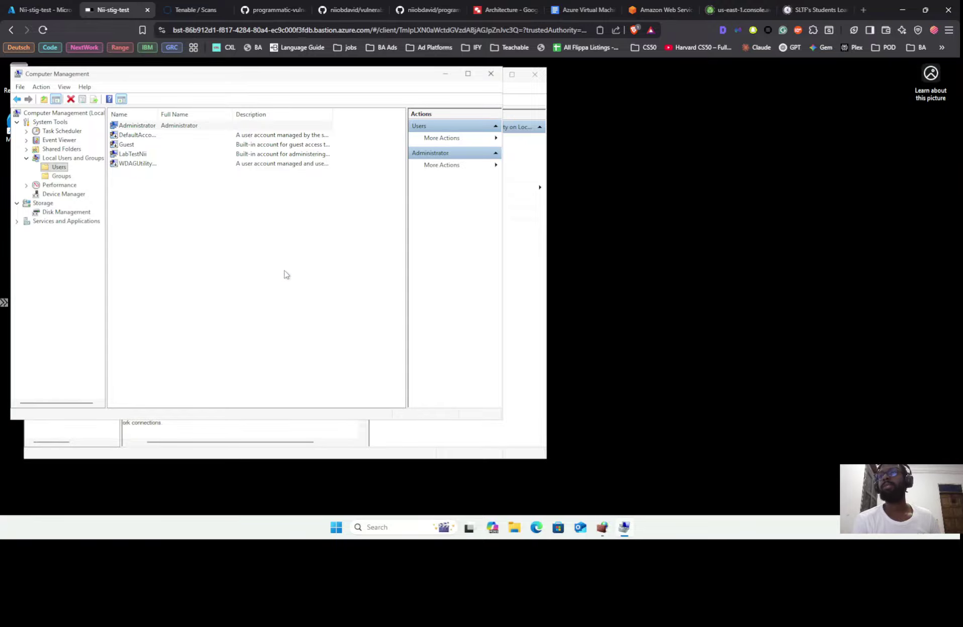
Step: Check the guide's group instruction and add the administrator account to the Administrators group, applying the change
key(alt+Tab)
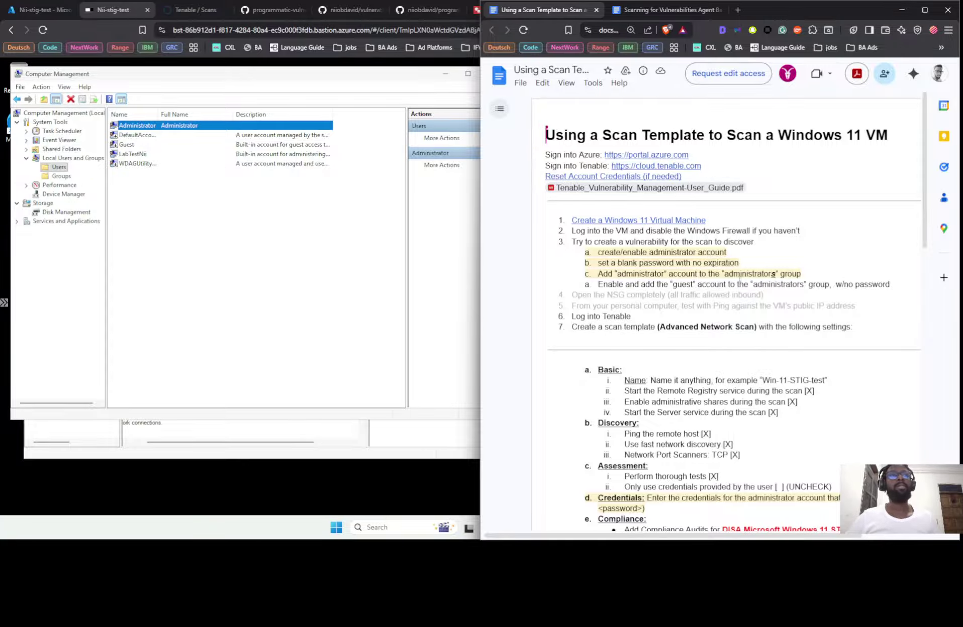
click(67, 179)
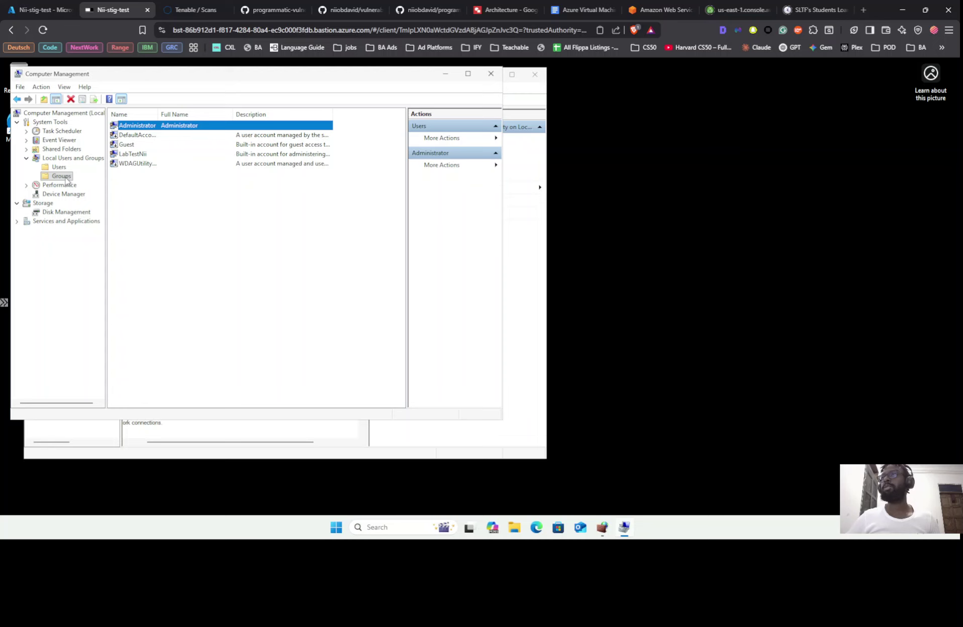
click(150, 135)
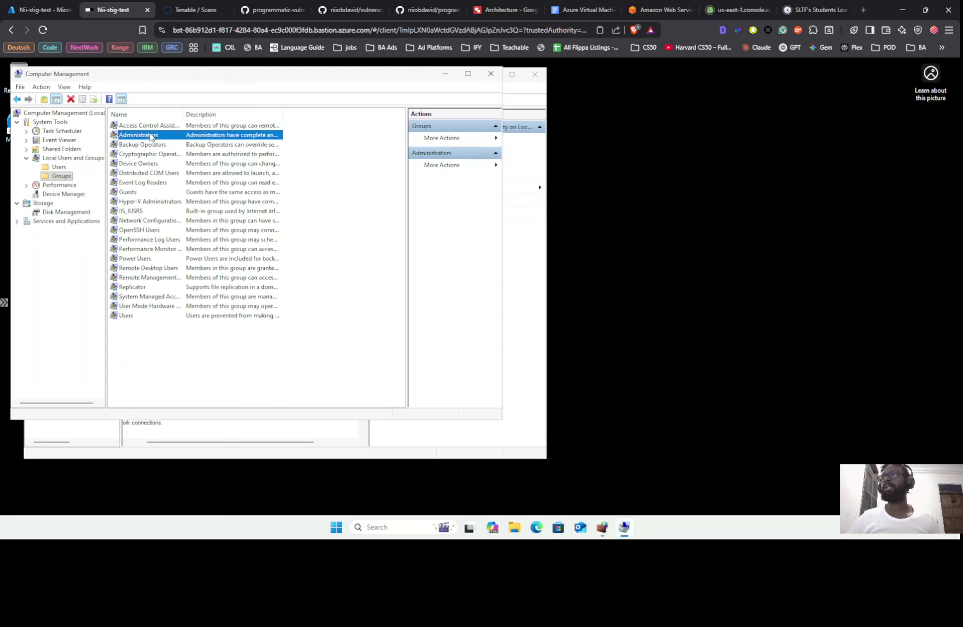
double_click(151, 136)
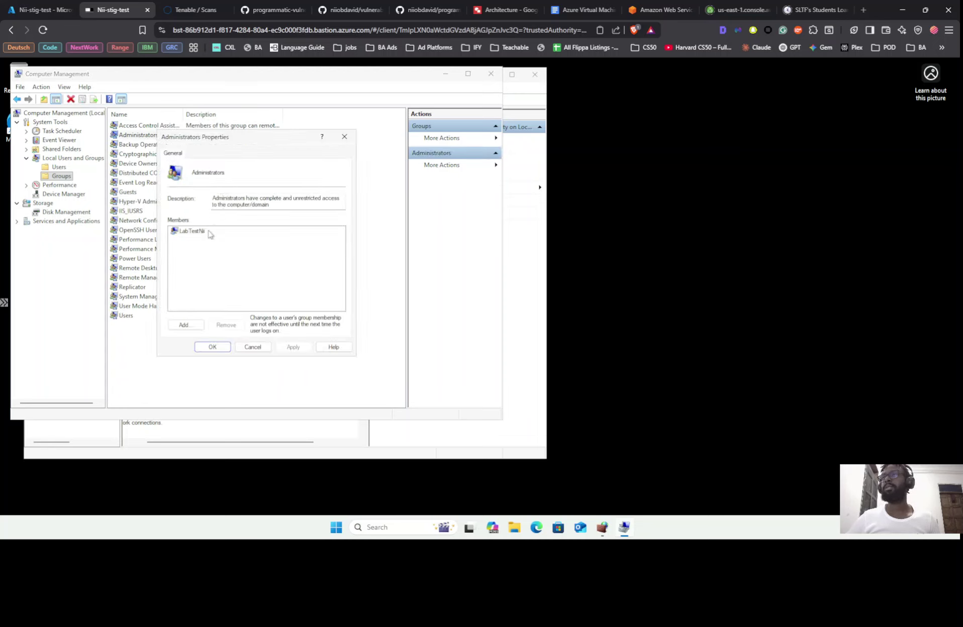
click(194, 327)
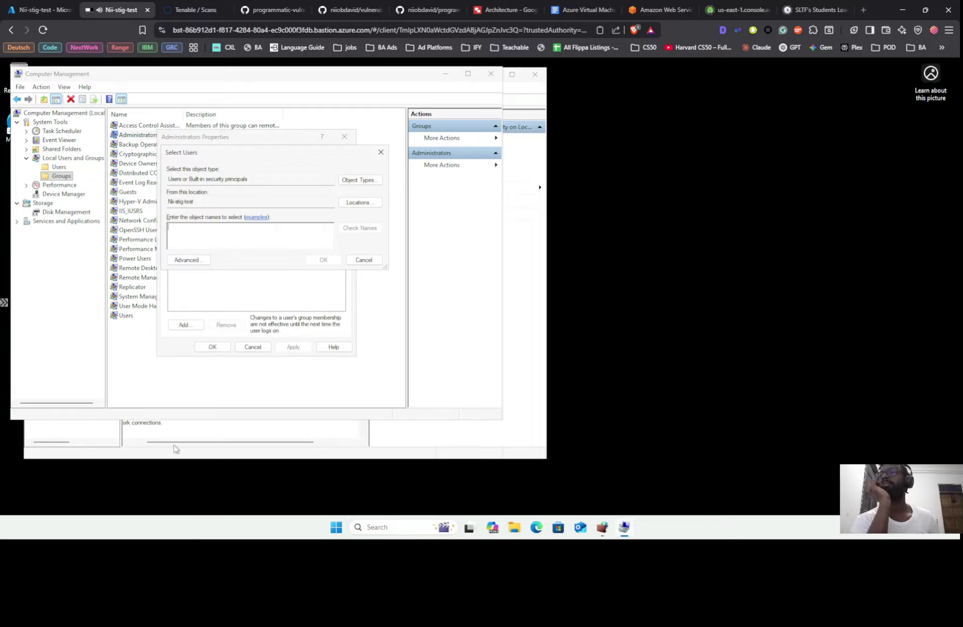
click(381, 152)
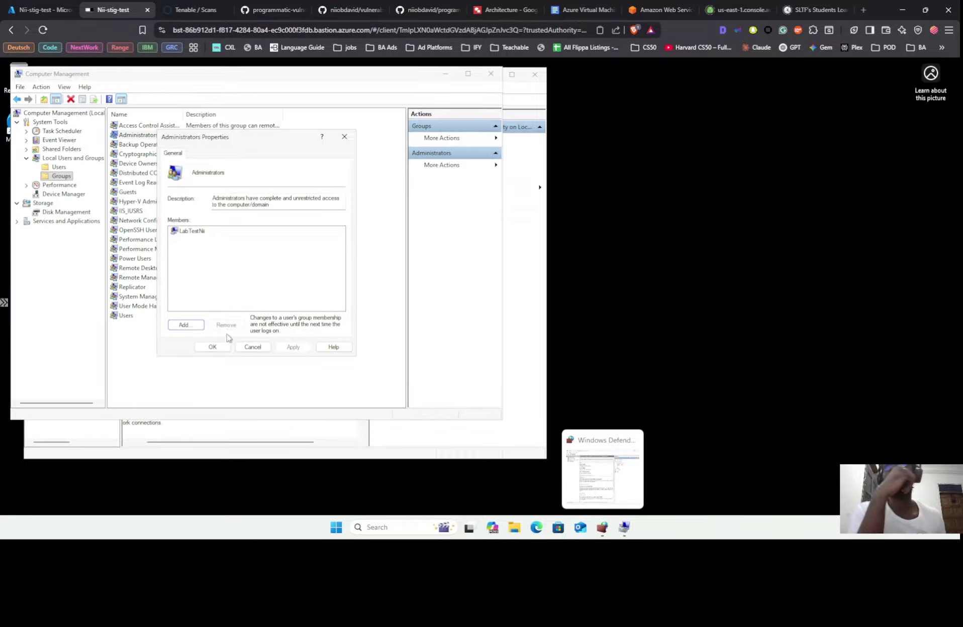
click(185, 326)
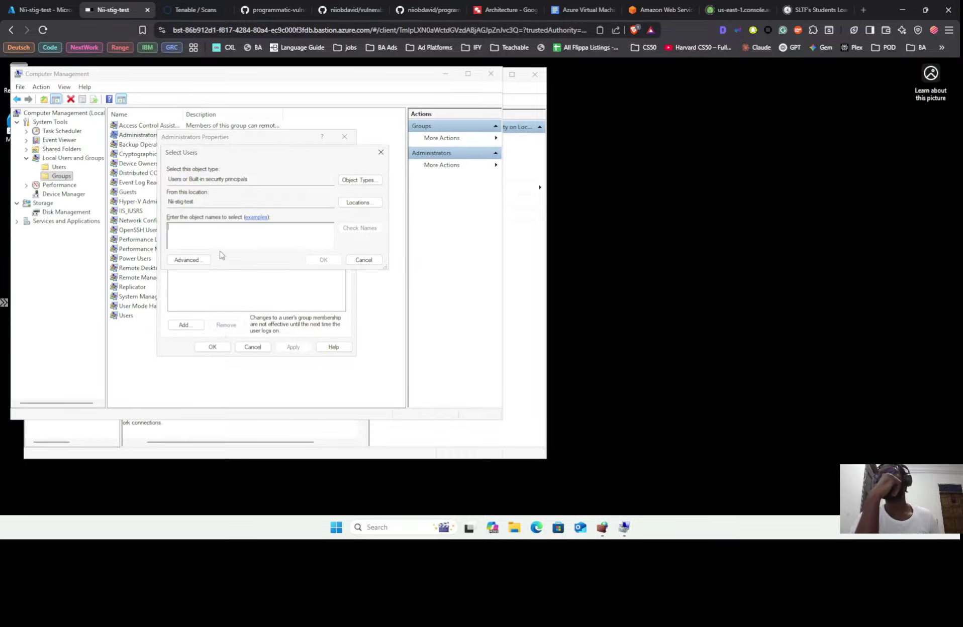
text(administrato)
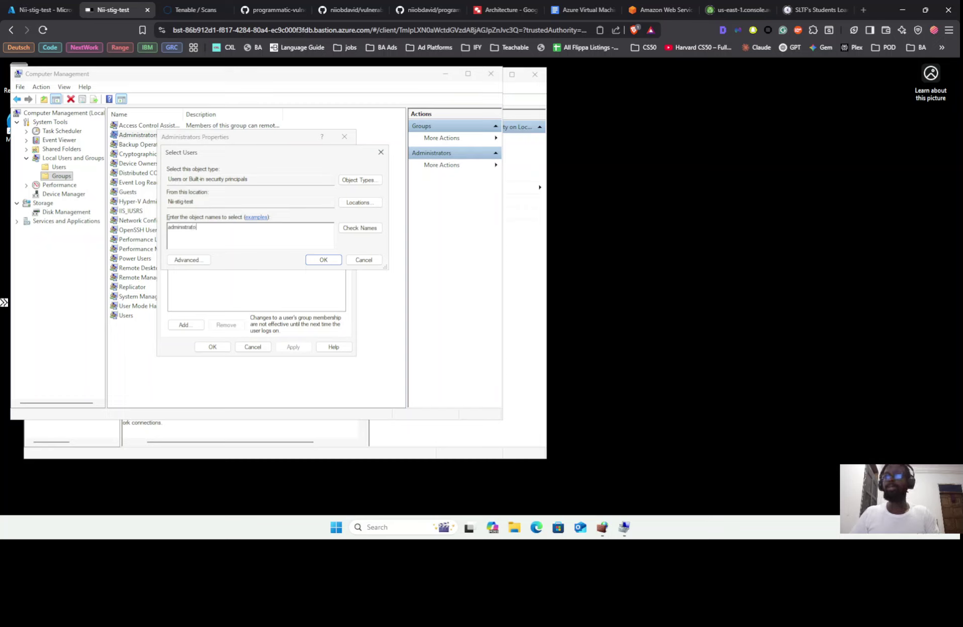
text(r)
click(365, 227)
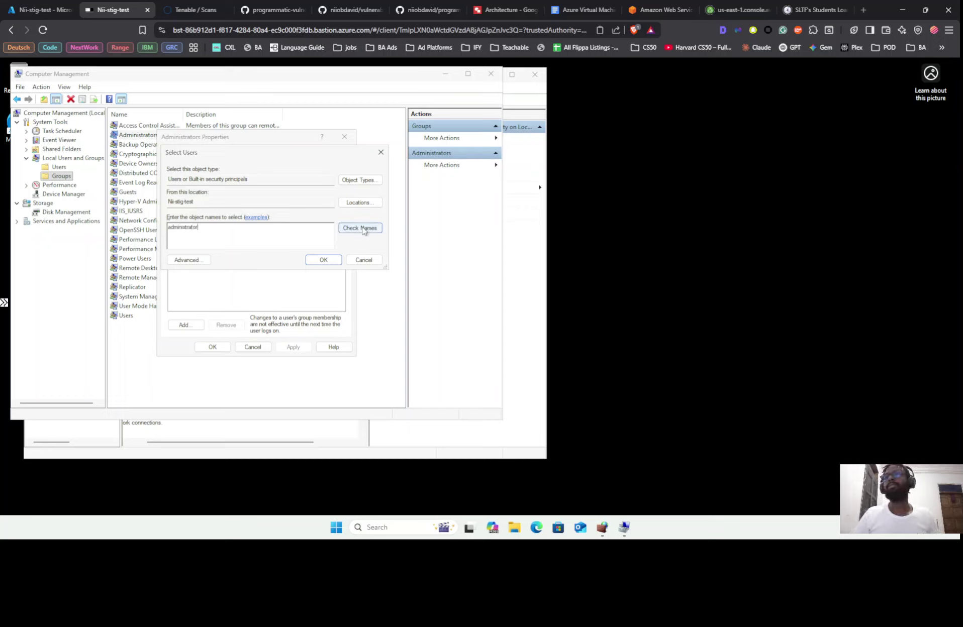
click(320, 260)
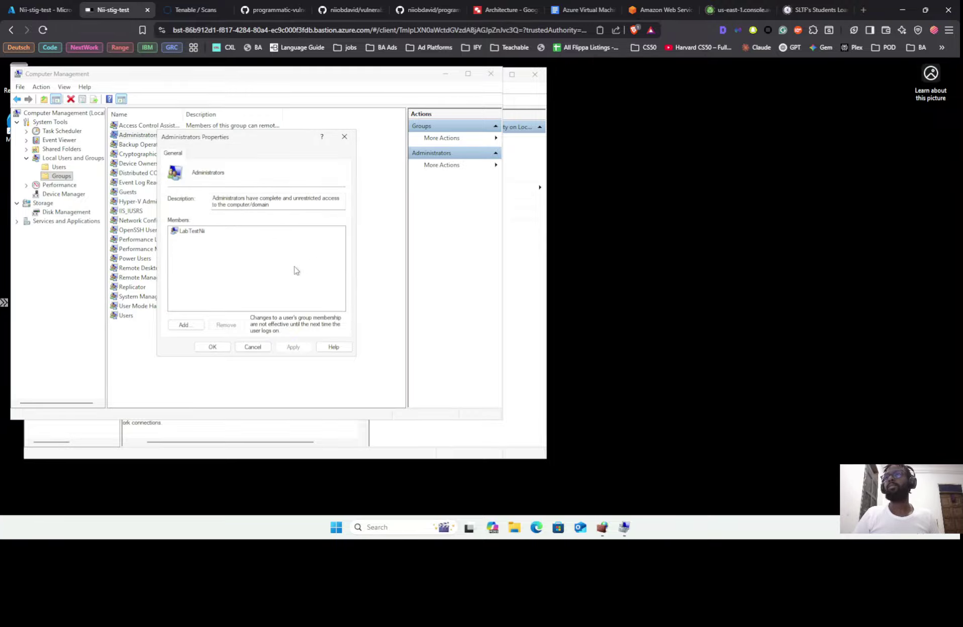
click(293, 347)
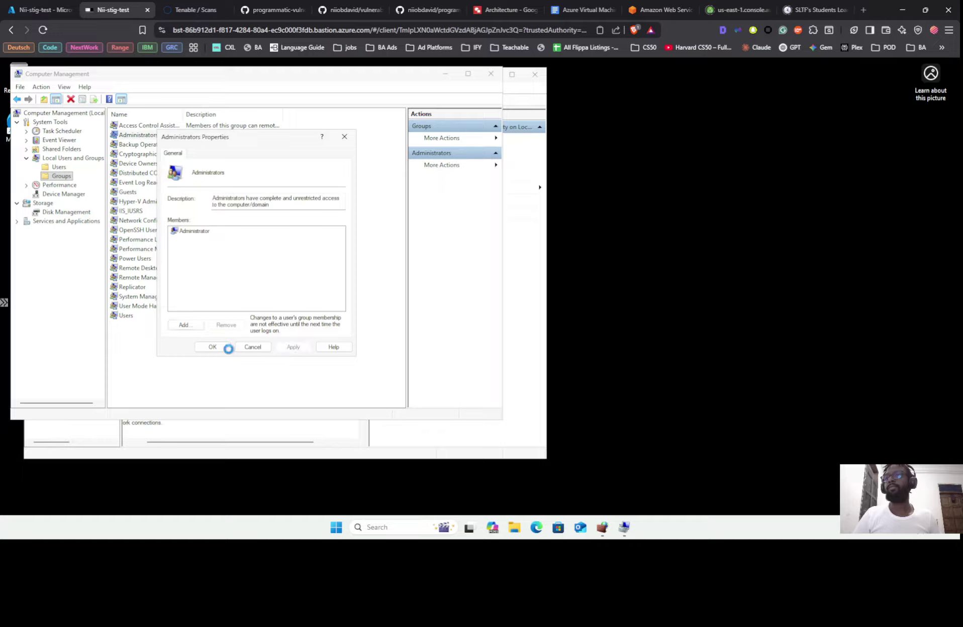
click(212, 347)
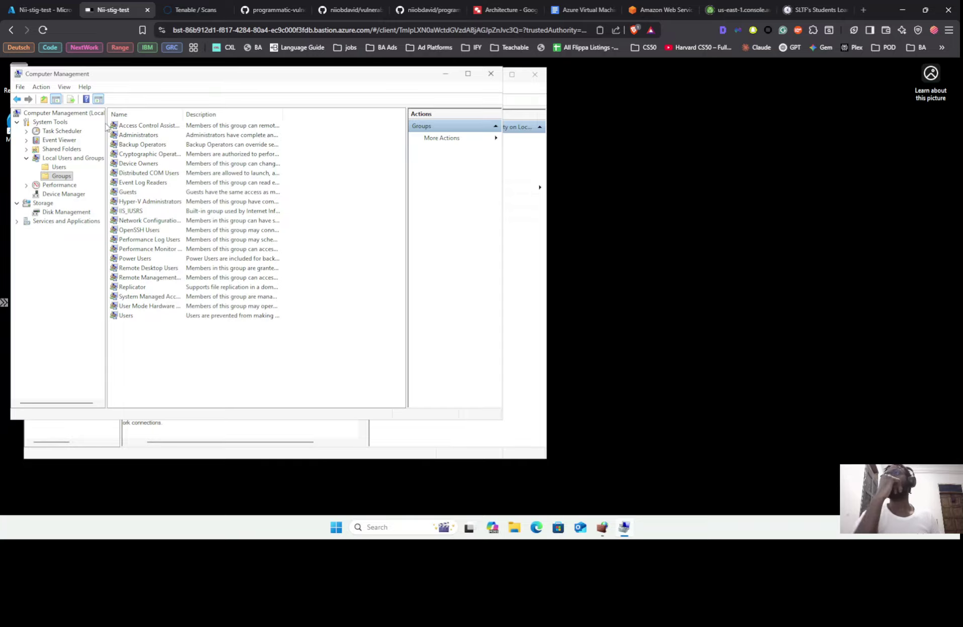
Step: Examine the Administrator user's properties to verify its group memberships
click(58, 167)
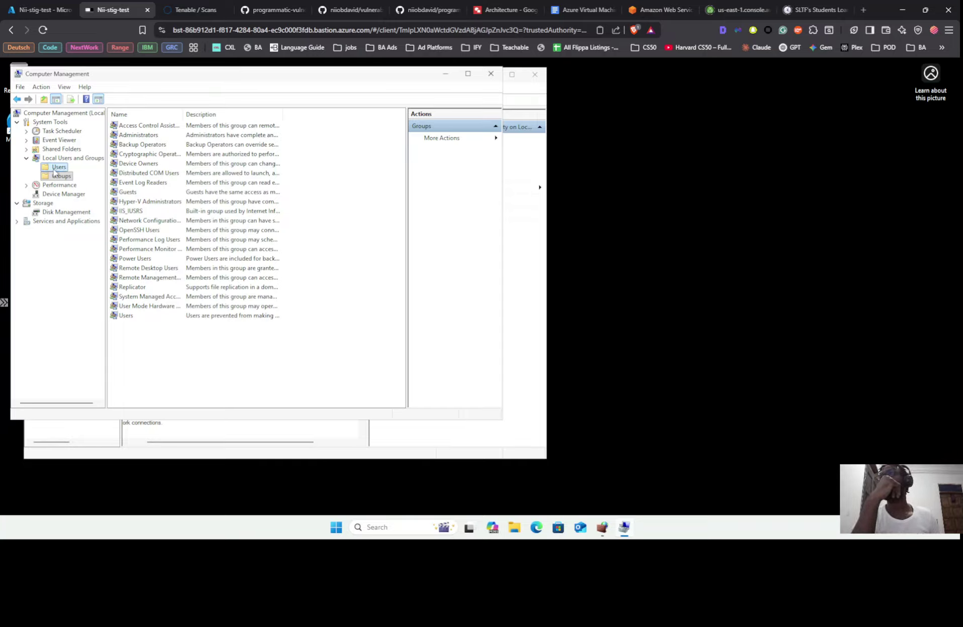
double_click(145, 128)
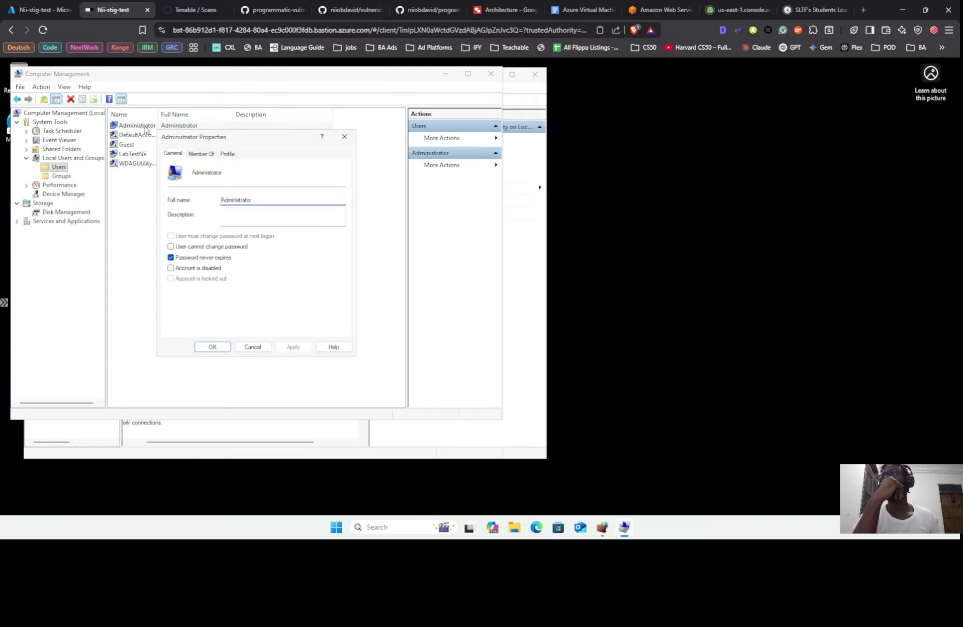
click(206, 155)
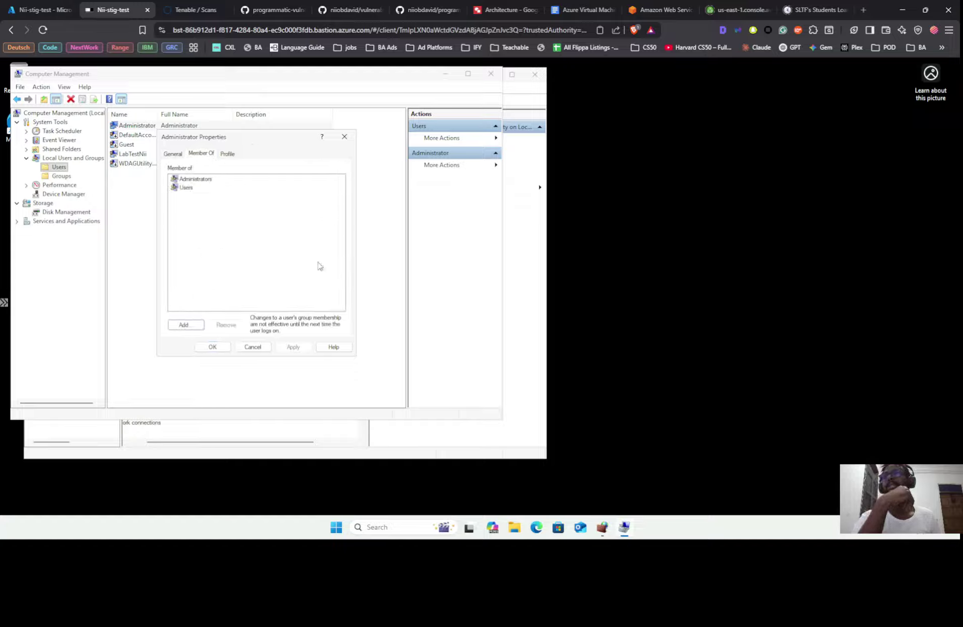
click(212, 347)
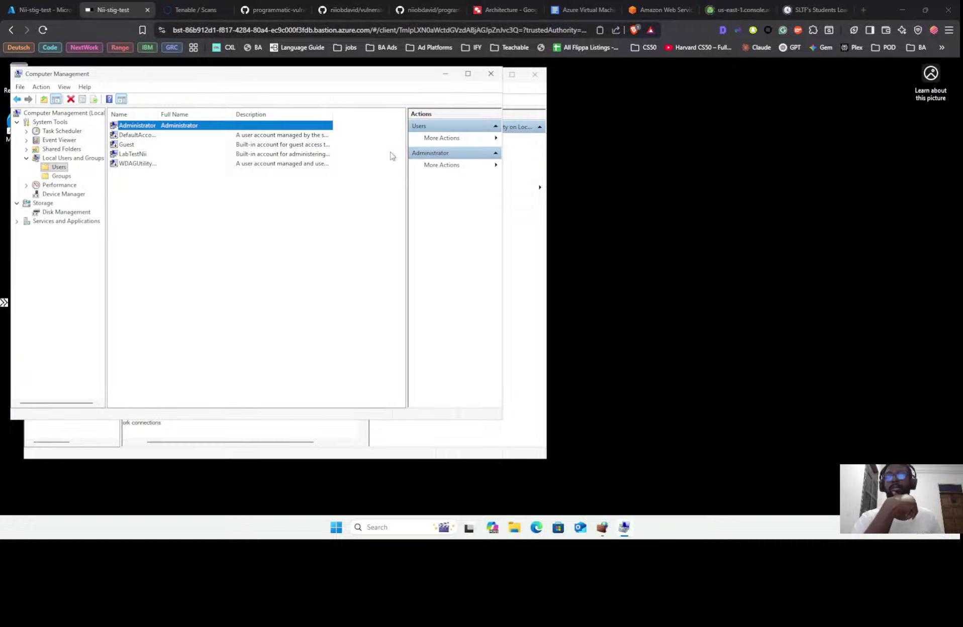
Step: Check the guide's guest instruction, then enable the Guest account and allow it to change its password, saving the changes
key(alt+Tab)
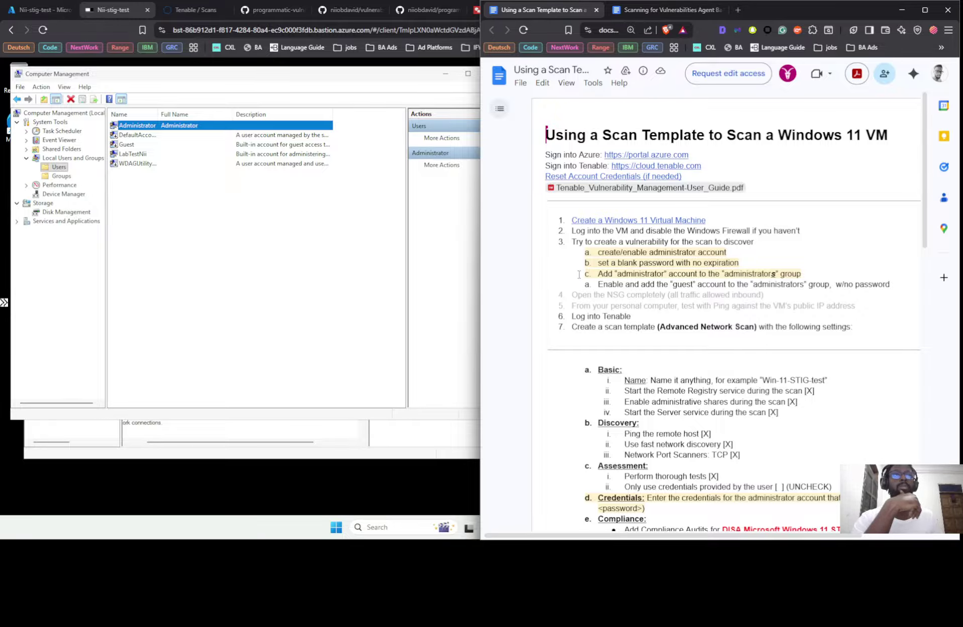
double_click(127, 144)
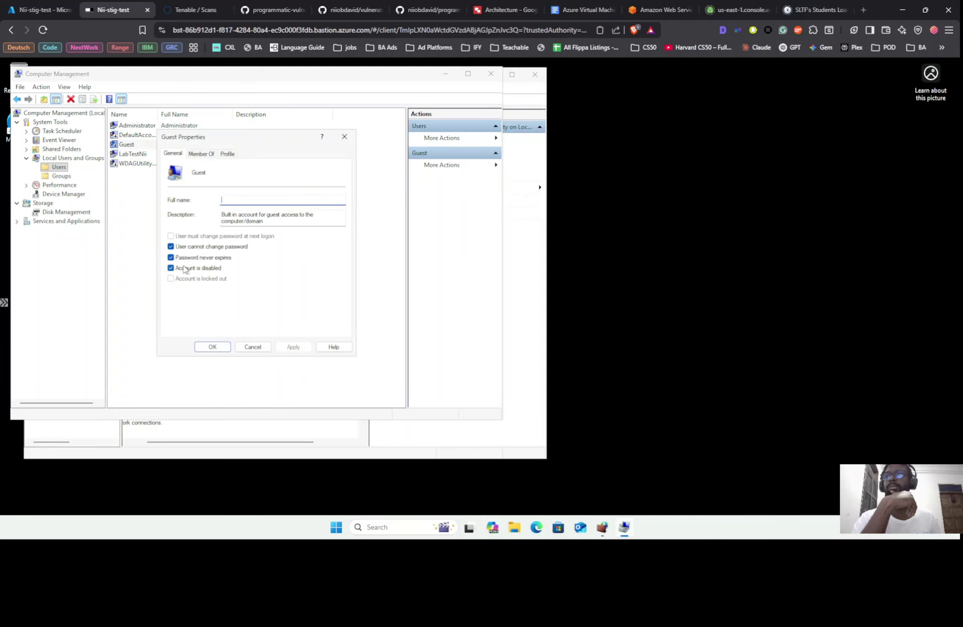
click(171, 268)
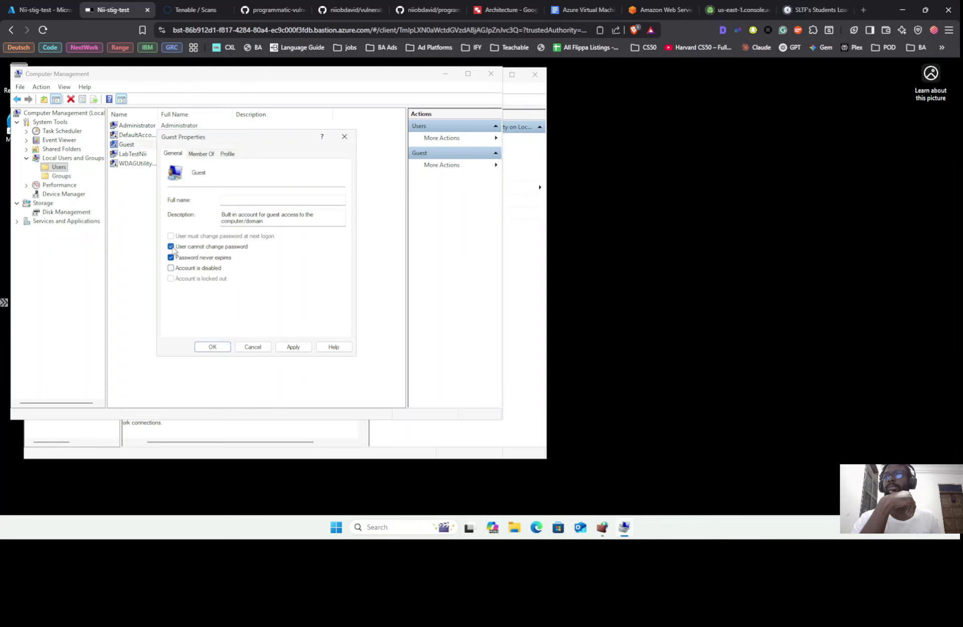
click(171, 246)
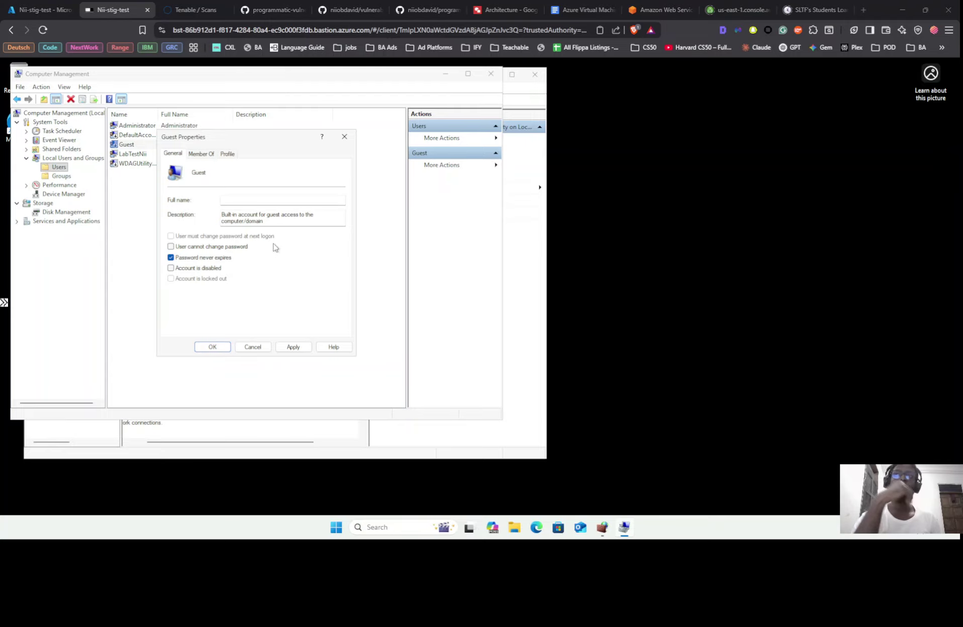
key(alt+Tab)
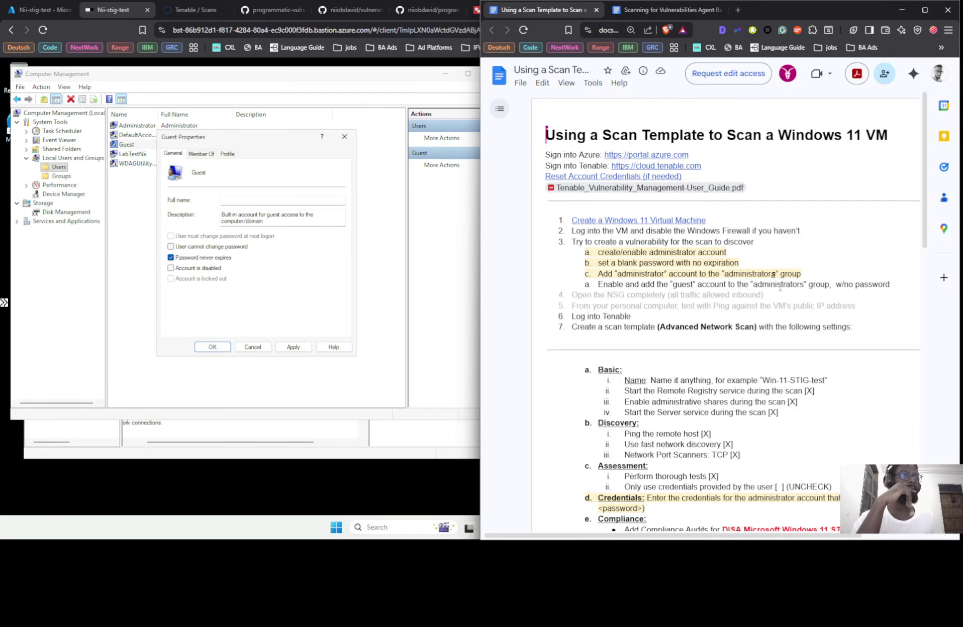
click(218, 348)
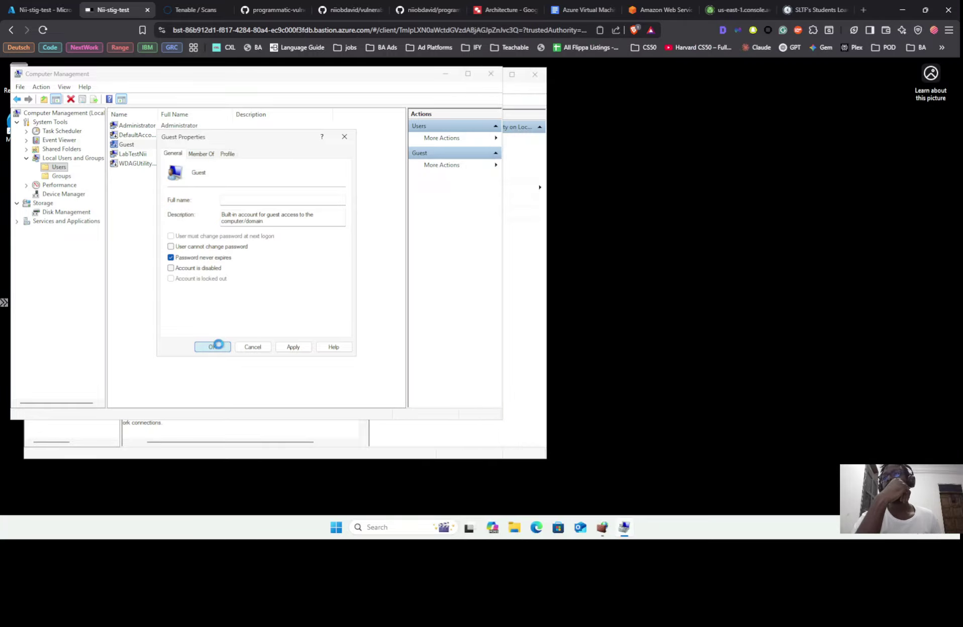
Step: Add the Guest account to the administrators group, verifying the group name, and save the membership change
double_click(128, 145)
click(203, 156)
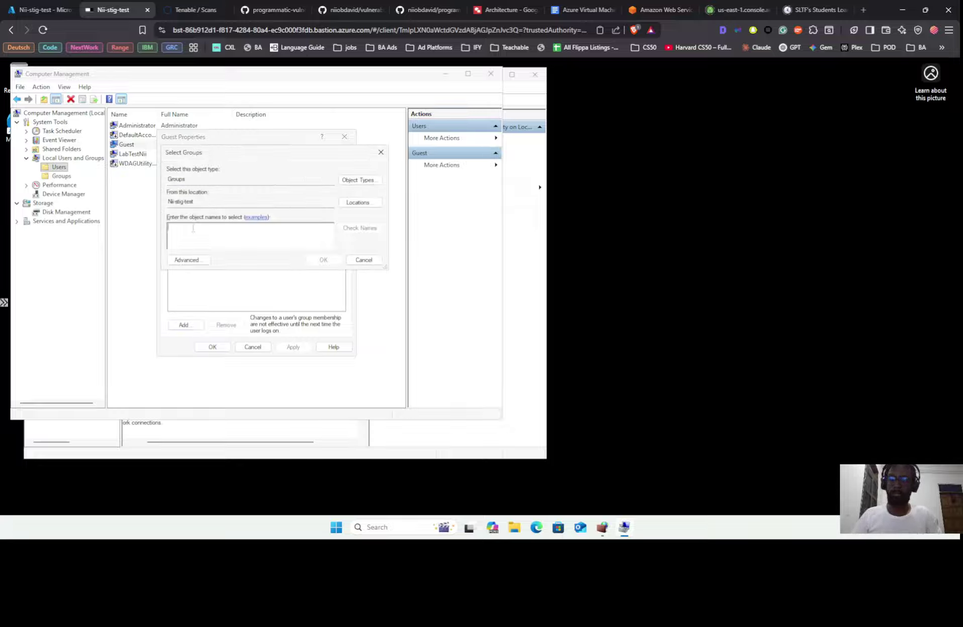
text(ad)
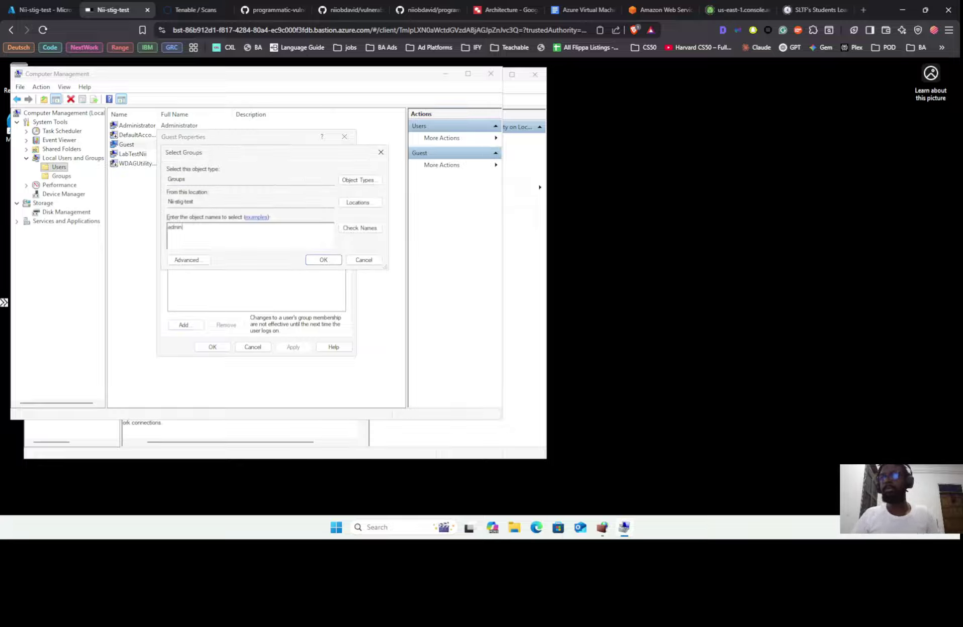
text(min)
click(342, 228)
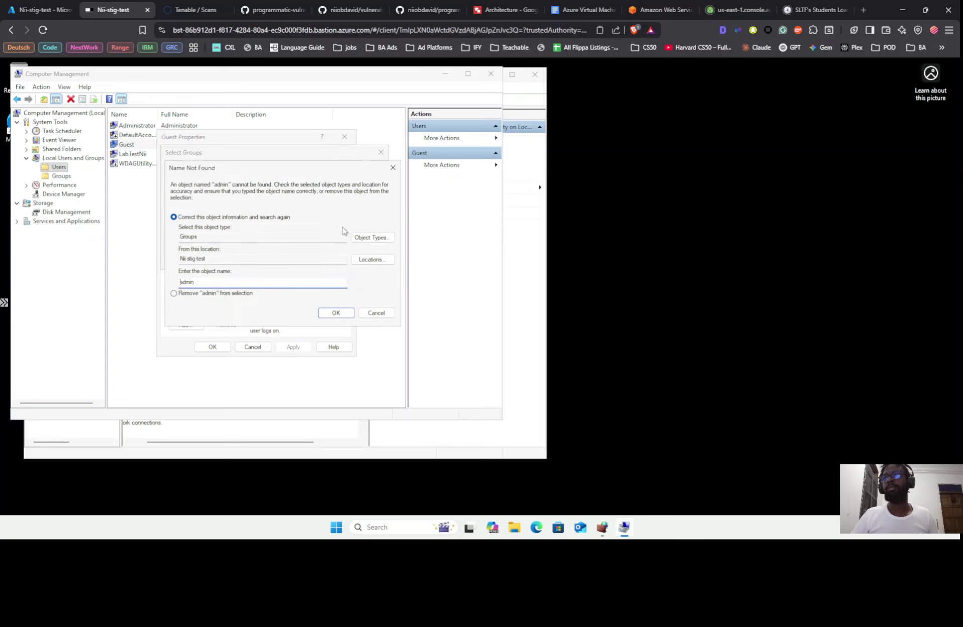
click(376, 312)
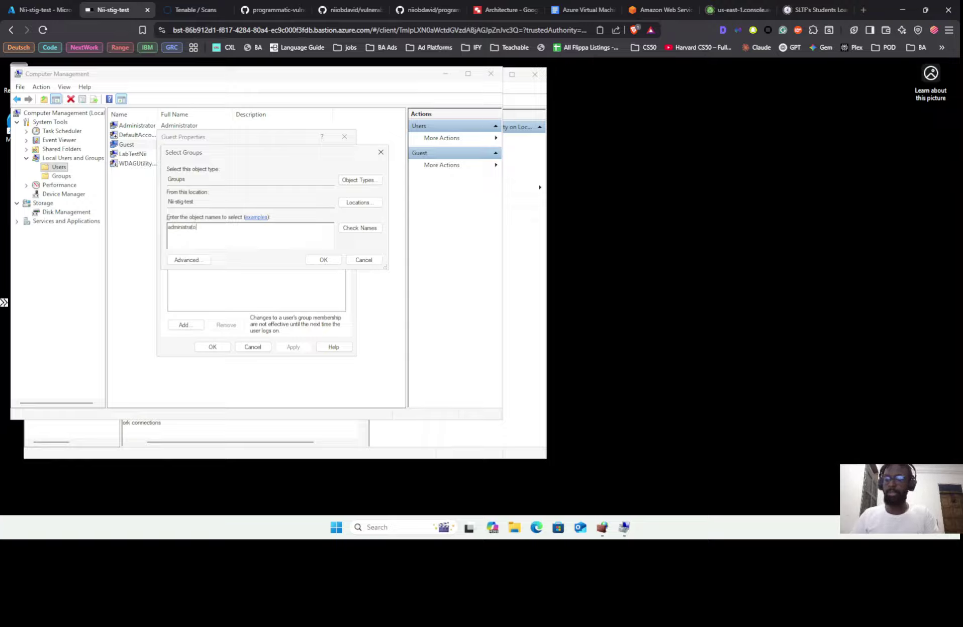
text(istrators)
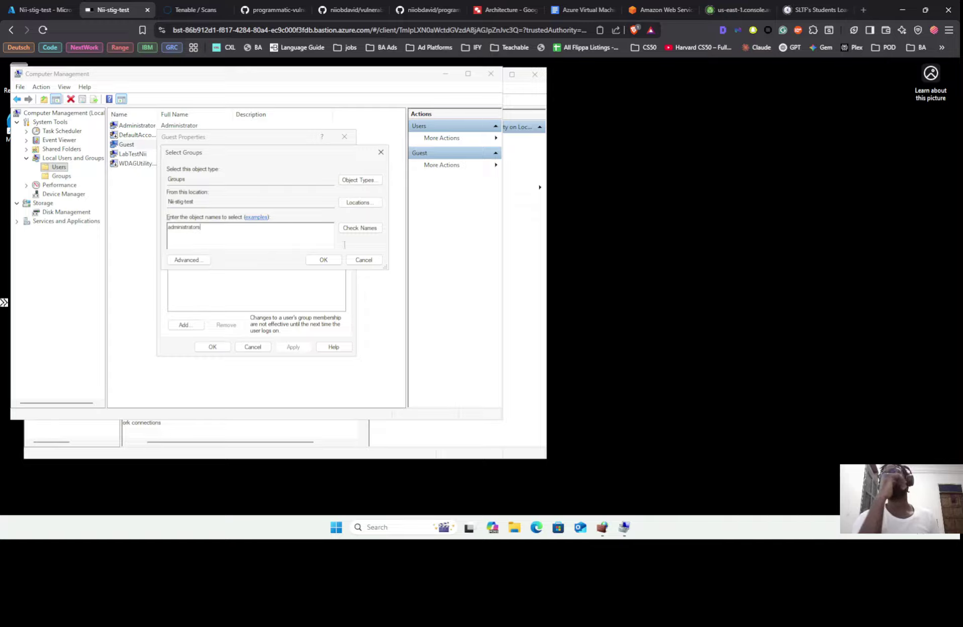
click(357, 228)
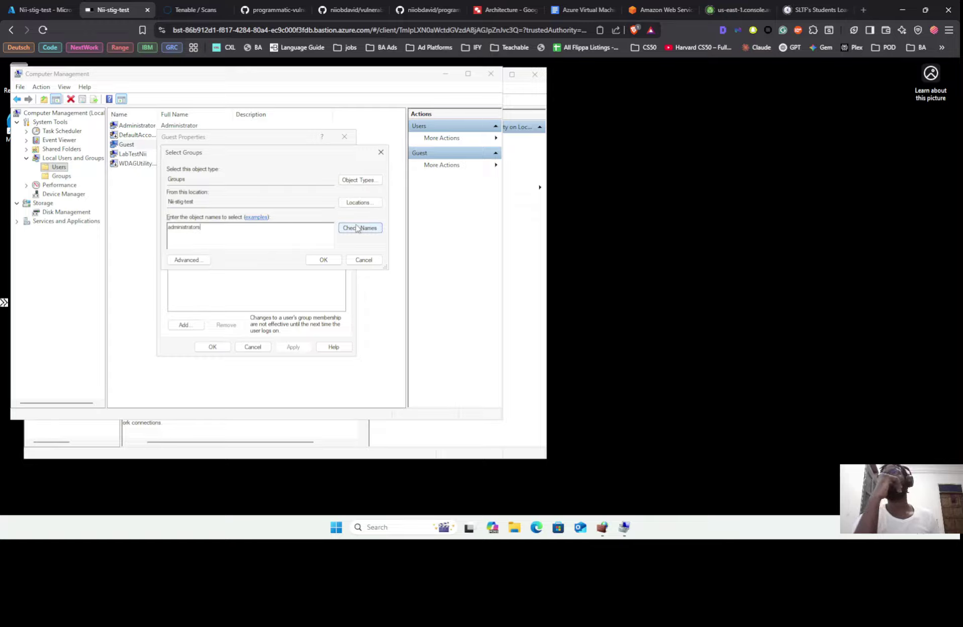
click(323, 260)
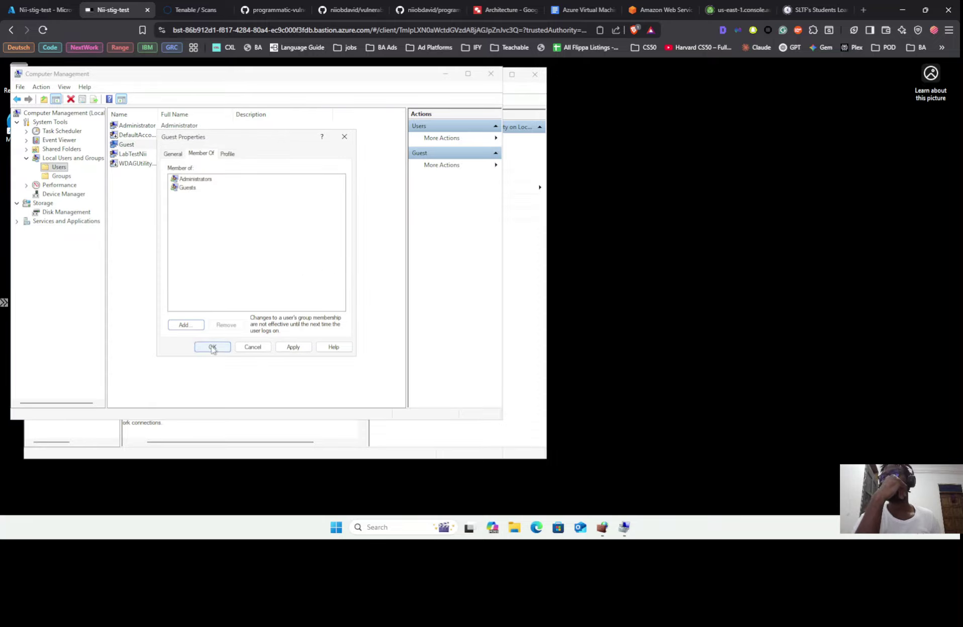
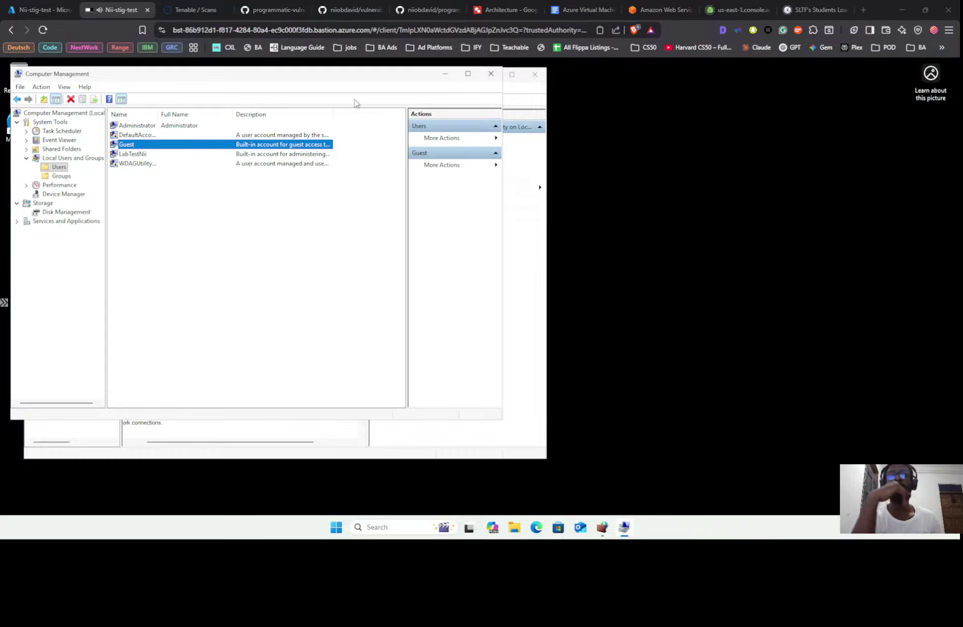
Step: Review the guide's remaining instructions, from the NSG and ping items through the Advanced Network Scan template settings
key(alt+Tab)
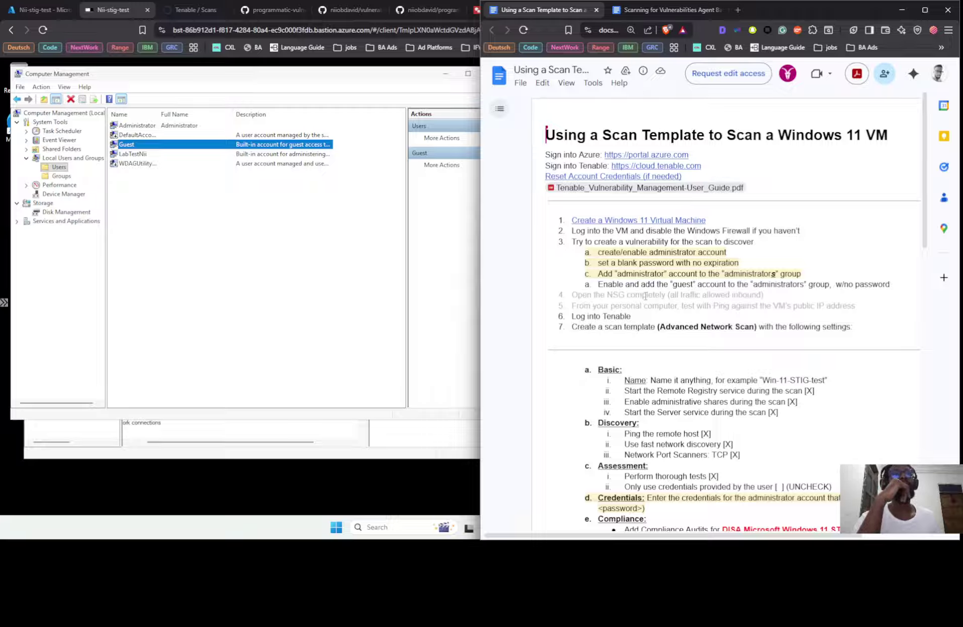
scroll(696, 284, down, 2)
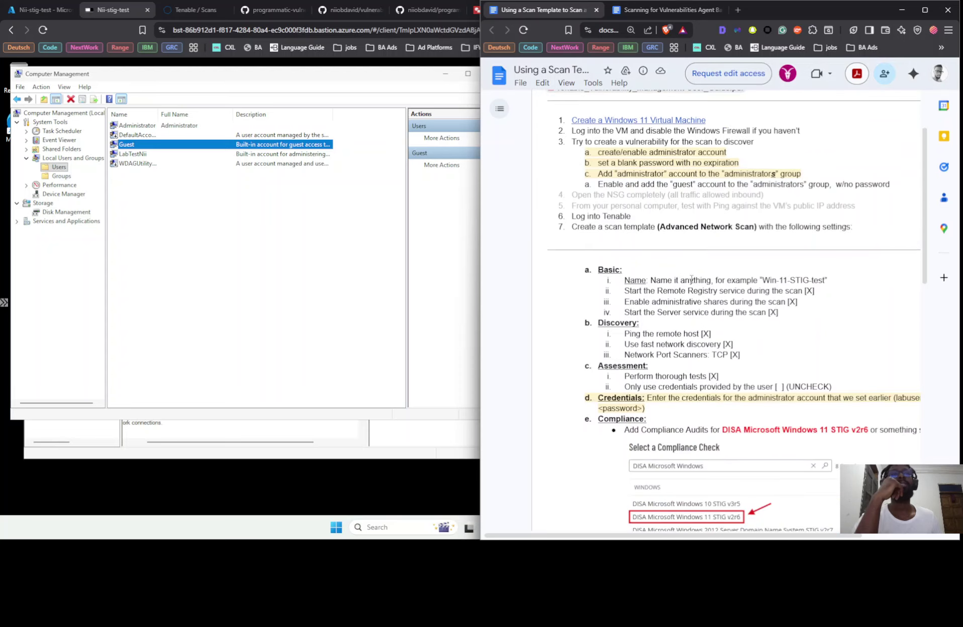
scroll(600, 216, down, 3)
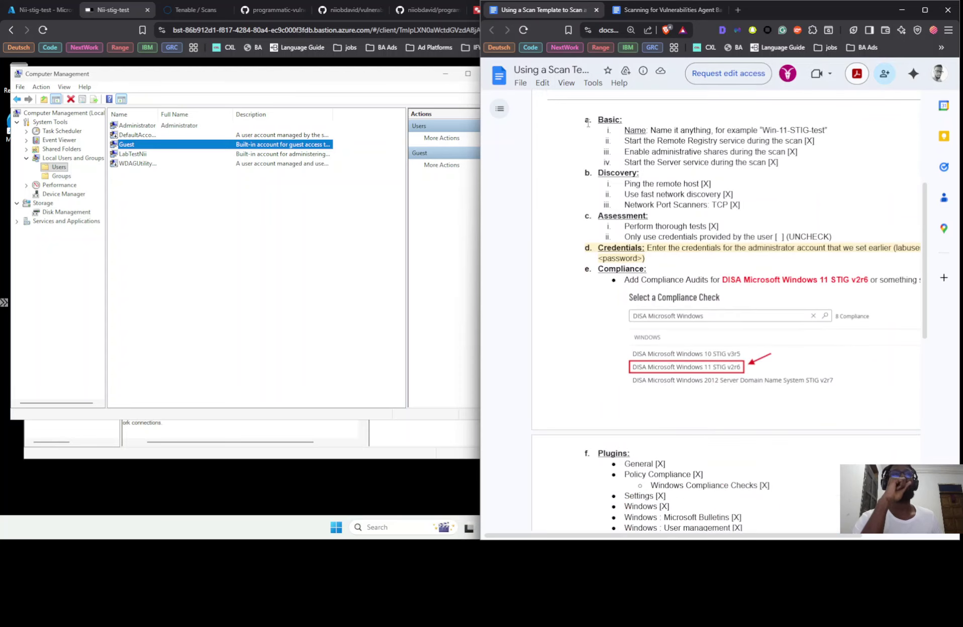
Step: Review the lab guide's plugin list and remaining steps, and check the Tenable scan template's Plugins and Basic settings against it
scroll(677, 319, down, 5)
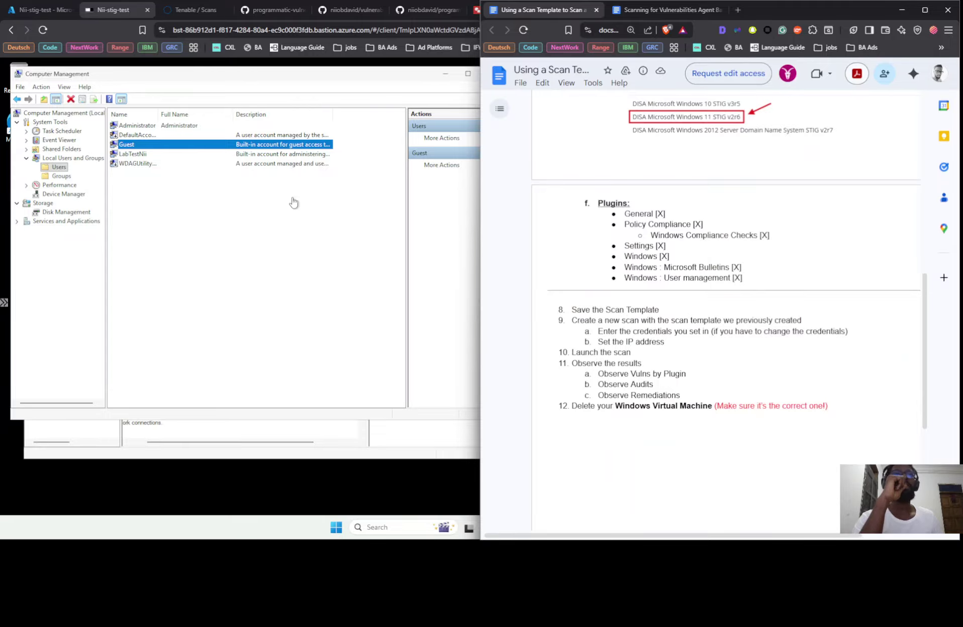
click(190, 7)
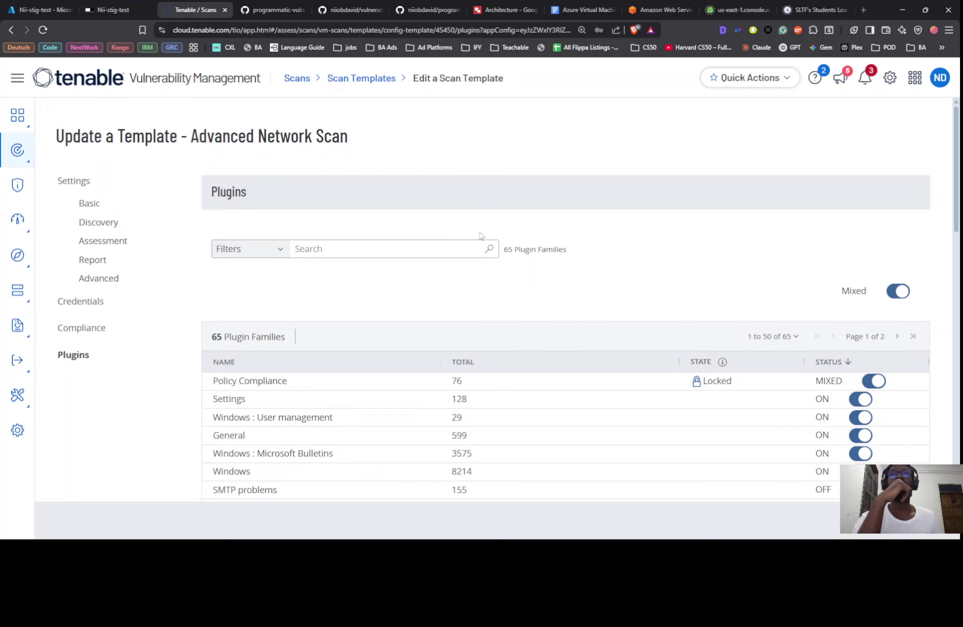
scroll(654, 303, down, 4)
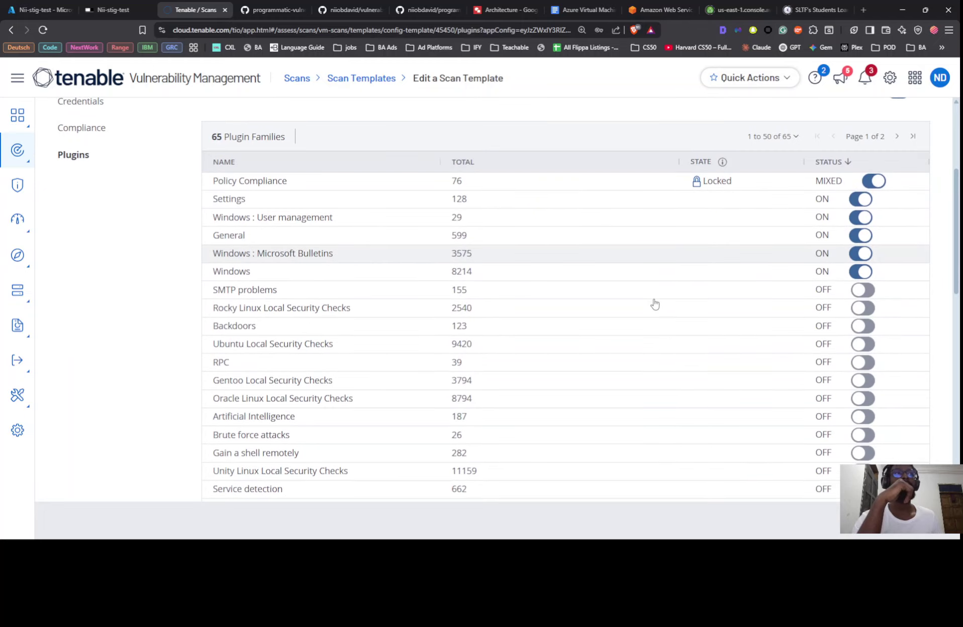
scroll(698, 308, up, 4)
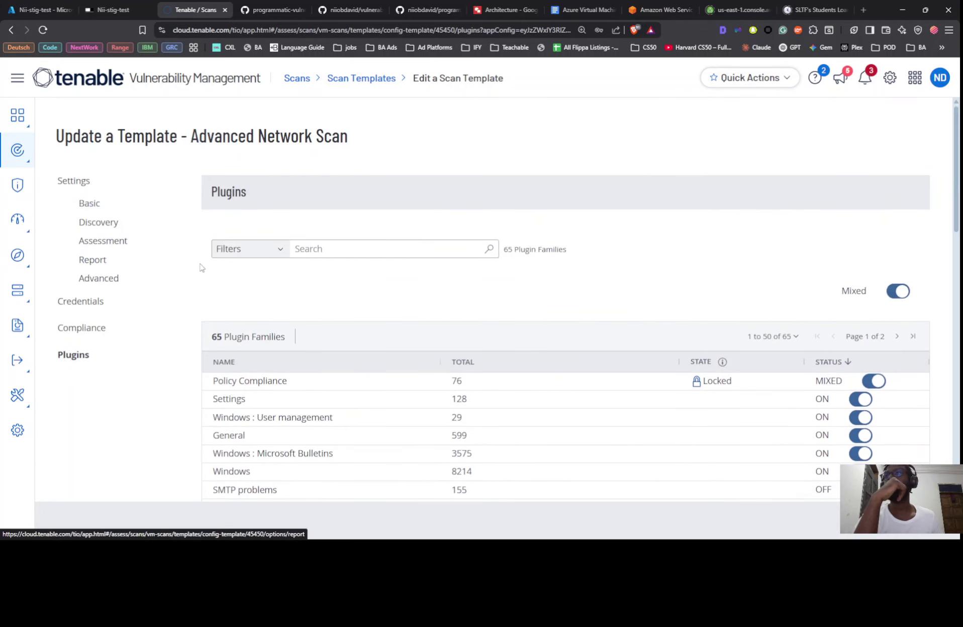
scroll(389, 310, down, 6)
scroll(409, 299, up, 6)
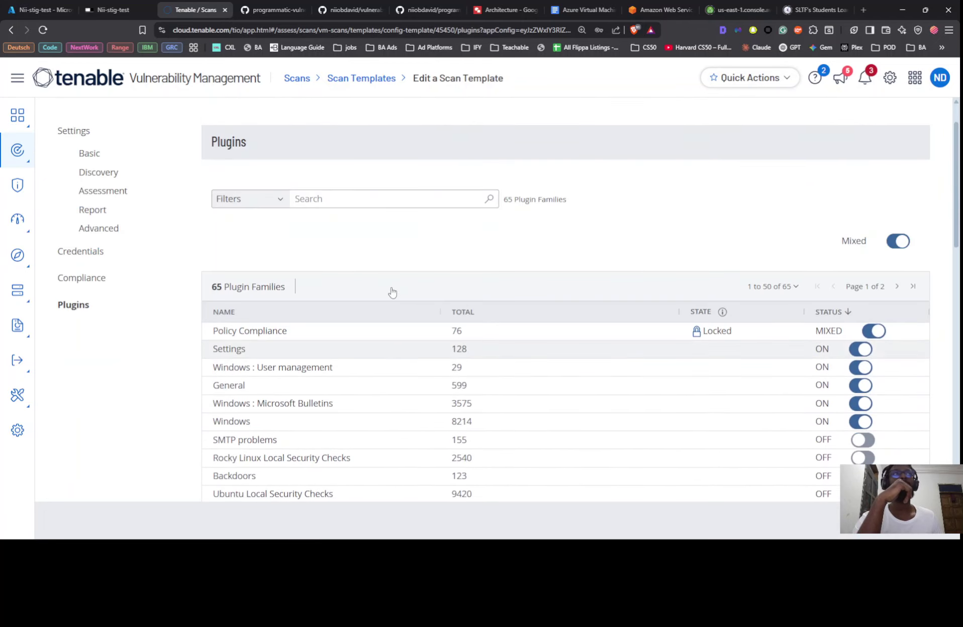
click(91, 205)
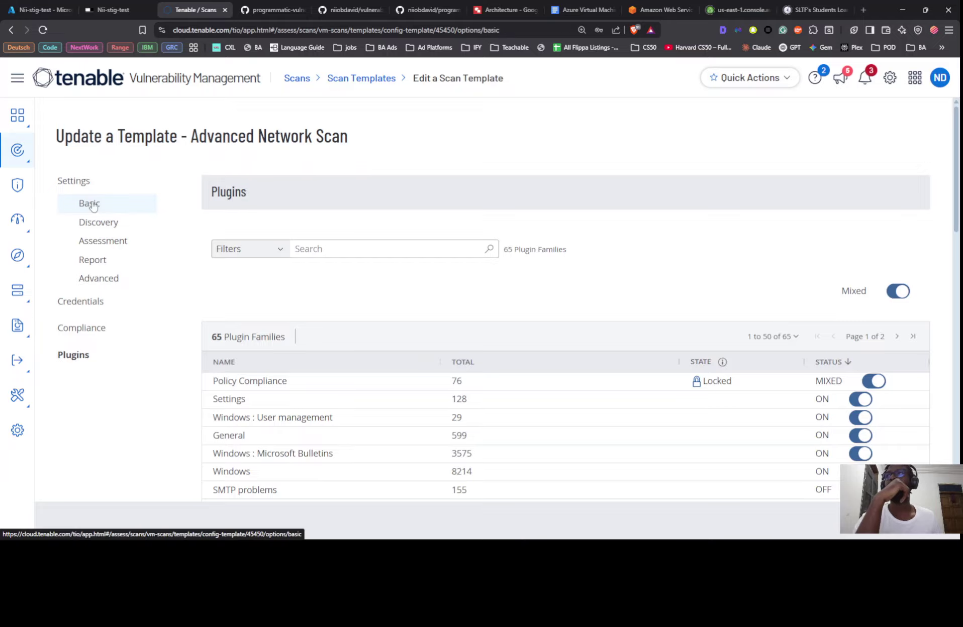
scroll(185, 212, down, 5)
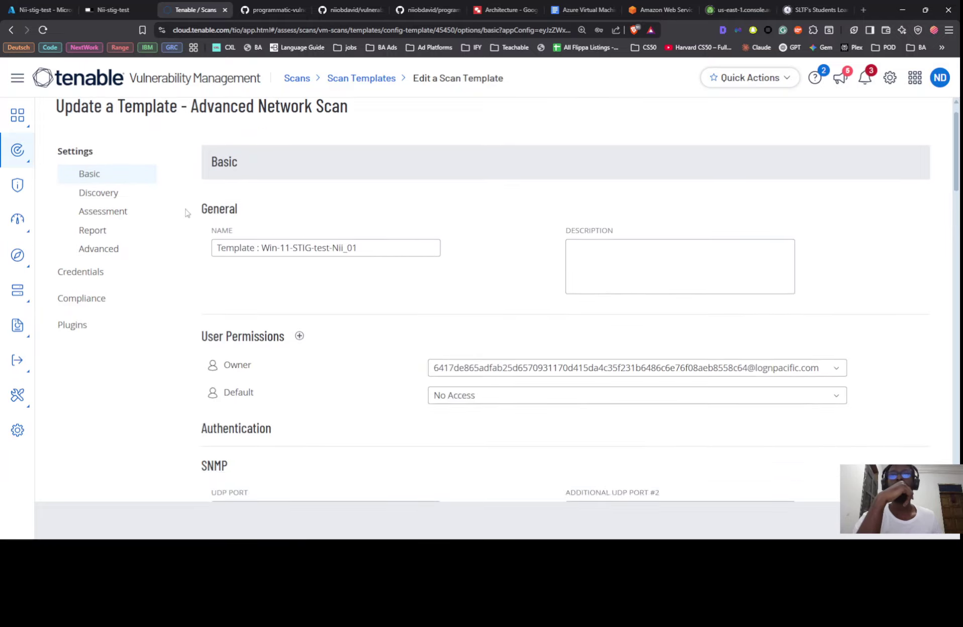
scroll(187, 214, down, 2)
scroll(191, 218, up, 5)
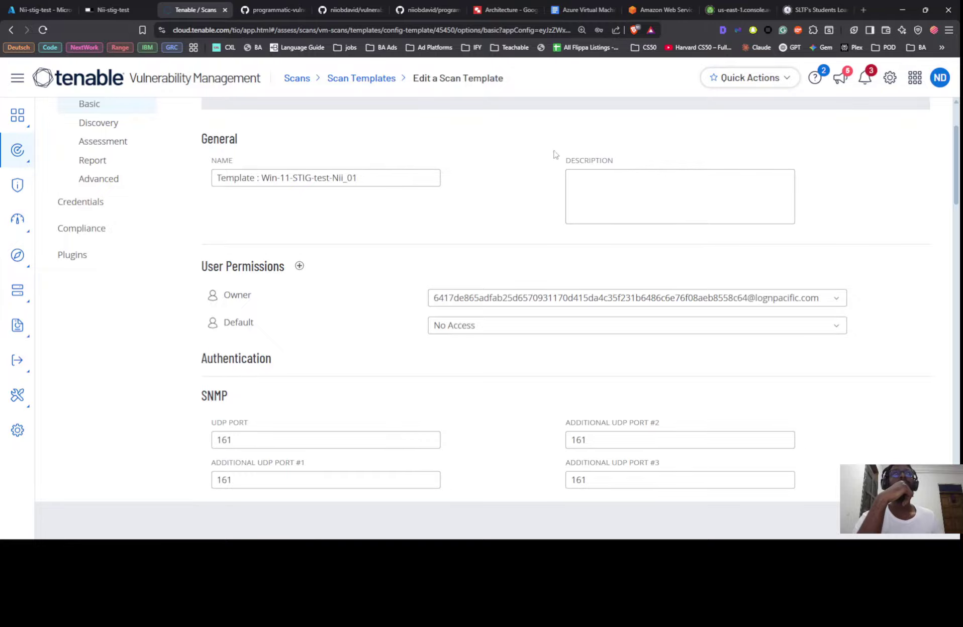
Step: Start a new scan from the user-defined template "Template : Win-11-STIG-test-Nii_01"
click(305, 80)
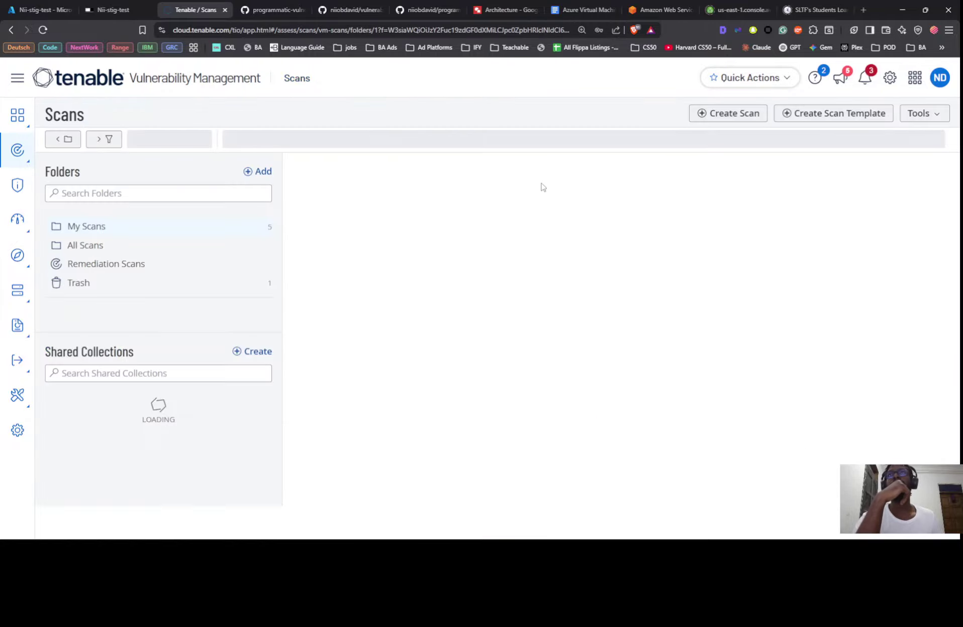
click(733, 121)
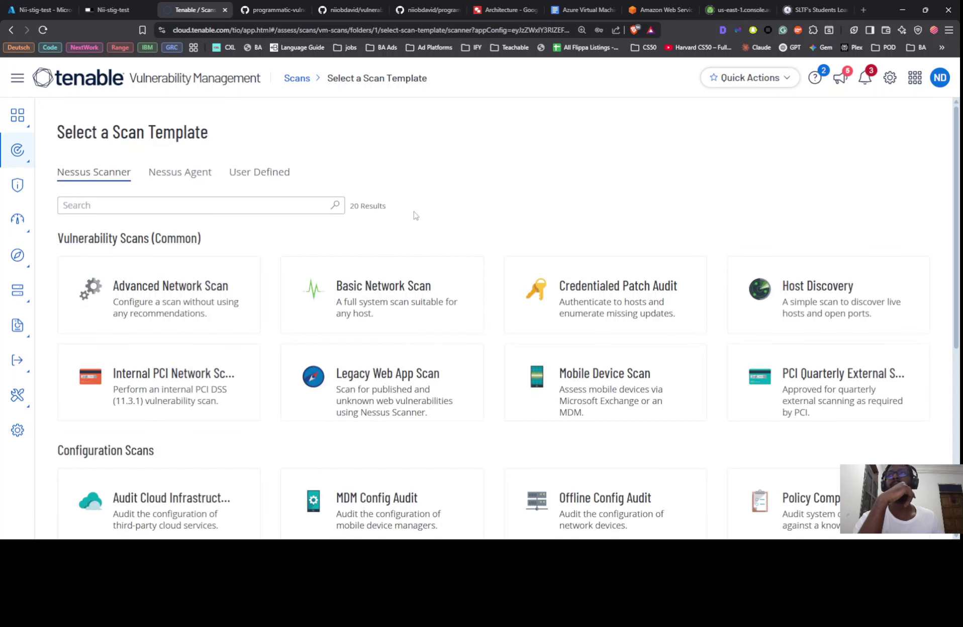
click(282, 176)
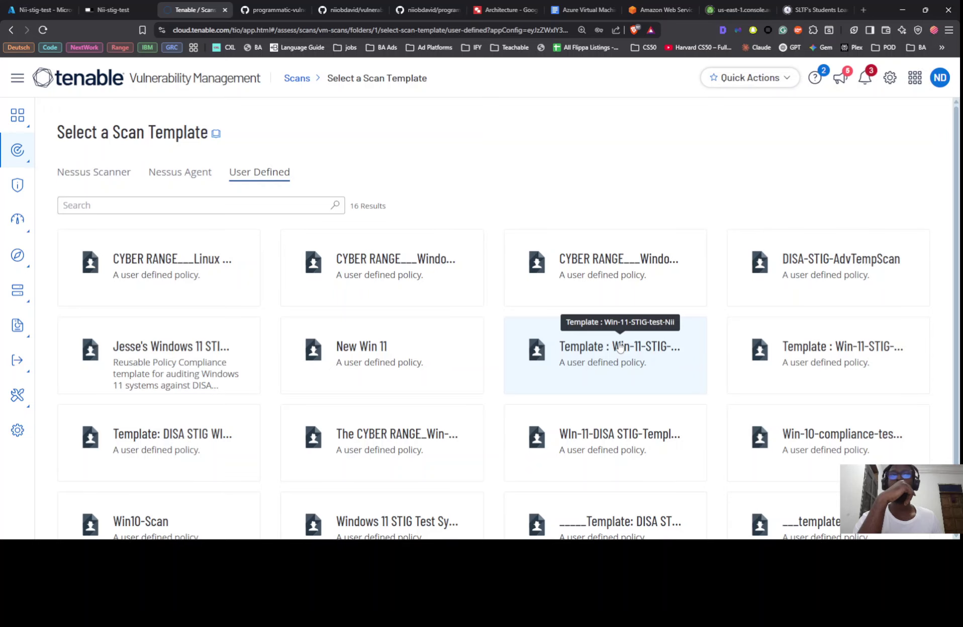
click(802, 355)
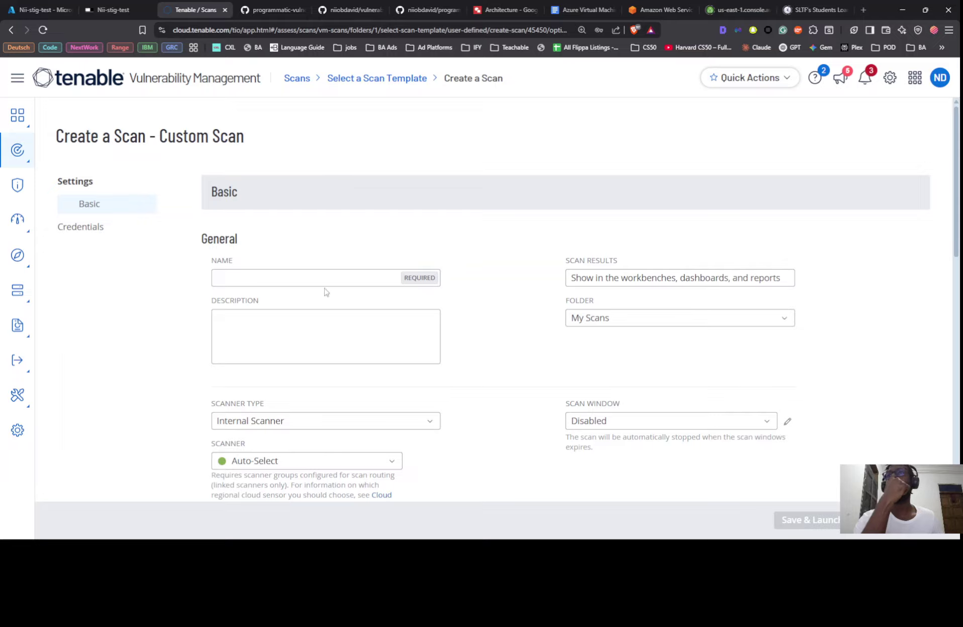
Step: Name the new scan Nii-stig-test_01
click(299, 280)
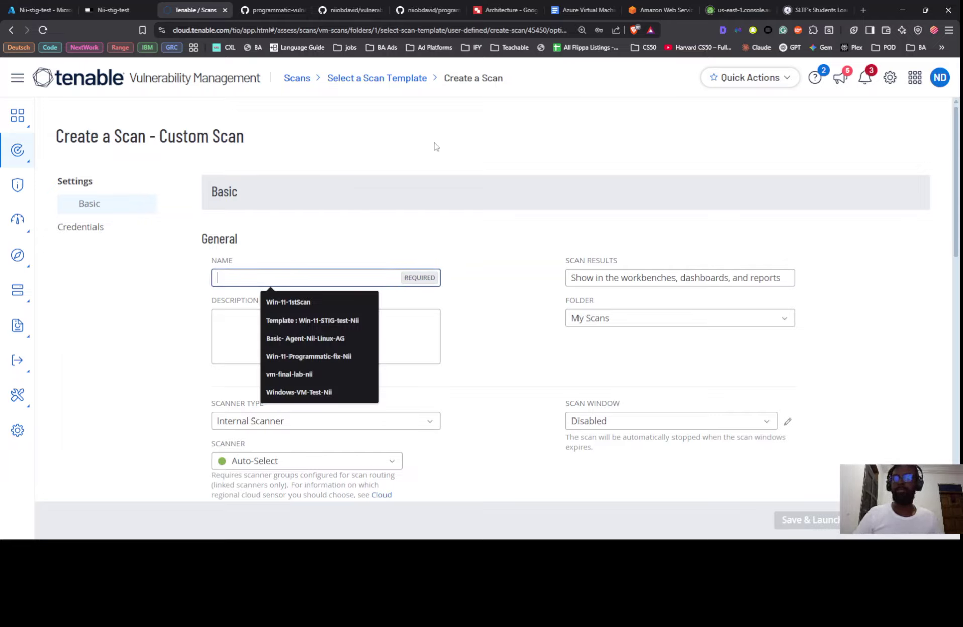
click(425, 183)
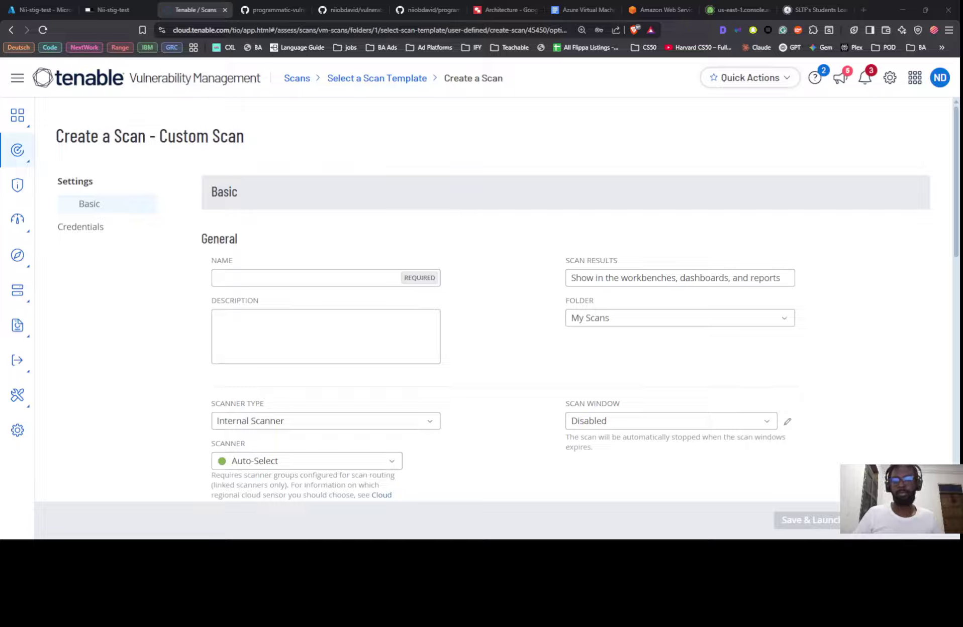
click(284, 278)
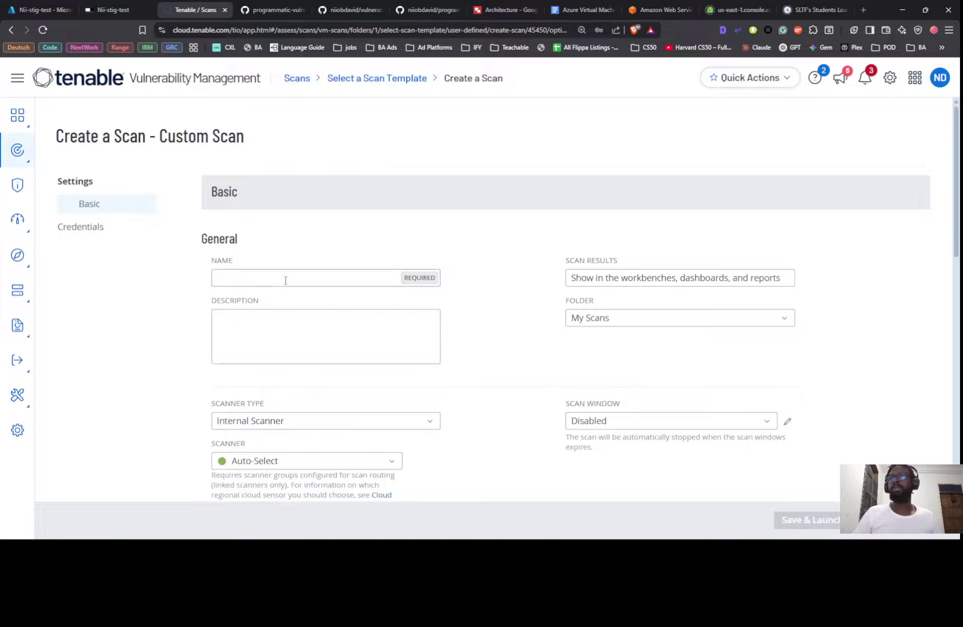
text(Nii-stig-test)
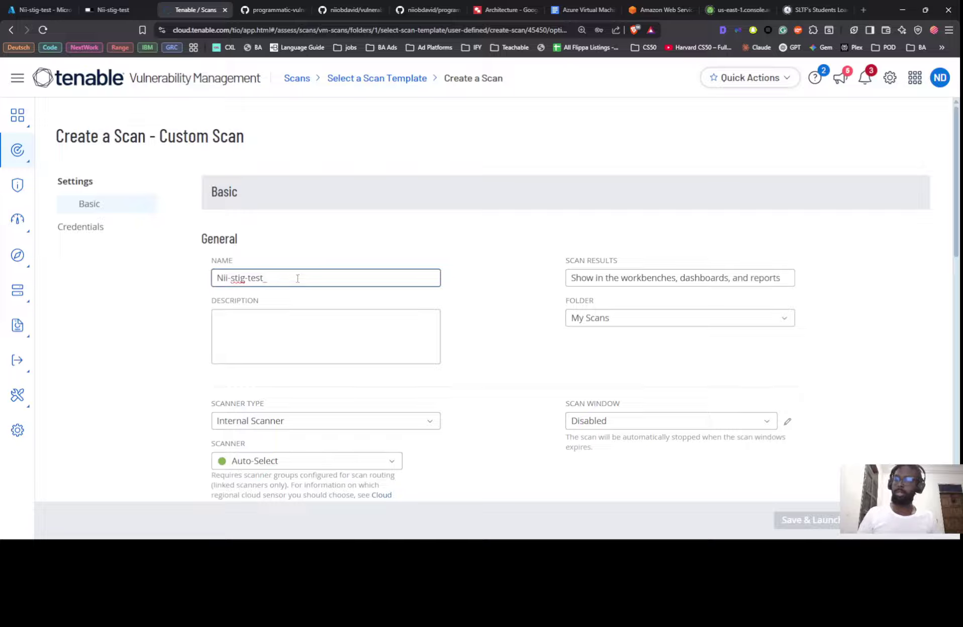
click(422, 229)
Step: Set the scan's internal scanner to LOCAL-SCAN-ENGINE-01
scroll(424, 227, down, 5)
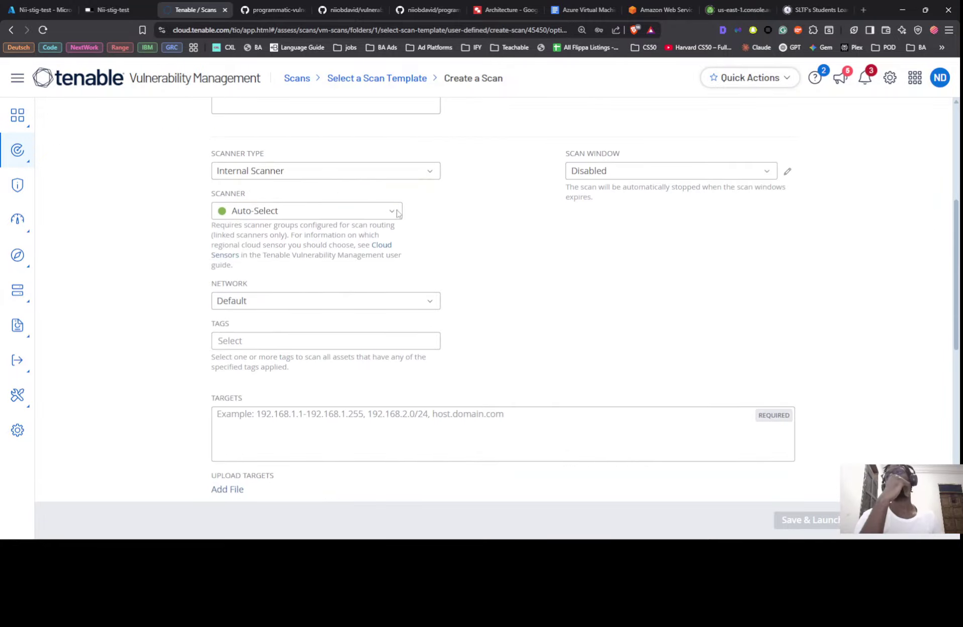
click(298, 210)
click(249, 413)
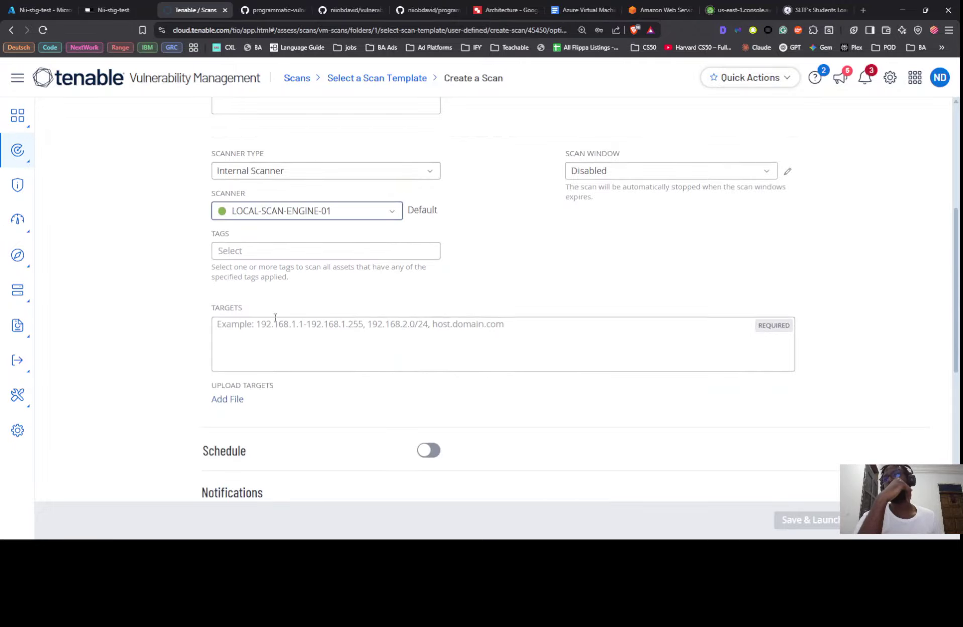
Step: Copy the Nii-stig-test VM's private IP address 10.1.0.210 from the Azure portal into the Tenable scan's targets
click(38, 9)
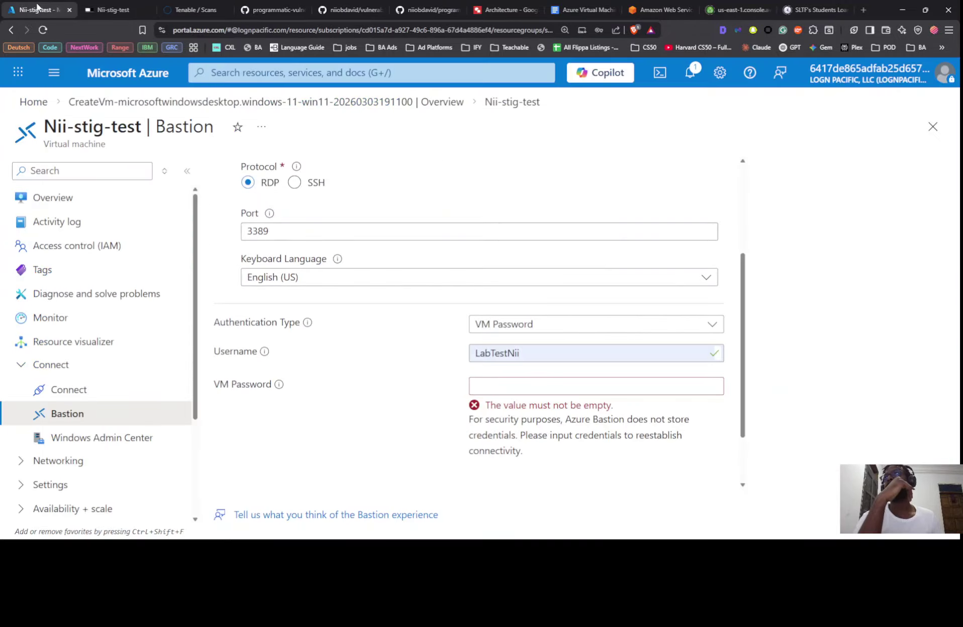
click(78, 198)
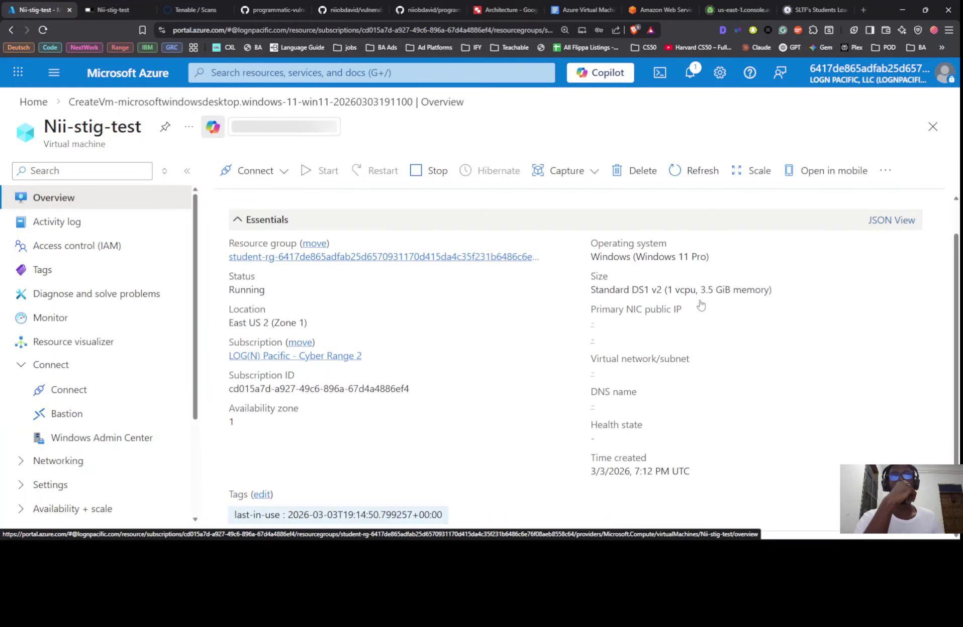
scroll(701, 305, down, 10)
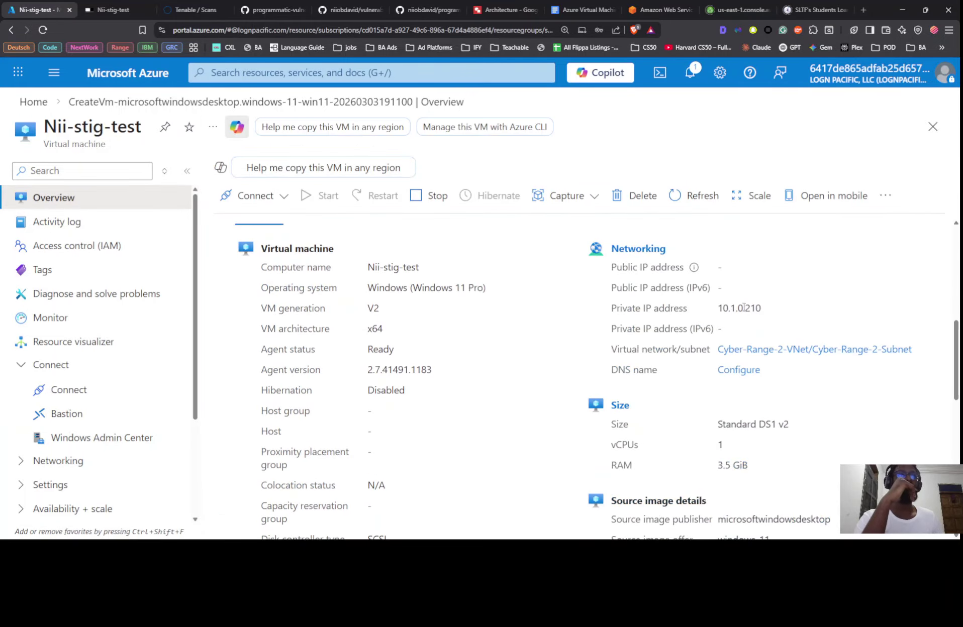
double_click(743, 308)
key(ctrl+c)
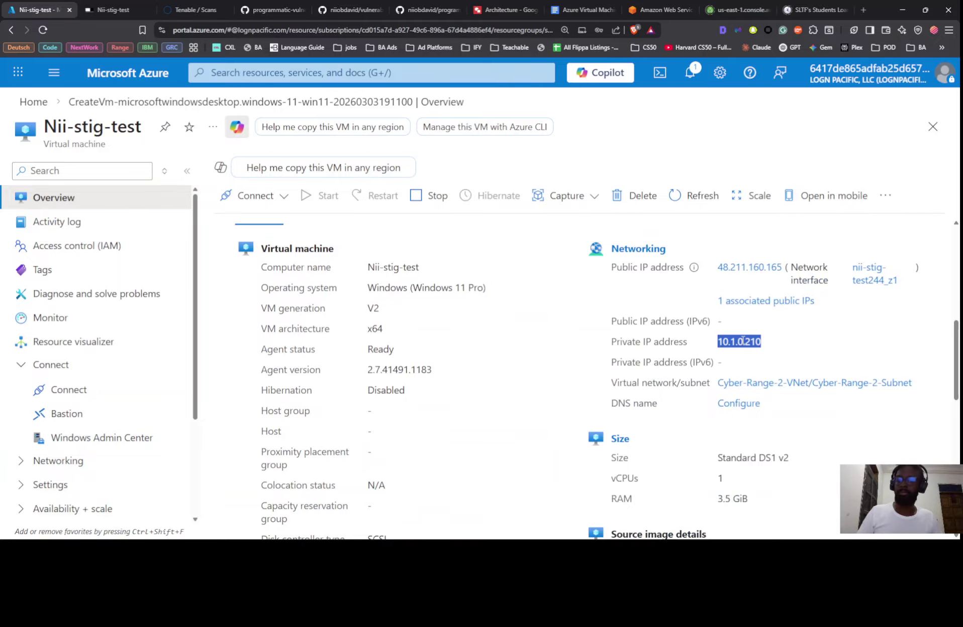
click(196, 6)
click(267, 338)
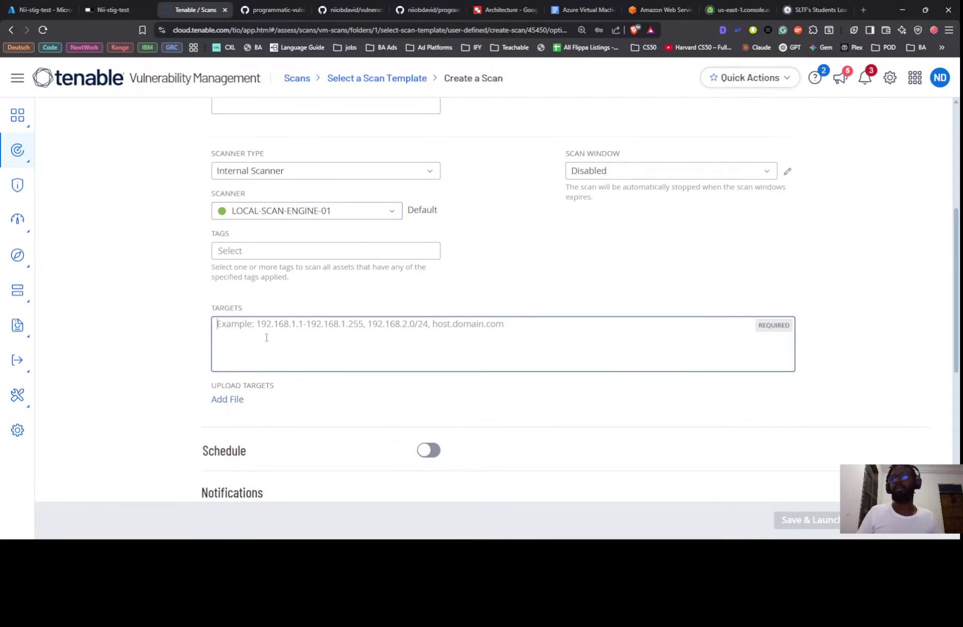
key(ctrl+v)
Step: Check the new scan's Basic and Credentials settings, keeping the template's credentials, and save the scan
scroll(445, 260, down, 5)
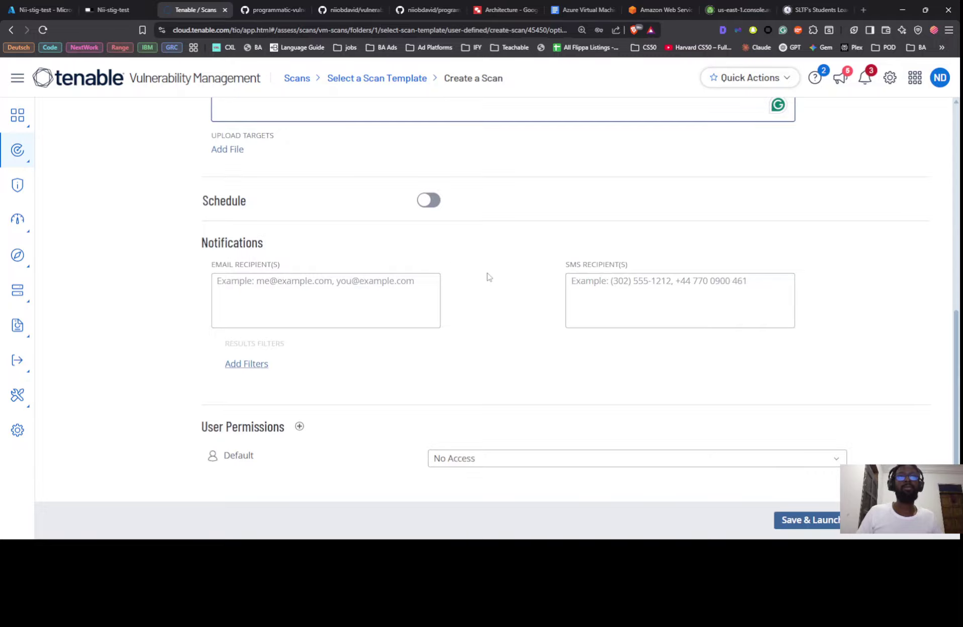
scroll(443, 267, up, 5)
scroll(400, 261, up, 5)
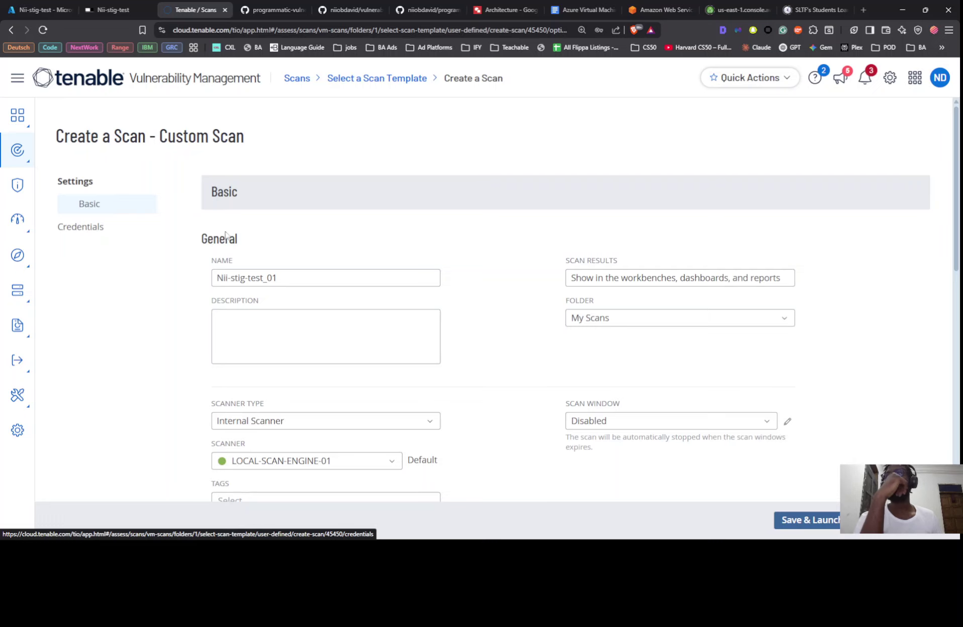
click(80, 227)
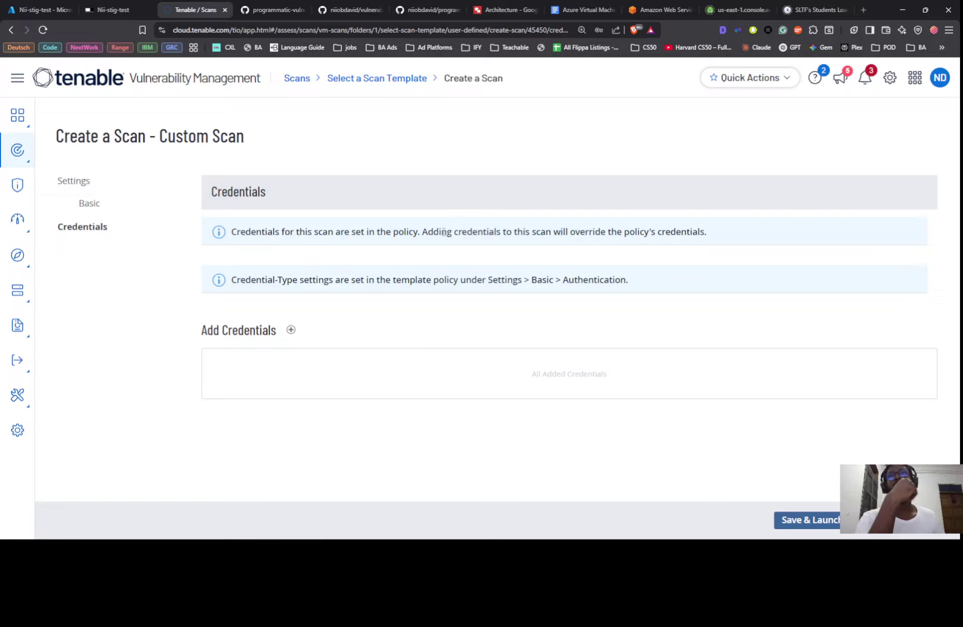
click(97, 206)
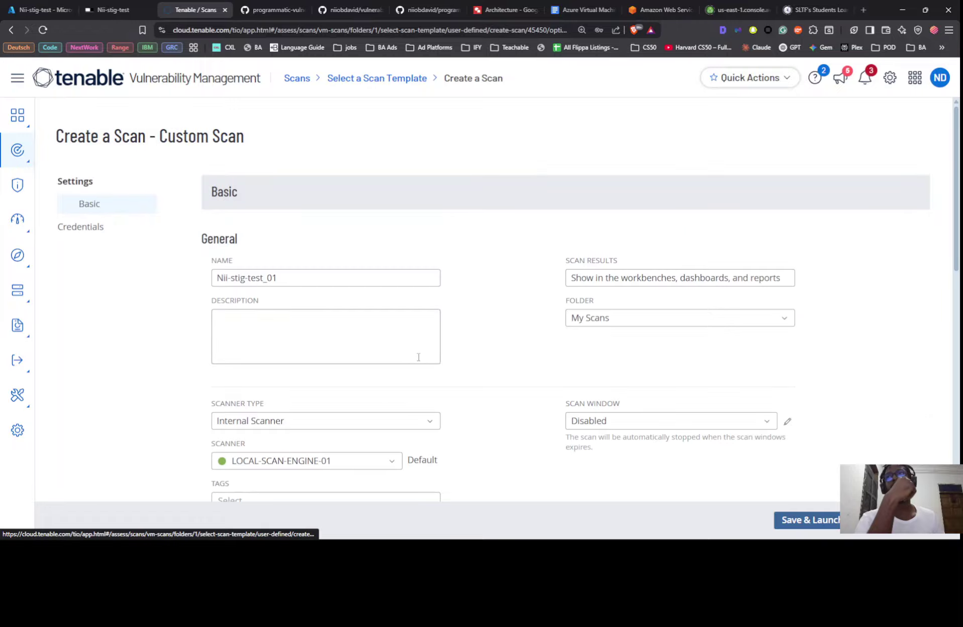
scroll(479, 312, down, 5)
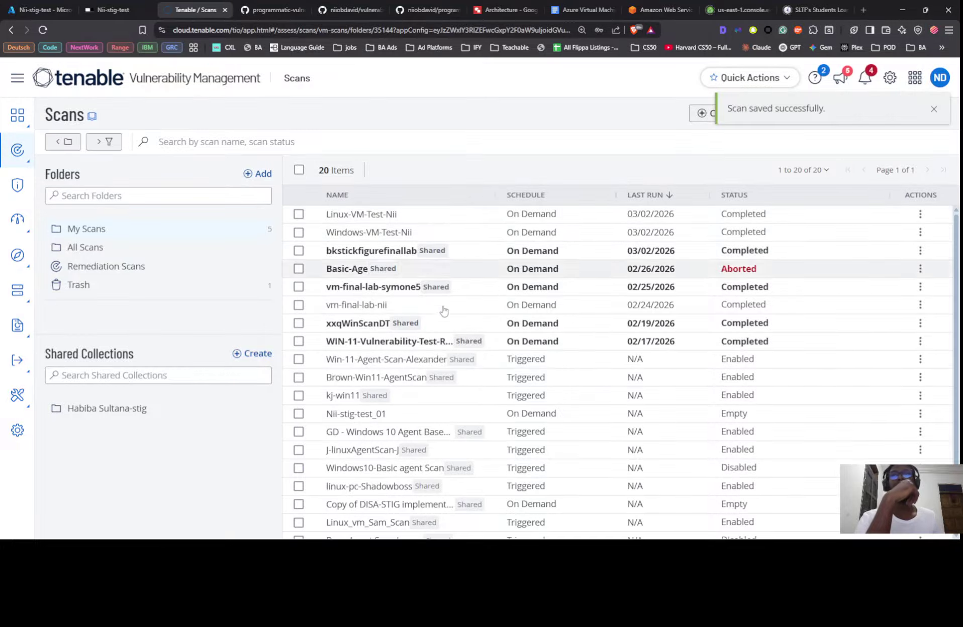
Step: Launch the Nii-stig-test_01 scan from the scan list
scroll(418, 297, down, 1)
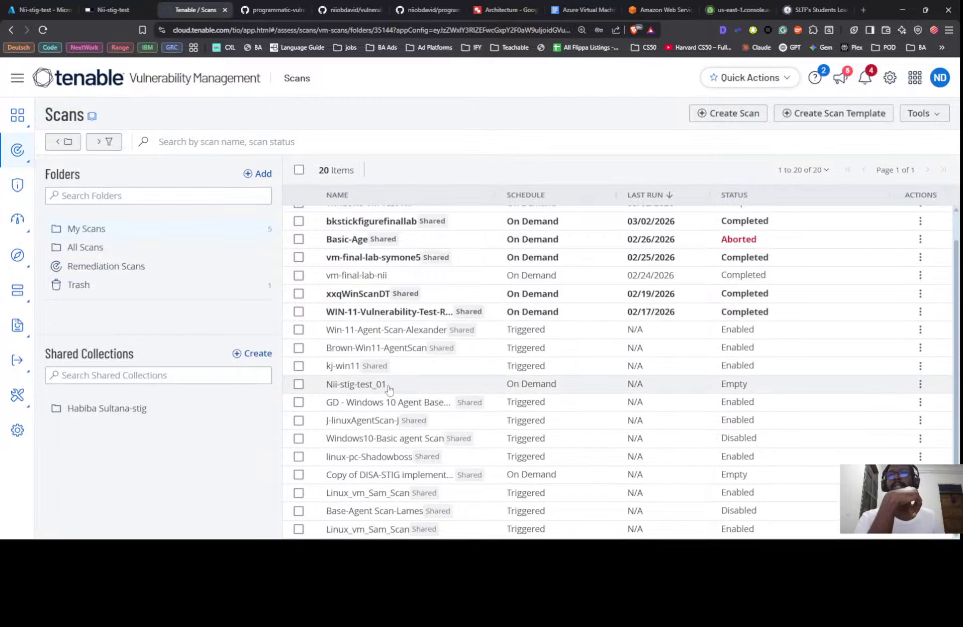
click(920, 385)
click(842, 342)
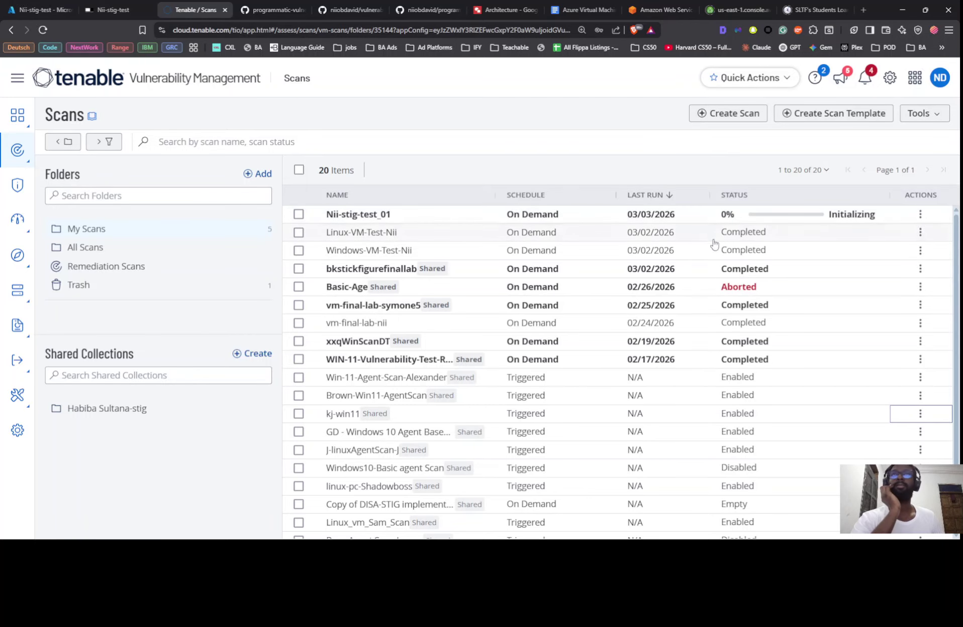
Step: Check the lab guide's remaining steps and the VM's remote session, and return to the Tenable scan list
key(alt+Tab)
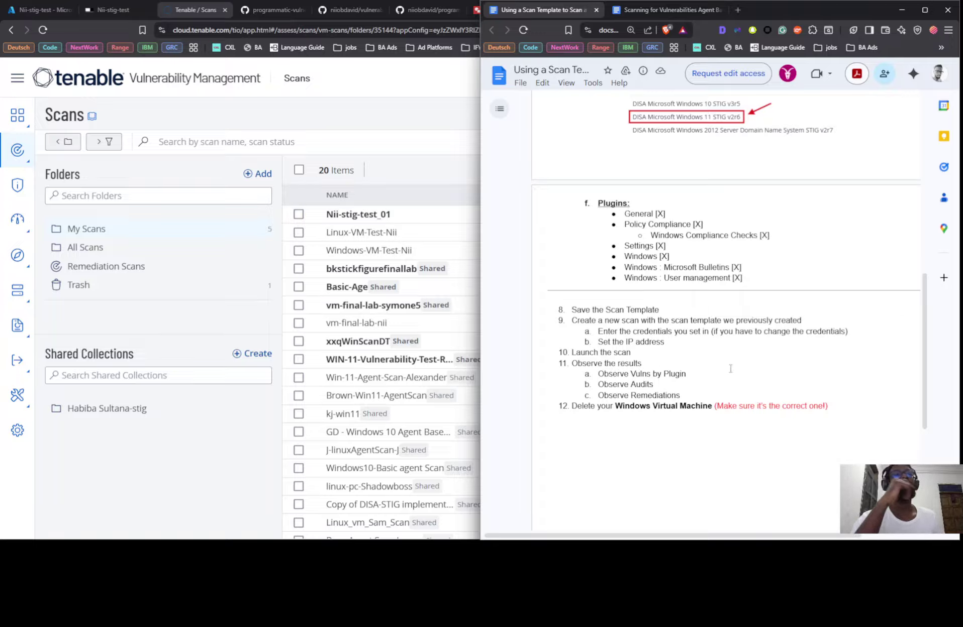
click(116, 11)
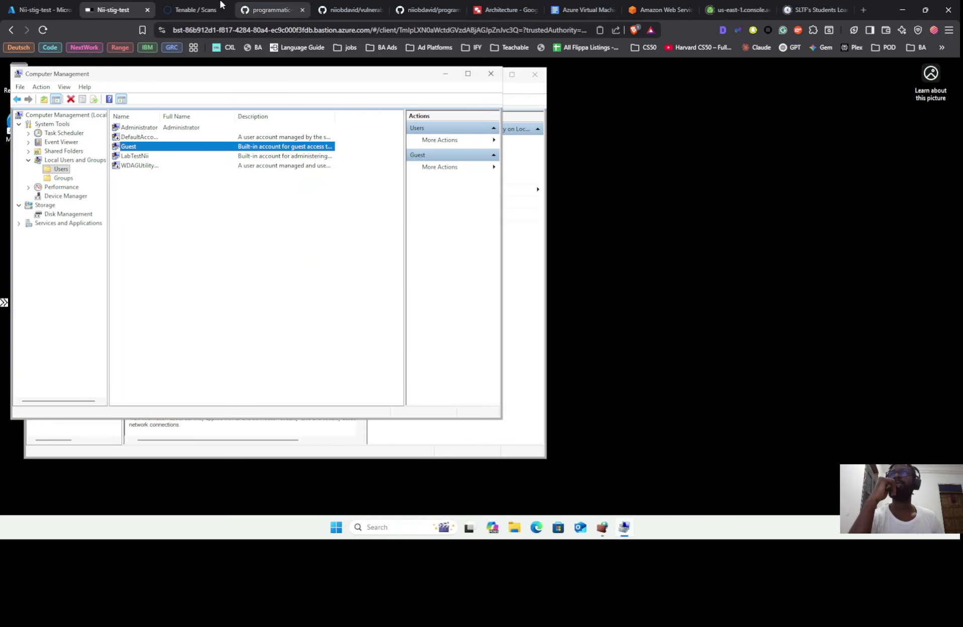
click(194, 10)
Step: Open the full details of the completed Nii-stig-test_01 scan to view its vulnerabilities by plugin
mouse_move(802, 215)
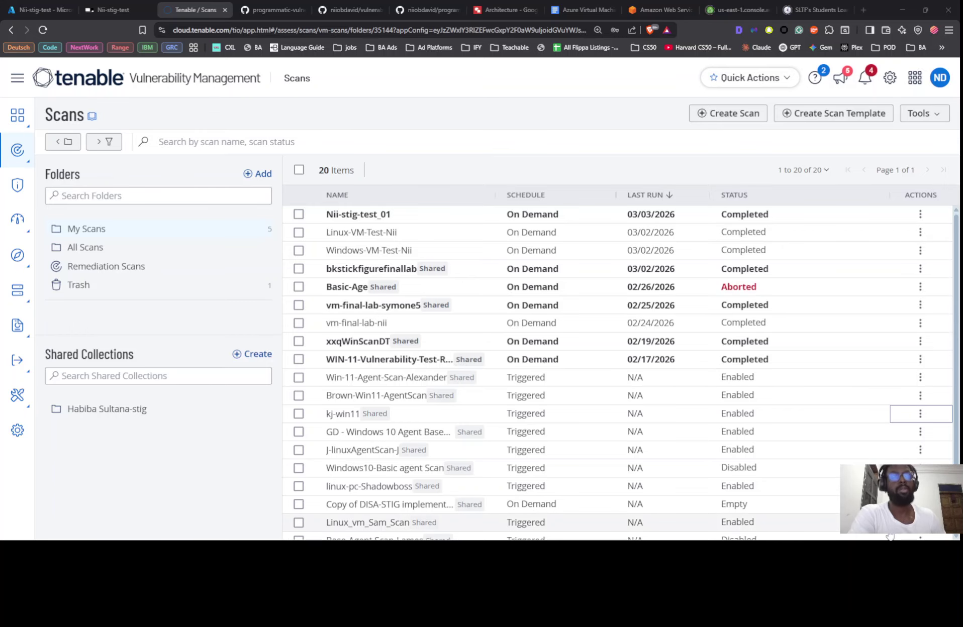
click(744, 214)
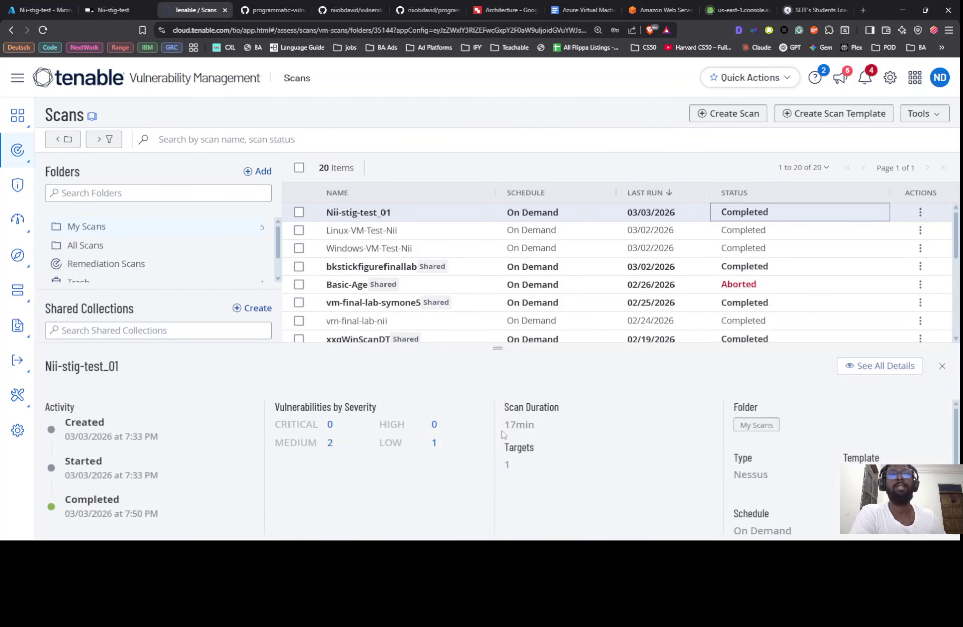
click(855, 372)
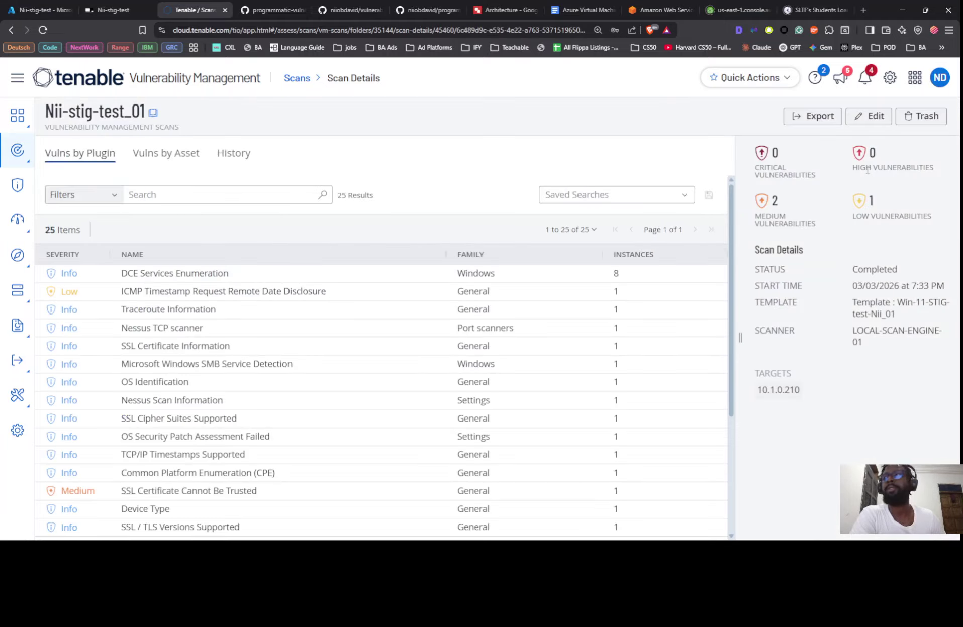
Step: Sort the scan's vulnerabilities by severity, highest first, and review the whole plugin list
click(71, 254)
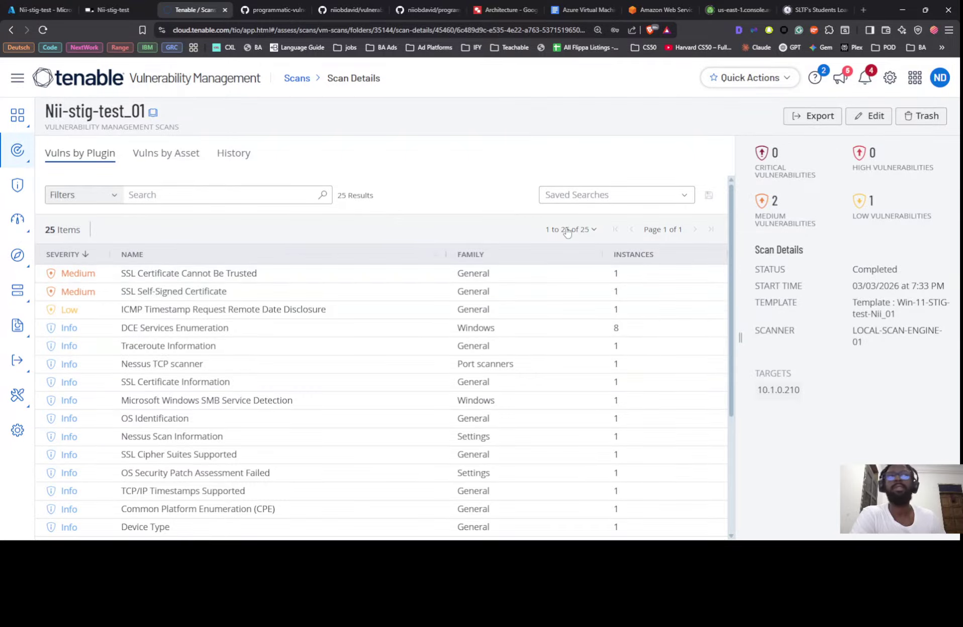
scroll(554, 292, down, 1)
scroll(555, 293, up, 1)
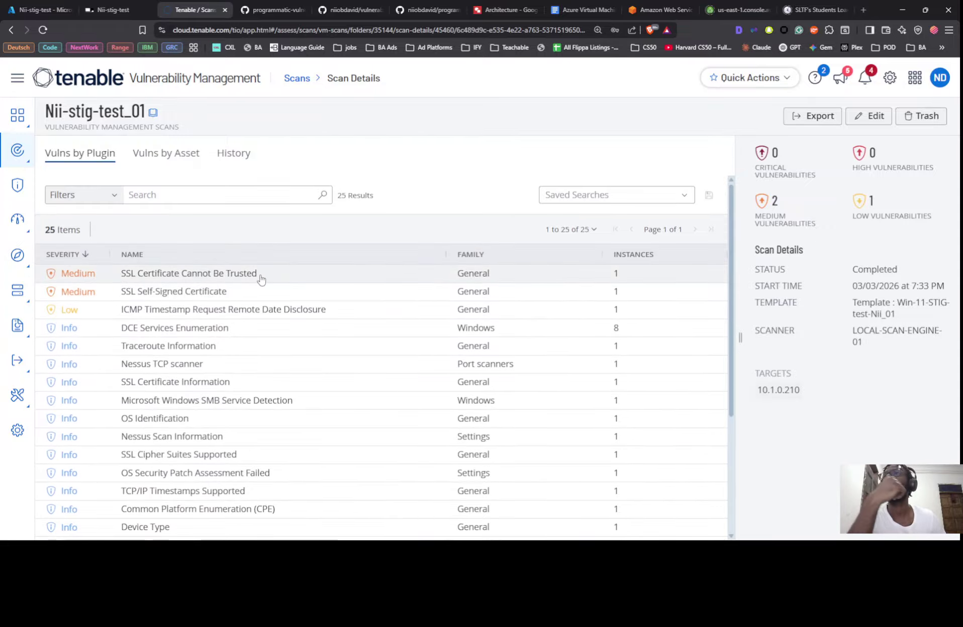
scroll(267, 286, down, 3)
scroll(266, 285, down, 1)
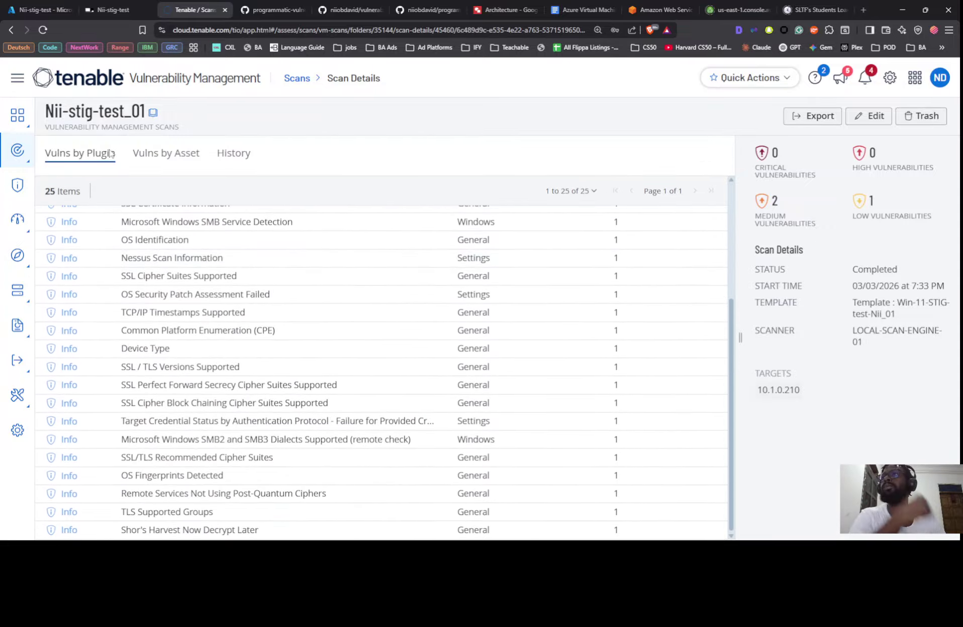
Step: Check the scan's vulnerabilities by asset and its run history, and return to the plugin view
click(154, 160)
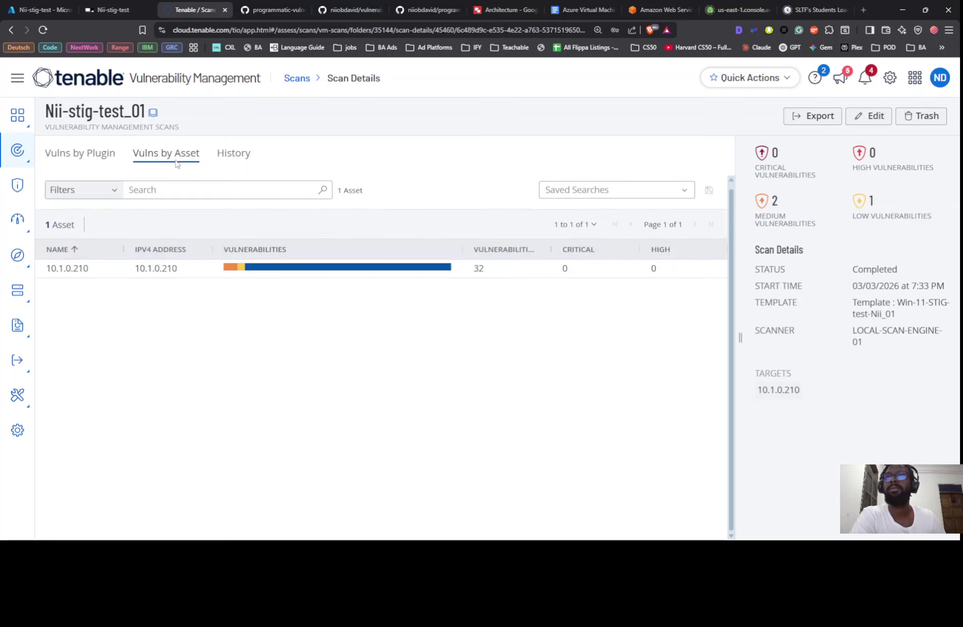
click(234, 159)
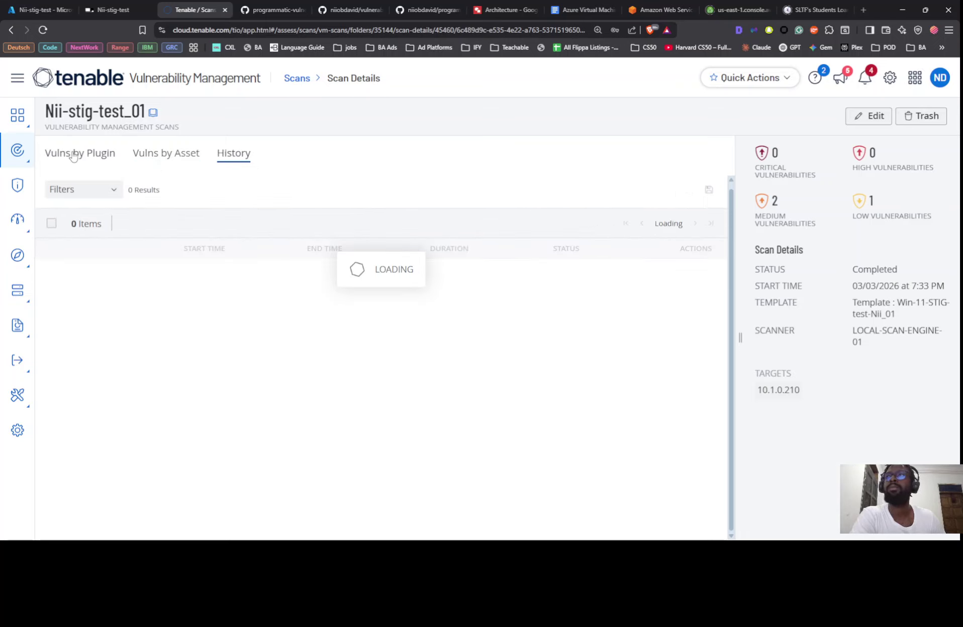
click(74, 156)
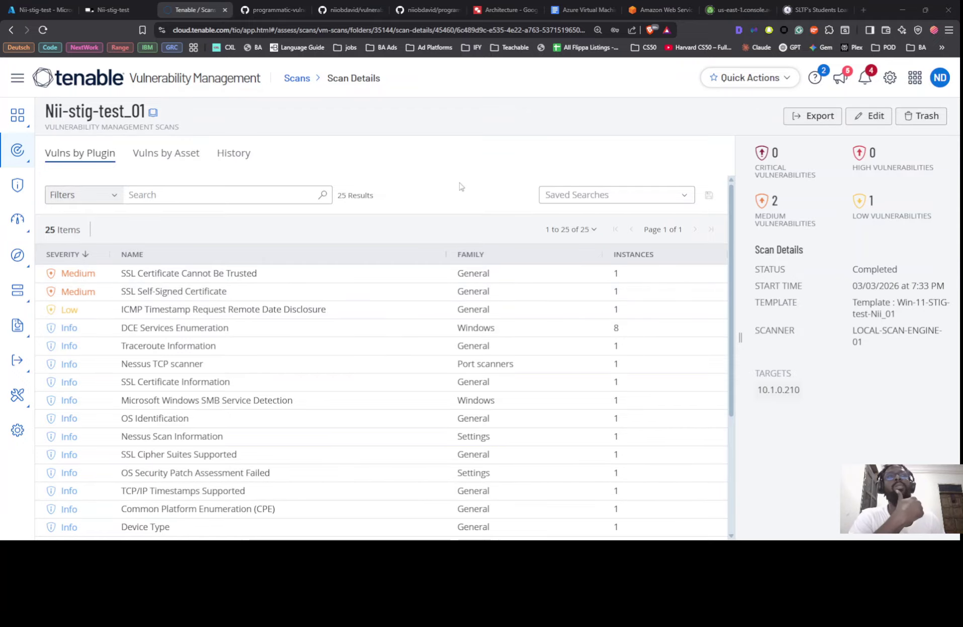
Step: Read the details of the "Target Credential Status by Authentication Protocol - Failure for Provided Credentials" finding and return to the scan details
scroll(310, 326, down, 5)
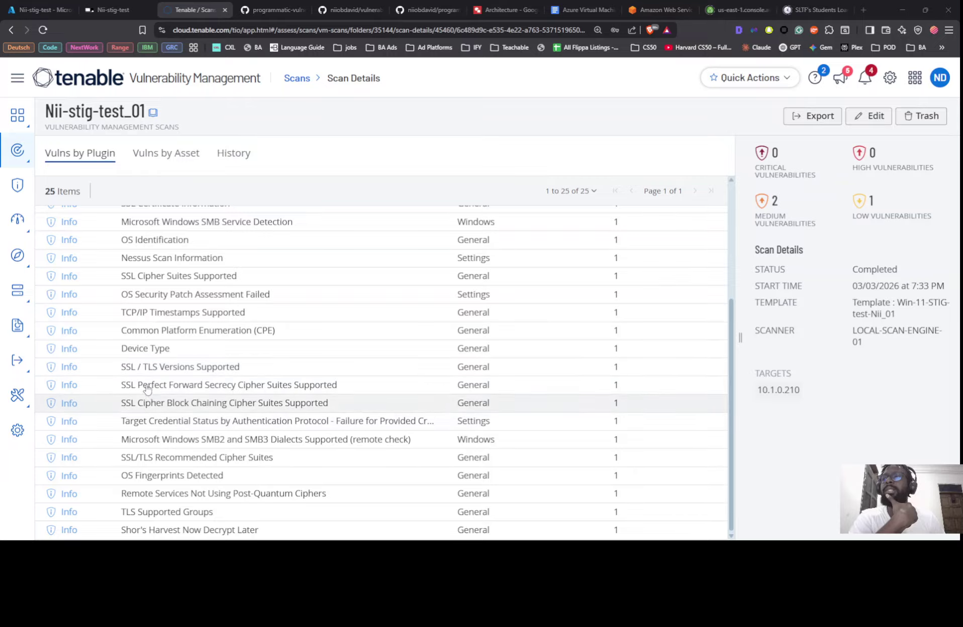
click(158, 427)
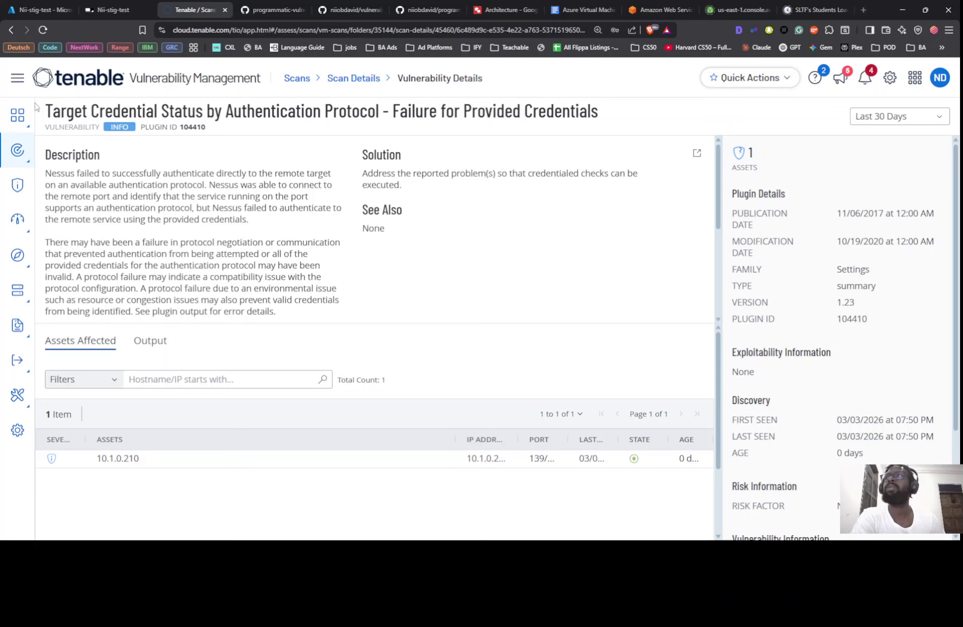
click(355, 80)
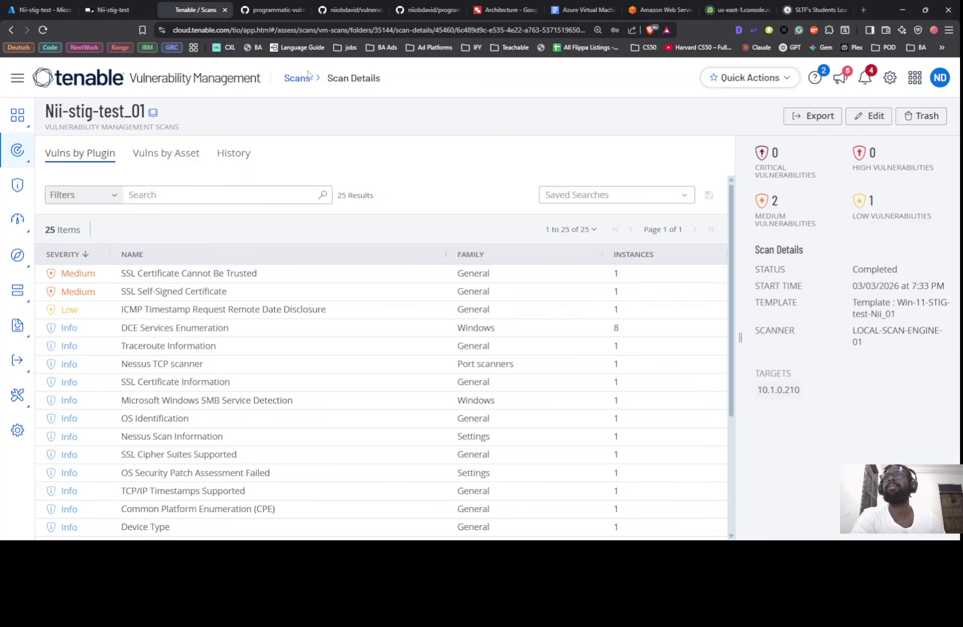
Step: Open the Nii-stig-test_01 scan for editing from the scan list and go to its Credentials settings
click(296, 83)
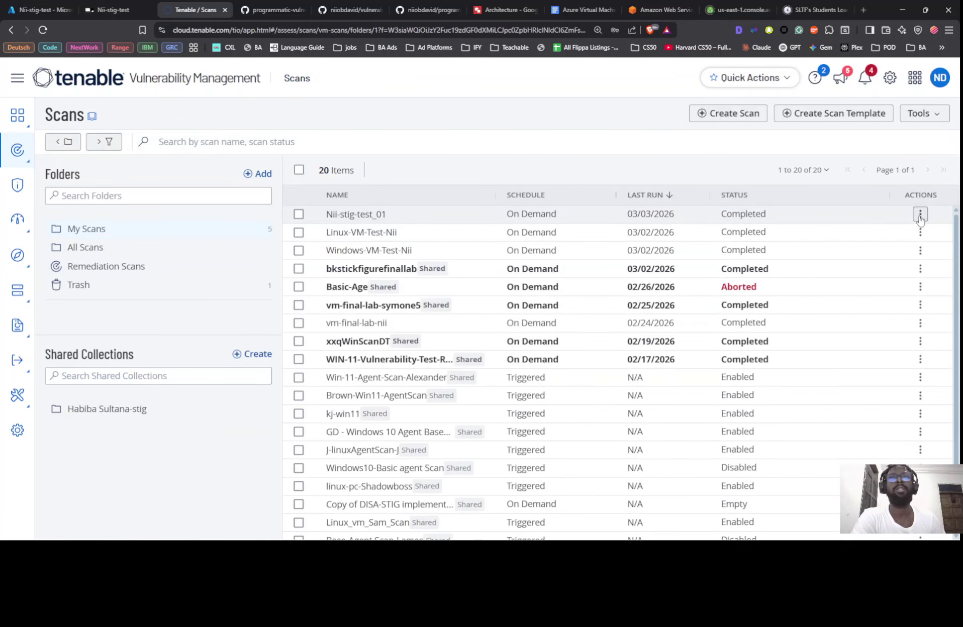
click(920, 215)
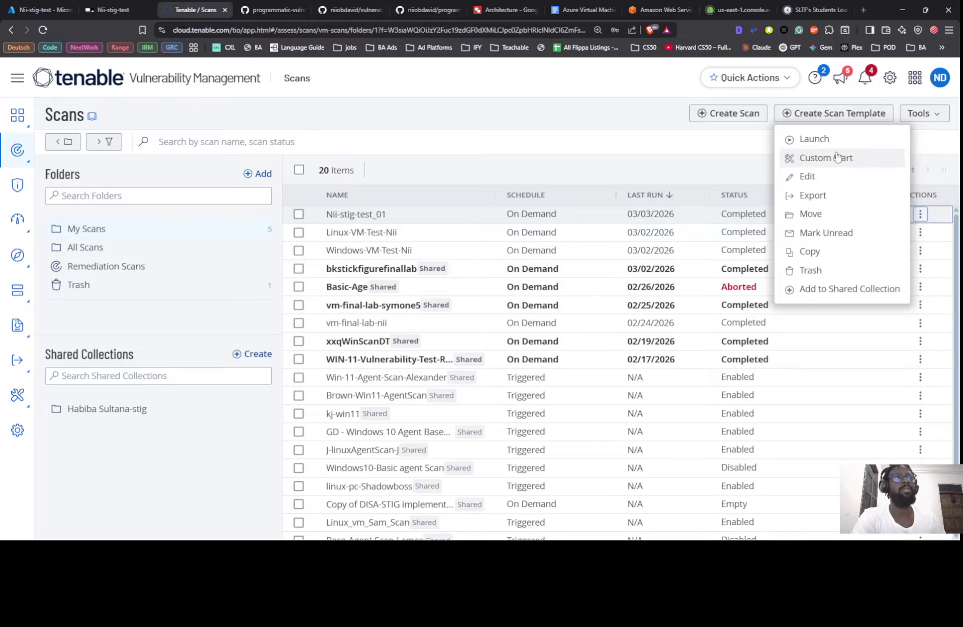
click(808, 176)
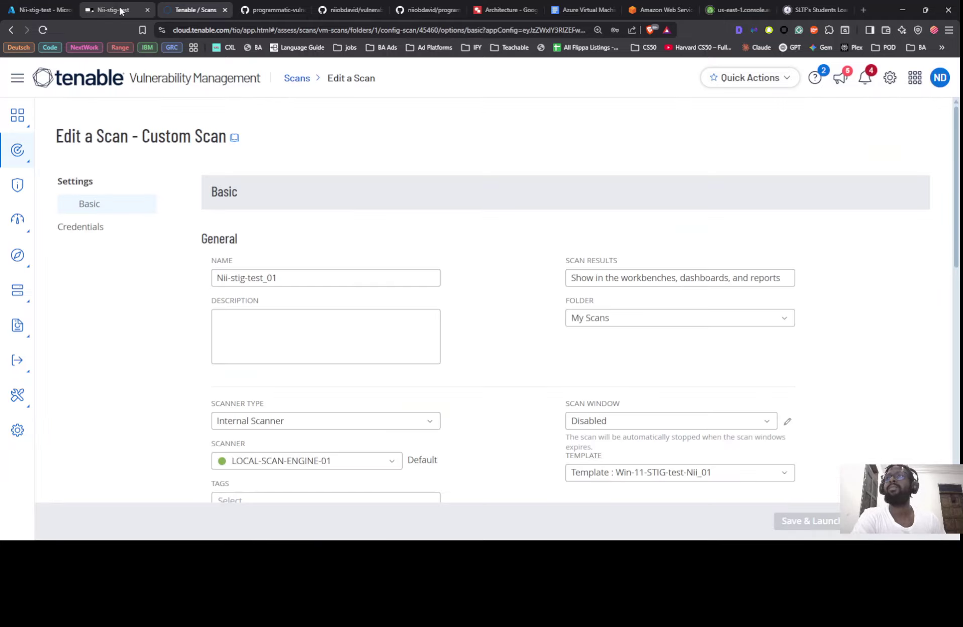
click(94, 230)
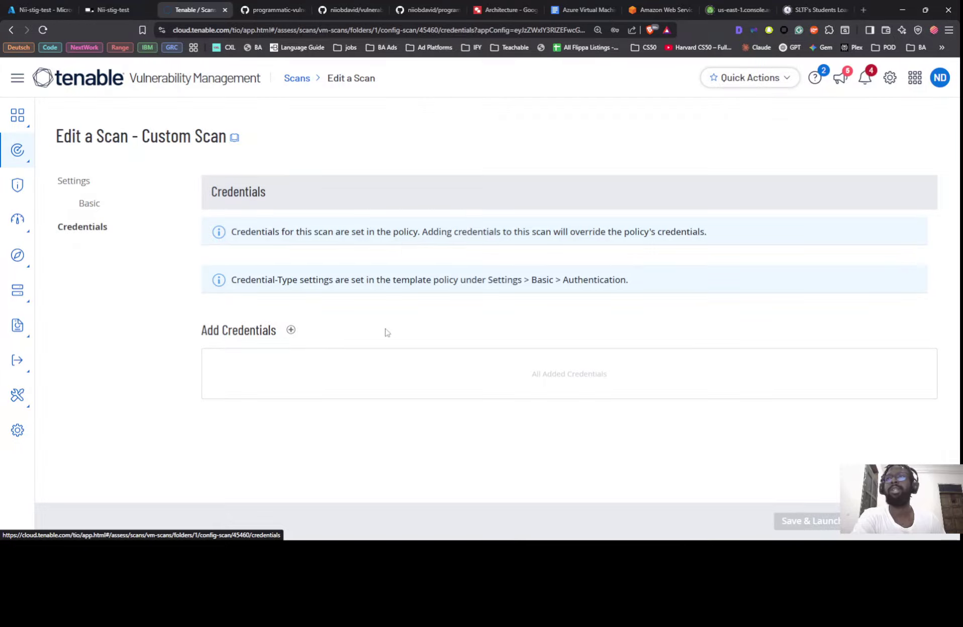
Step: Add a Windows host credential to the scan and fill in the VM account's username from the clipboard history
click(291, 329)
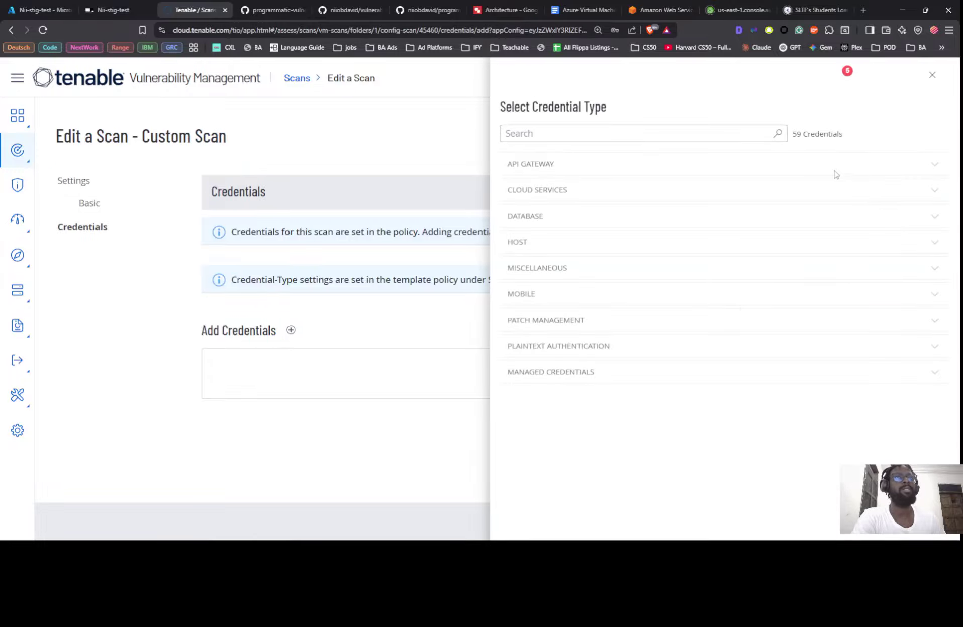
click(937, 246)
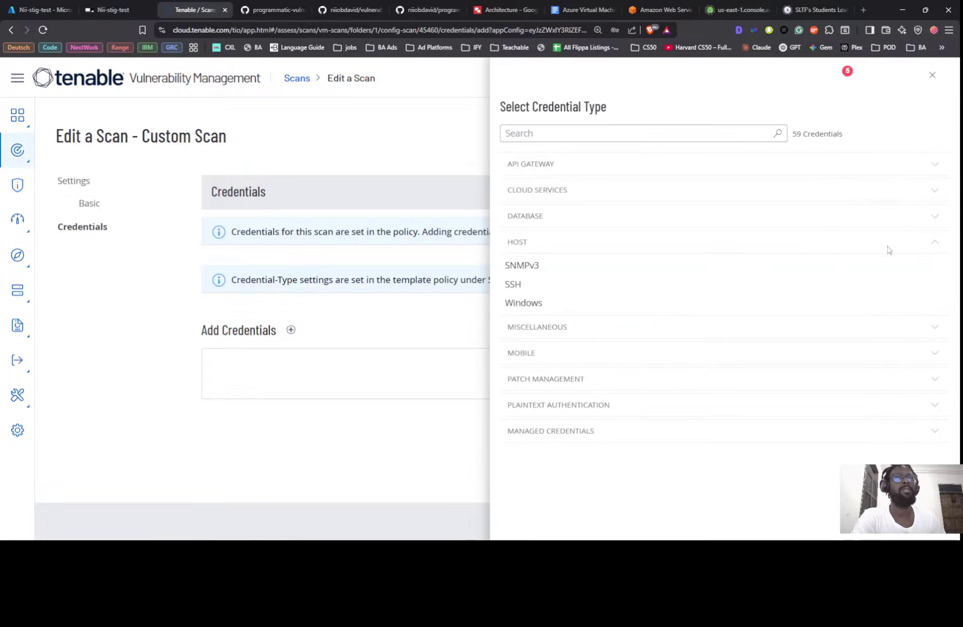
click(524, 303)
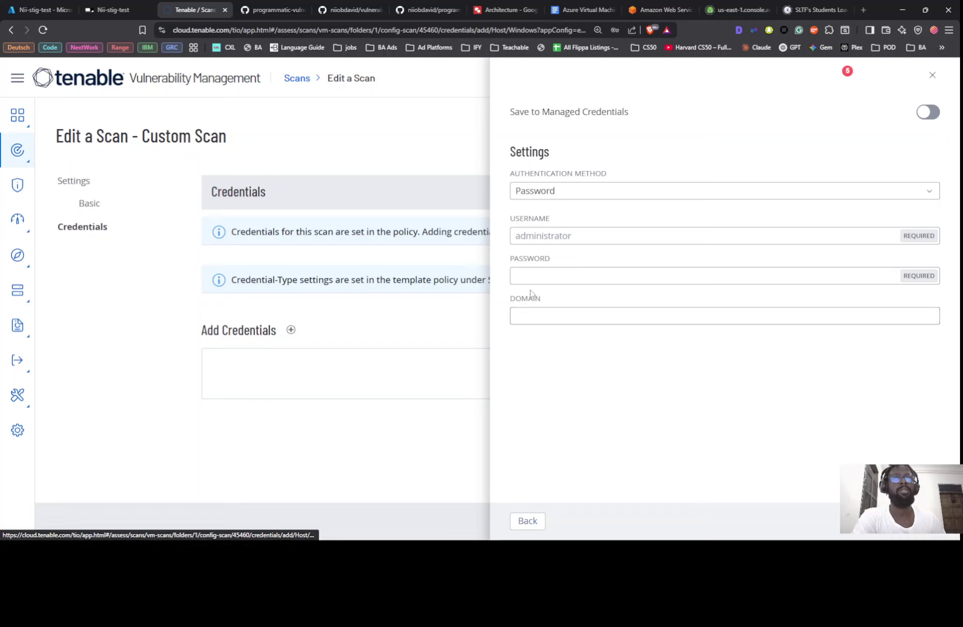
click(574, 234)
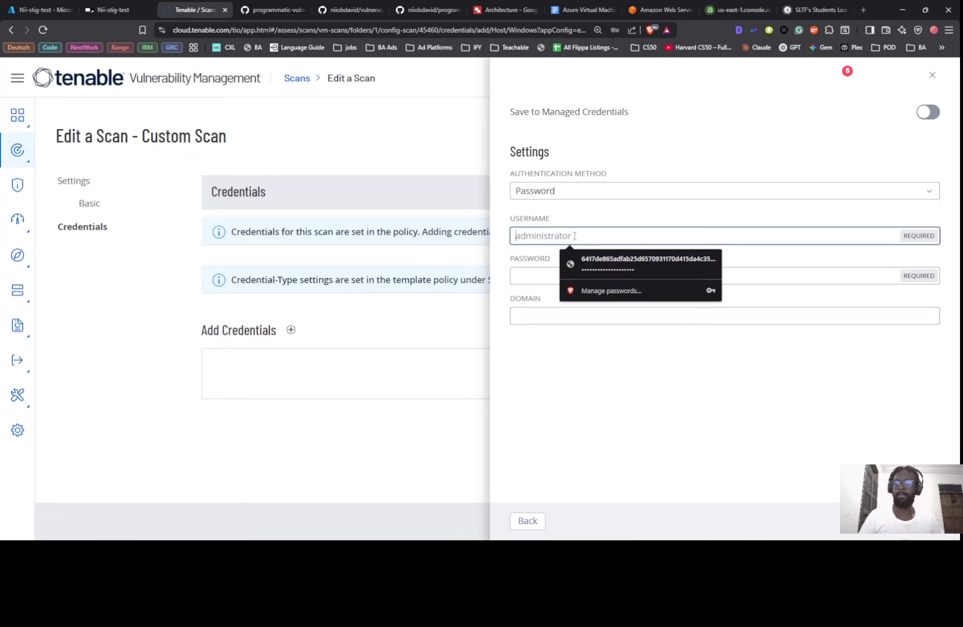
key(super+v)
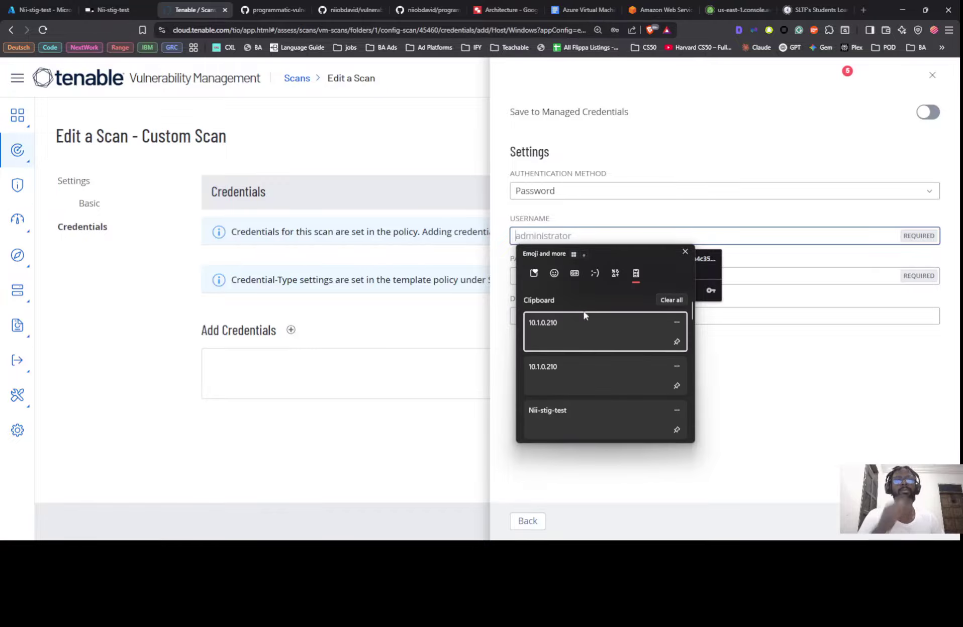
scroll(574, 377, down, 4)
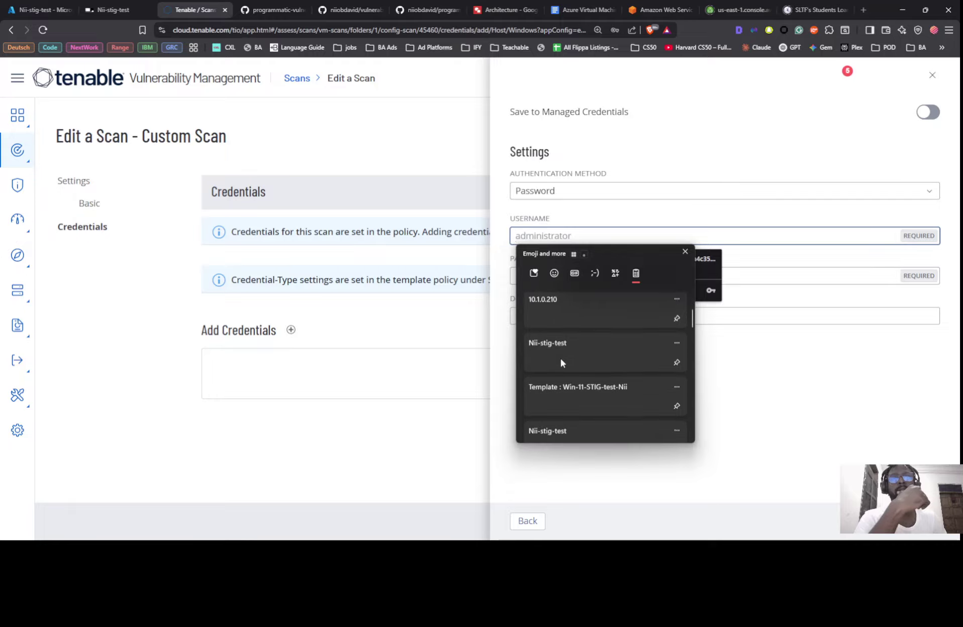
scroll(564, 385, down, 2)
click(560, 364)
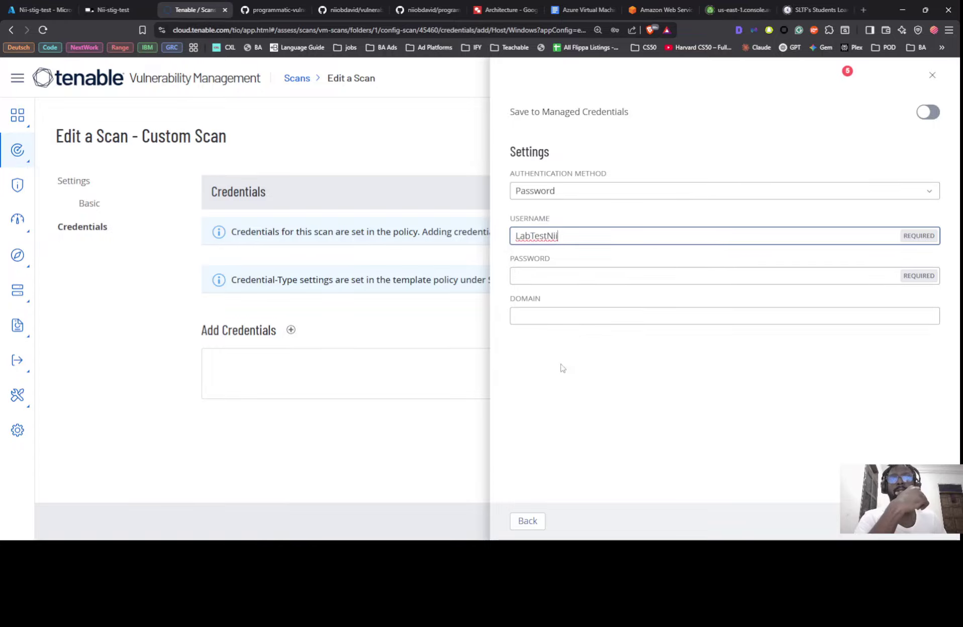
Step: Check the VM's account username in the Azure portal's Bastion settings and the remote session's user list, and return to the Tenable credential form
click(38, 10)
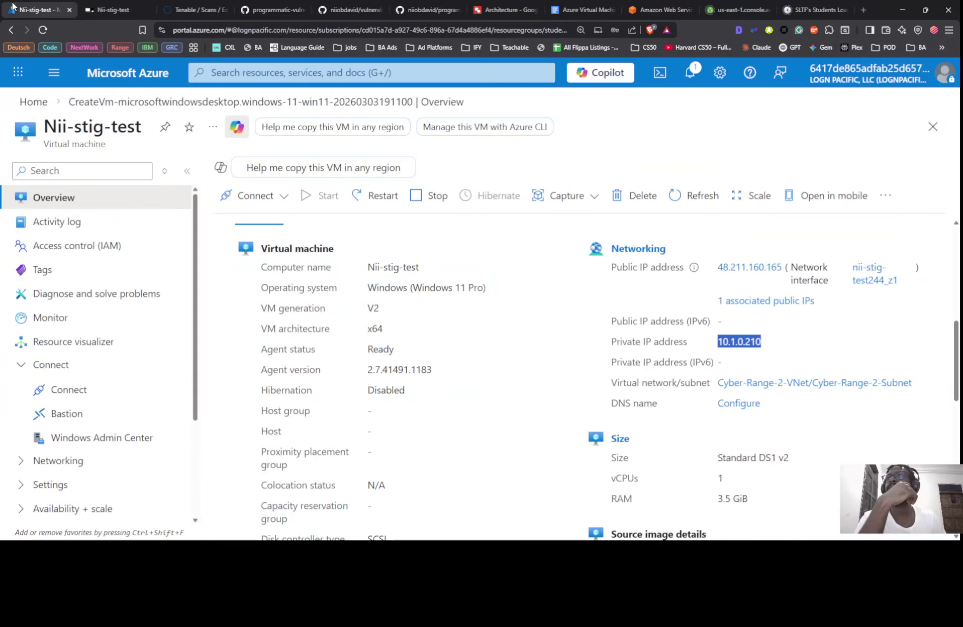
scroll(284, 272, up, 5)
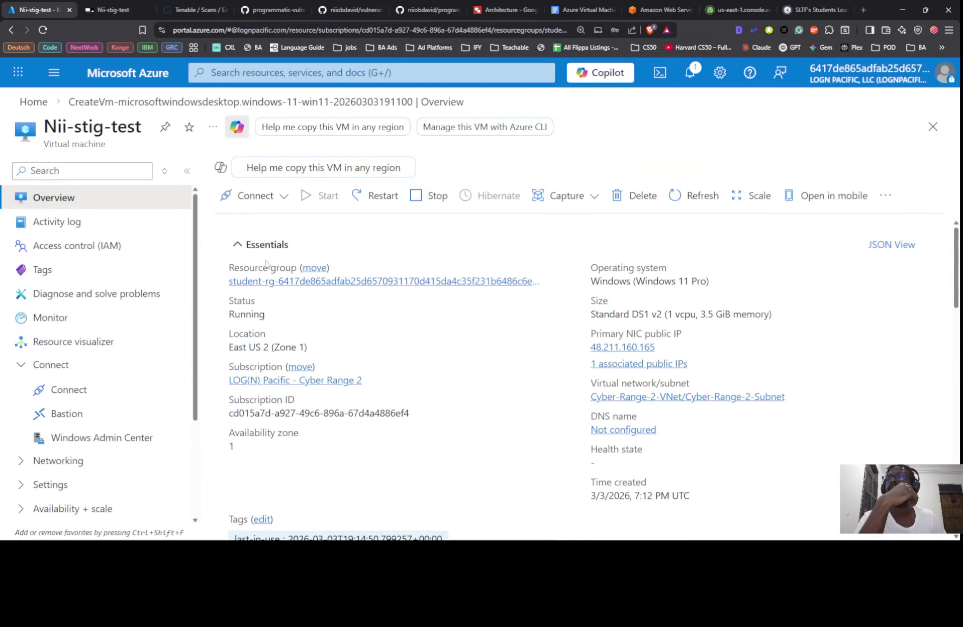
scroll(282, 241, down, 3)
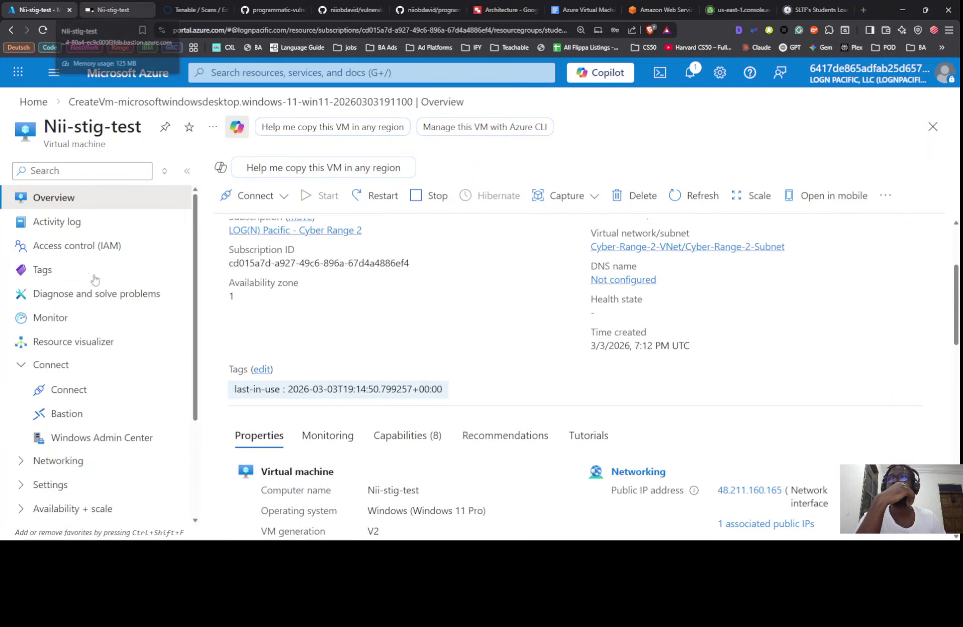
scroll(78, 420, down, 3)
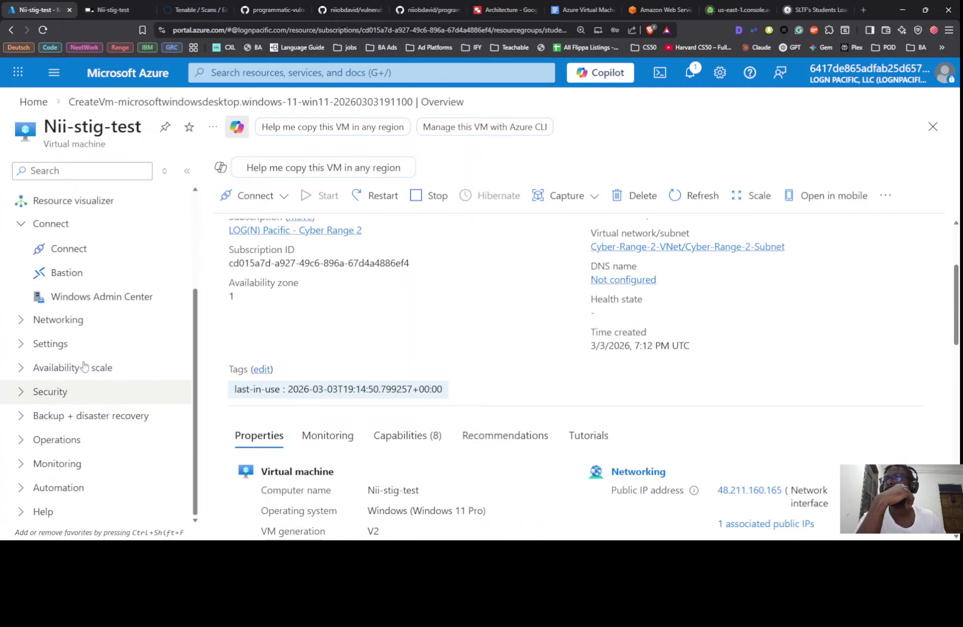
click(283, 195)
click(274, 242)
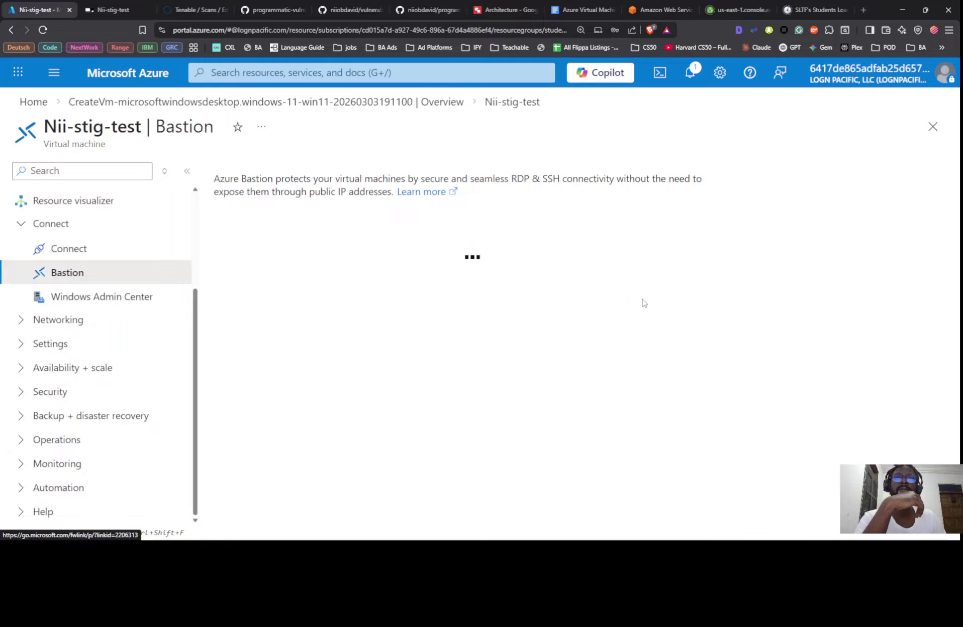
scroll(640, 285, down, 5)
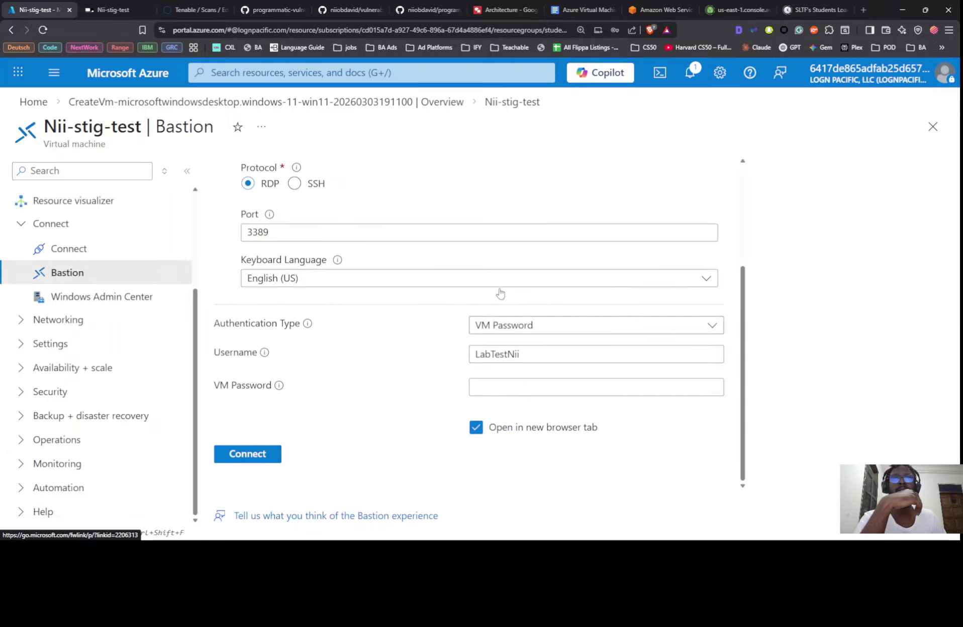
click(109, 7)
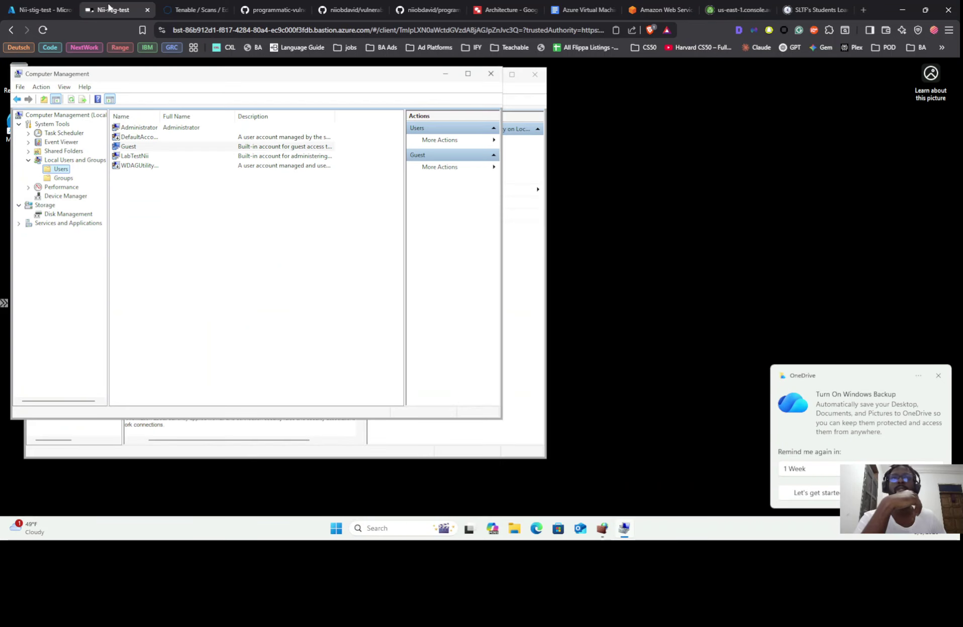
click(201, 9)
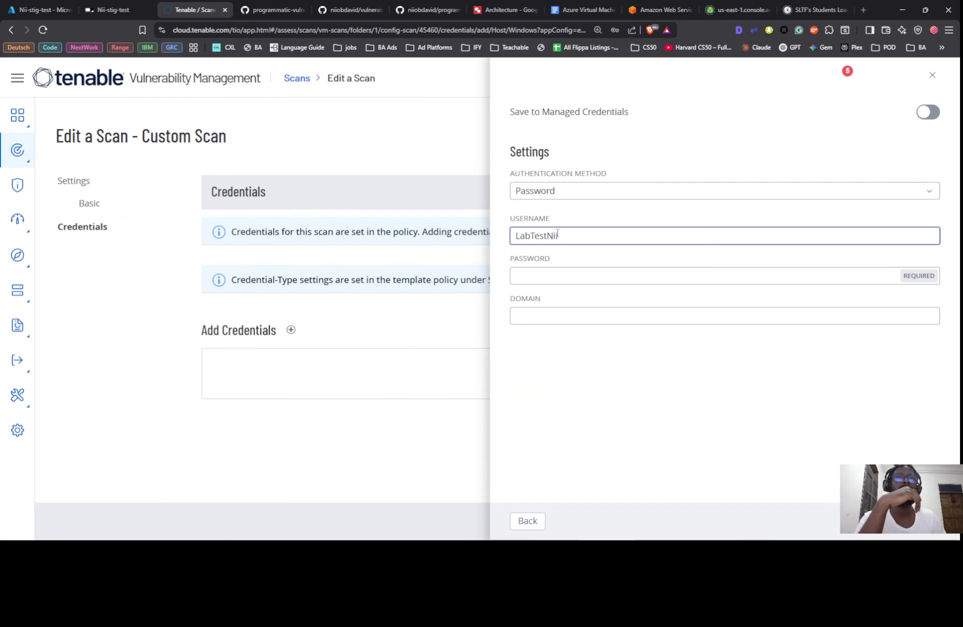
Step: Enter the VM account's password from the clipboard history, add the Windows credential and save the edited scan
click(562, 276)
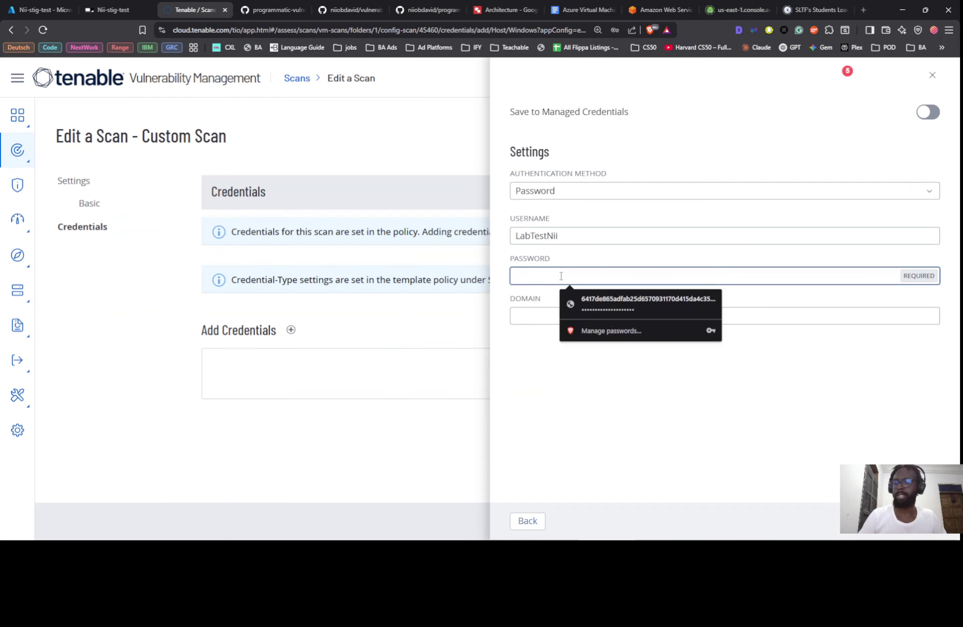
key(super+v)
scroll(607, 379, down, 4)
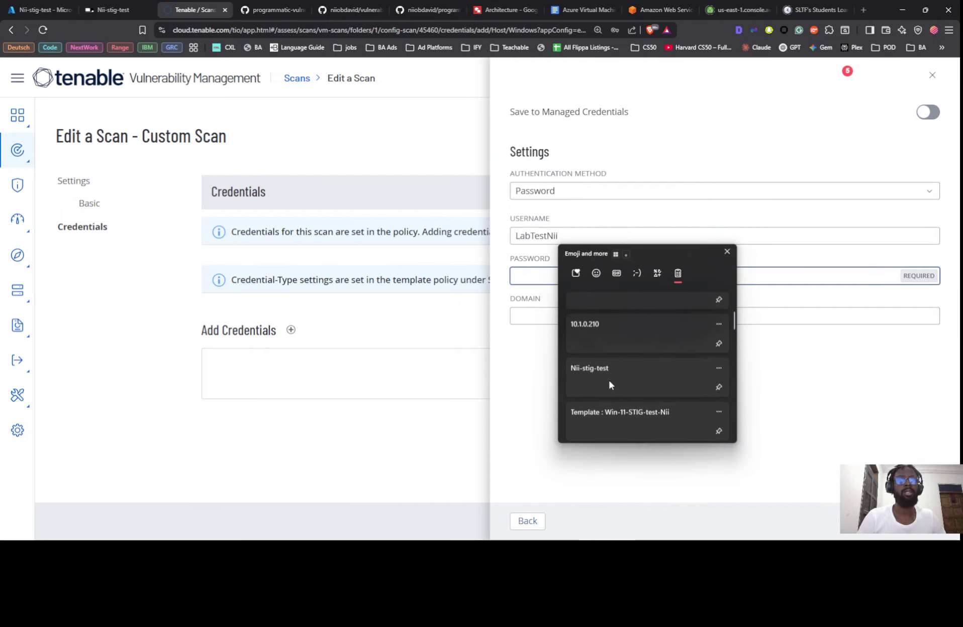
scroll(607, 377, down, 2)
click(608, 391)
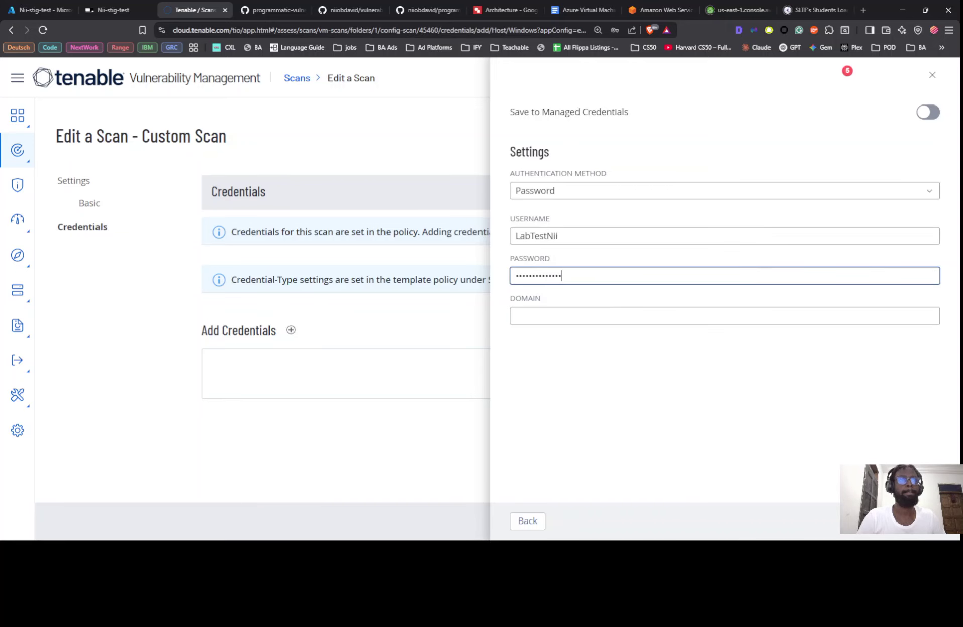
key(Return)
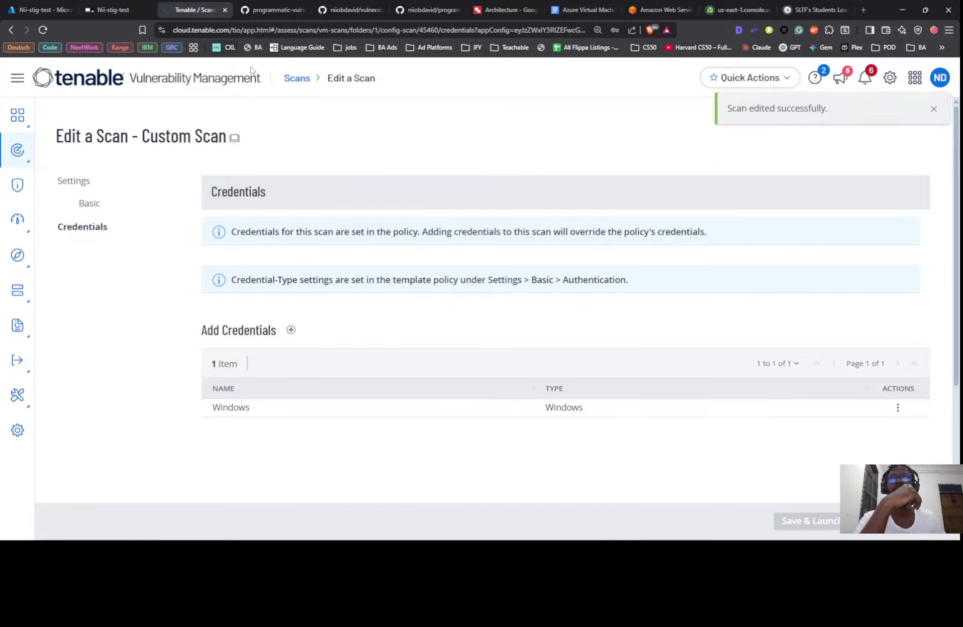
Step: Return to the scan list and open the full details of the Nii-stig-test_01 scan
click(299, 79)
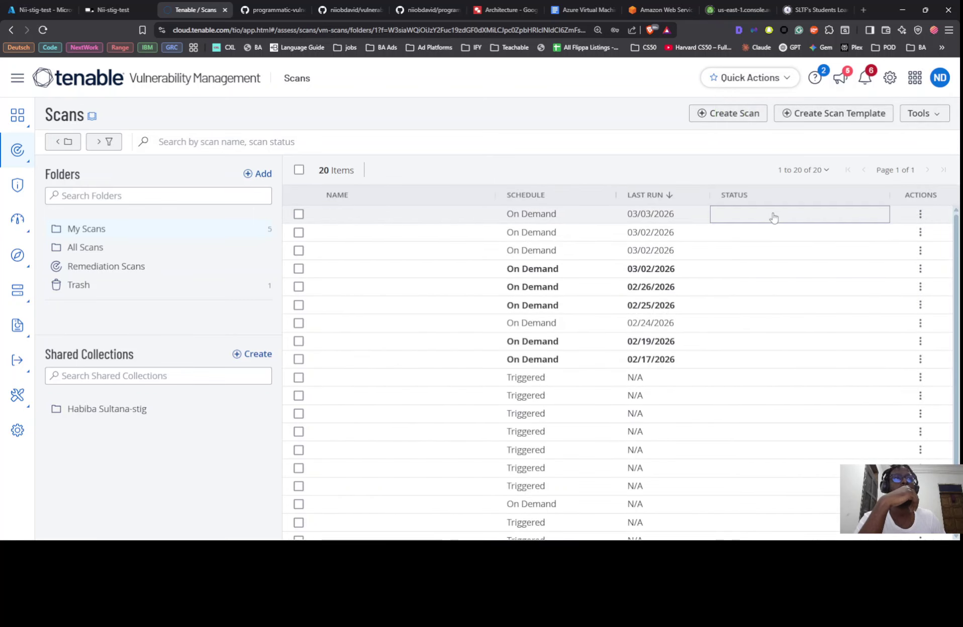
click(656, 215)
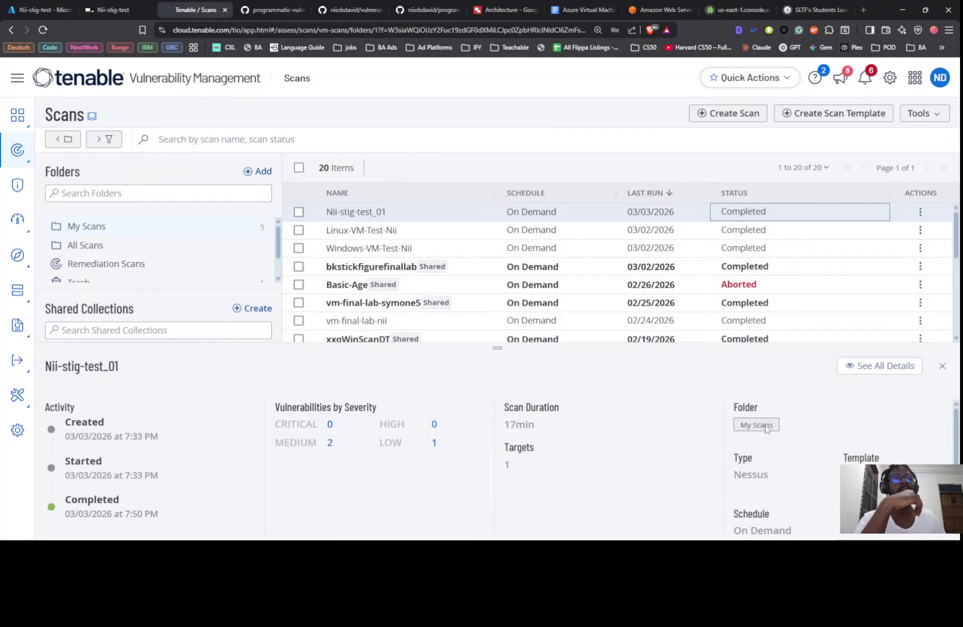
click(860, 370)
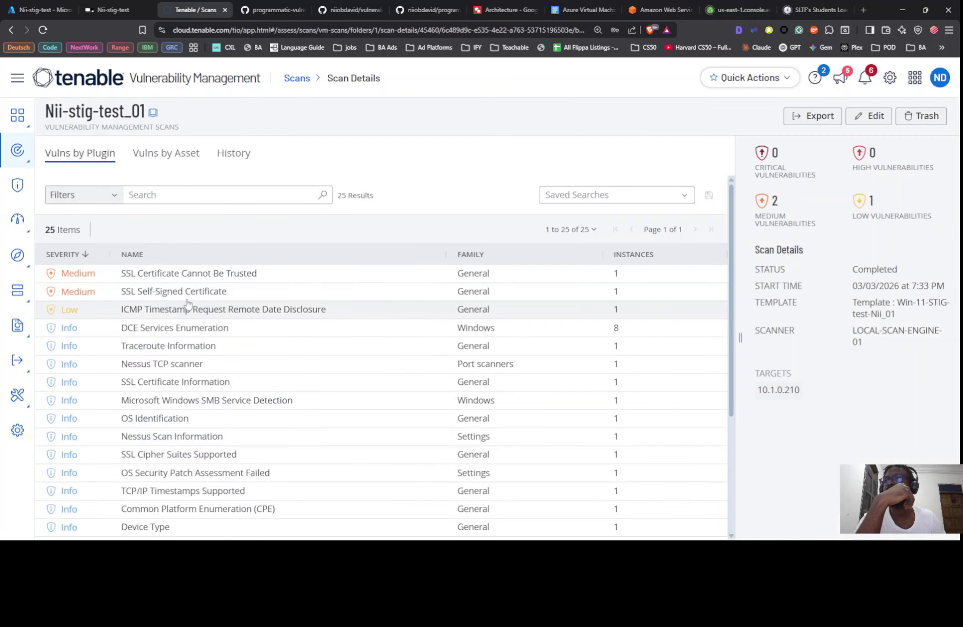
Step: Examine the scan's plugin results, including the details of the Target Credential Status by Authentication Protocol failure finding
scroll(196, 321, down, 5)
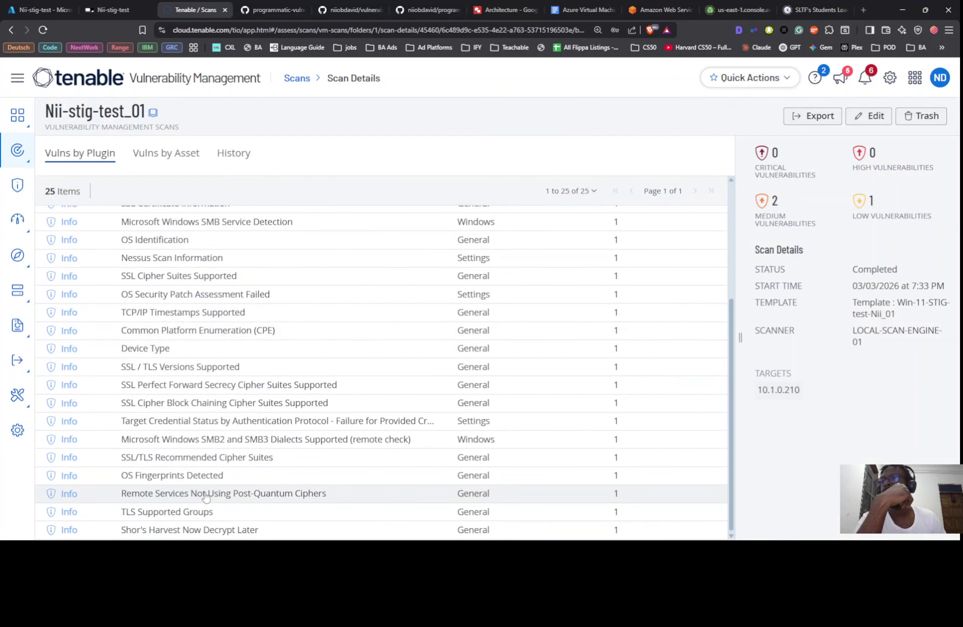
click(293, 424)
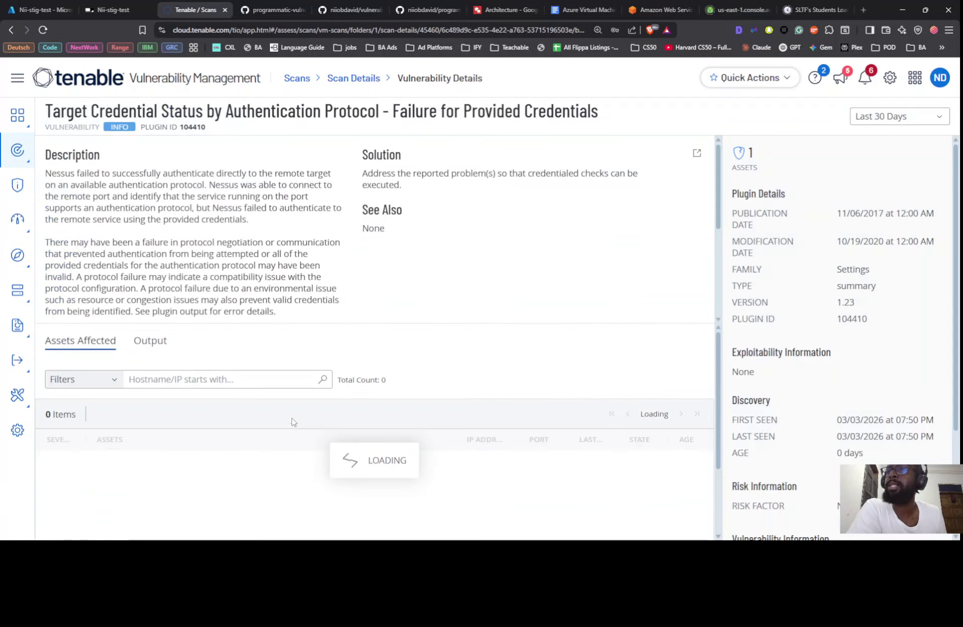
click(364, 82)
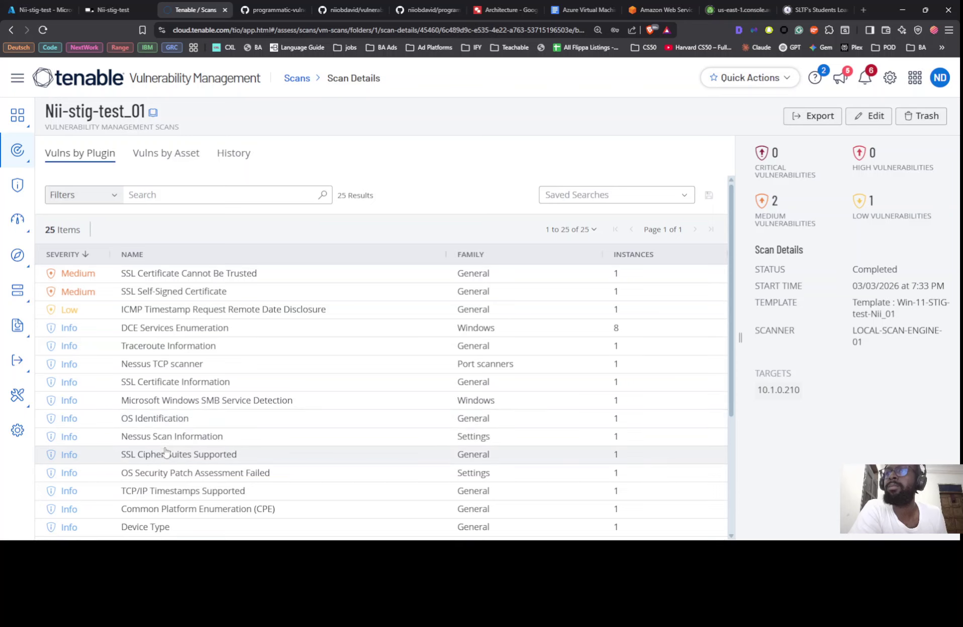
scroll(200, 470, down, 5)
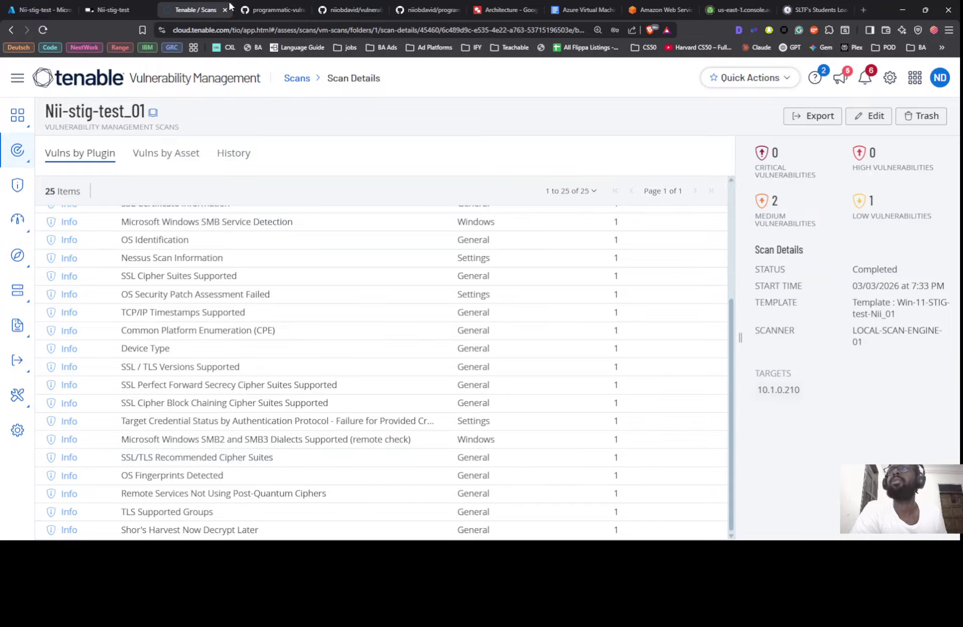
Step: Return to the scan list and open the template "Template : Win-11-STIG-test-Nii_01" for editing from the scan template management page
click(297, 80)
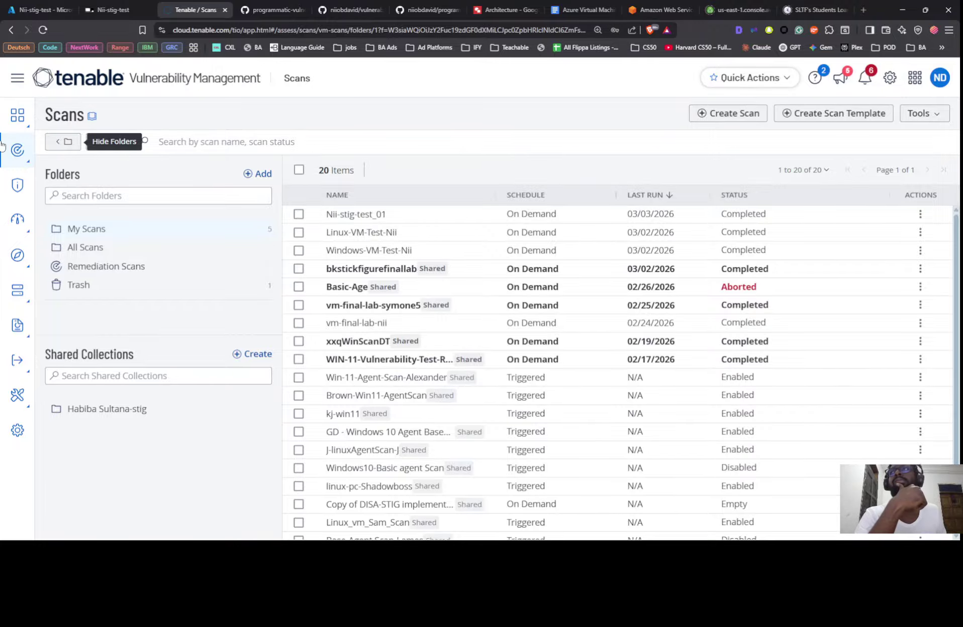
mouse_move(17, 151)
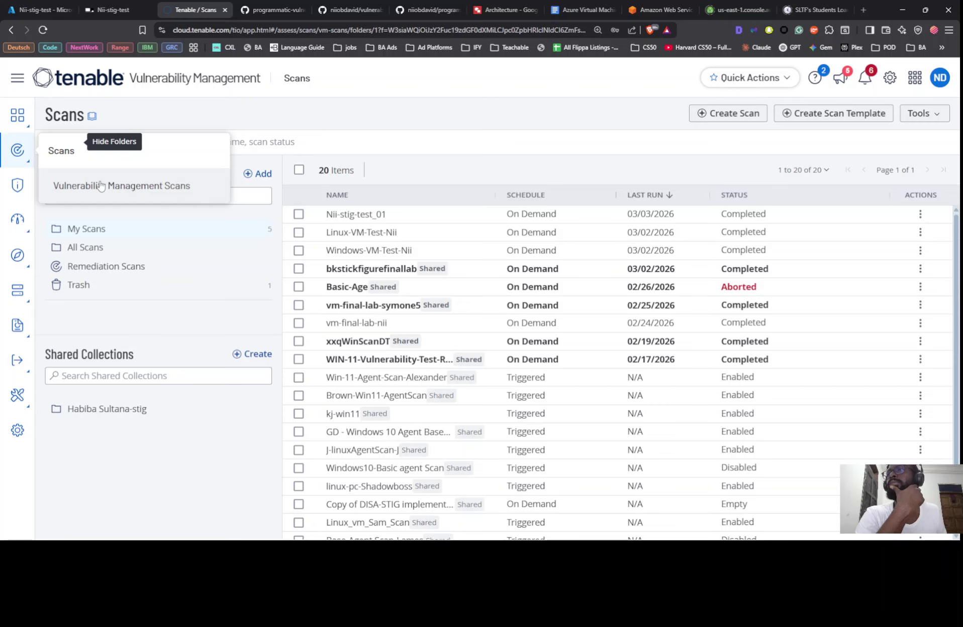
click(101, 186)
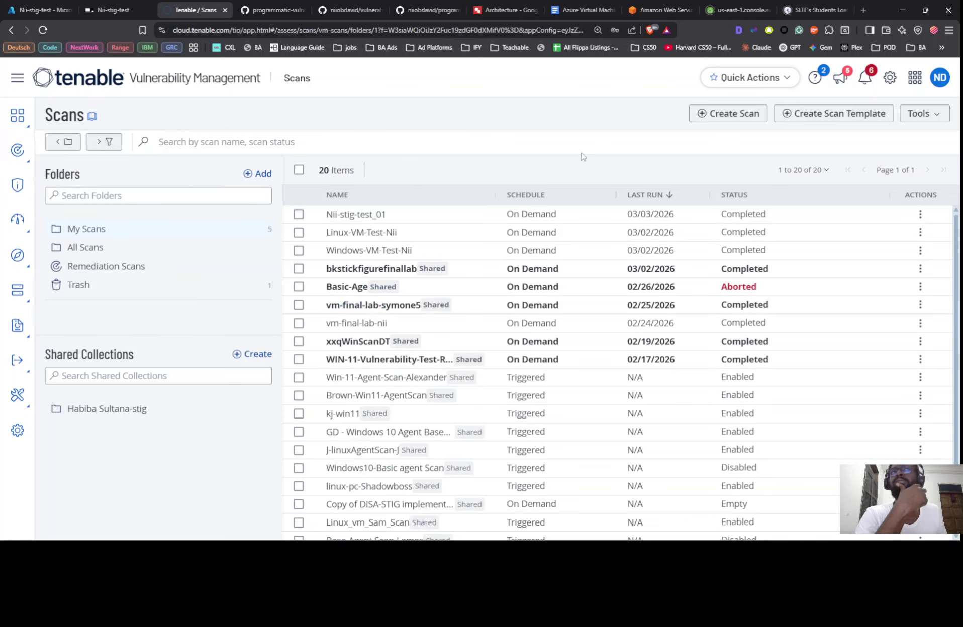
click(934, 116)
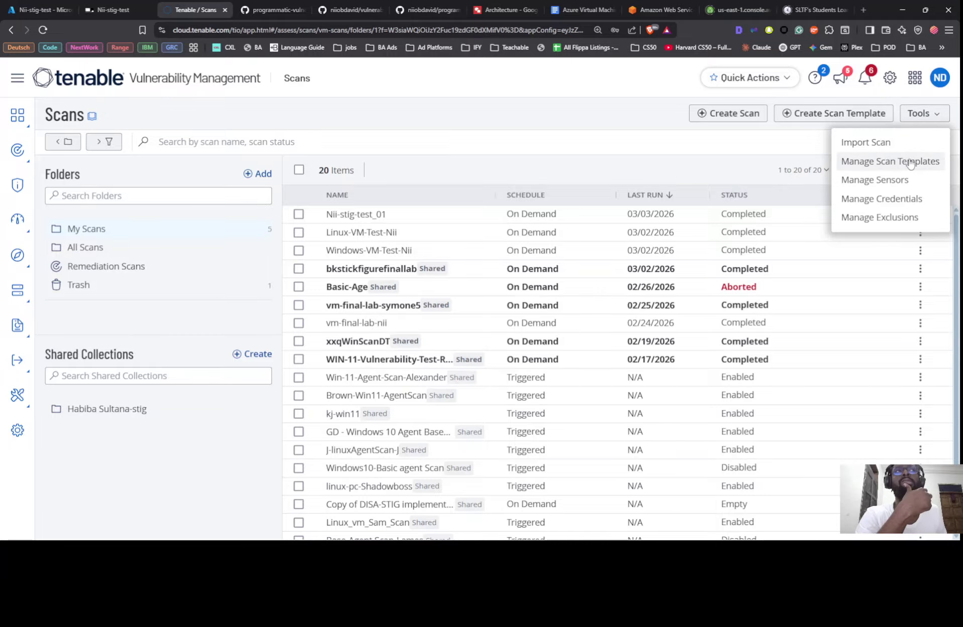
click(887, 161)
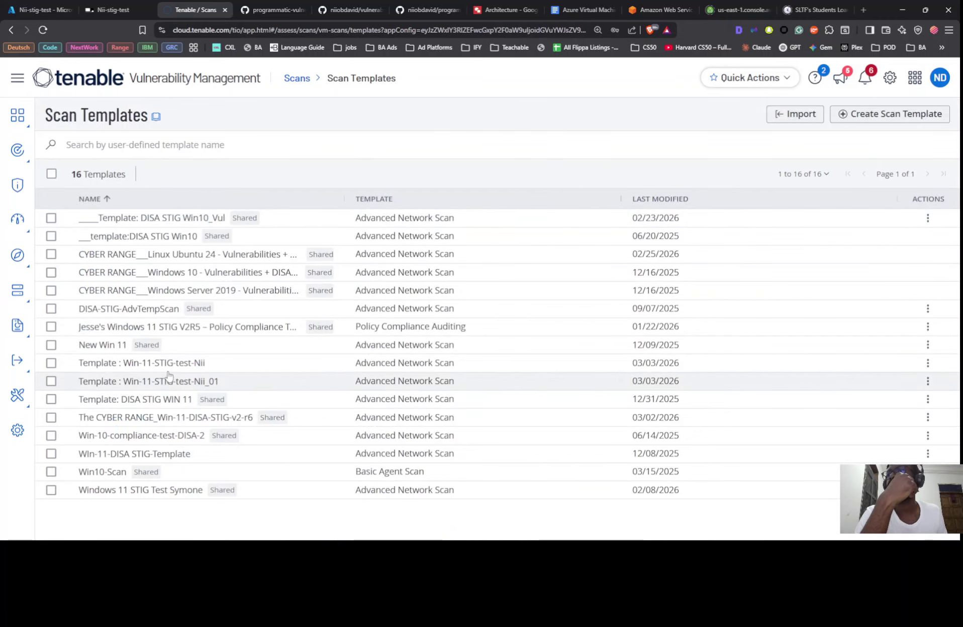
click(213, 383)
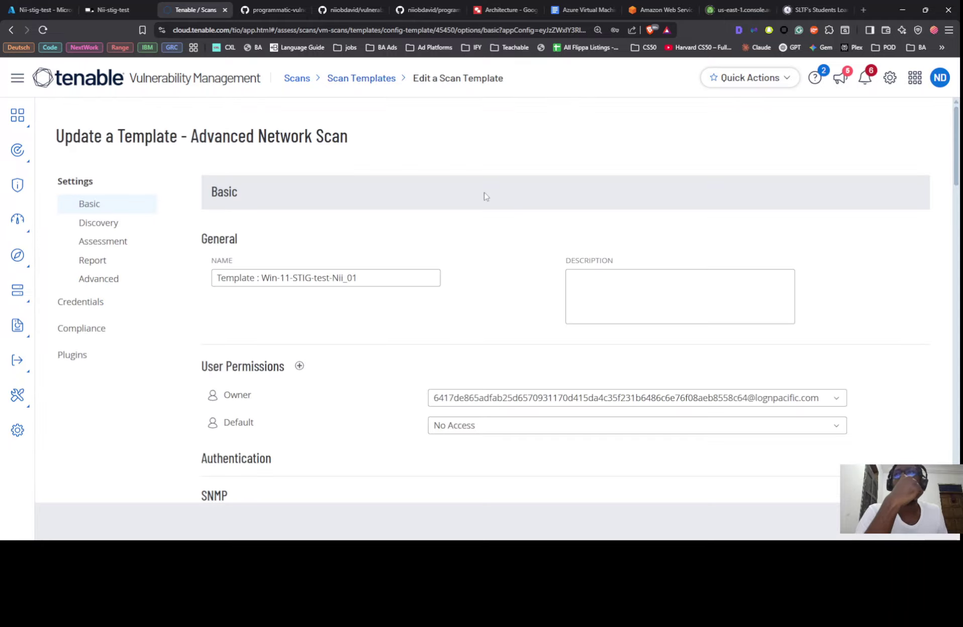
Step: Check the template's Basic settings against the Google Docs guide, covering the Remote Registry, administrative shares and Server service options
scroll(438, 195, down, 2)
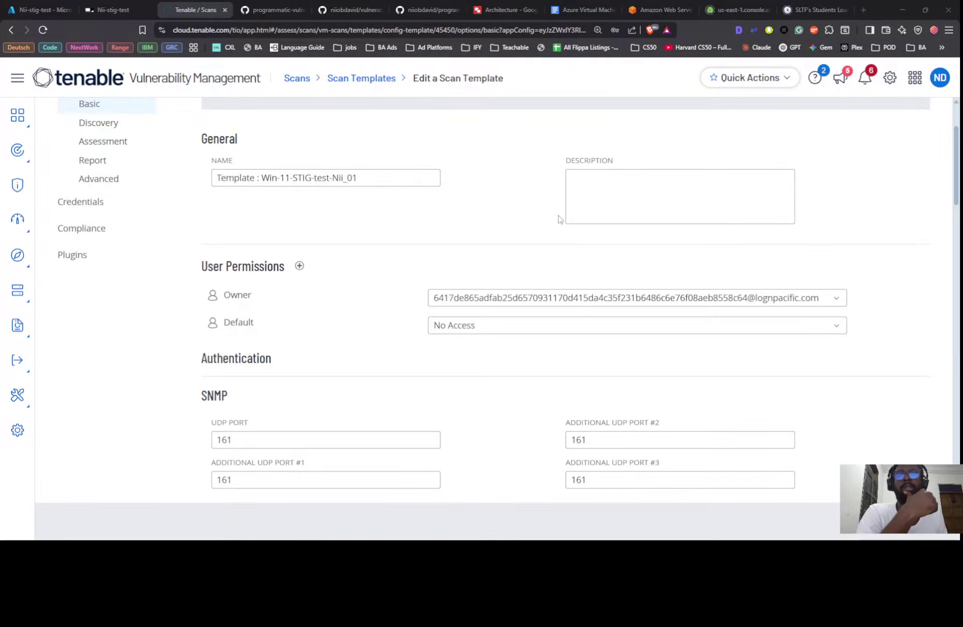
key(alt+Tab)
scroll(655, 242, up, 6)
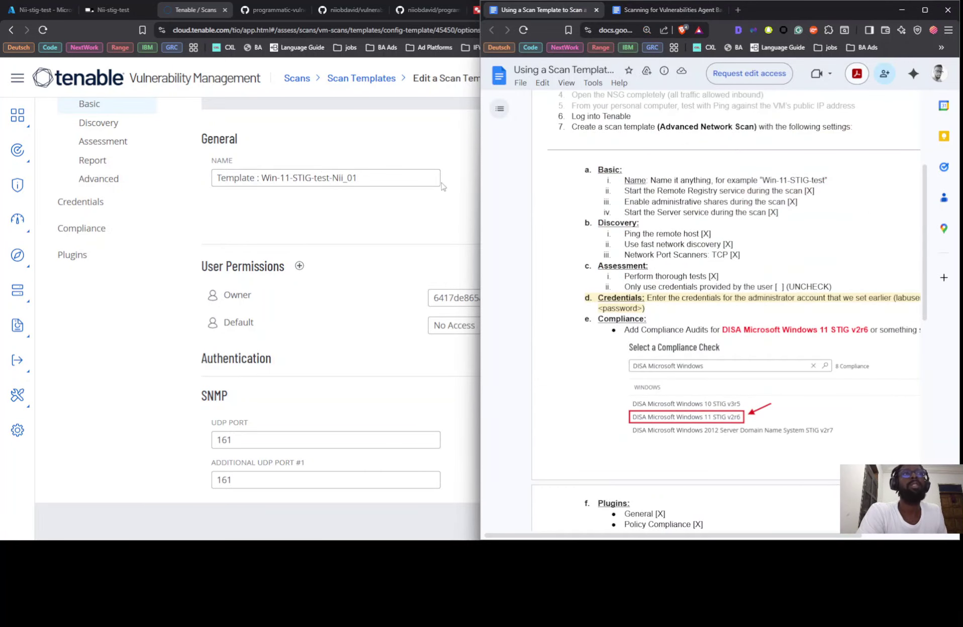
click(408, 222)
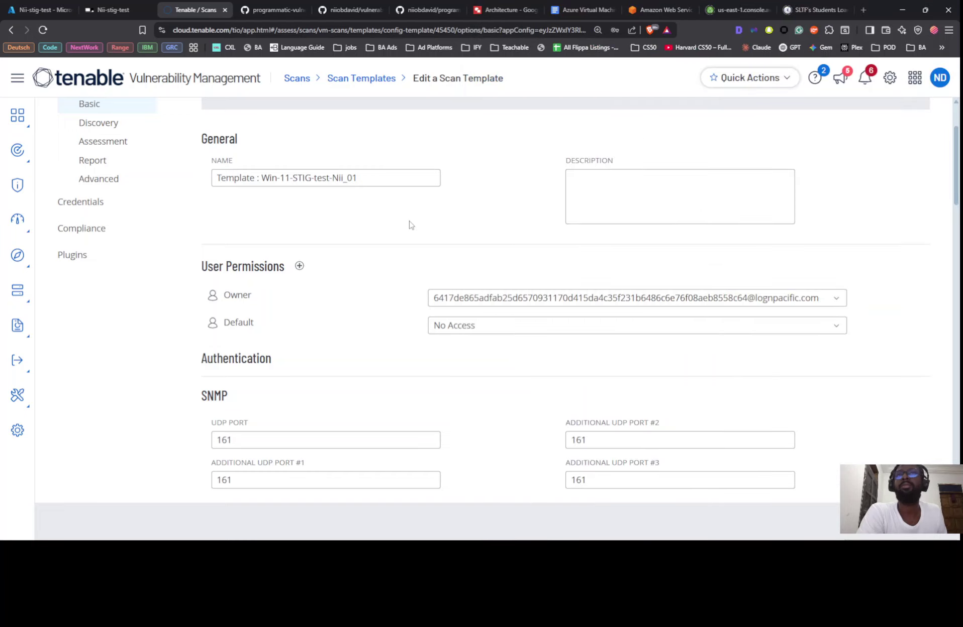
scroll(482, 232, down, 7)
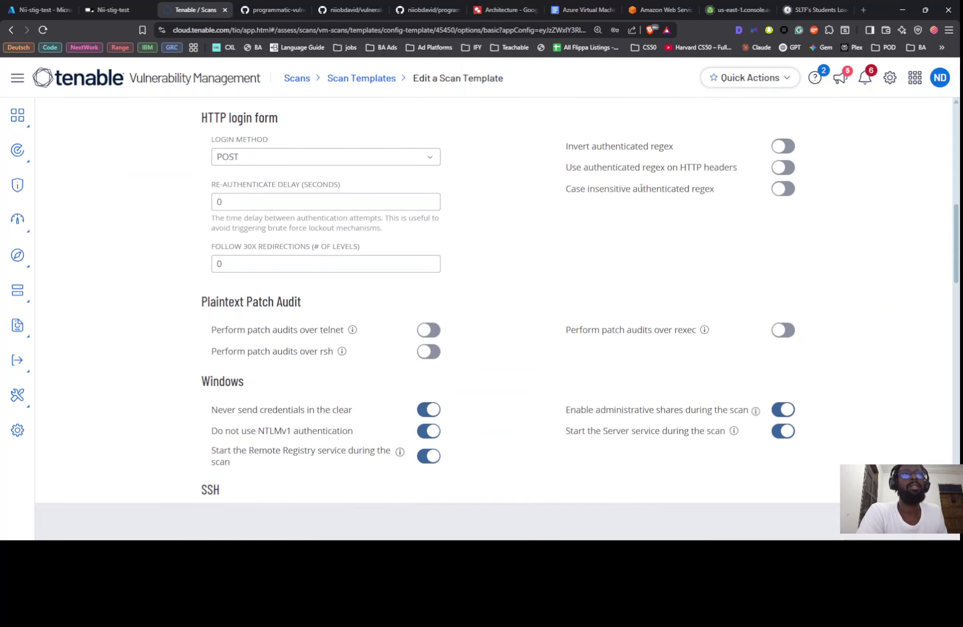
scroll(628, 216, down, 3)
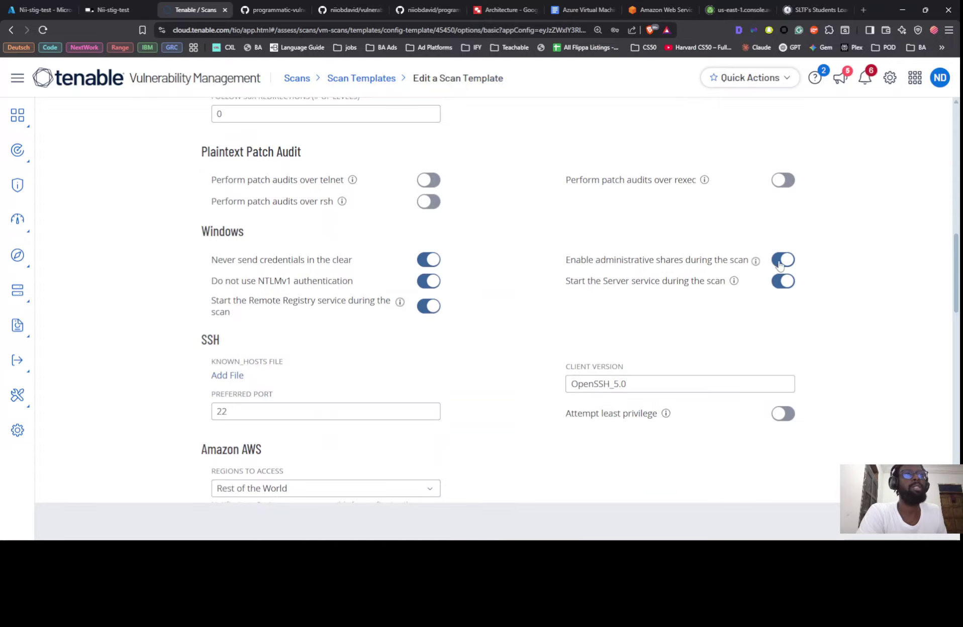
mouse_move(733, 282)
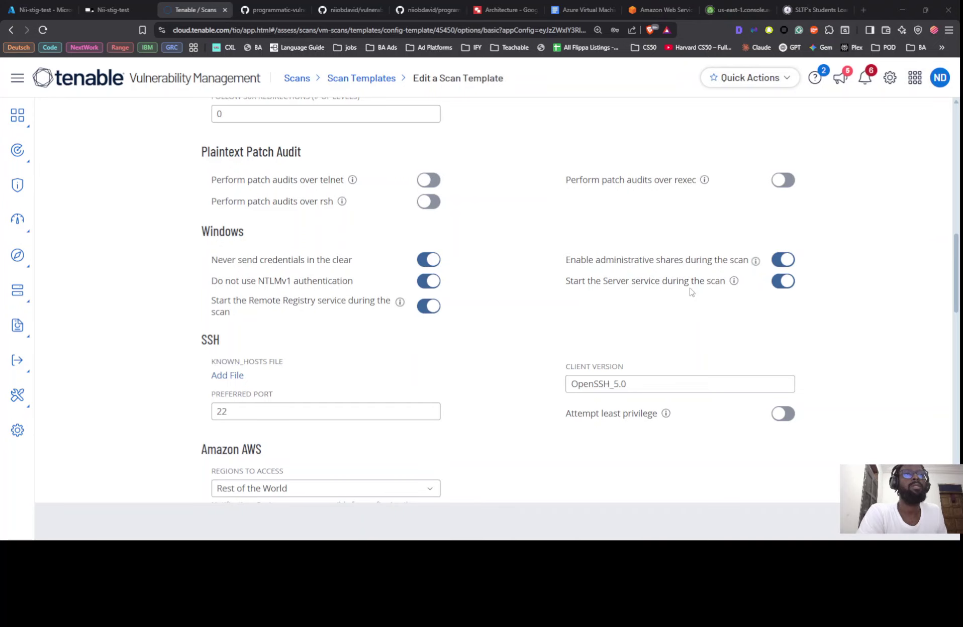
Step: Check the template's Discovery settings against the guide, covering remote host ping, fast network discovery and the TCP network port scanner
key(alt+Tab)
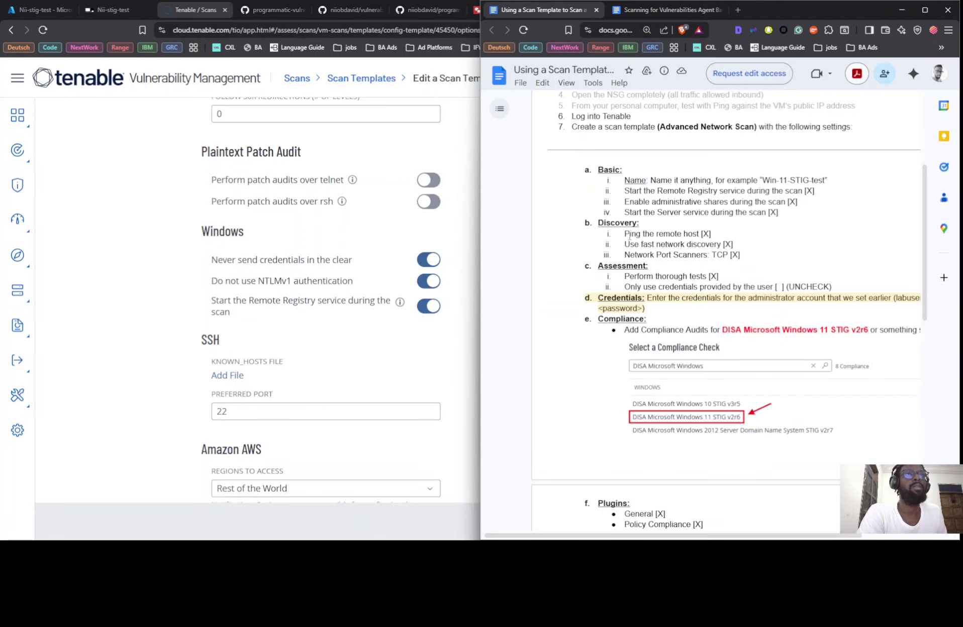
click(83, 238)
scroll(112, 237, up, 15)
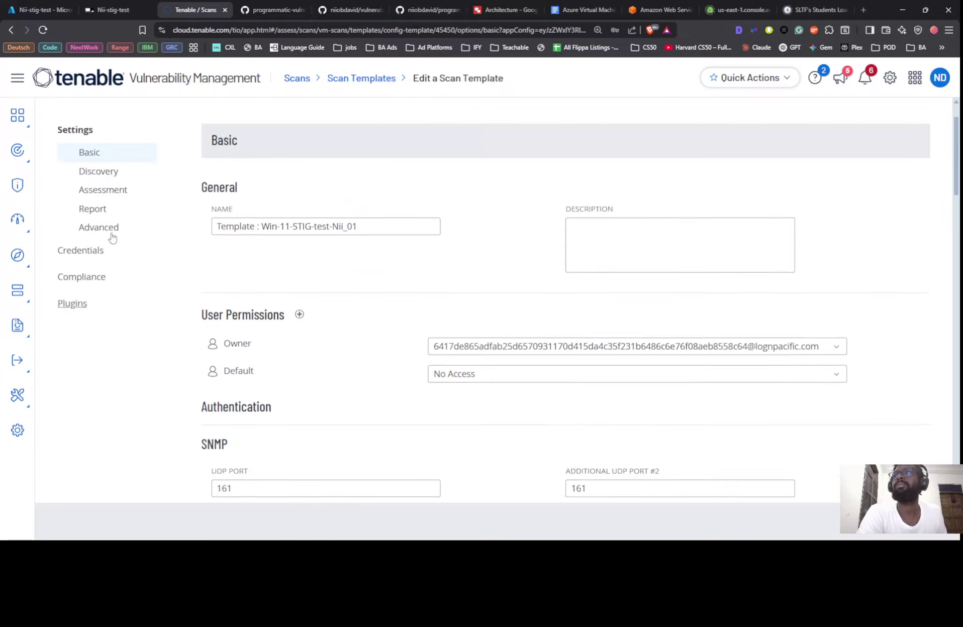
click(99, 223)
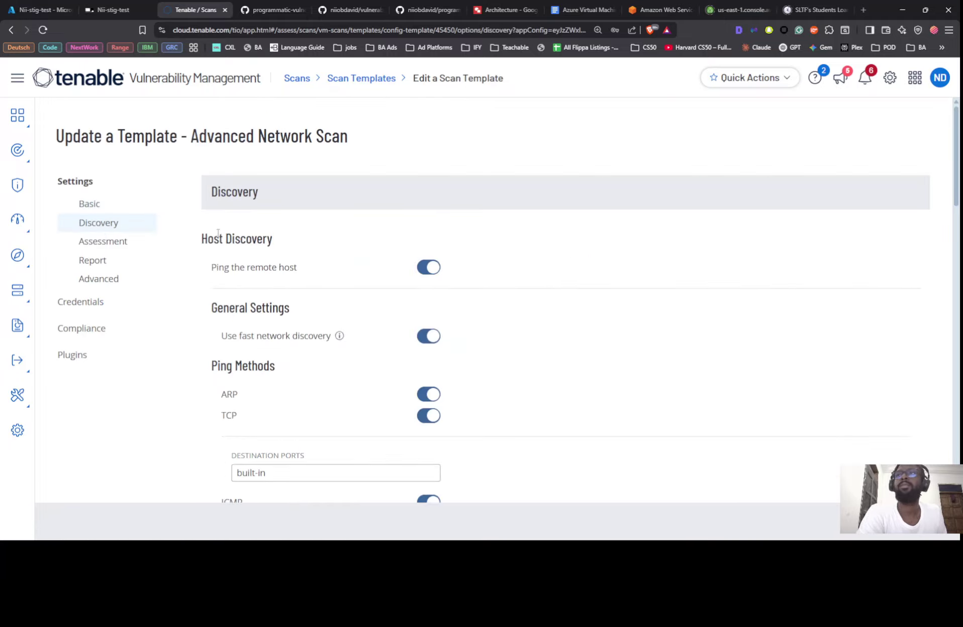
scroll(453, 382, down, 6)
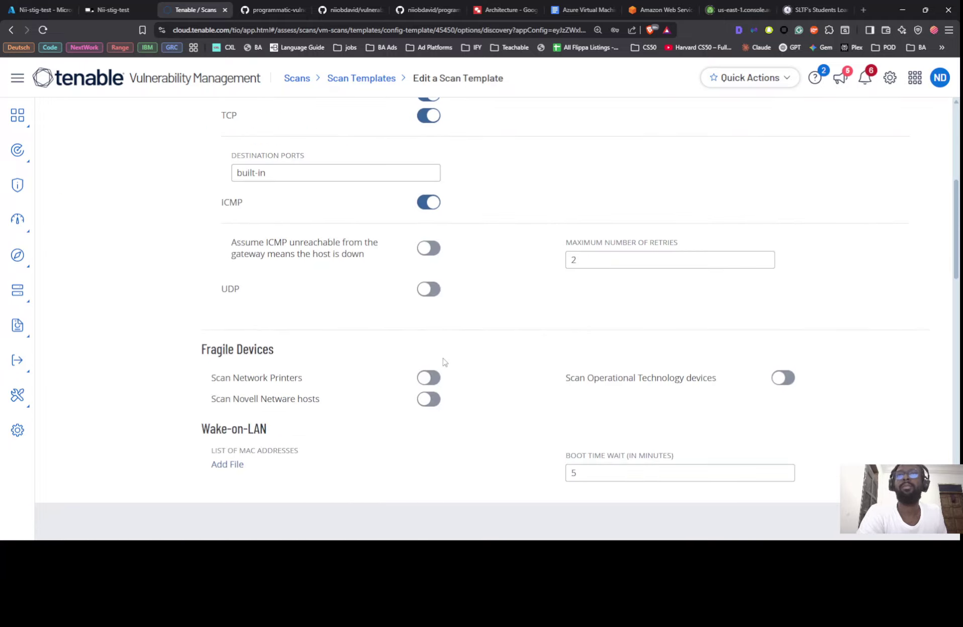
scroll(443, 351, up, 4)
scroll(428, 302, down, 4)
scroll(428, 298, down, 5)
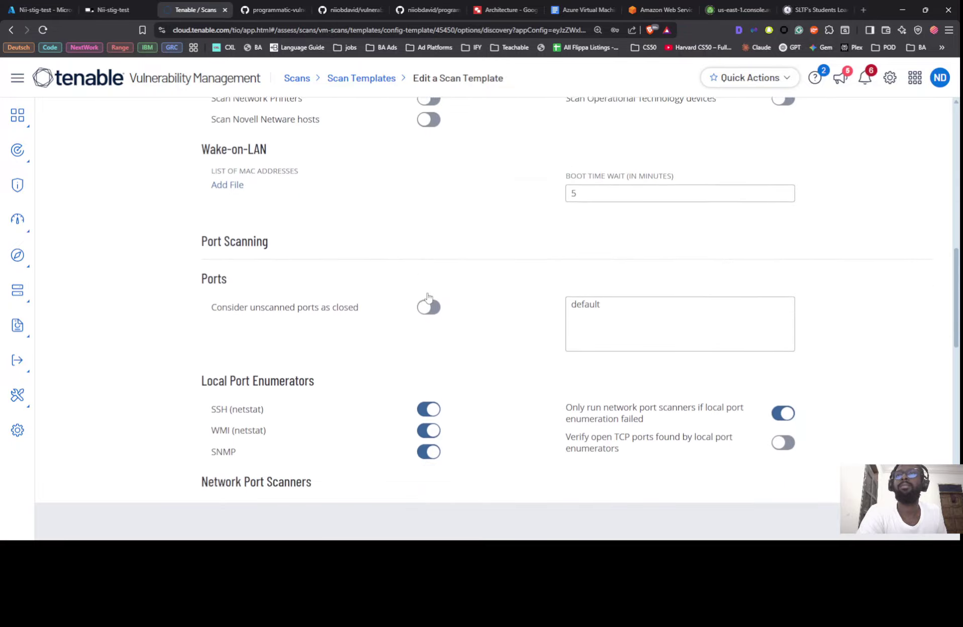
scroll(397, 278, down, 2)
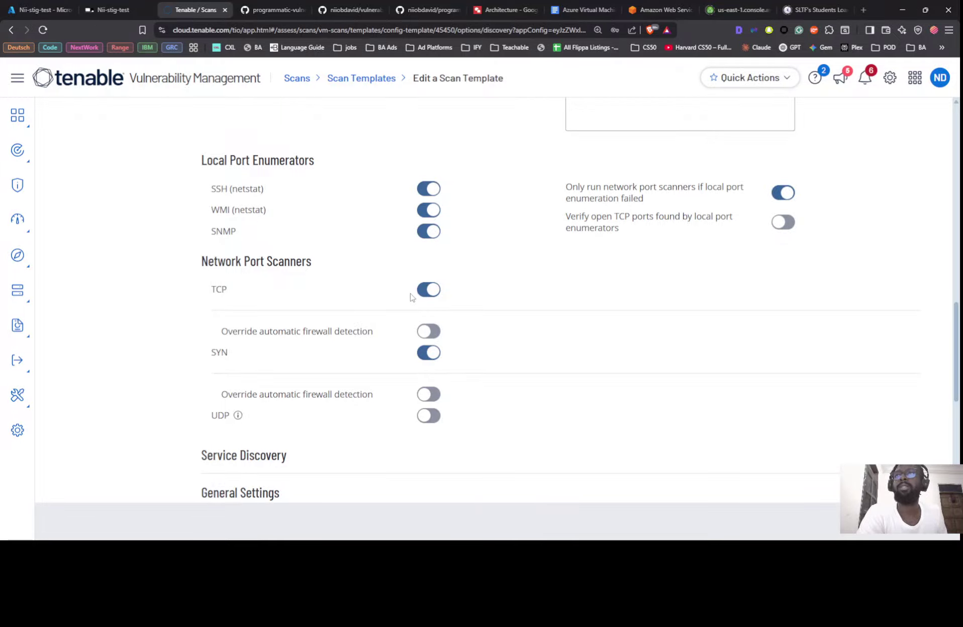
scroll(413, 294, down, 3)
scroll(442, 251, up, 3)
scroll(433, 300, up, 1)
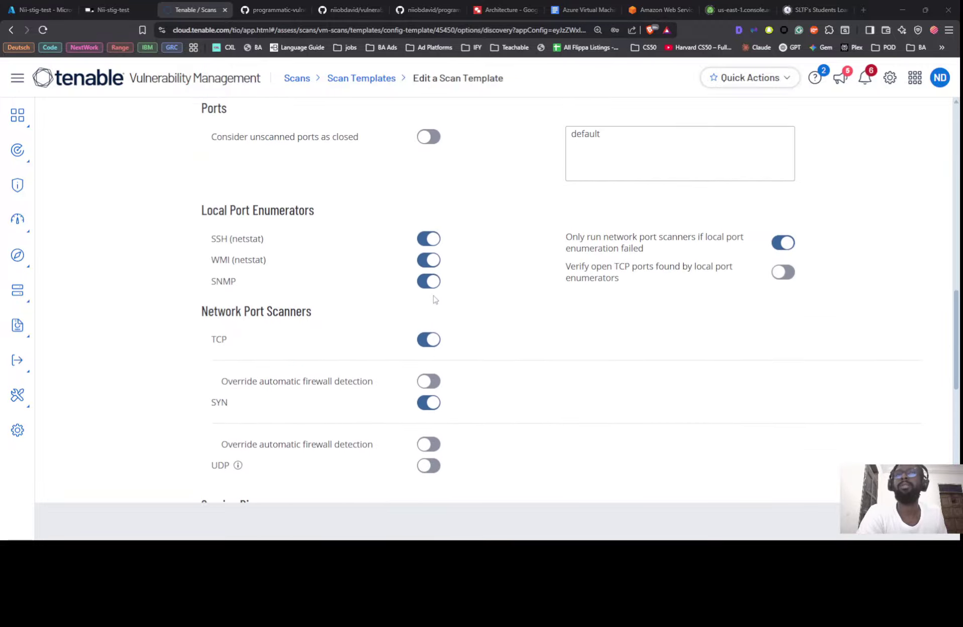
Step: Check the template's Assessment settings against the guide, covering thorough tests and the option to only use credentials provided by the user
key(alt+Tab)
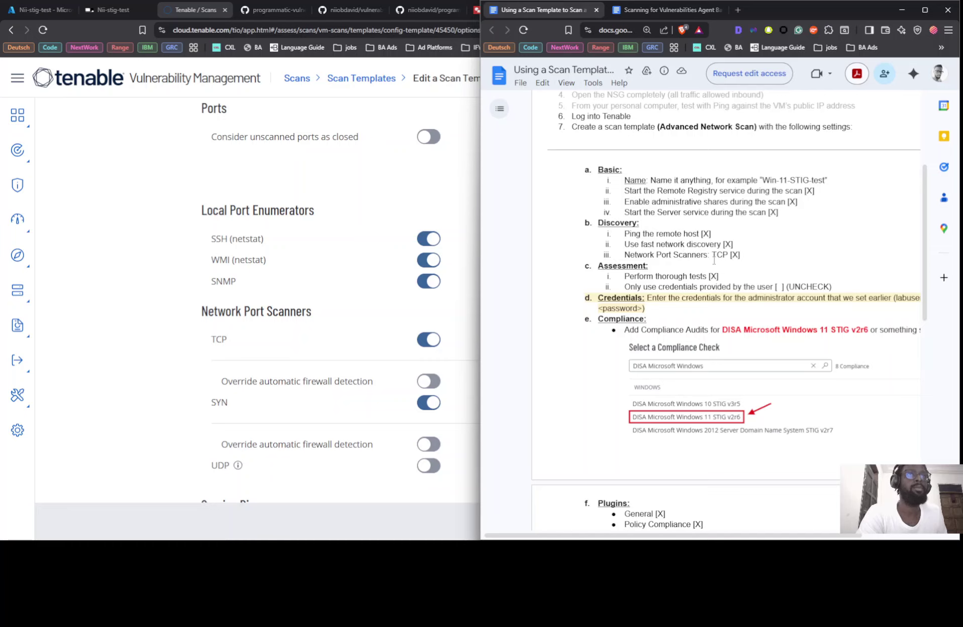
scroll(126, 261, up, 12)
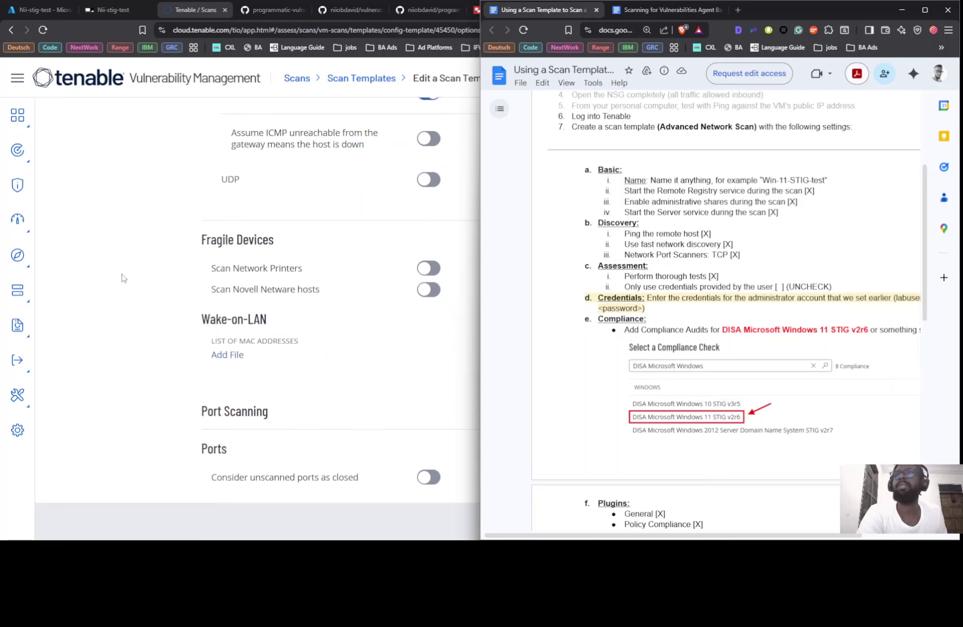
click(103, 191)
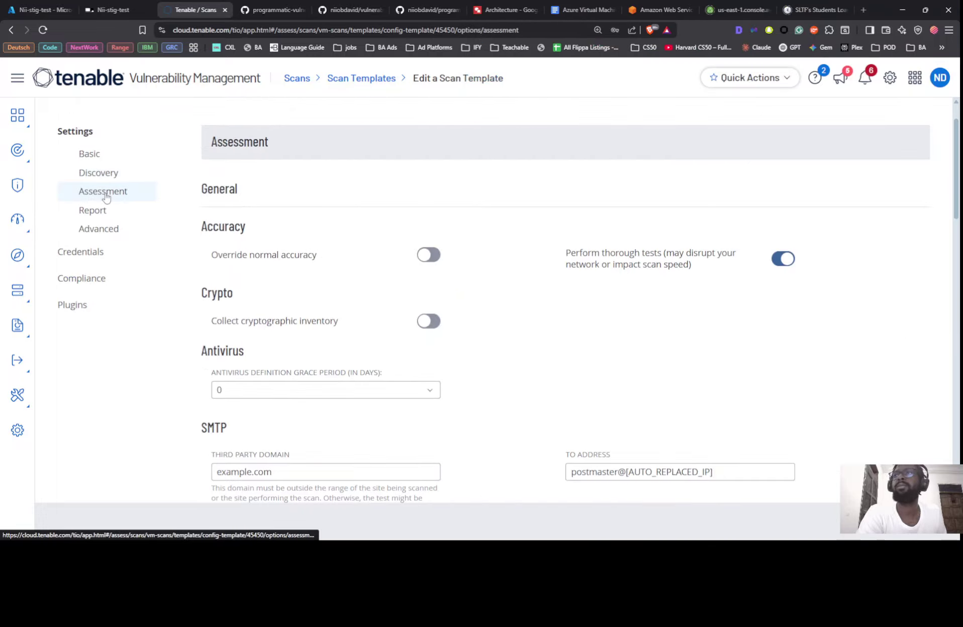
scroll(437, 276, down, 1)
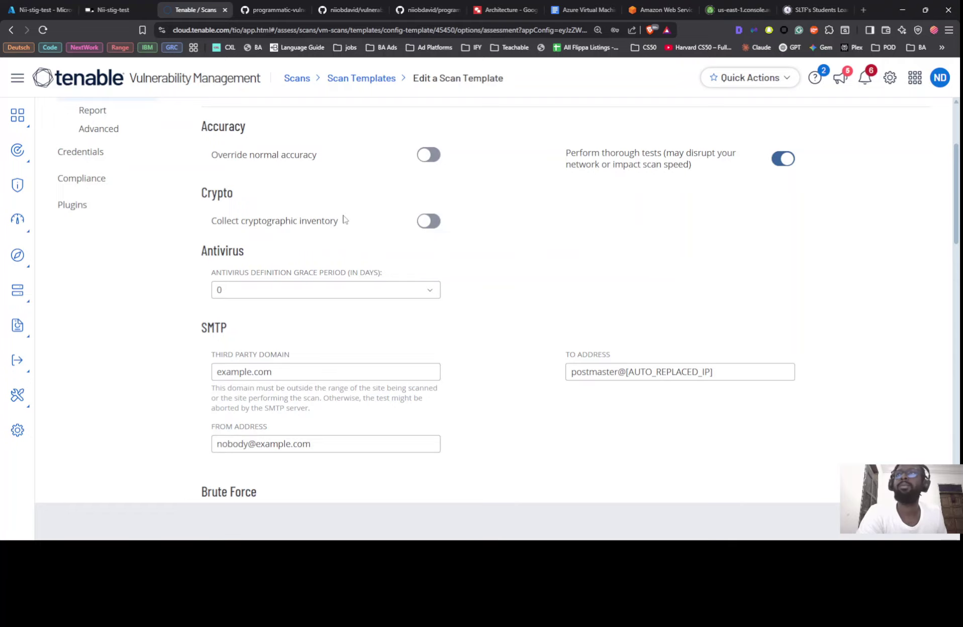
scroll(345, 218, up, 3)
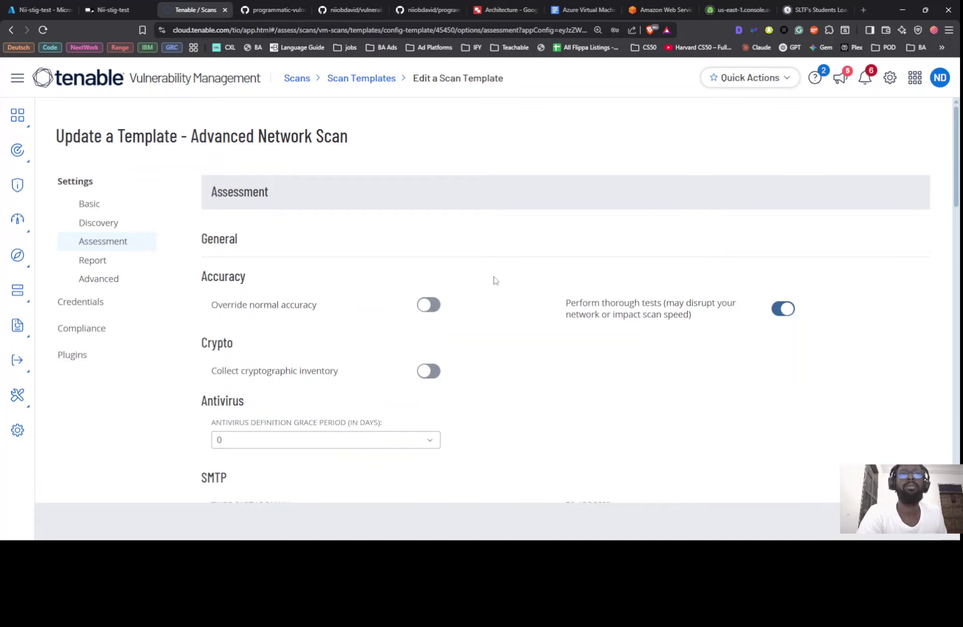
key(alt+Tab)
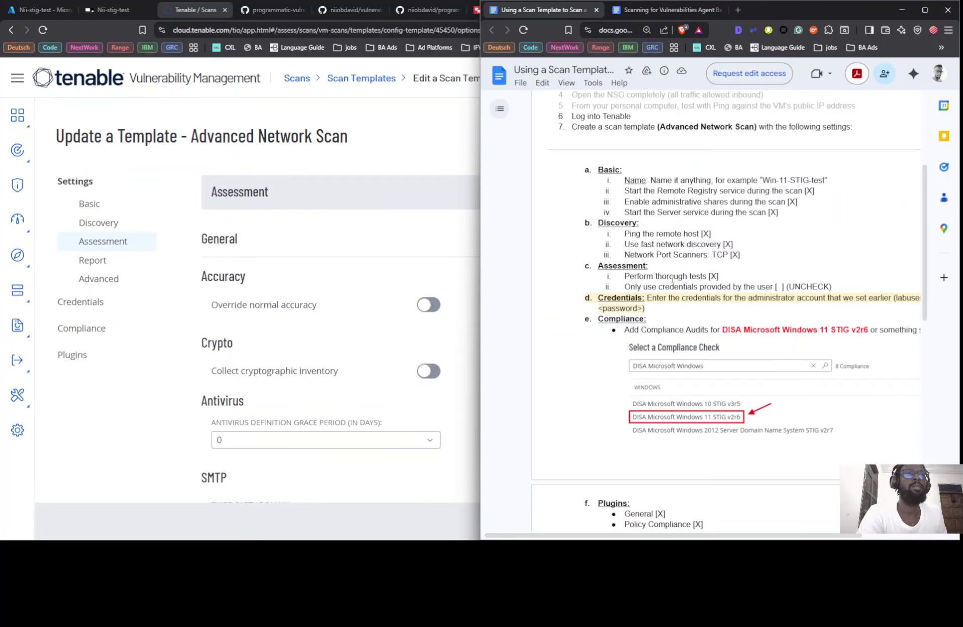
click(439, 221)
scroll(468, 344, down, 6)
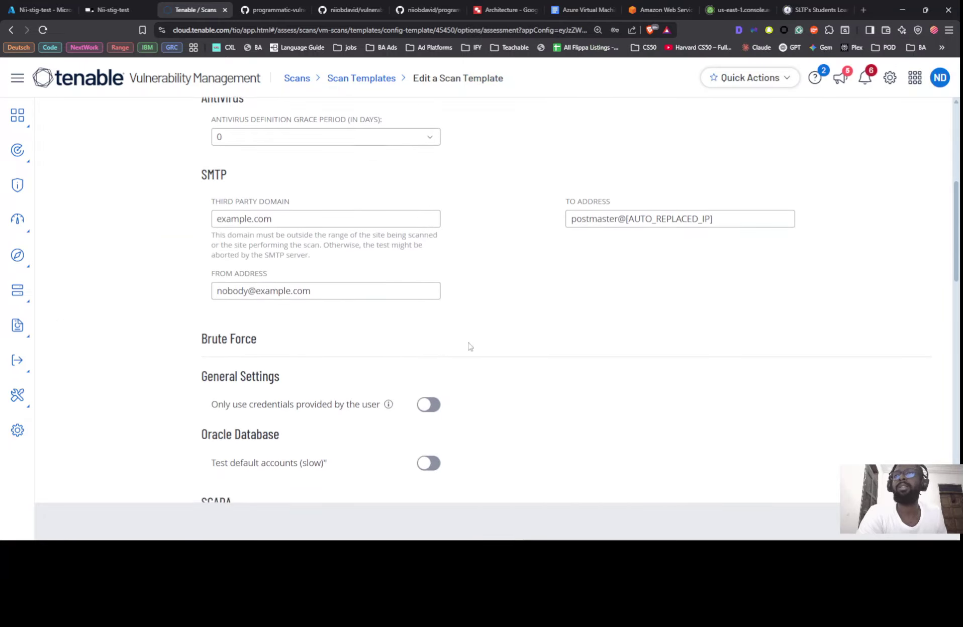
scroll(469, 345, down, 2)
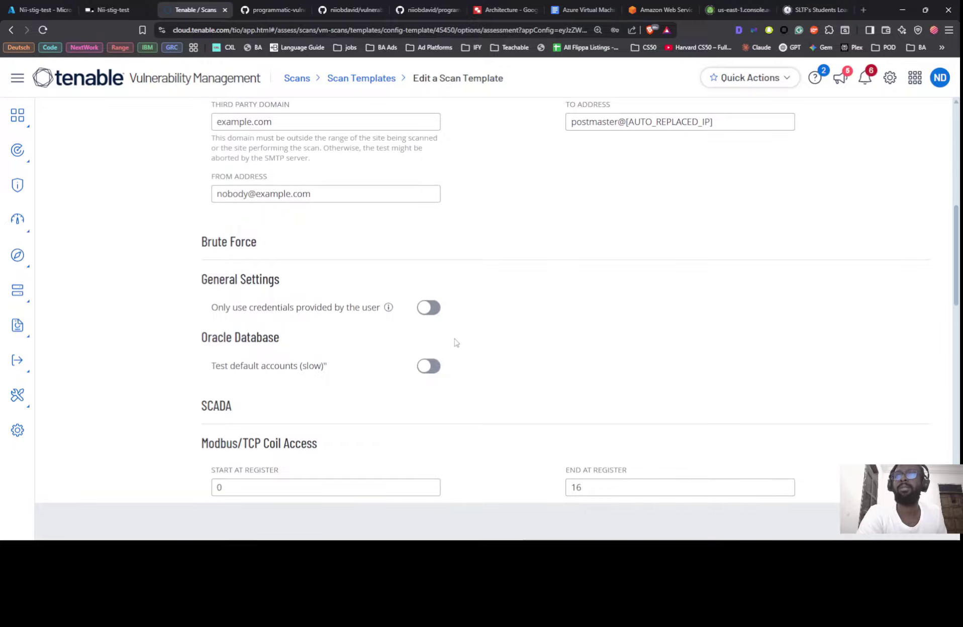
scroll(458, 342, down, 3)
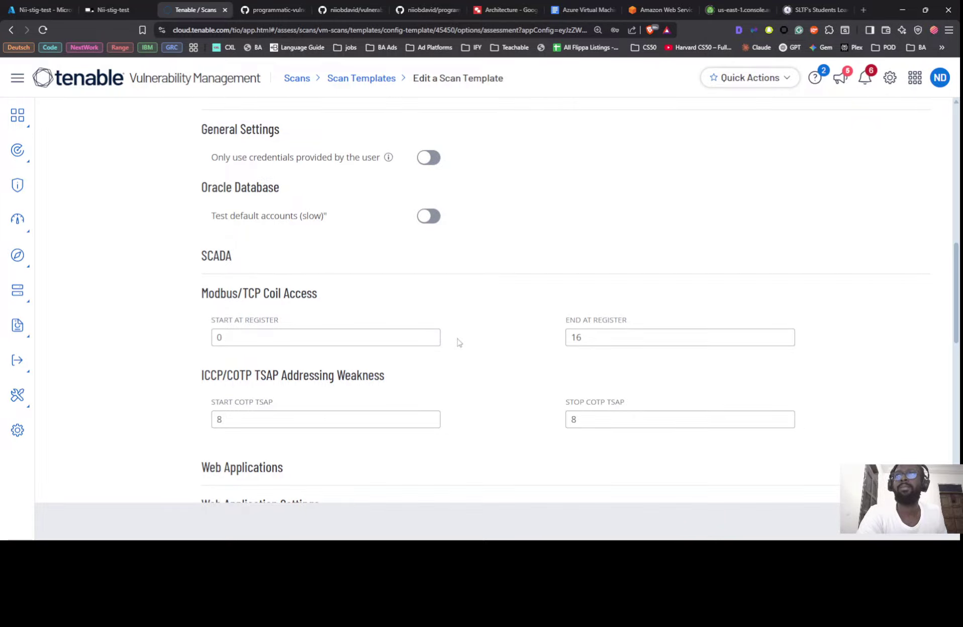
scroll(461, 341, down, 6)
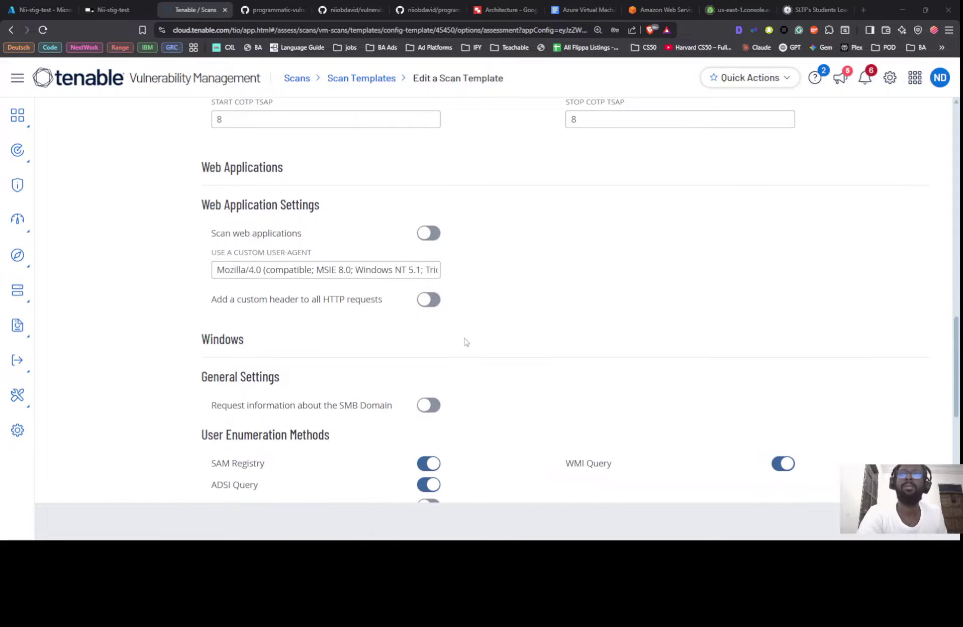
Step: Consult the guide's Credentials requirement and open the Credentials section of the scan template
key(alt+Tab)
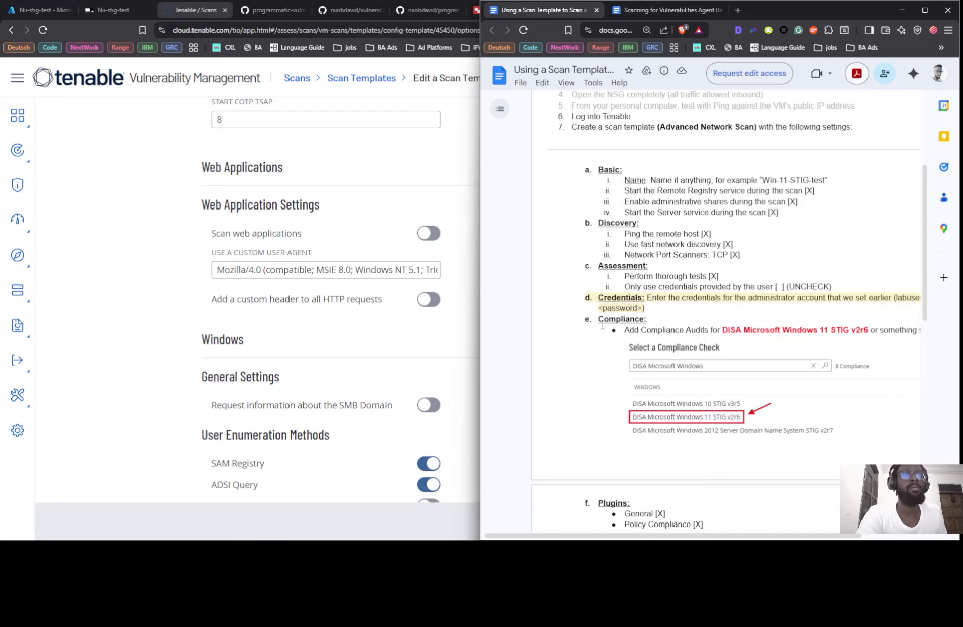
click(69, 237)
scroll(163, 293, up, 10)
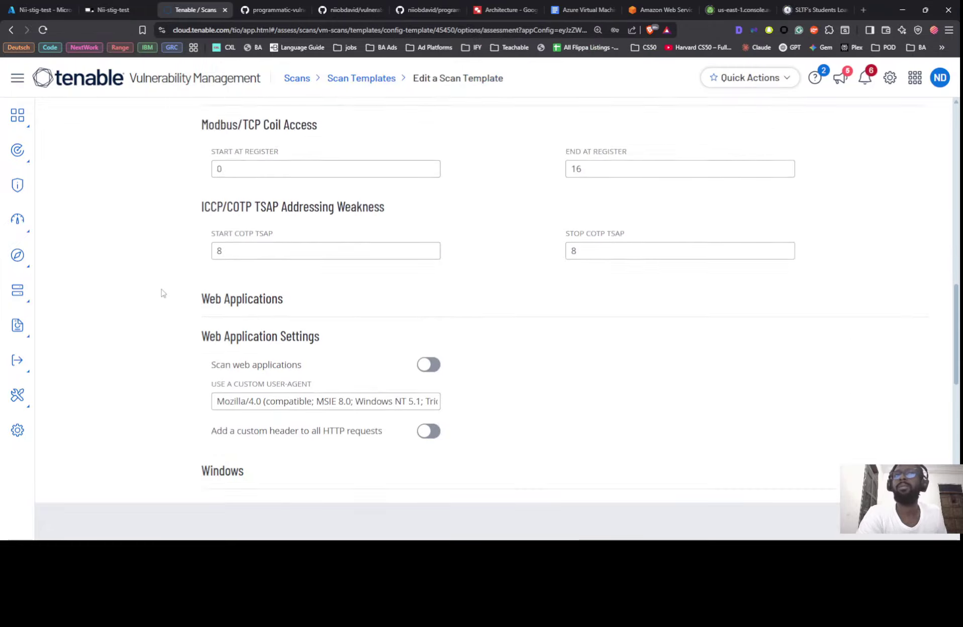
scroll(163, 293, up, 5)
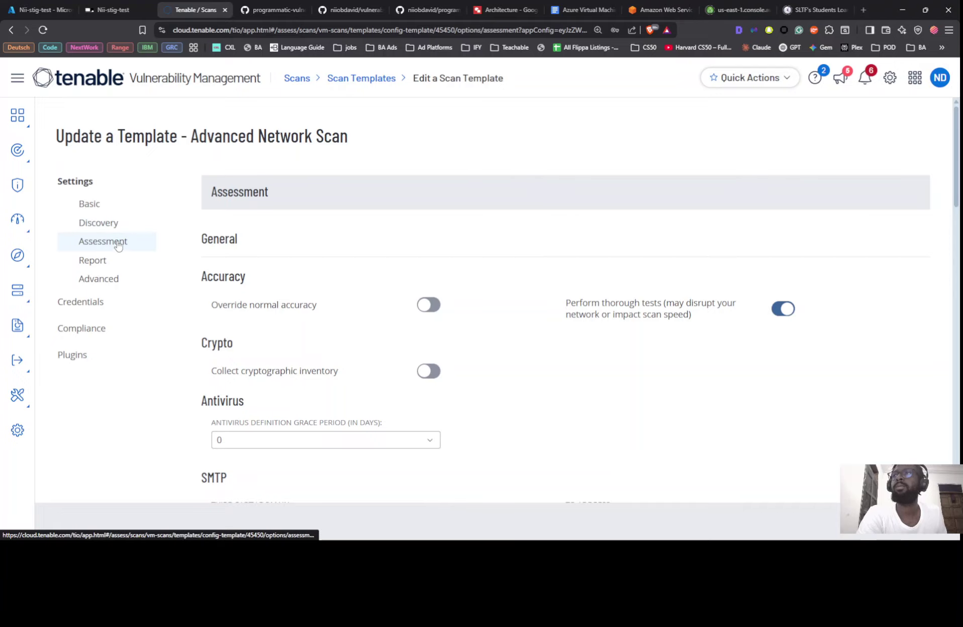
click(95, 304)
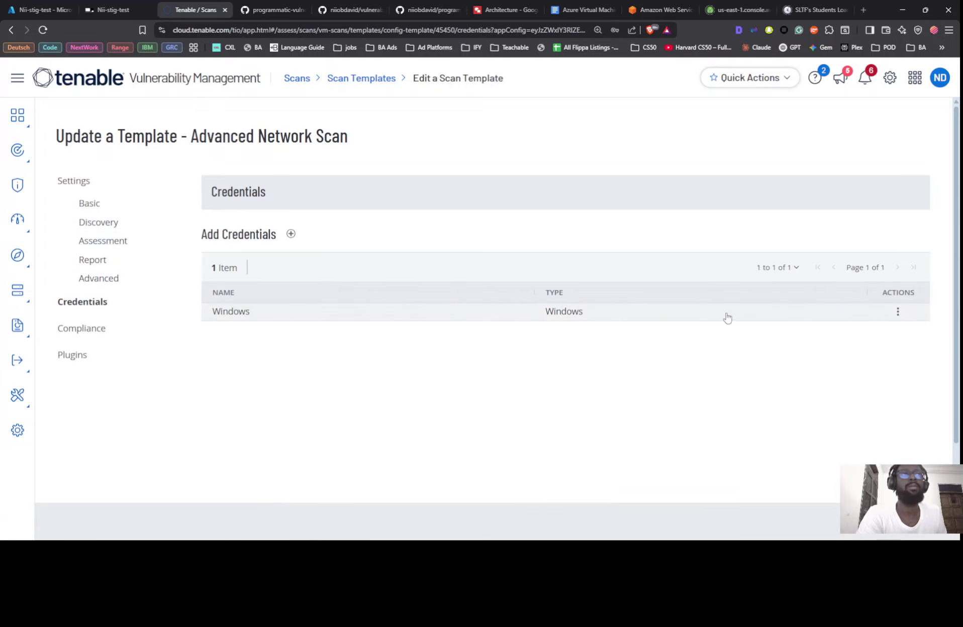
click(898, 312)
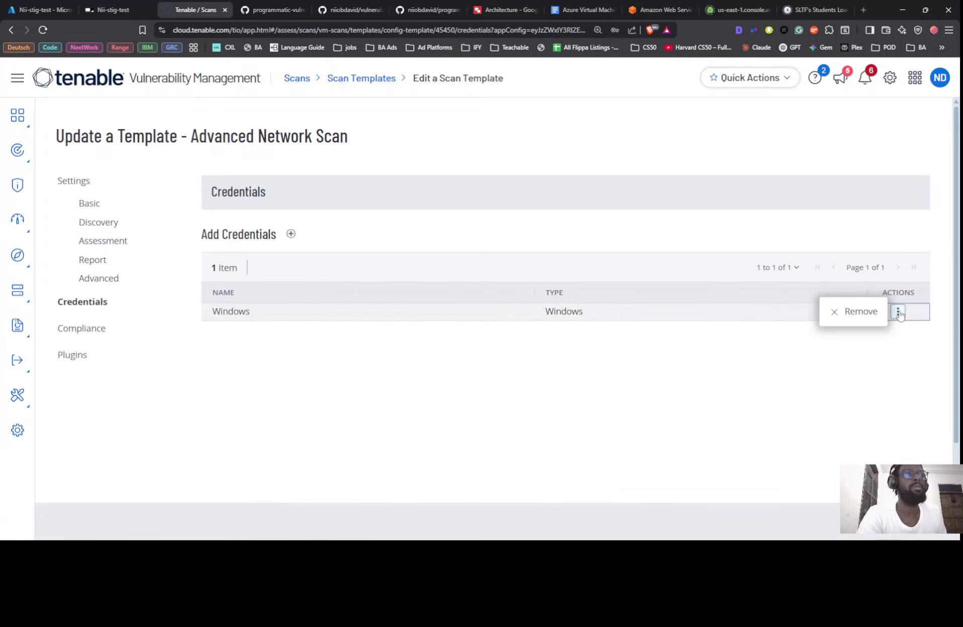
click(846, 316)
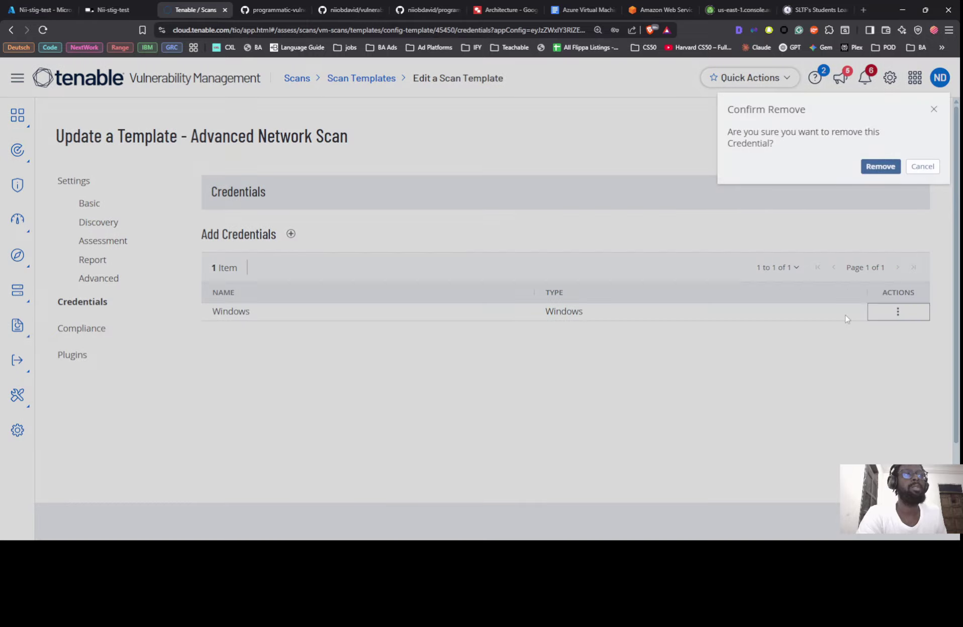
click(909, 168)
Step: Open the template's existing Windows credential for editing
click(454, 322)
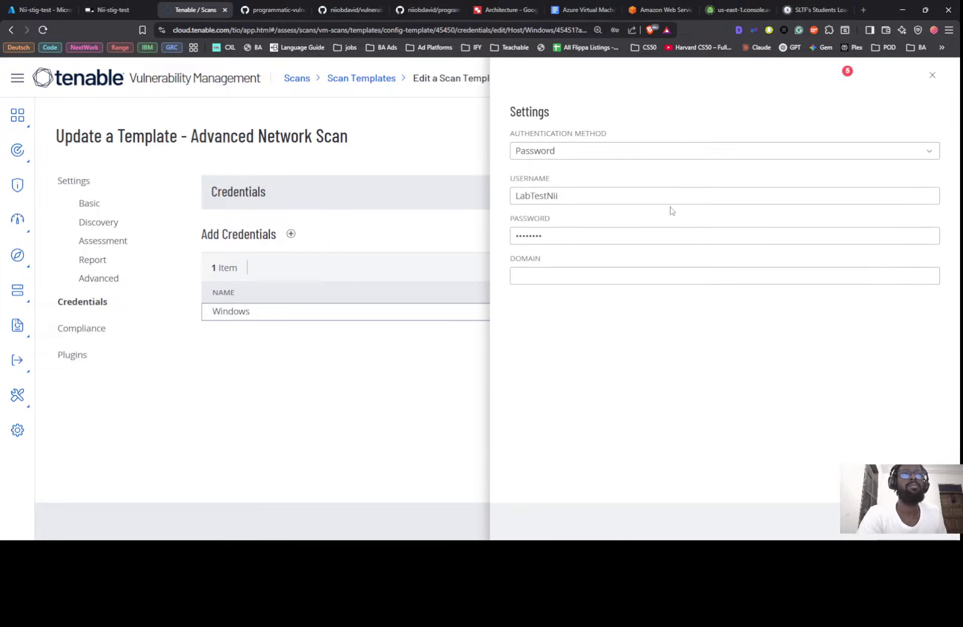
Step: Try to check the masked password by pasting the account password as readable text into the Domain field
click(649, 239)
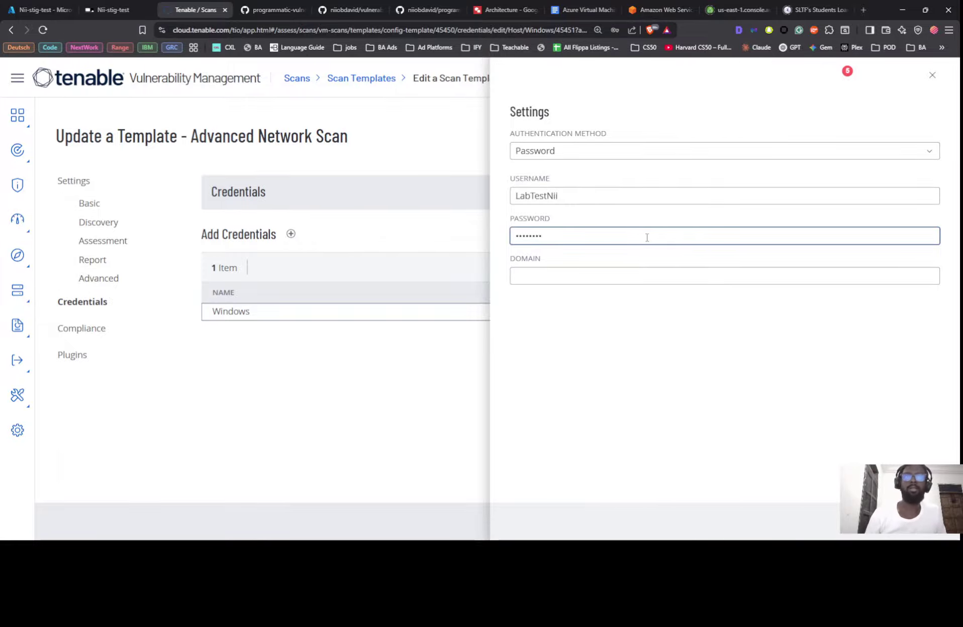
key(ctrl+a)
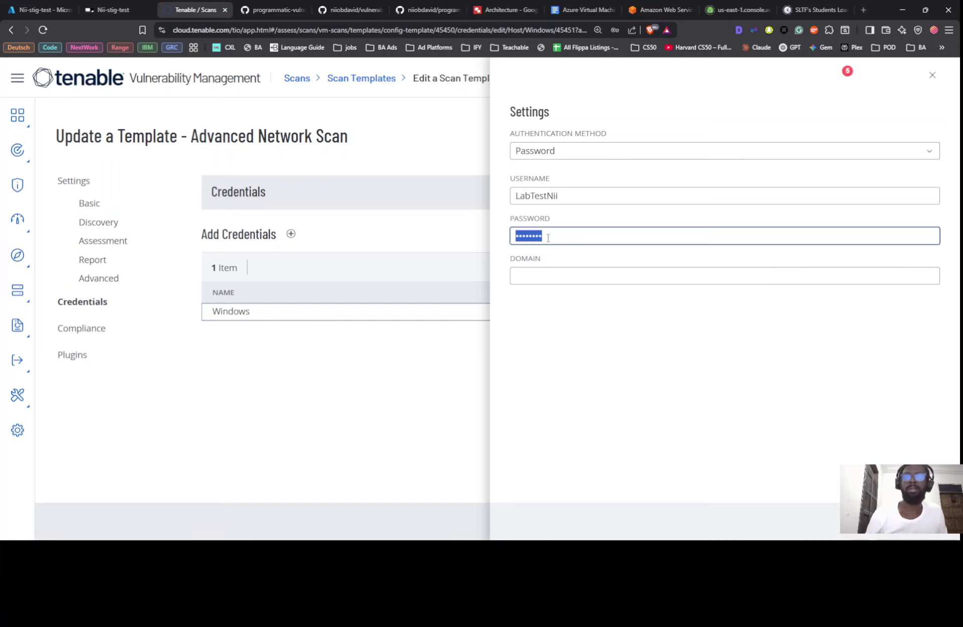
click(542, 275)
key(Down)
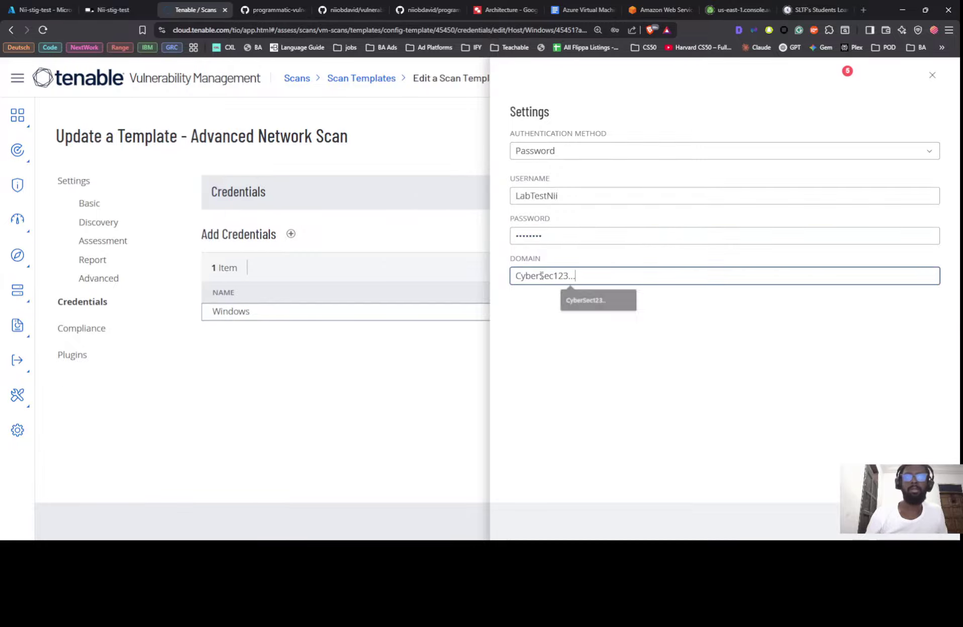
key(Return)
double_click(537, 237)
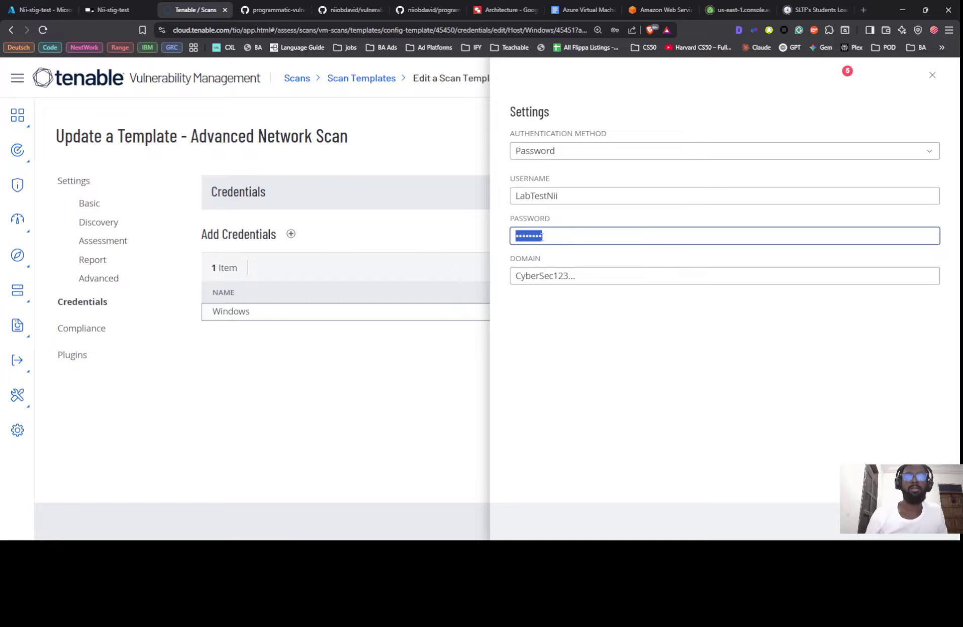
click(552, 235)
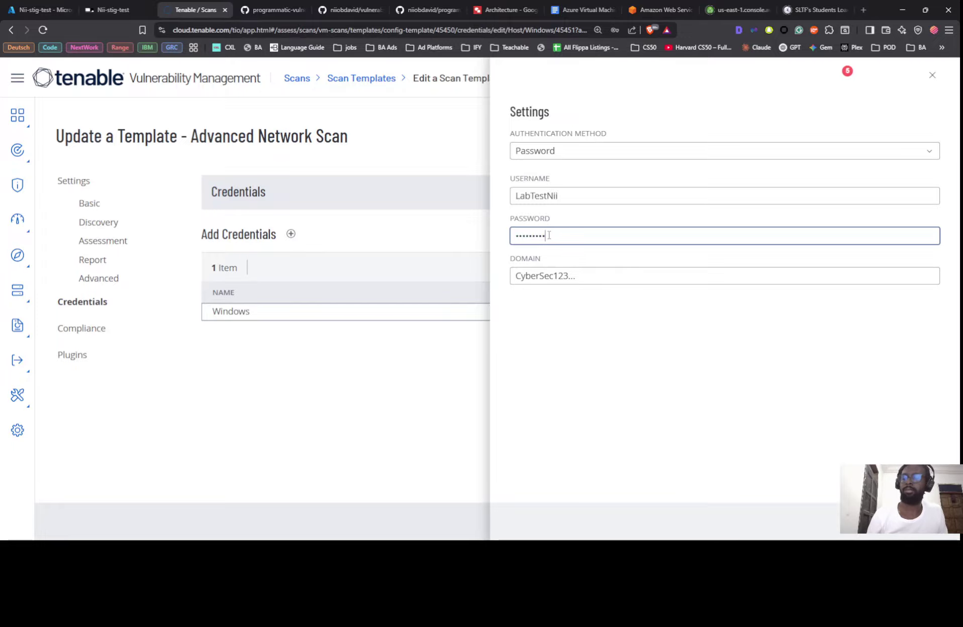
double_click(549, 236)
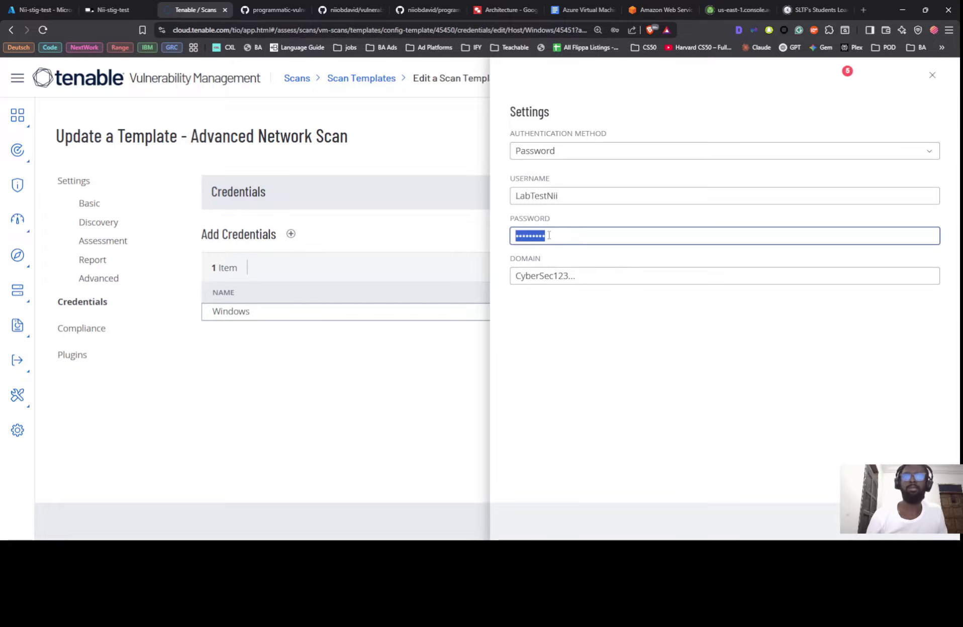
click(641, 277)
key(ctrl+v)
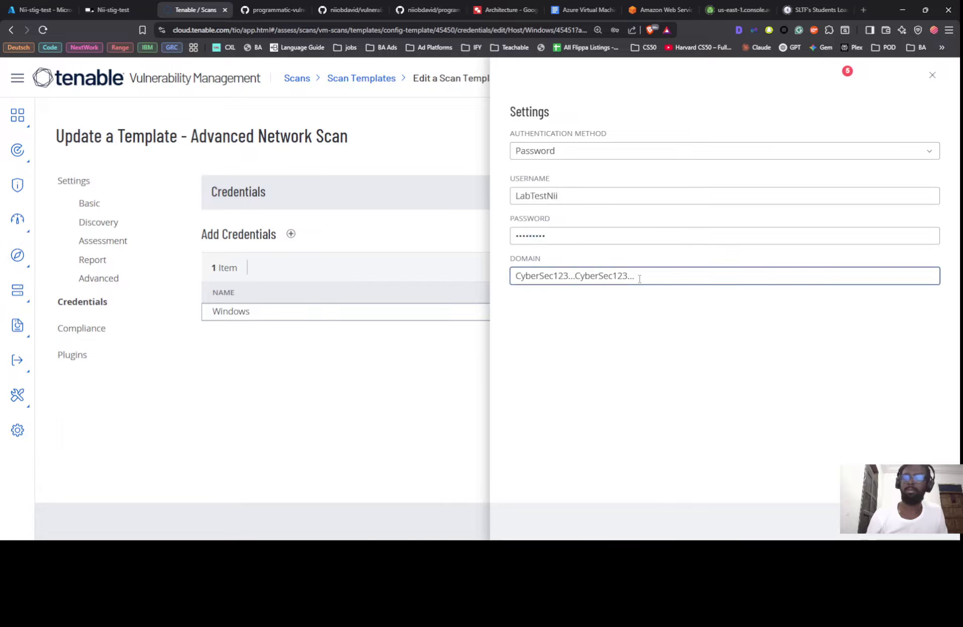
key(ctrl+z)
Step: Replace the Windows credential's password with the account password, clear the Domain field and save the template
click(594, 232)
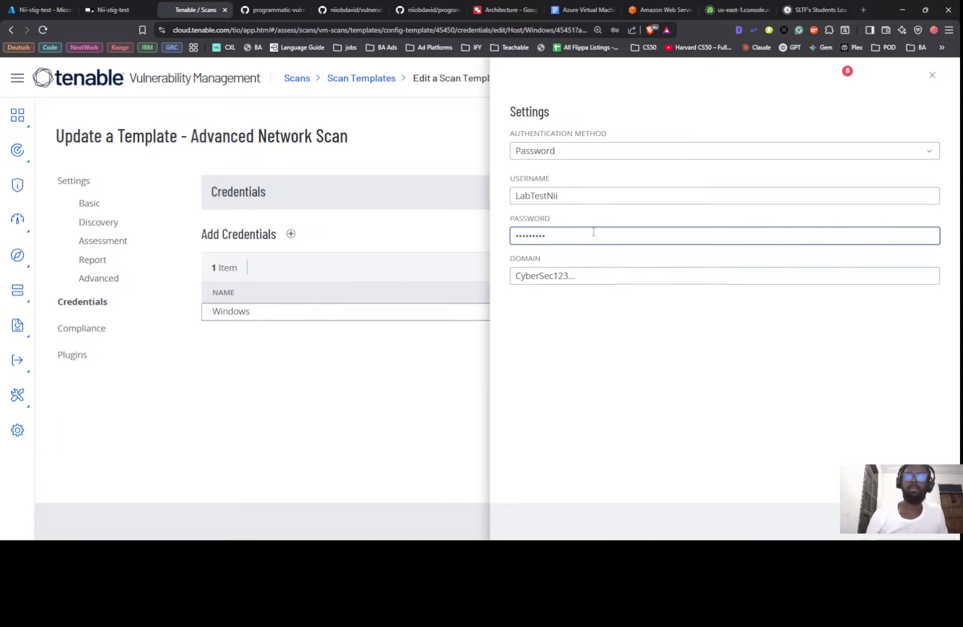
key(ctrl+a)
key(ctrl+v)
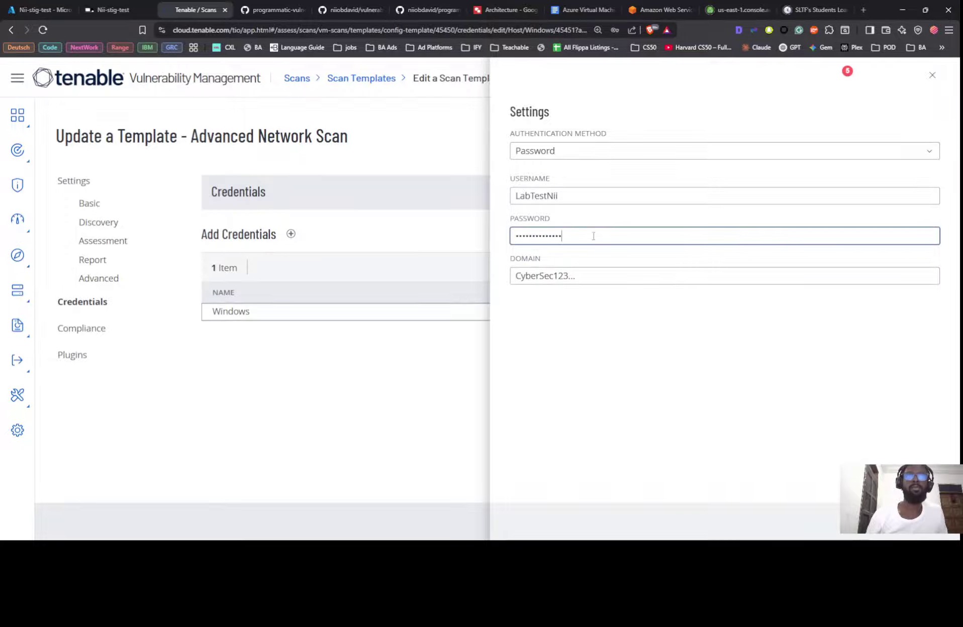
click(577, 276)
key(ctrl+a)
key(BackSpace)
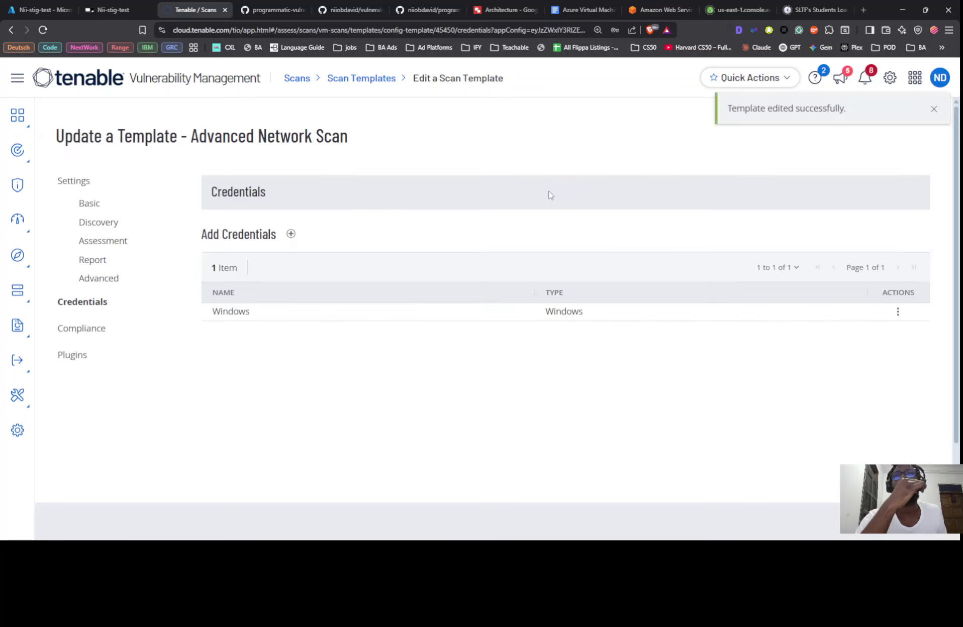
Step: Return to the scan list and relaunch the scan "Nii-stig-test_01"
click(297, 82)
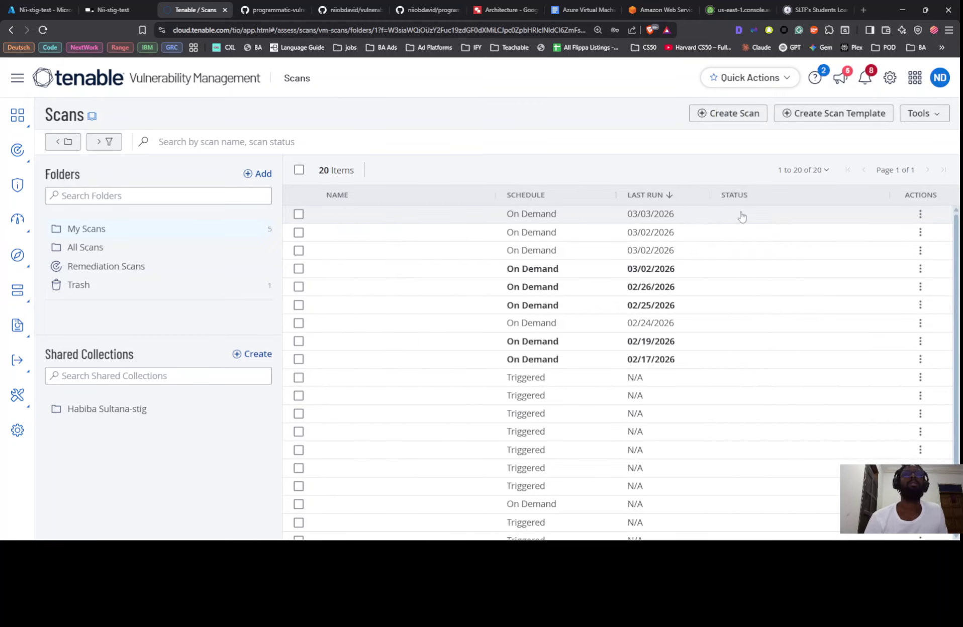
mouse_move(857, 215)
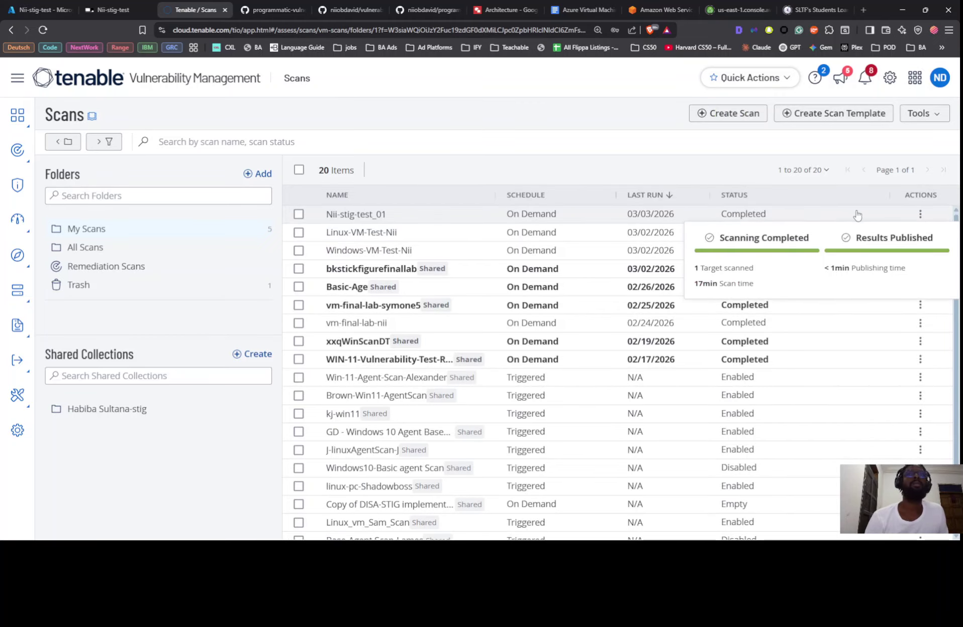
click(919, 215)
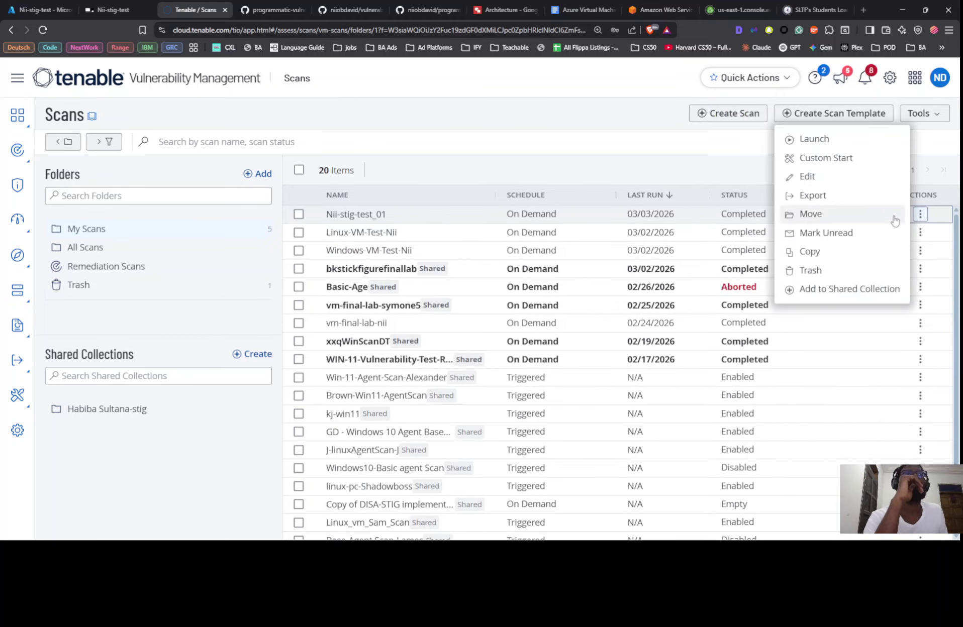
click(816, 140)
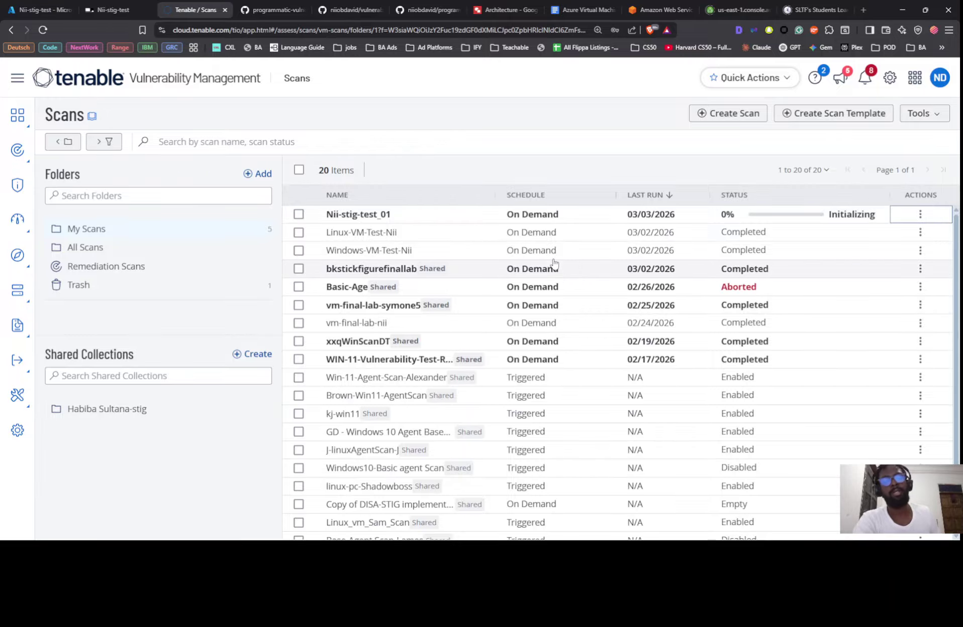
scroll(702, 322, down, 1)
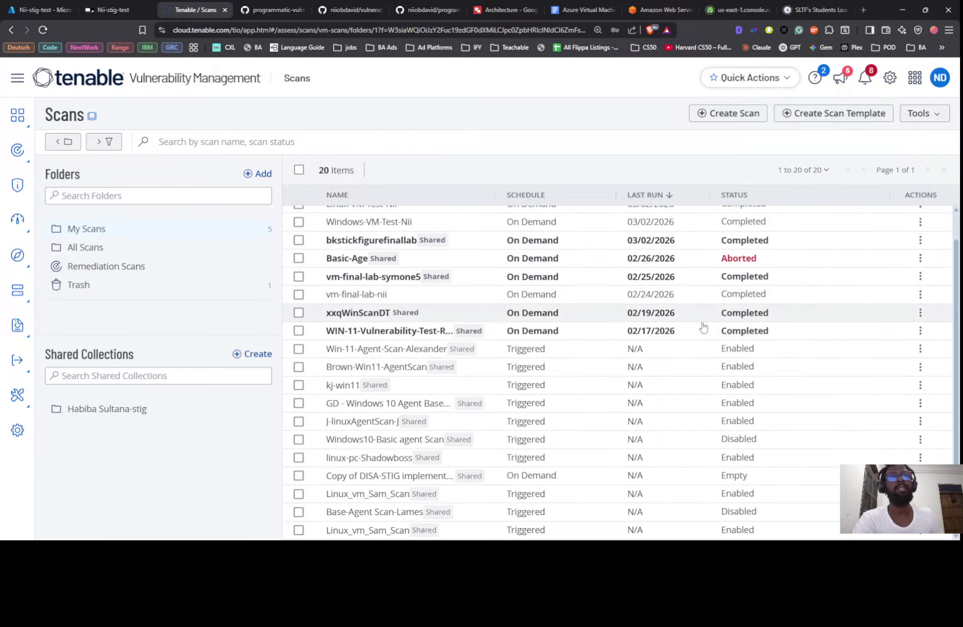
scroll(707, 342, up, 1)
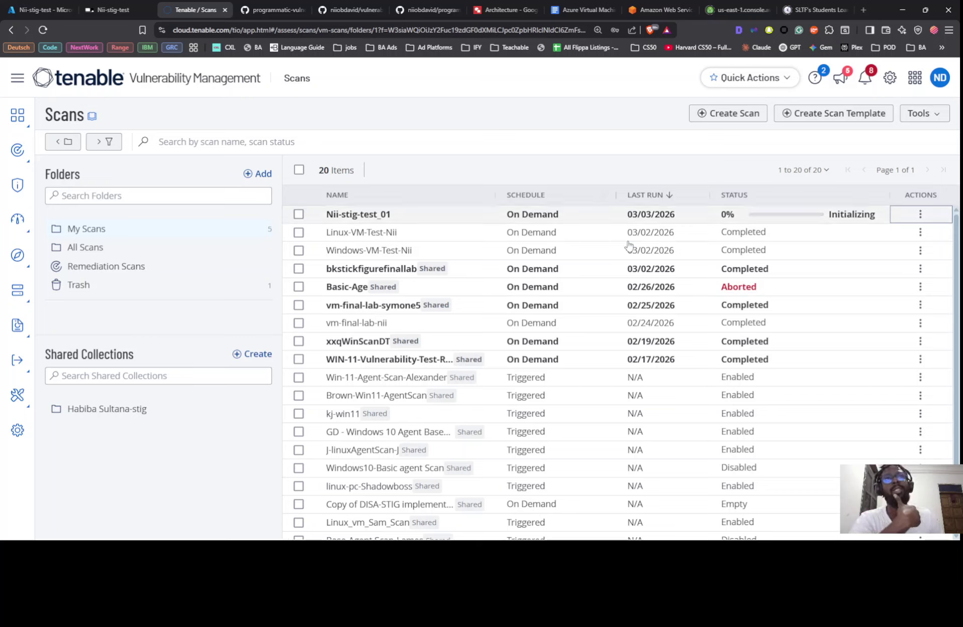
mouse_move(797, 243)
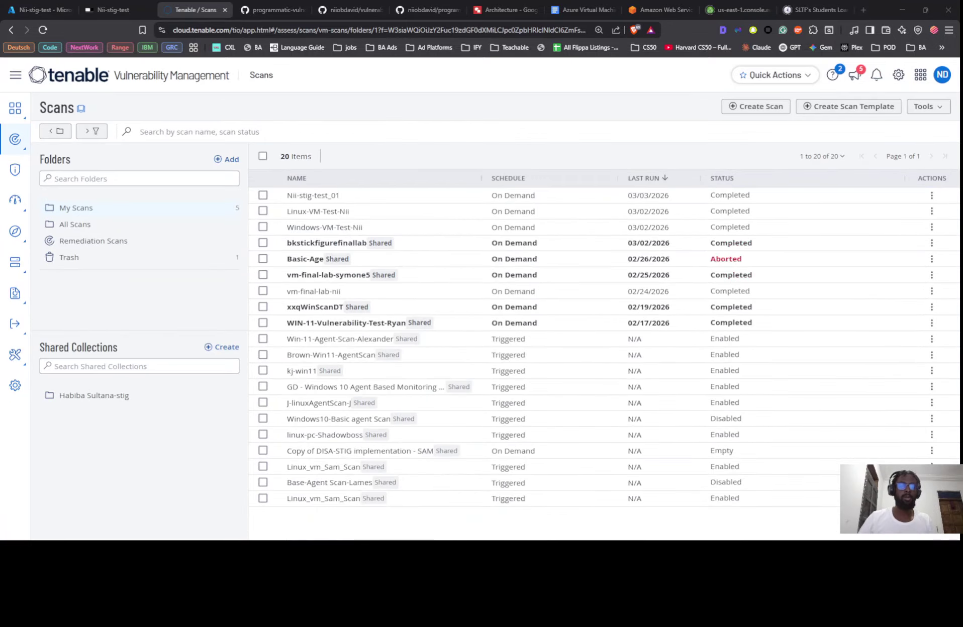
Step: Open the full details of the completed "Nii-stig-test_01" scan and examine its vulnerabilities by plugin, including the credential status entries
click(706, 199)
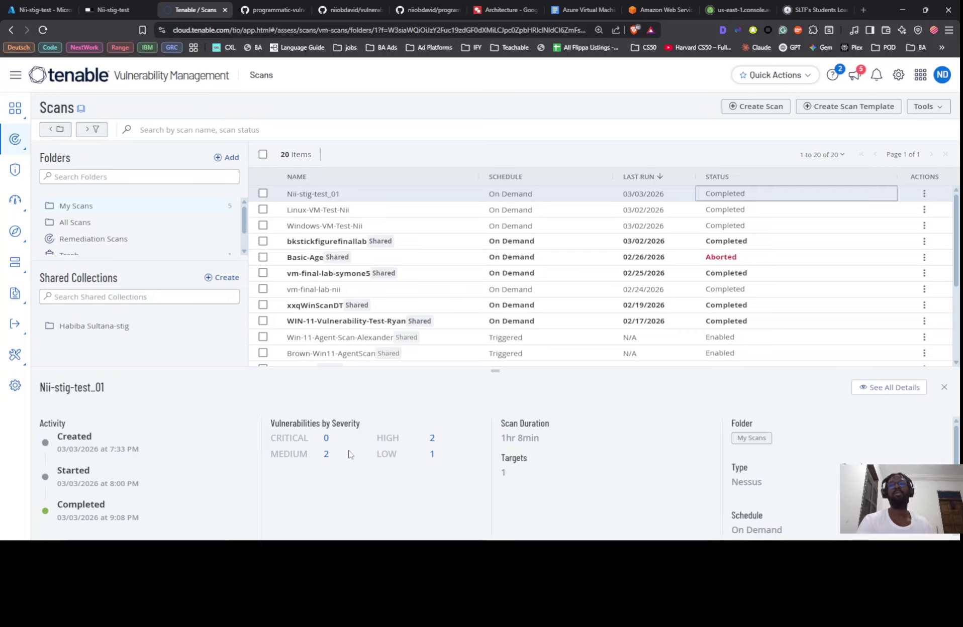
click(899, 394)
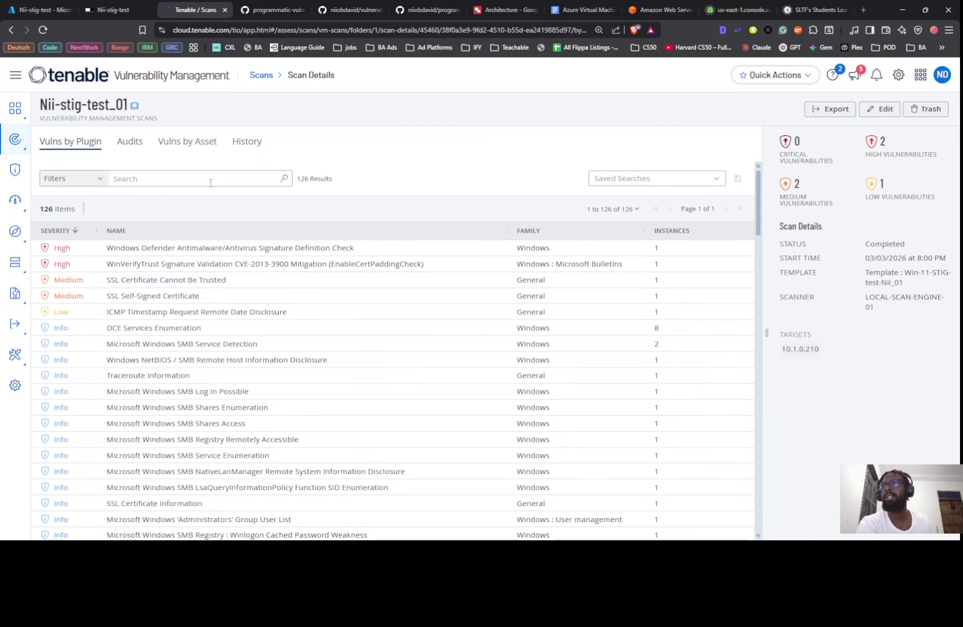
scroll(265, 281, down, 3)
scroll(334, 347, down, 3)
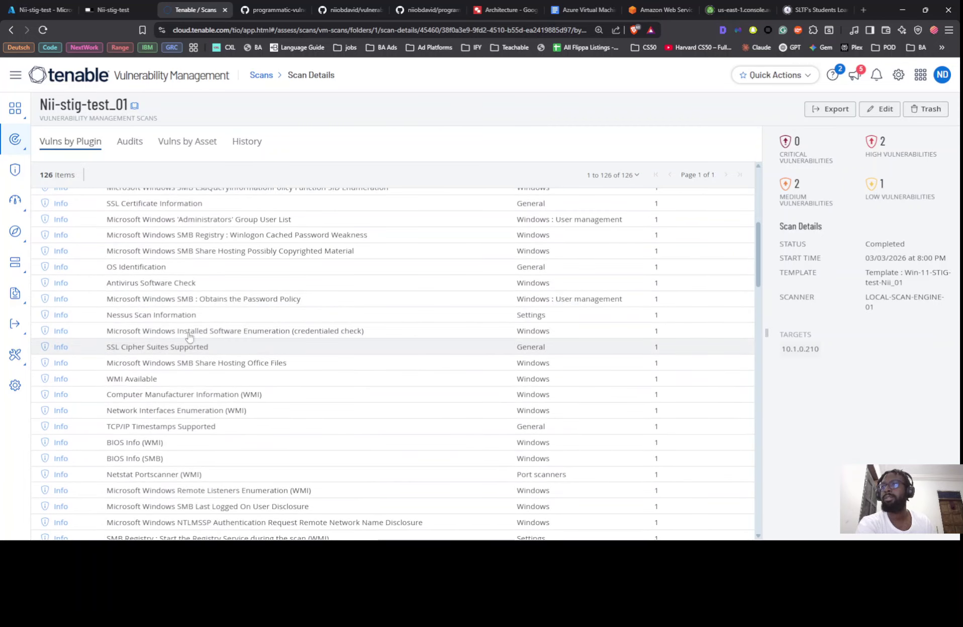
scroll(227, 312, down, 1)
scroll(288, 296, down, 5)
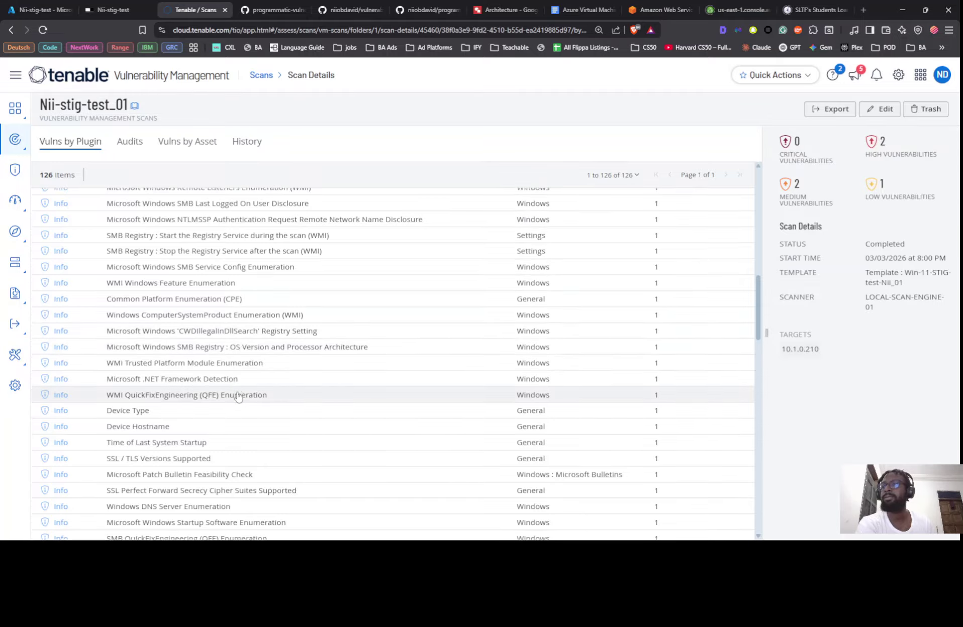
scroll(240, 397, down, 10)
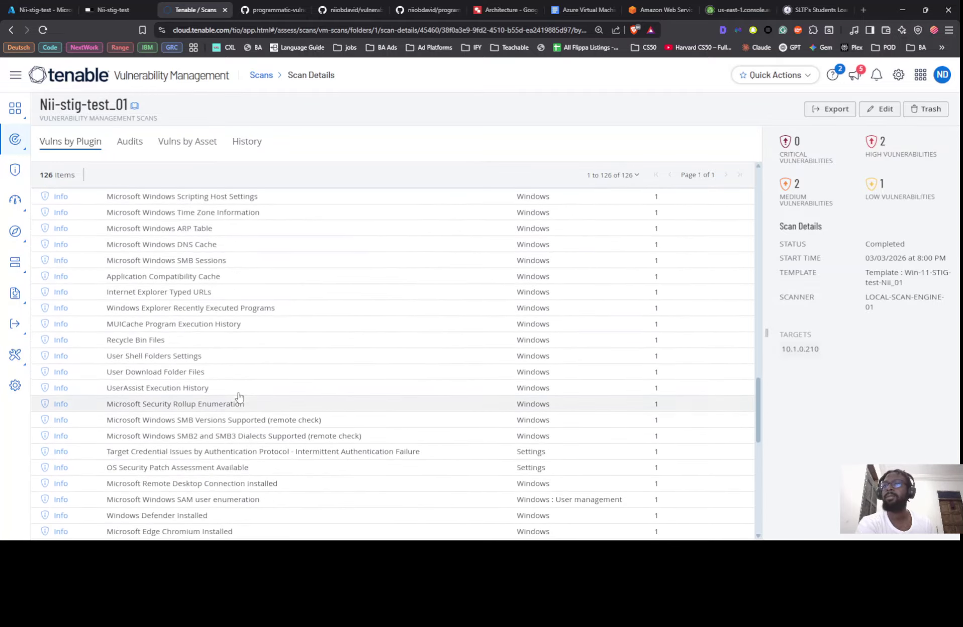
scroll(237, 397, down, 2)
scroll(231, 396, down, 4)
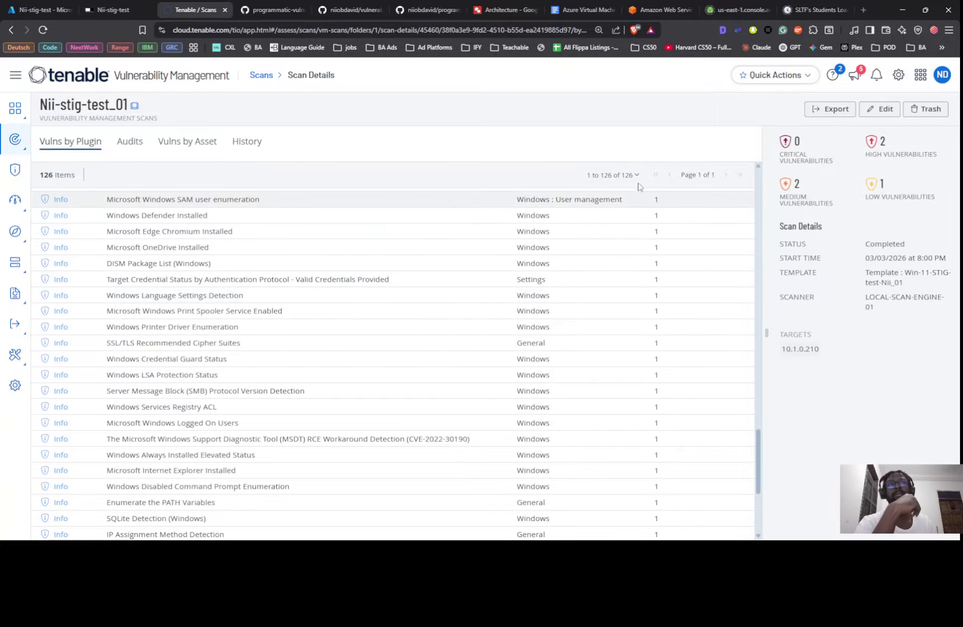
Step: Load the 7:33 PM run from the scan history, review its vulnerabilities by plugin for comparison, and return to the history
click(242, 143)
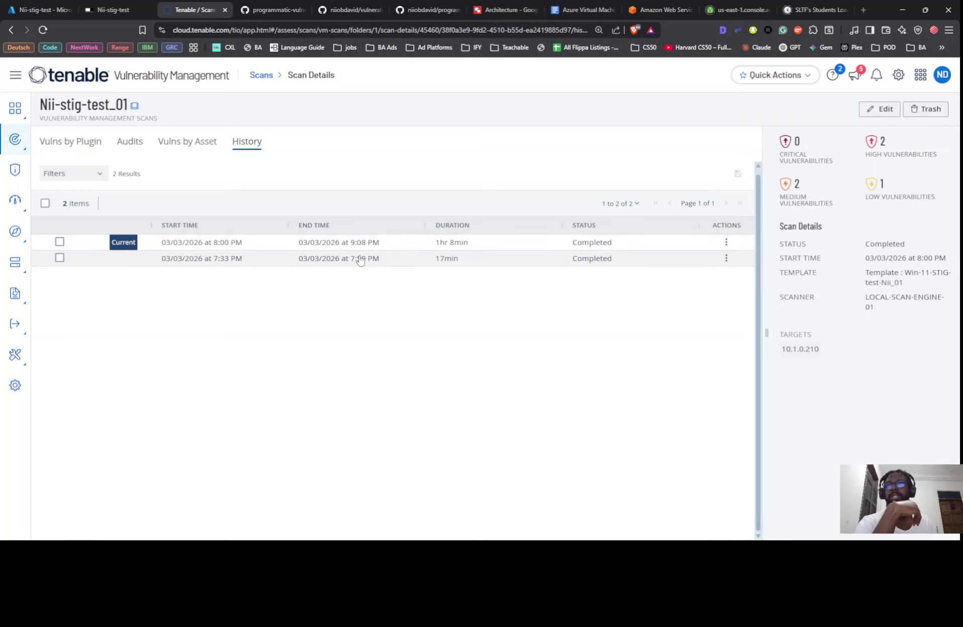
click(359, 258)
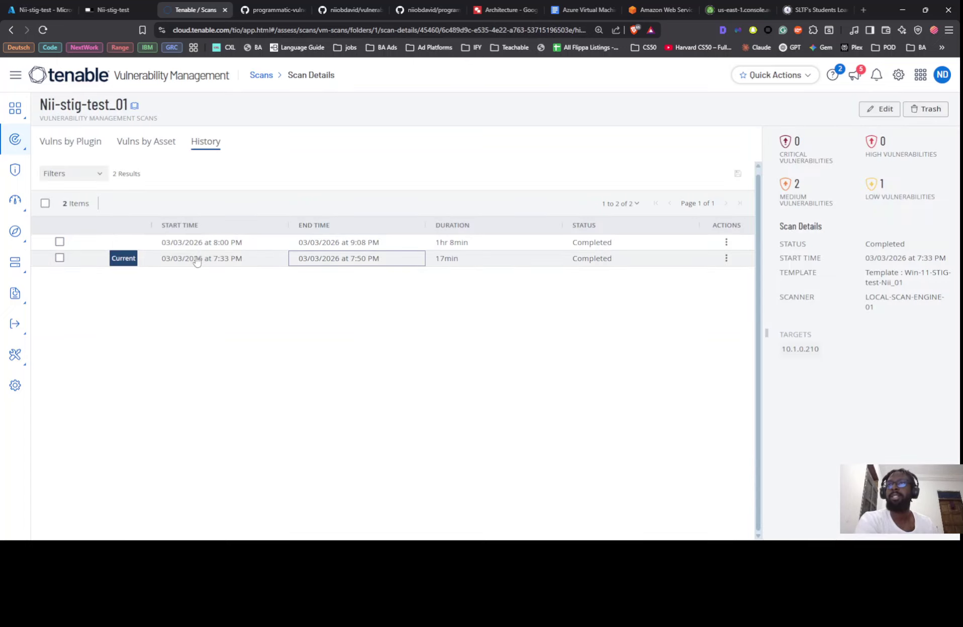
click(72, 144)
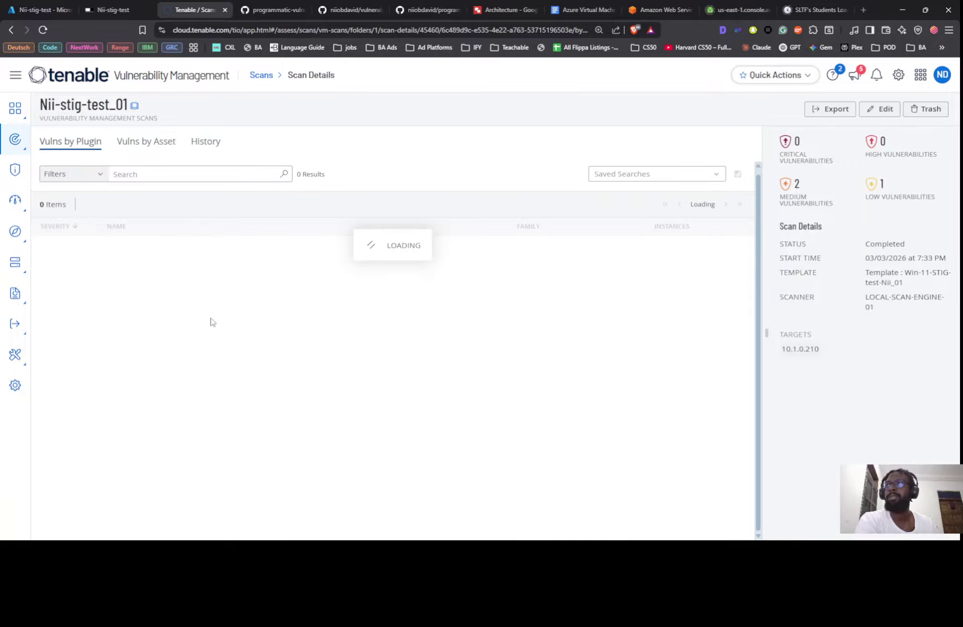
scroll(259, 329, down, 3)
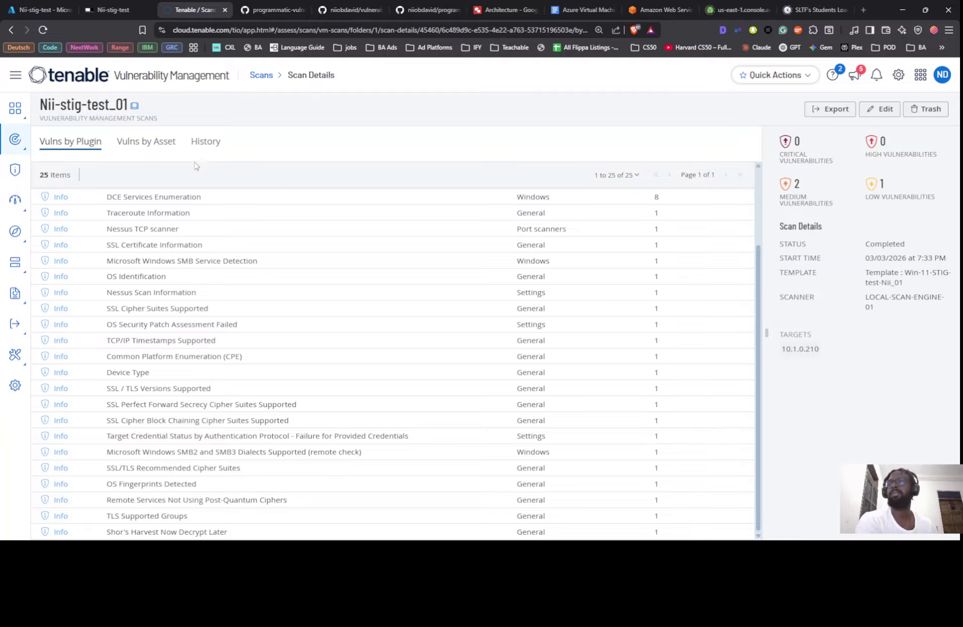
scroll(196, 166, up, 3)
click(205, 143)
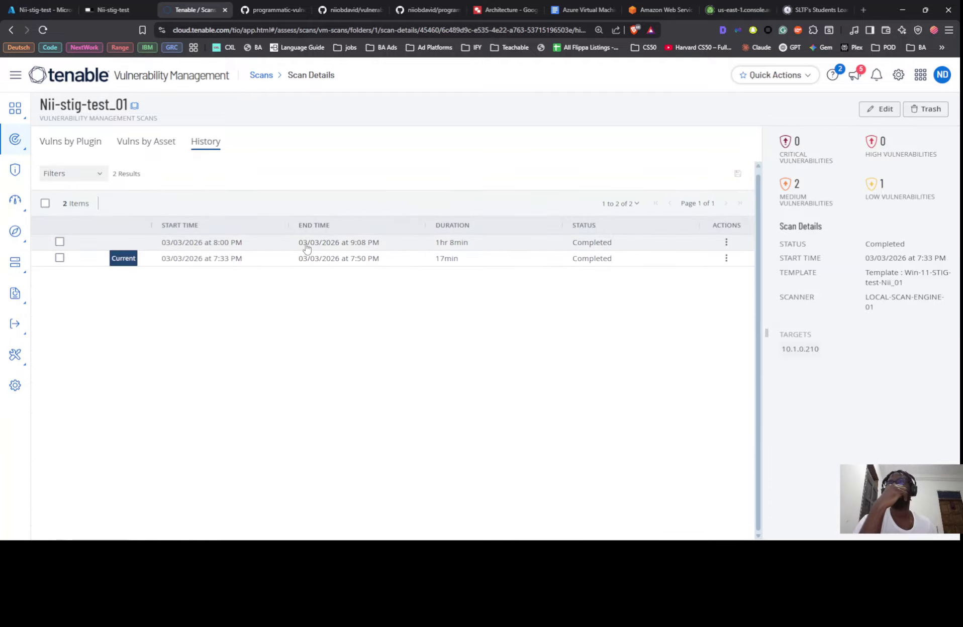
Step: Load the 8:00 PM run from the scan history and check the lab guide for which results to observe
click(306, 246)
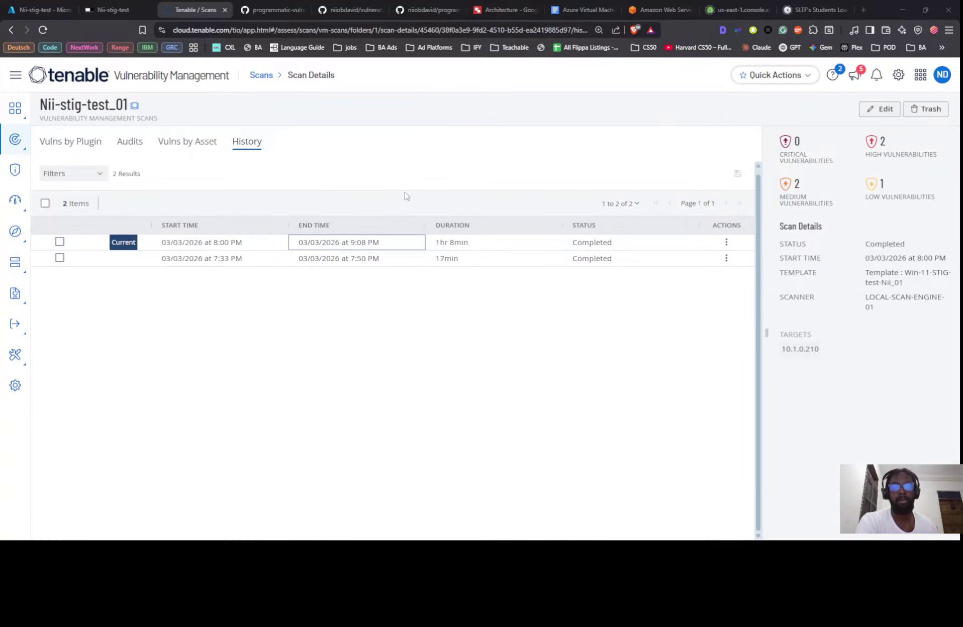
key(alt+Tab)
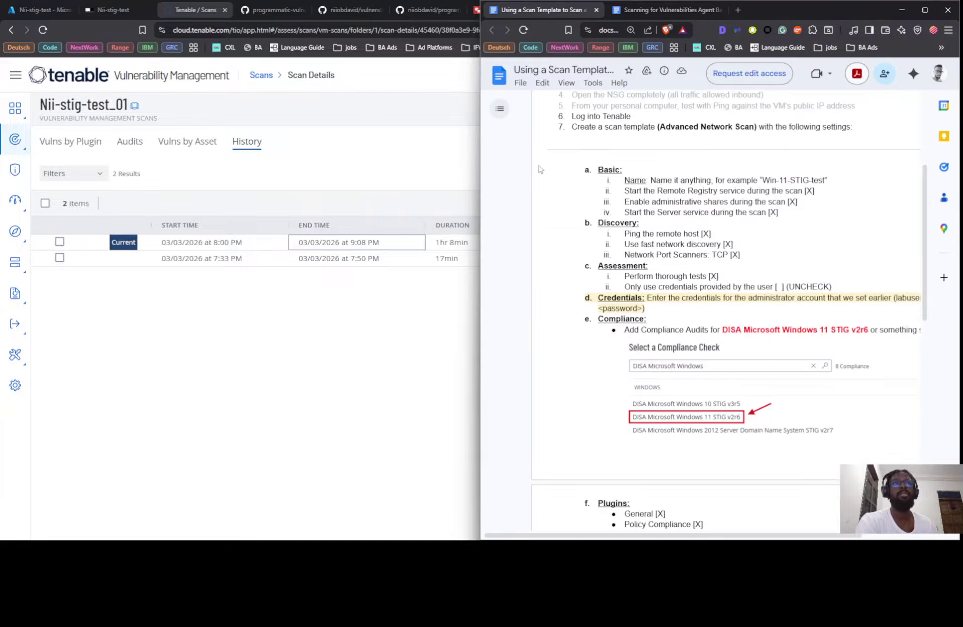
scroll(669, 246, down, 12)
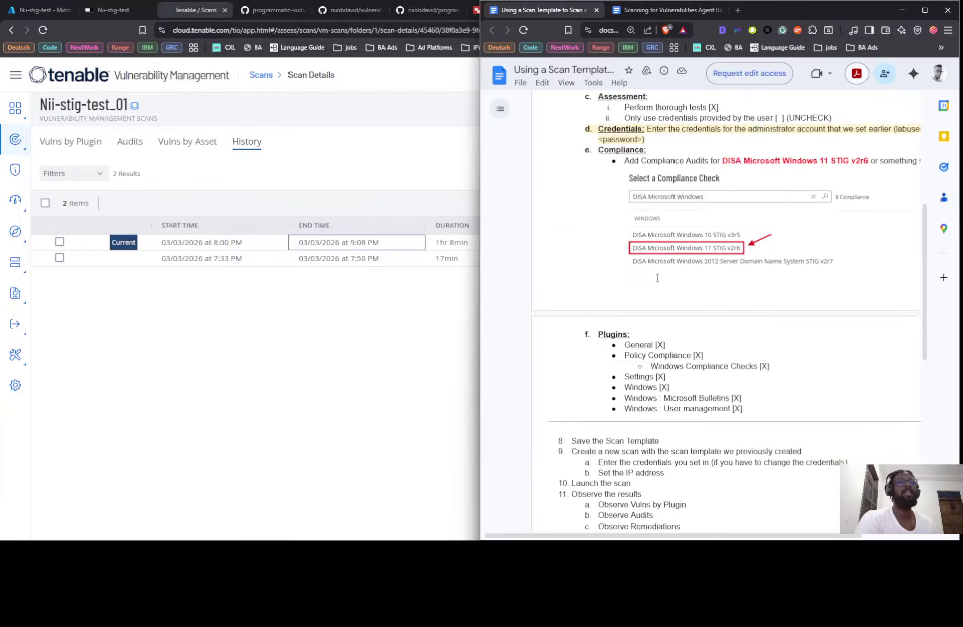
scroll(635, 249, up, 3)
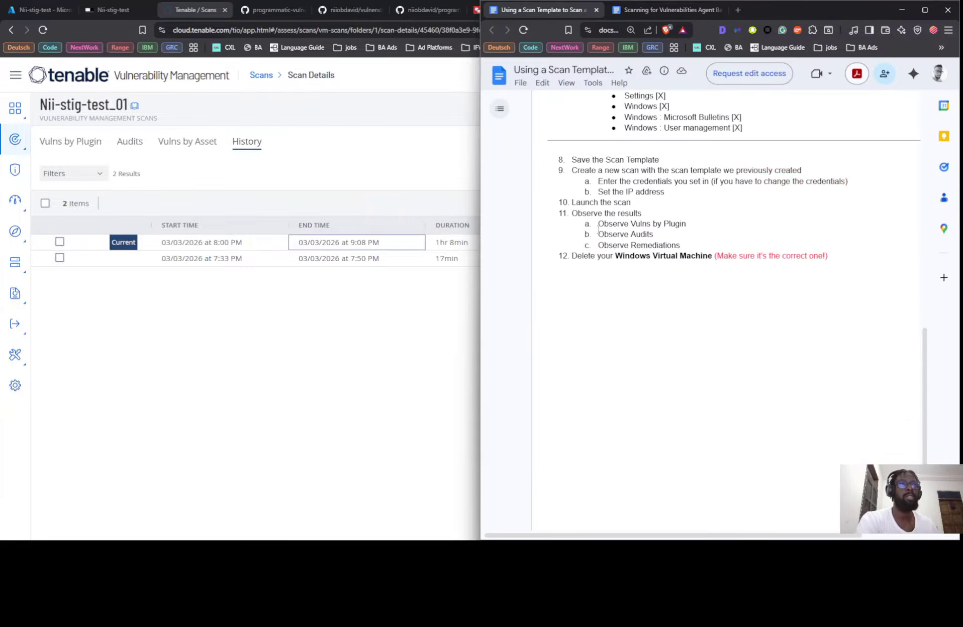
Step: Review the run's vulnerabilities by plugin, read the Windows Defender Antimalware/Antivirus Signature Definition Check details, and return to the scan details
click(76, 144)
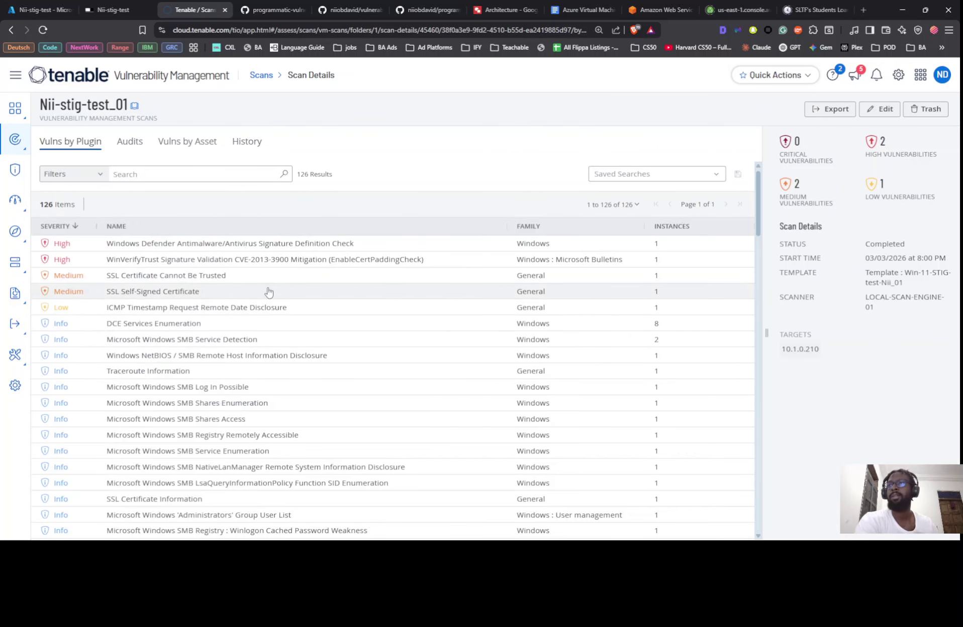
scroll(262, 263, down, 5)
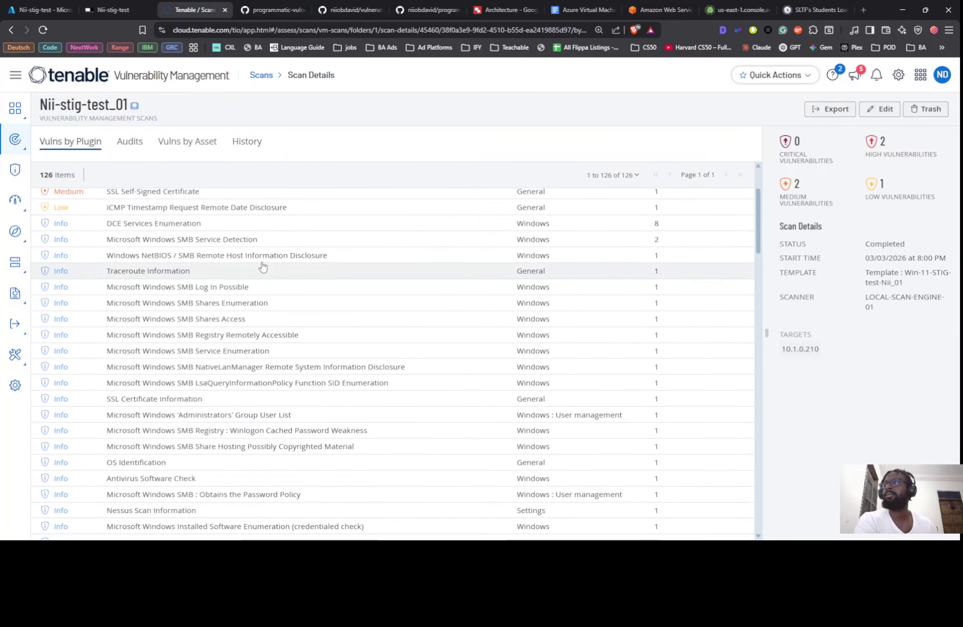
scroll(213, 268, up, 5)
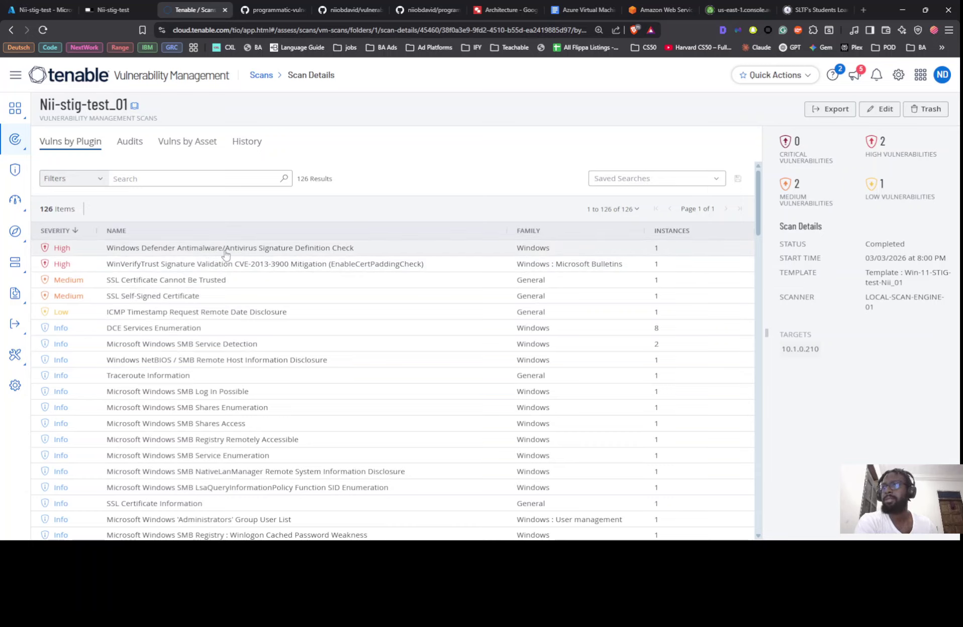
click(304, 251)
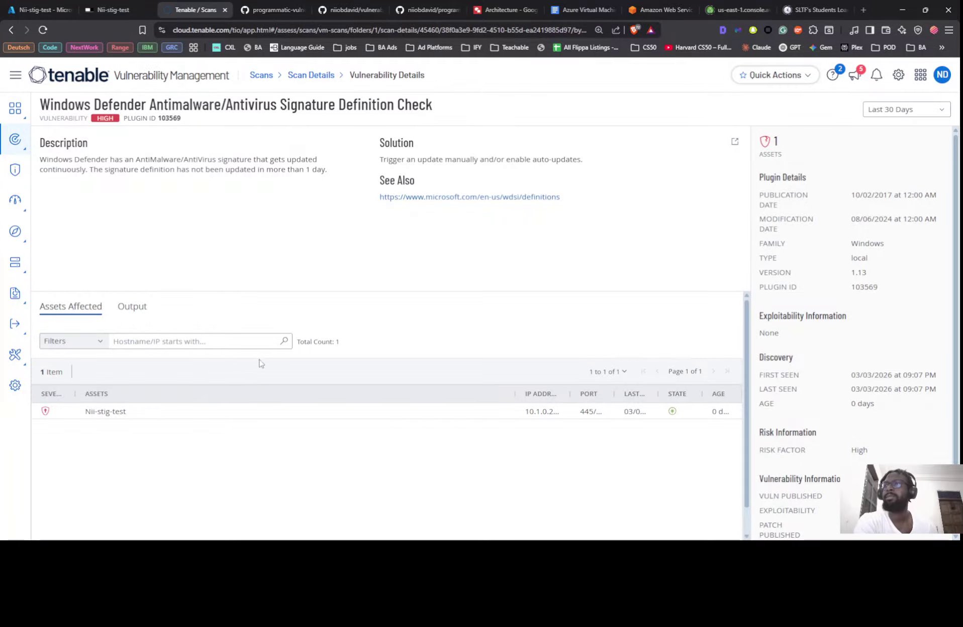
scroll(907, 246, down, 2)
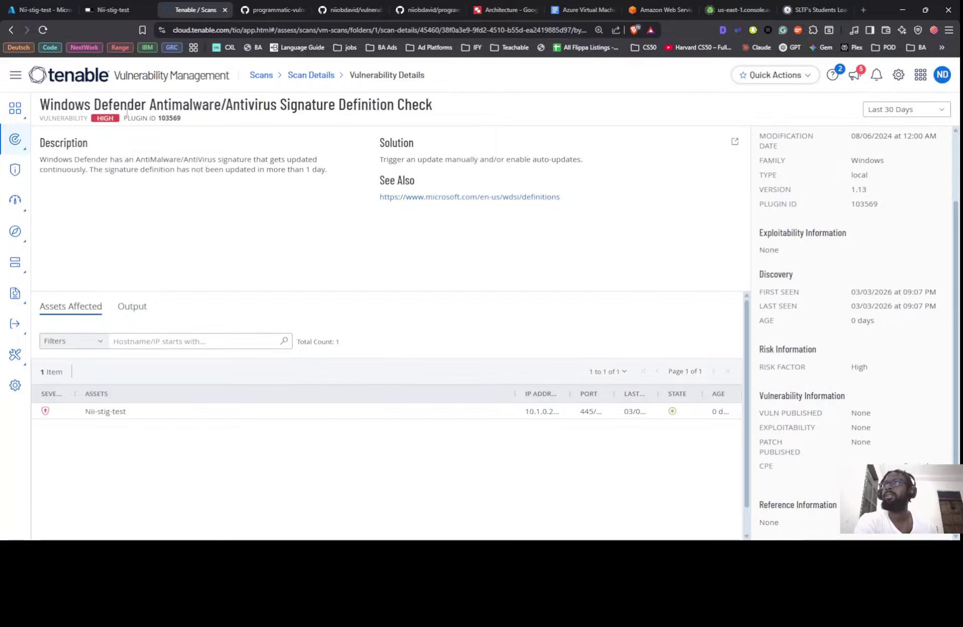
click(319, 75)
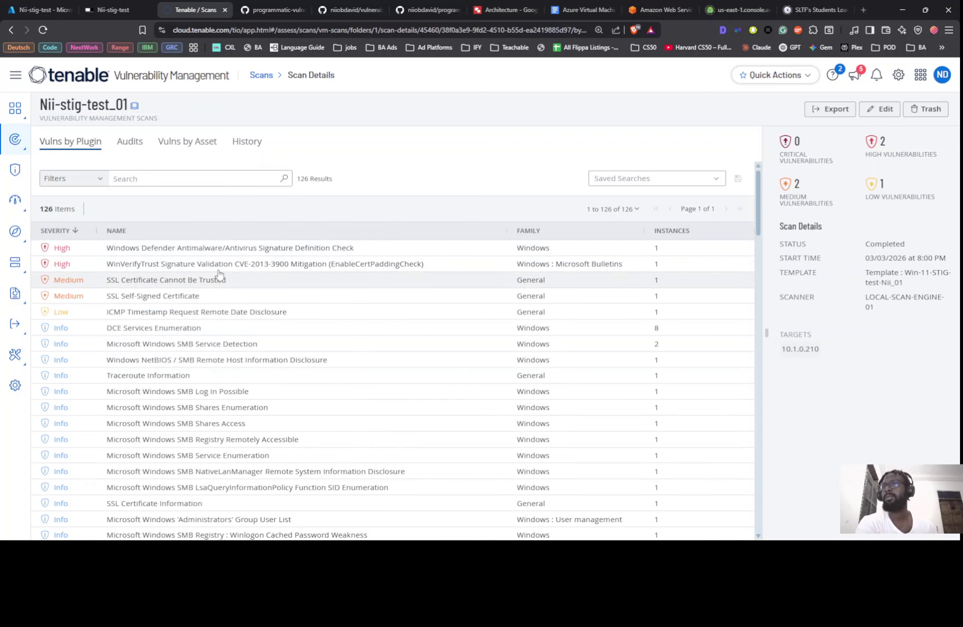
Step: Find the plugin "Target Credential Issues by Authentication Protocol - Intermittent Authentication Failure", read its enlarged description, and return to the scan details
scroll(194, 322, down, 12)
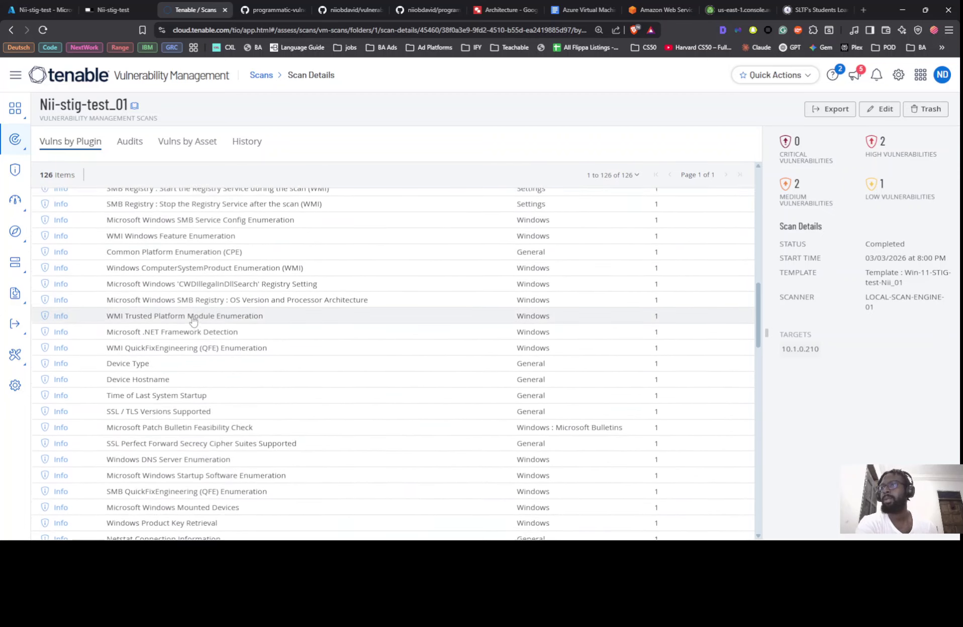
scroll(194, 321, down, 7)
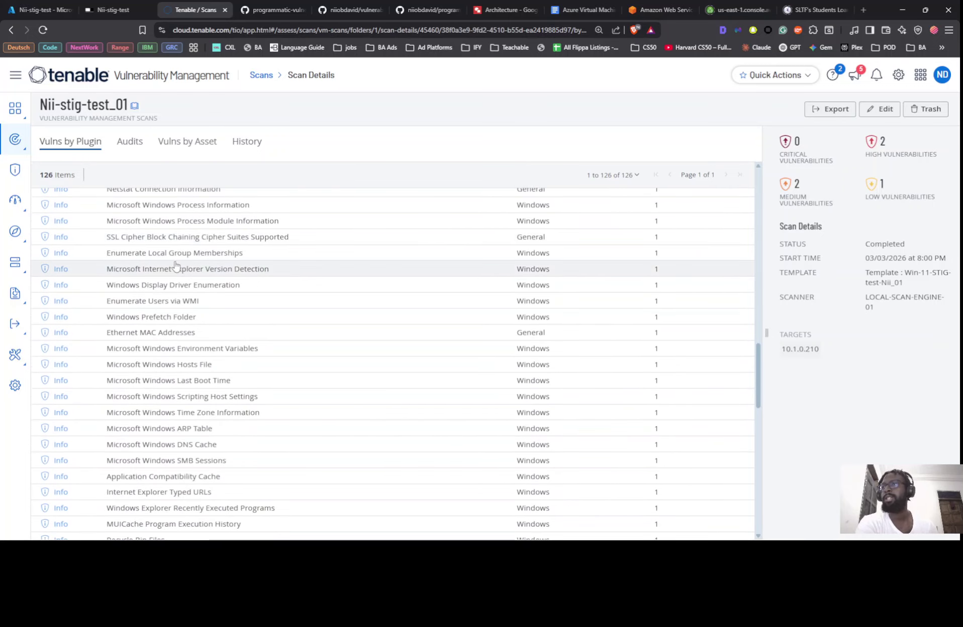
scroll(176, 267, down, 6)
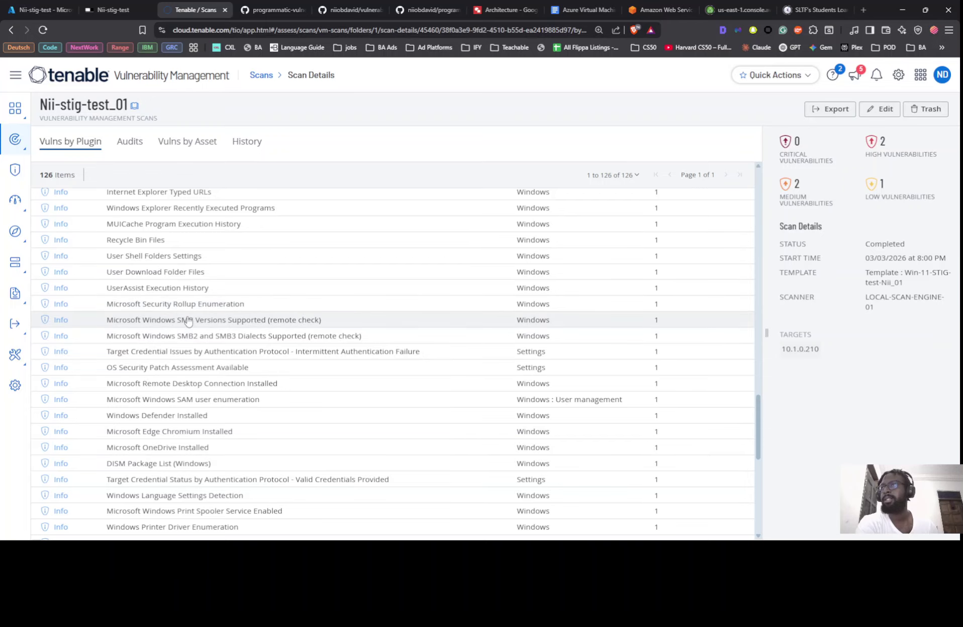
scroll(188, 321, down, 2)
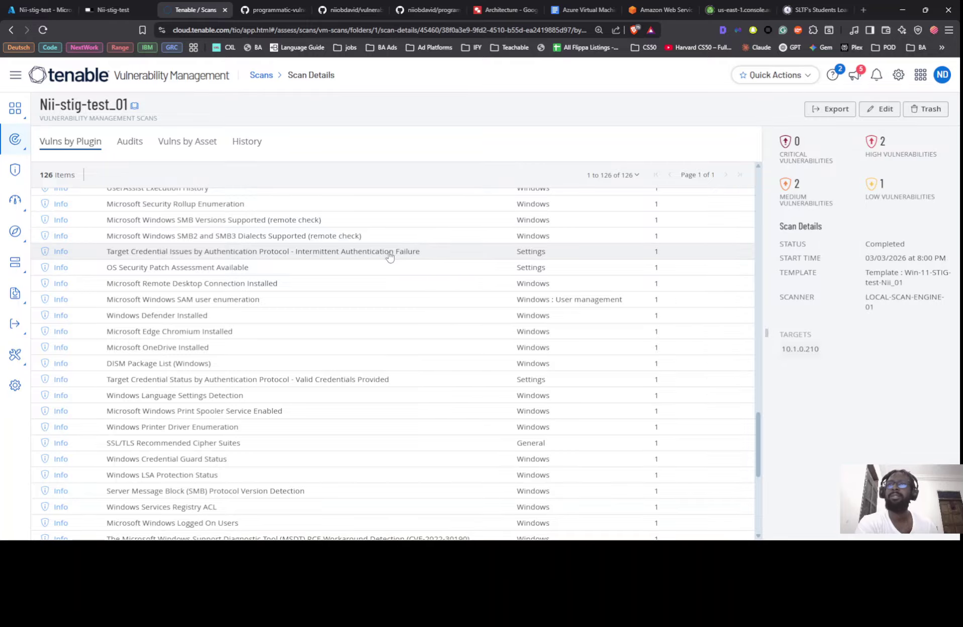
click(295, 252)
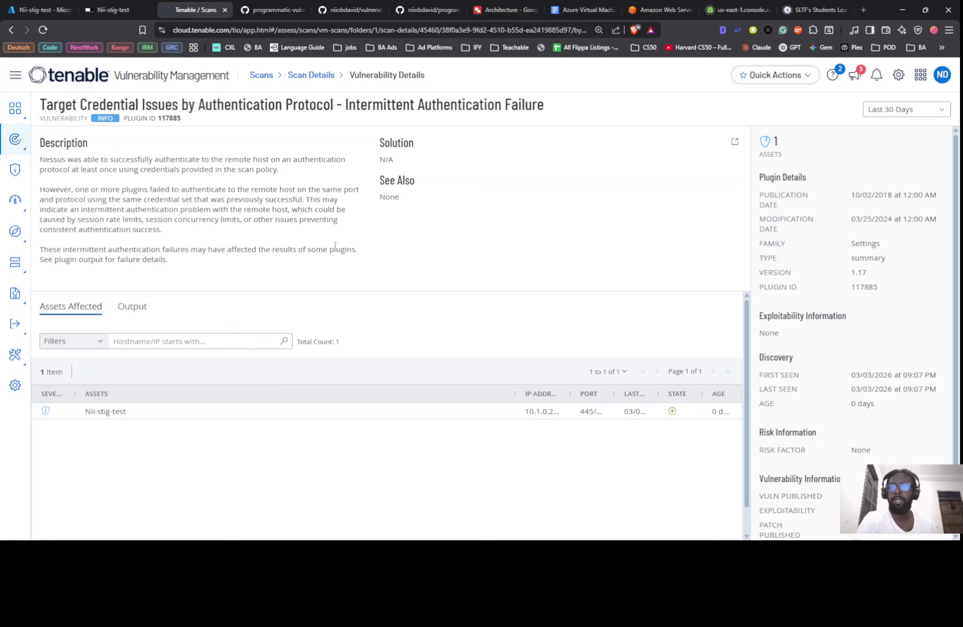
key(ctrl+plus)
key(ctrl+plus)
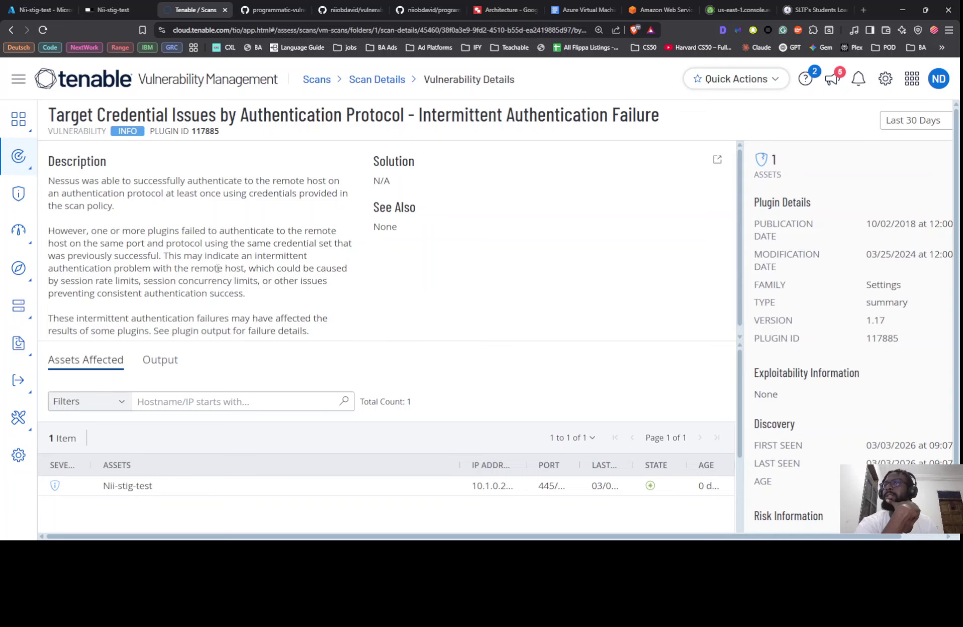
scroll(279, 265, down, 1)
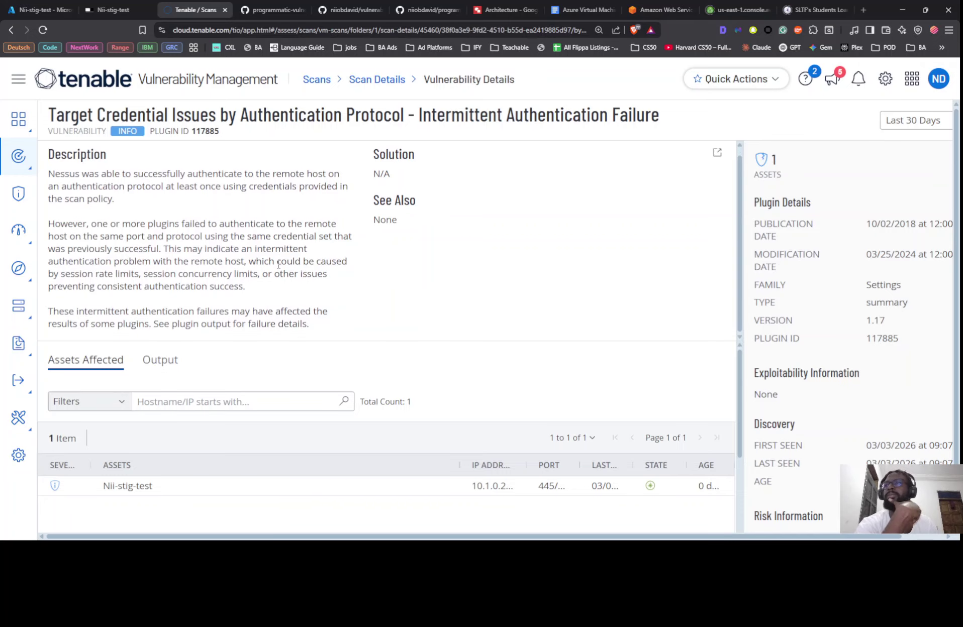
scroll(151, 235, up, 1)
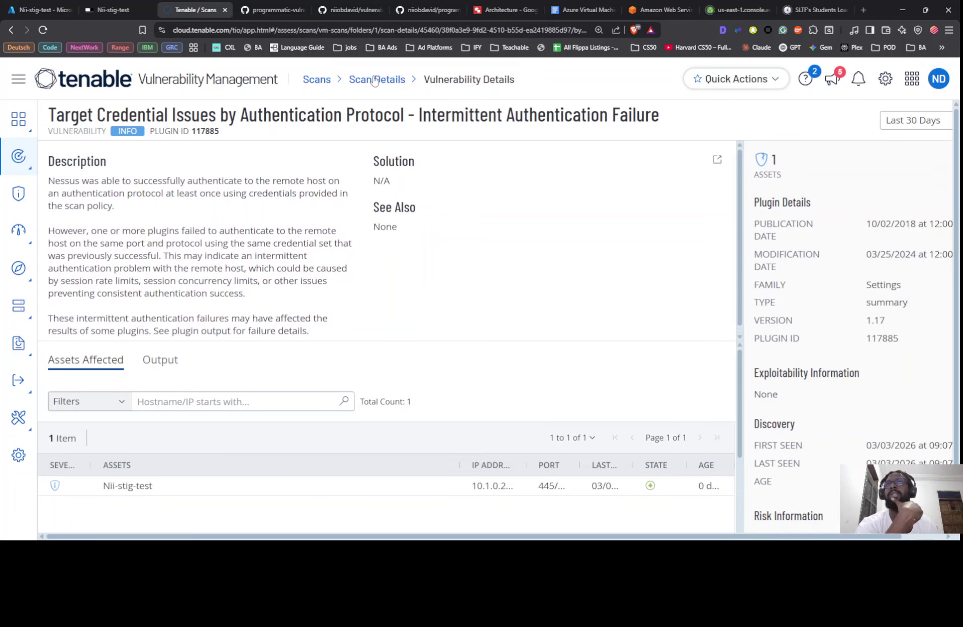
click(396, 79)
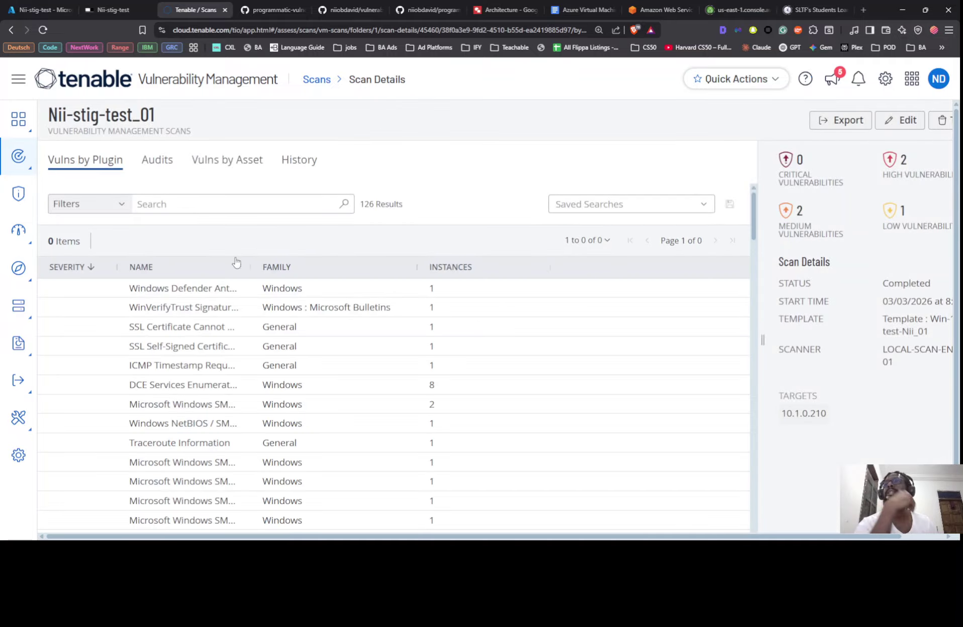
Step: Open the scan's audits and sort them by status to examine the passed checks, then the failed ones
scroll(247, 275, down, 3)
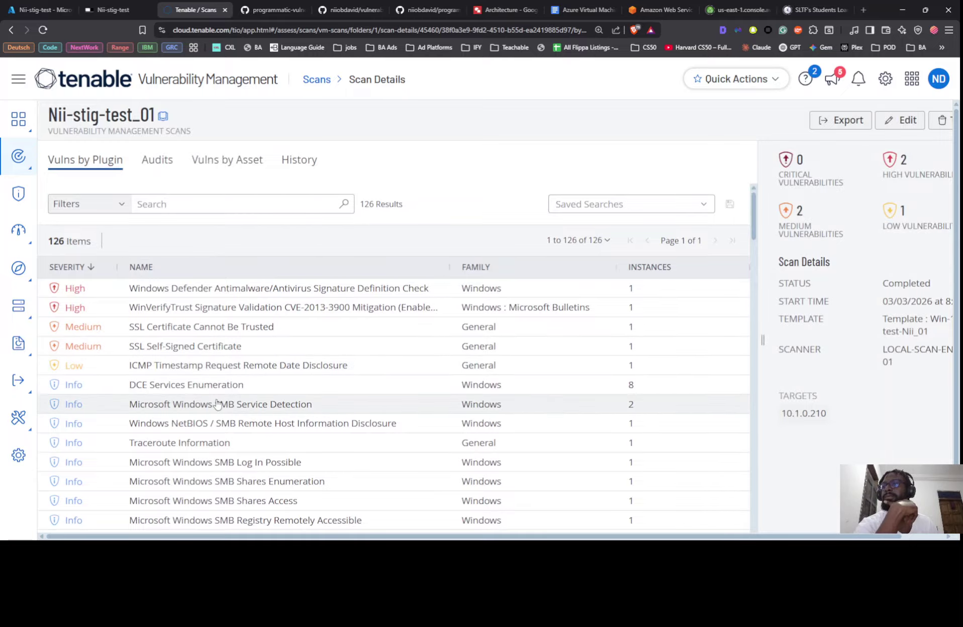
click(156, 163)
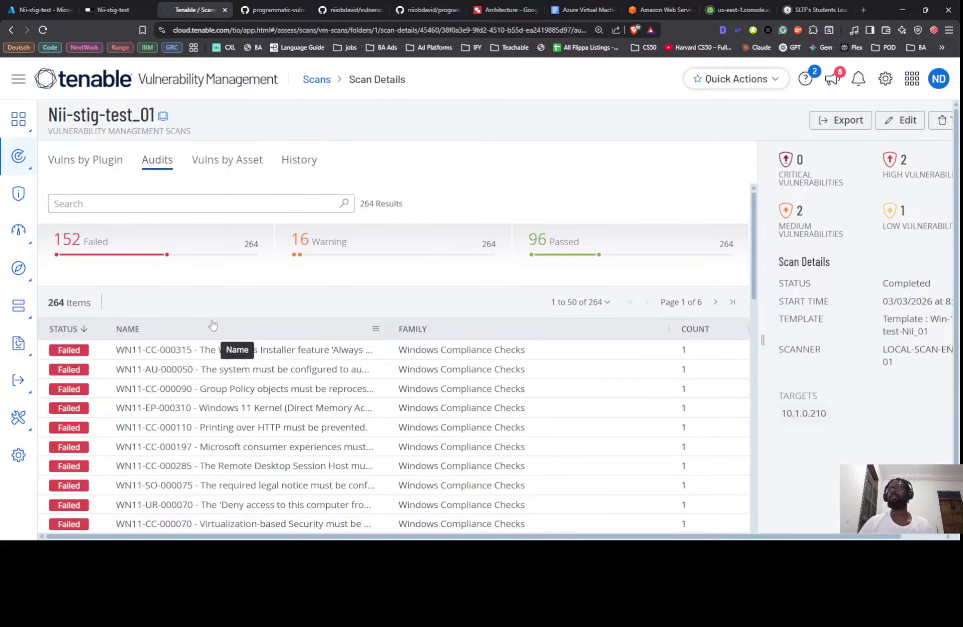
click(75, 330)
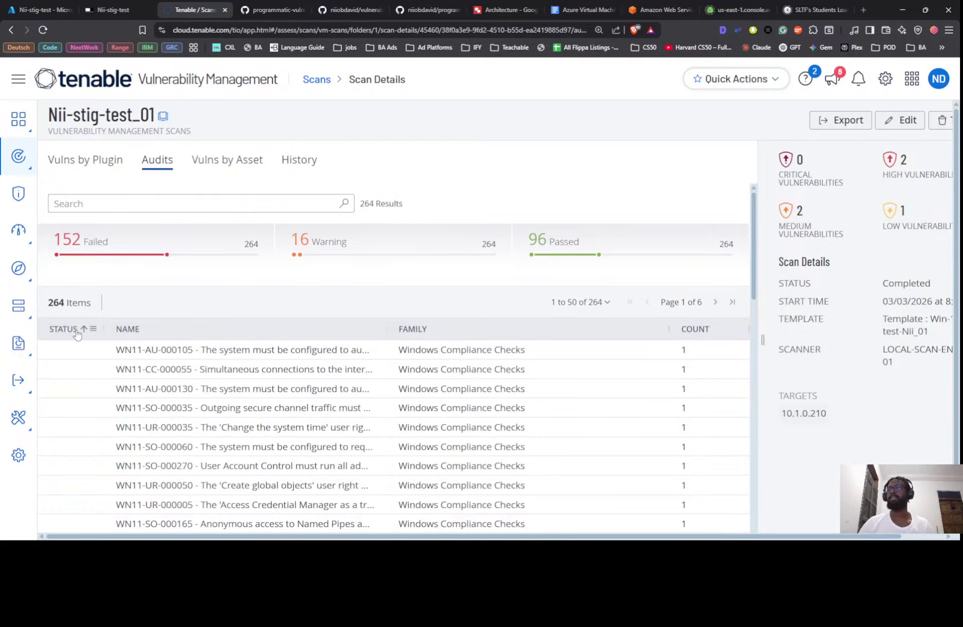
scroll(136, 281, down, 3)
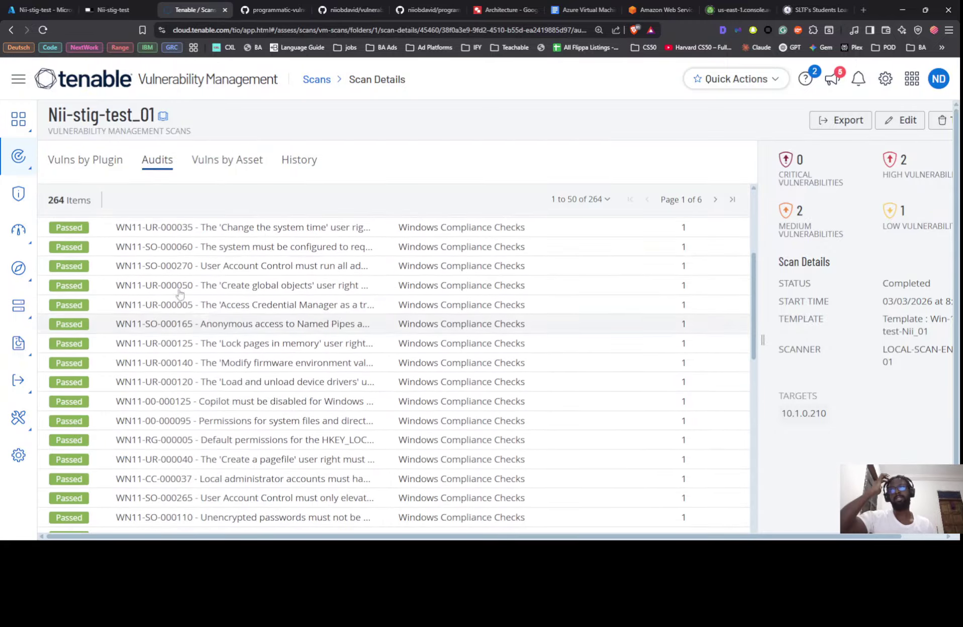
scroll(98, 282, up, 3)
click(63, 329)
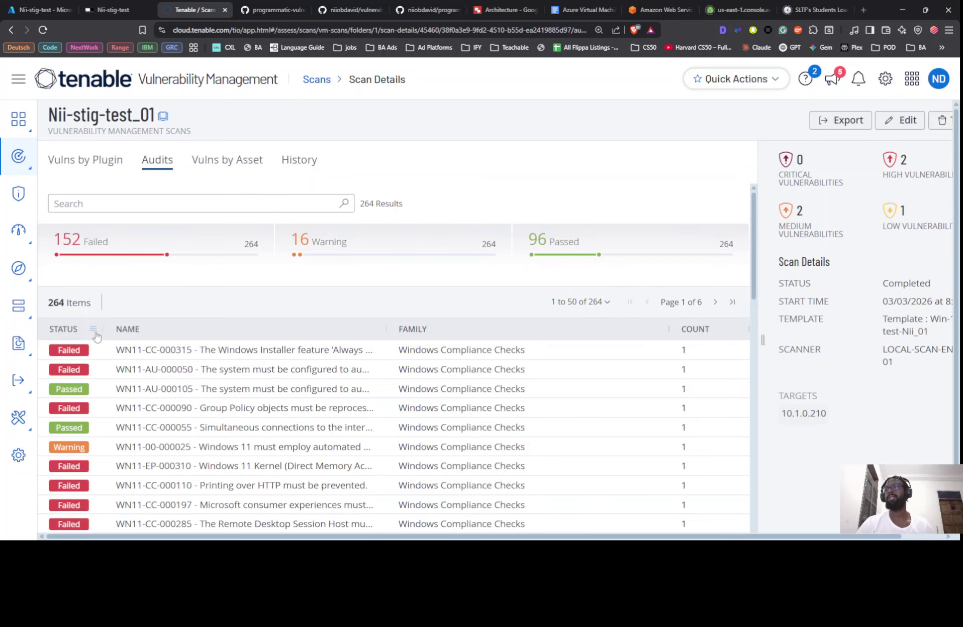
click(71, 332)
scroll(309, 311, down, 3)
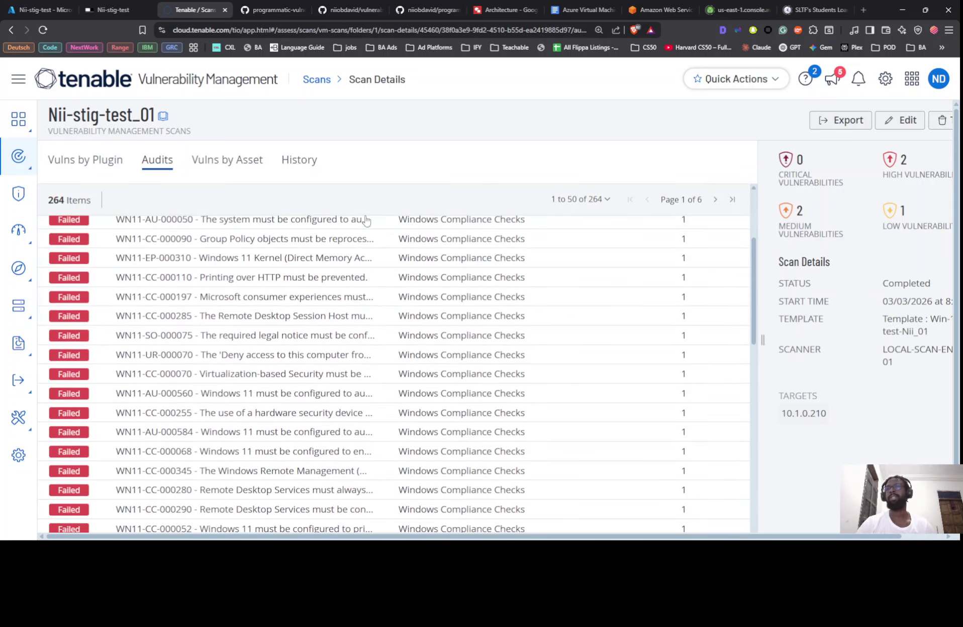
scroll(506, 270, up, 3)
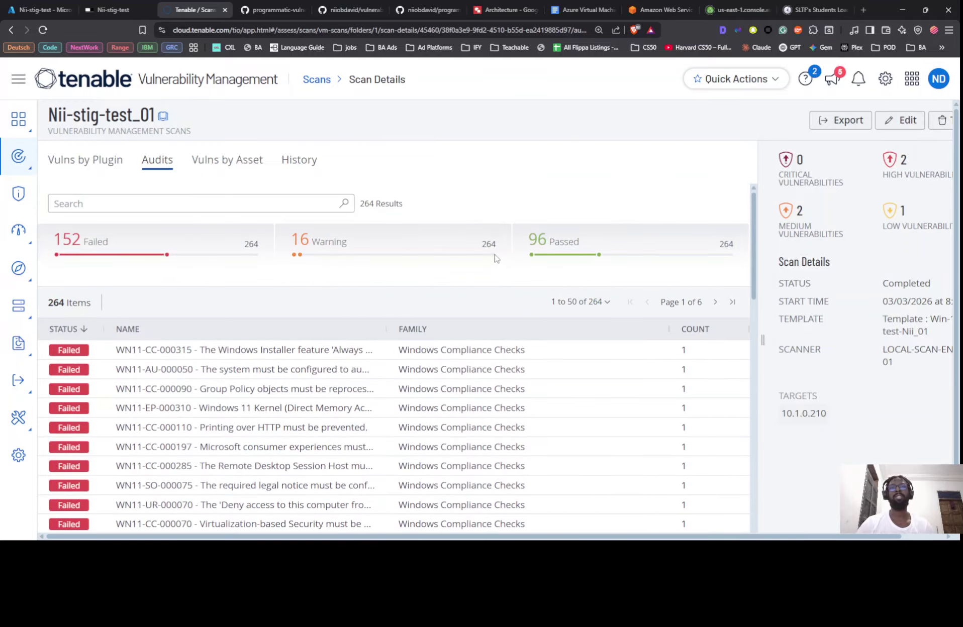
Step: Consult the lab guide's steps for creating a vulnerability on the VM through the administrator and guest accounts
key(alt+Tab)
scroll(753, 237, up, 10)
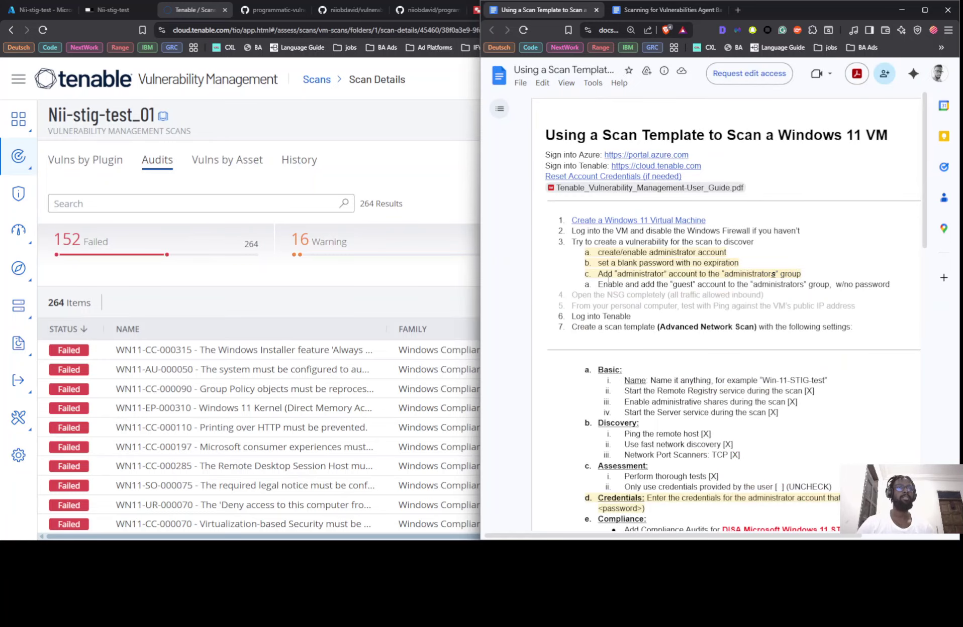
scroll(352, 346, down, 3)
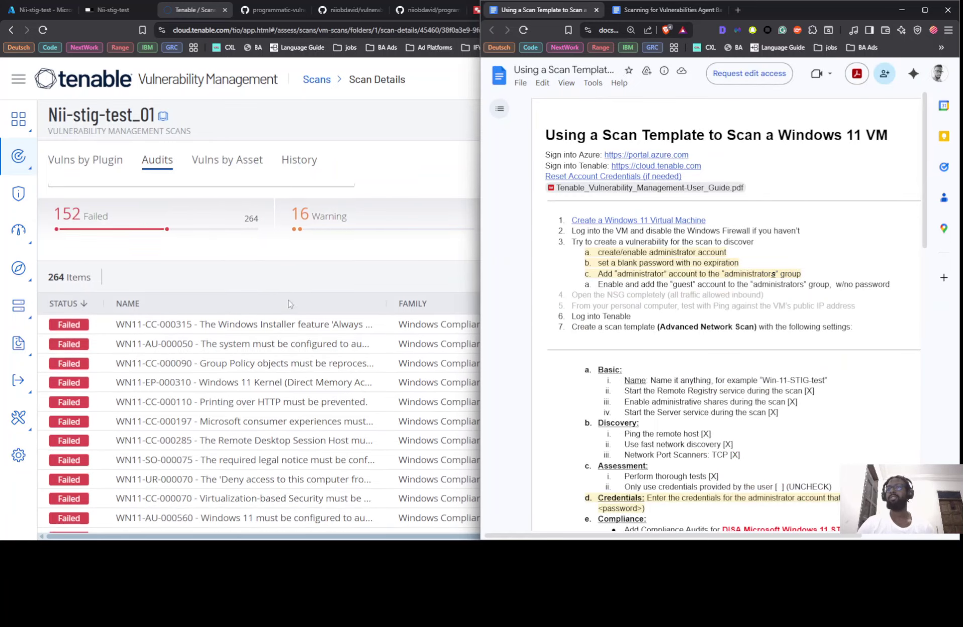
scroll(229, 251, up, 3)
Step: Search the scan's audits for "admin" and look through the matching failed, warning and passed checks
click(218, 203)
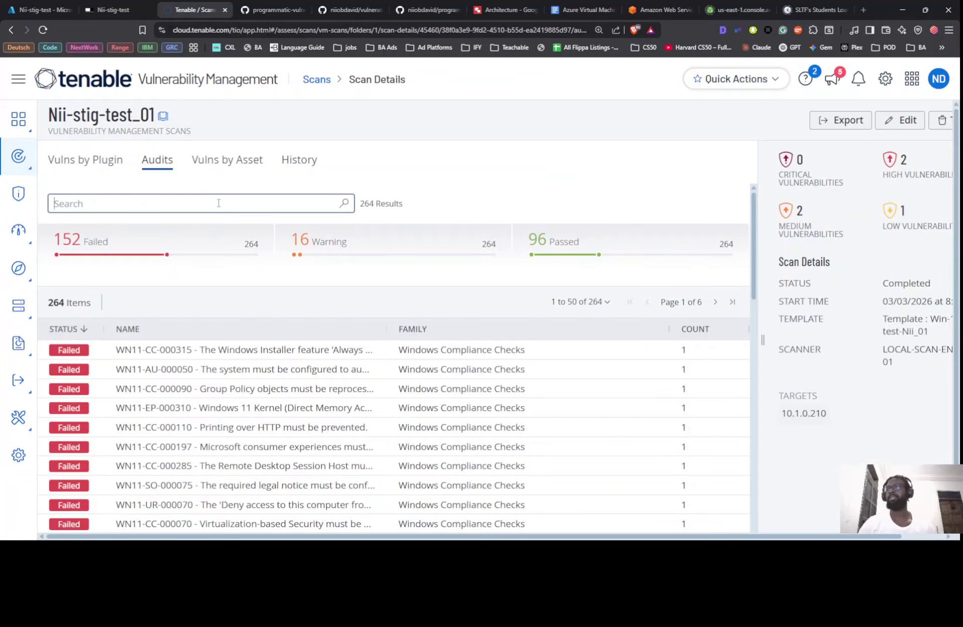
text(admin)
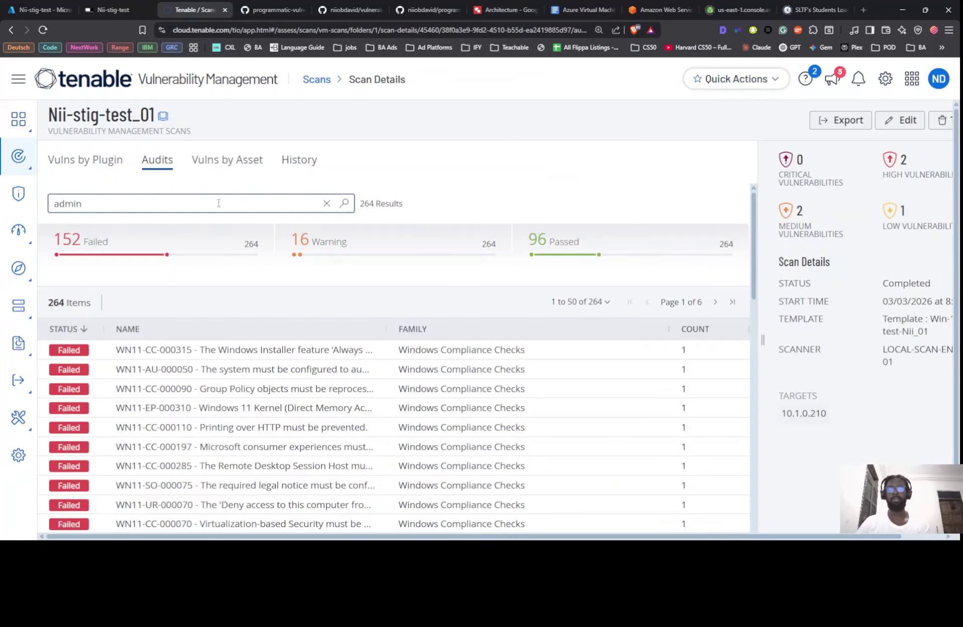
key(Return)
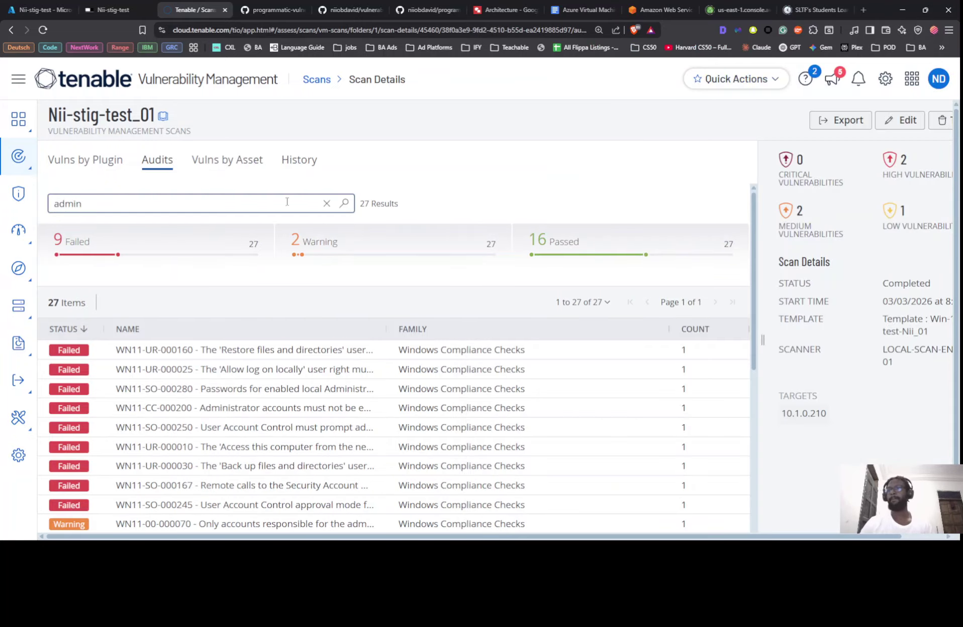
scroll(287, 202, down, 4)
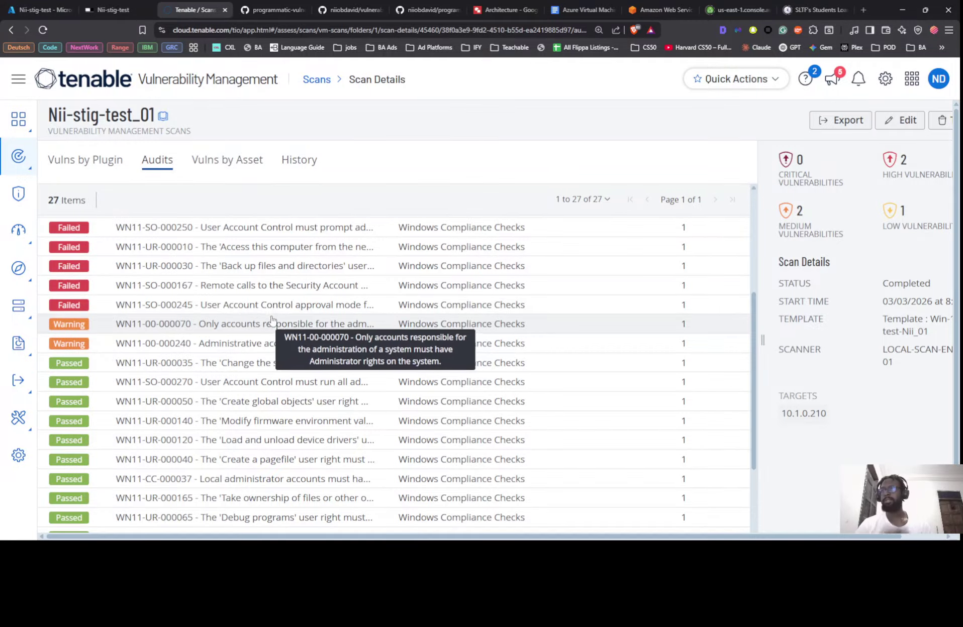
scroll(405, 231, up, 4)
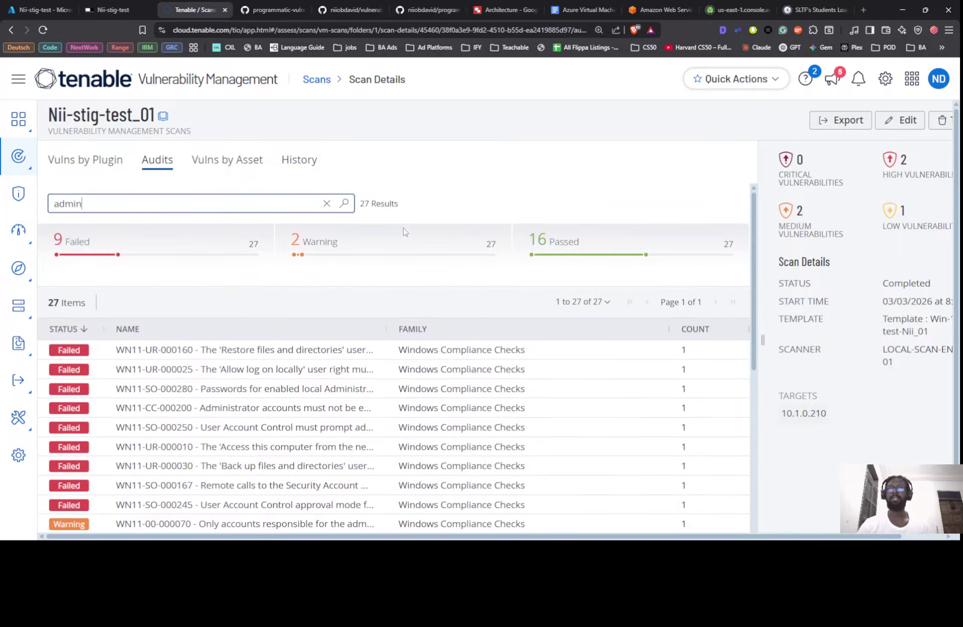
drag(387, 330, 669, 314)
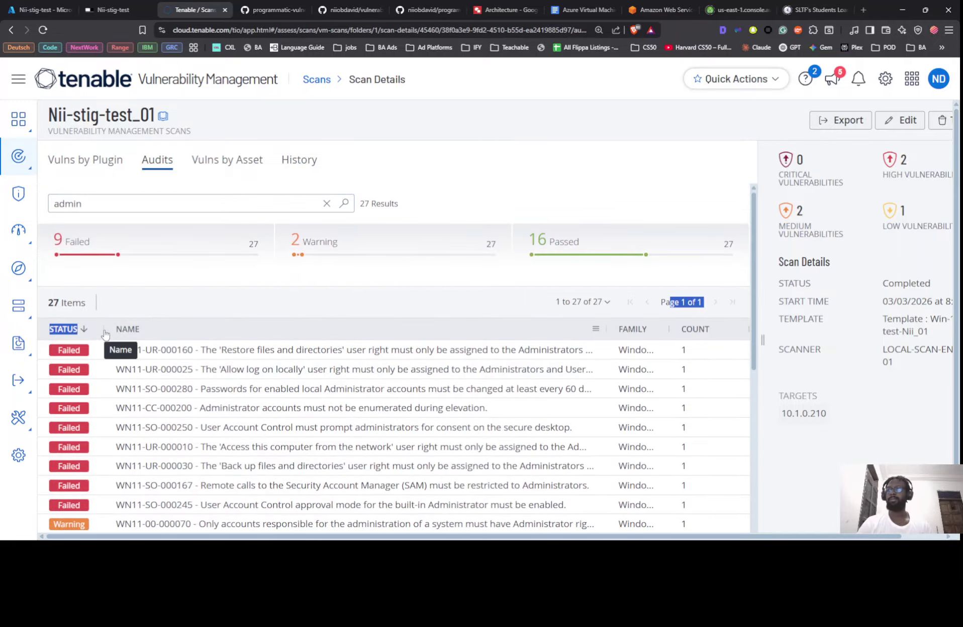
drag(100, 329, 75, 329)
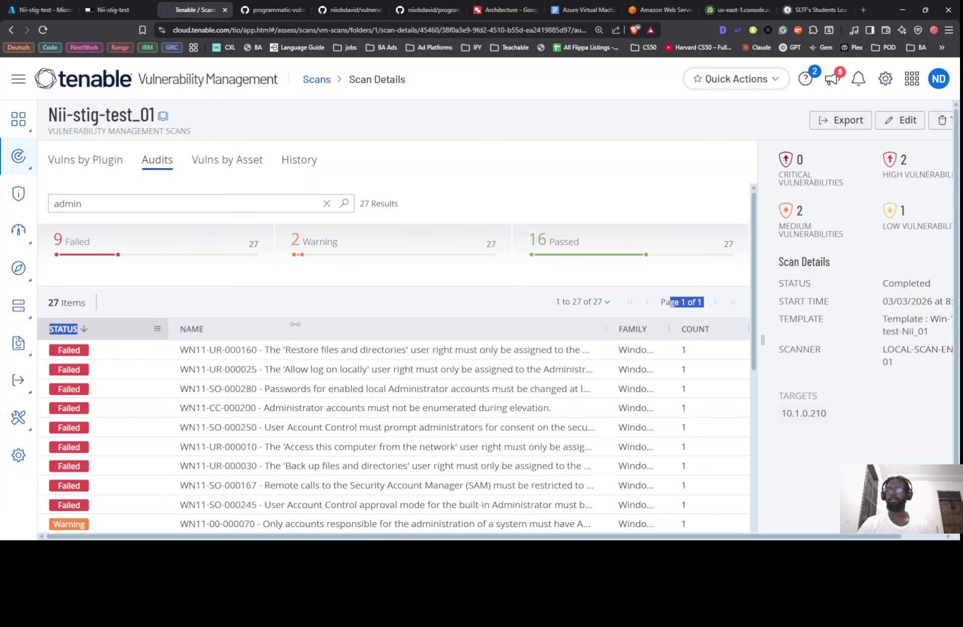
click(1, 329)
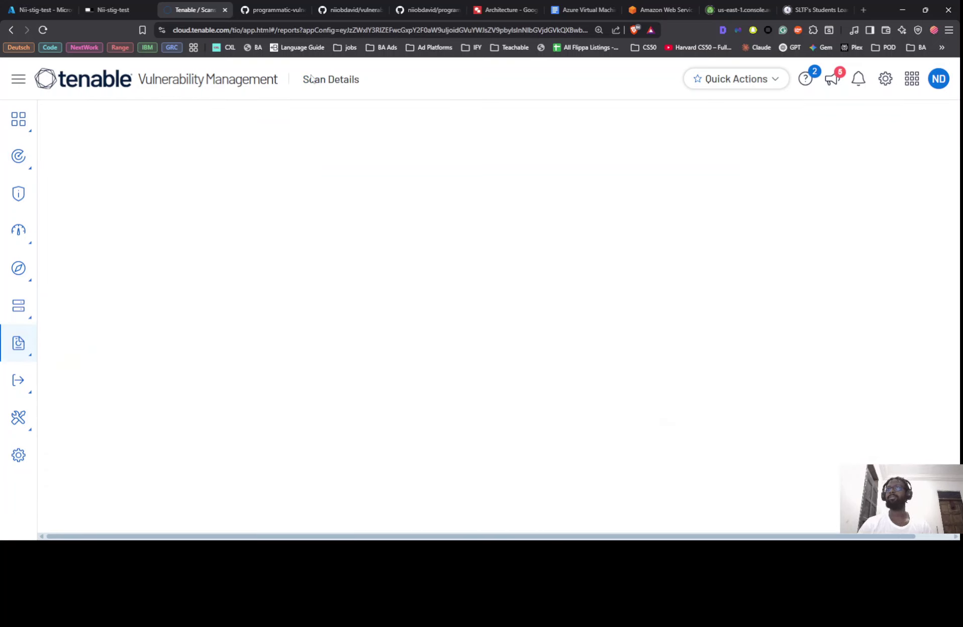
click(11, 30)
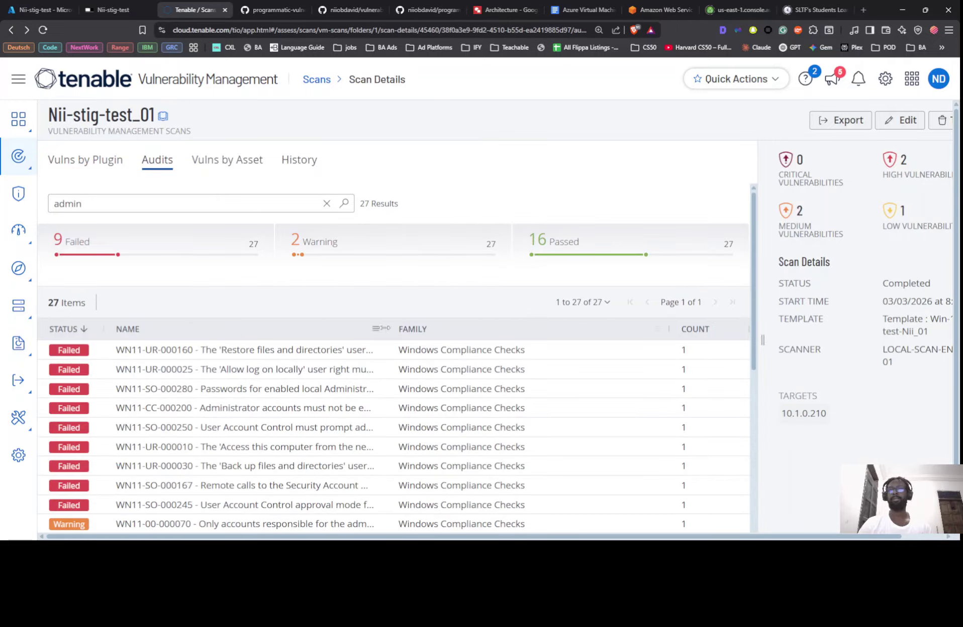
Step: Widen the audit list's Name column and read the full titles of the administrator-related checks
drag(386, 329, 623, 327)
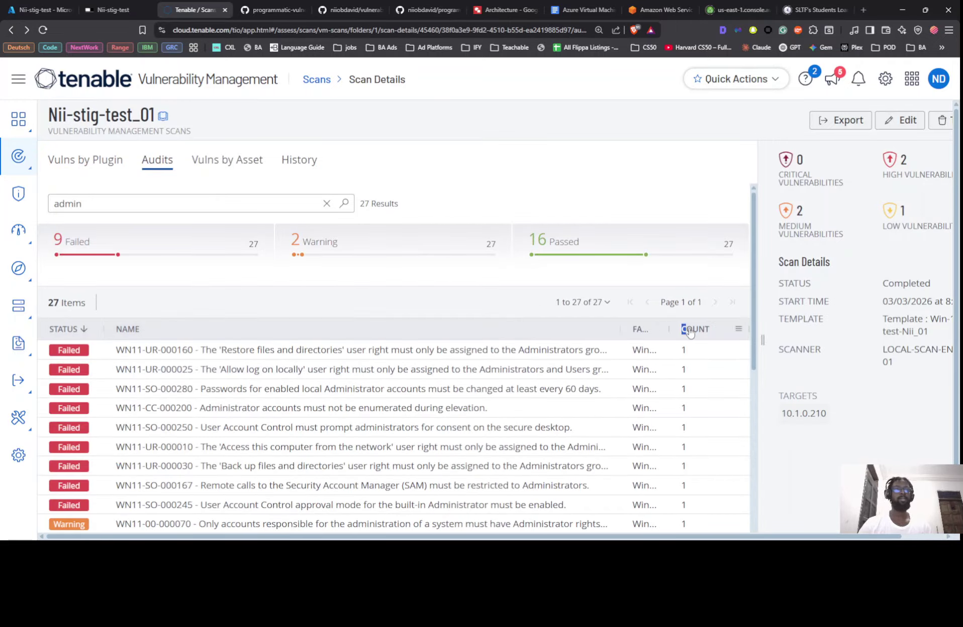
mouse_move(688, 330)
mouse_down()
mouse_move(671, 332)
mouse_move(702, 329)
mouse_up()
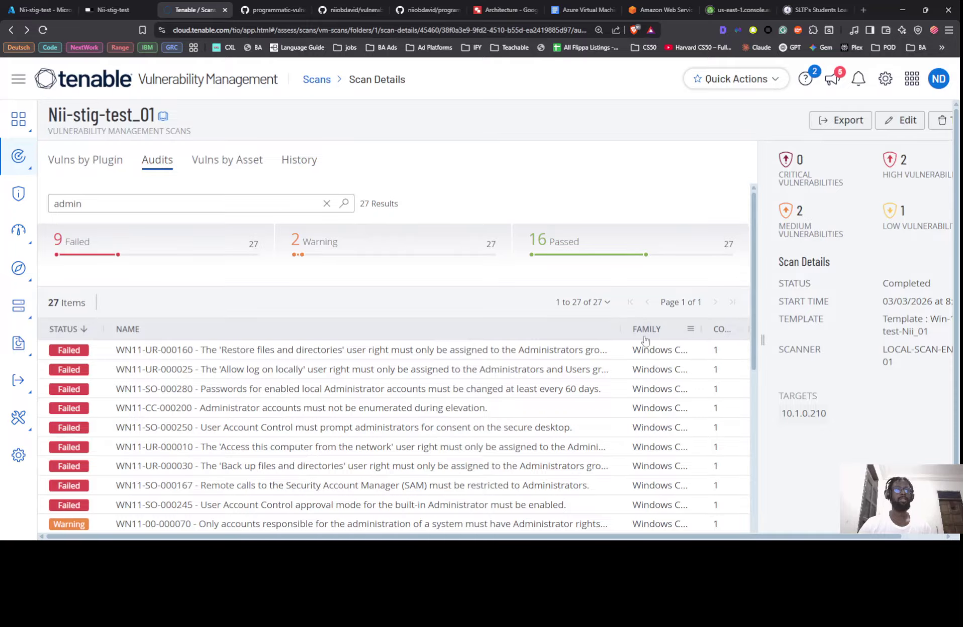
drag(619, 329, 653, 330)
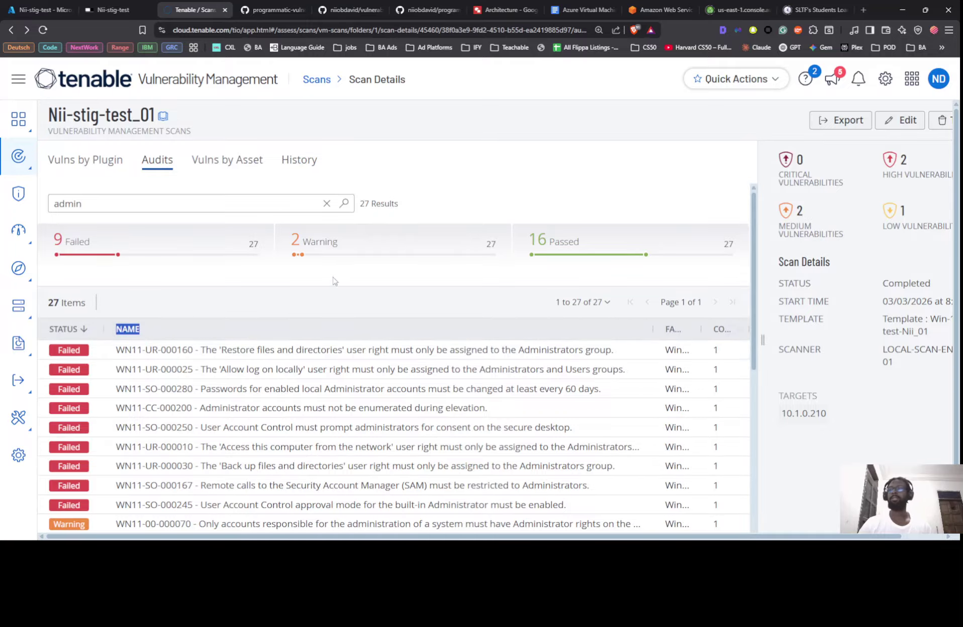
scroll(334, 279, down, 3)
scroll(334, 279, up, 3)
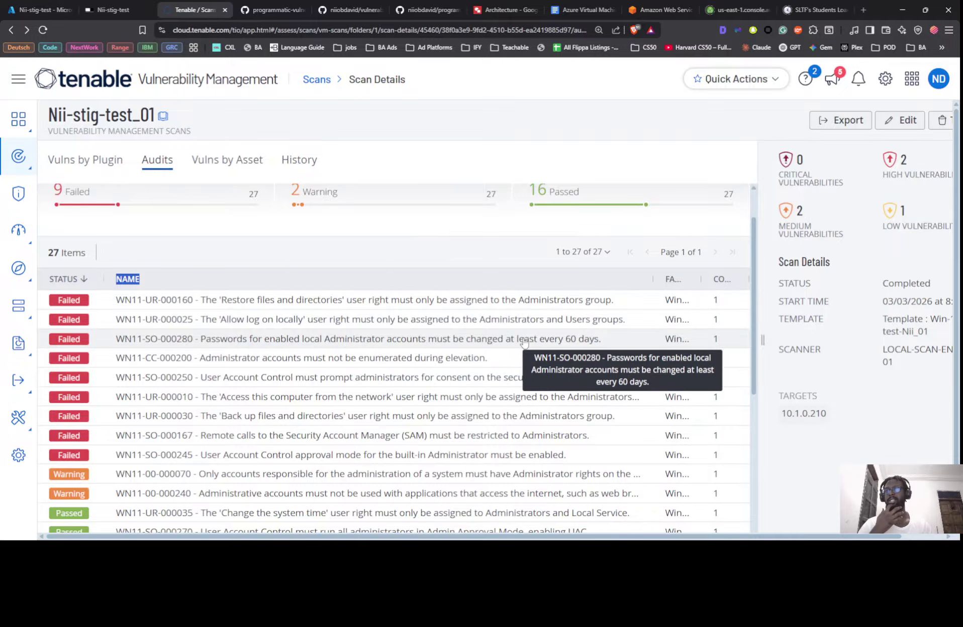
scroll(524, 342, down, 1)
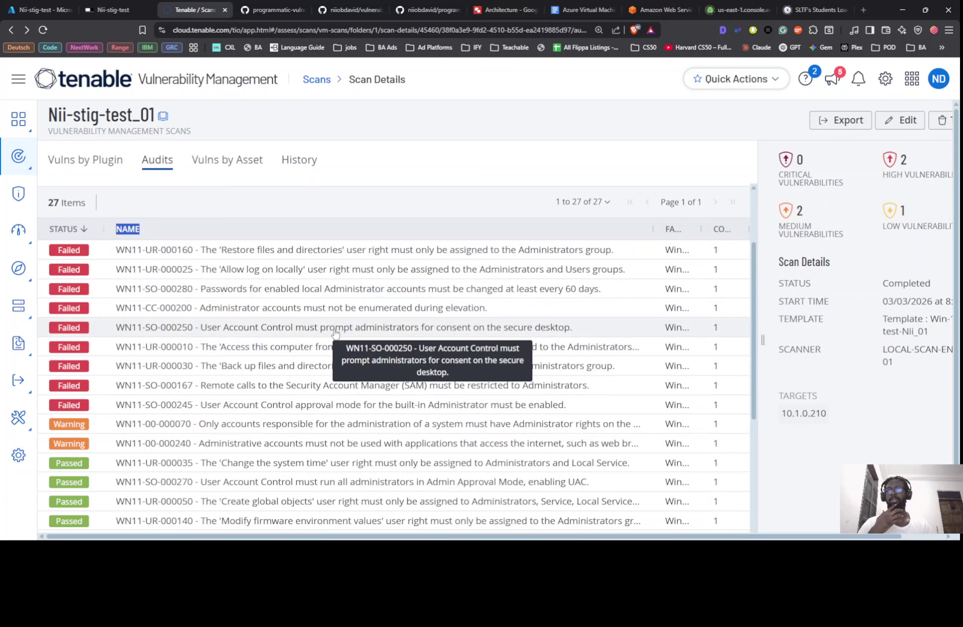
scroll(347, 334, down, 2)
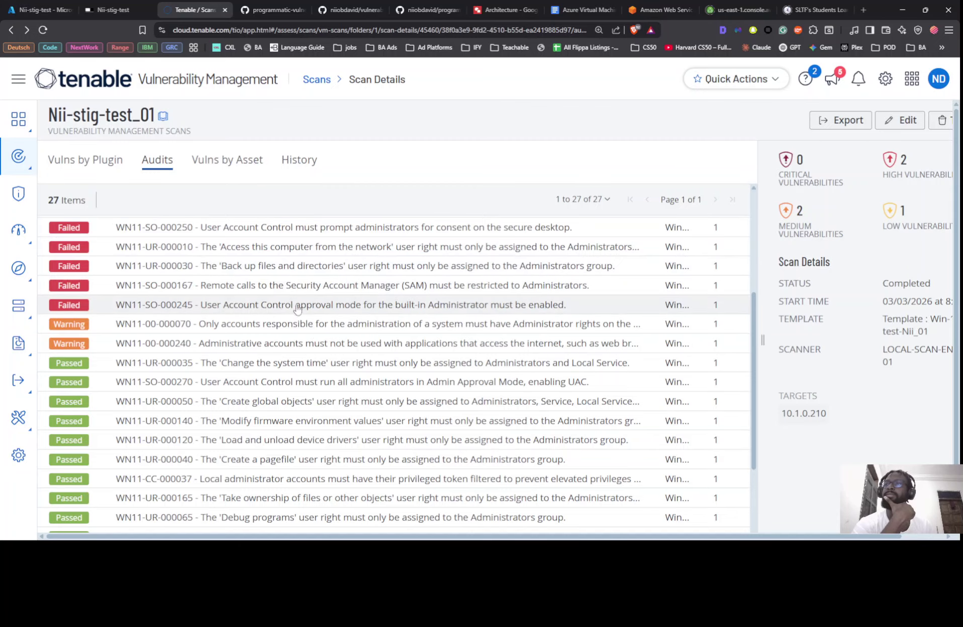
scroll(356, 316, up, 3)
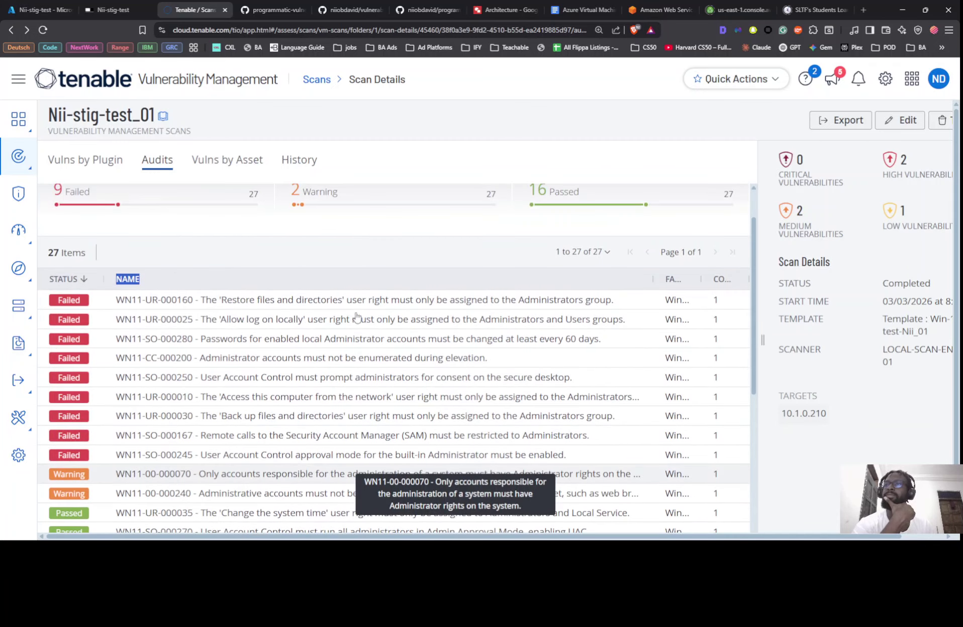
Step: Open the failed WN11-SO-000280 administrator password check, read its full solution and reference information in an enlarged pane, and return to the scan details
click(317, 342)
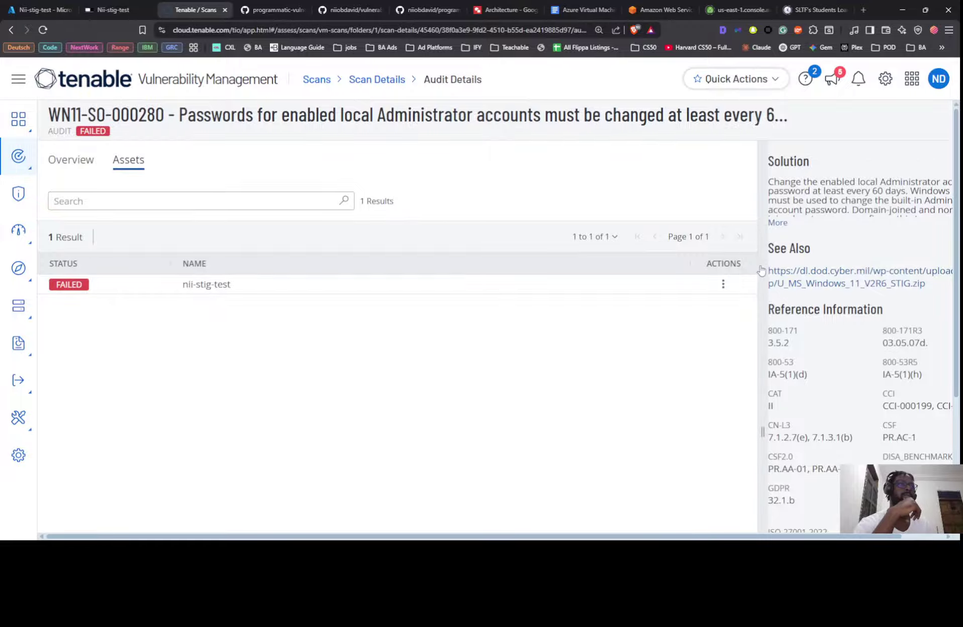
scroll(825, 261, right, 1)
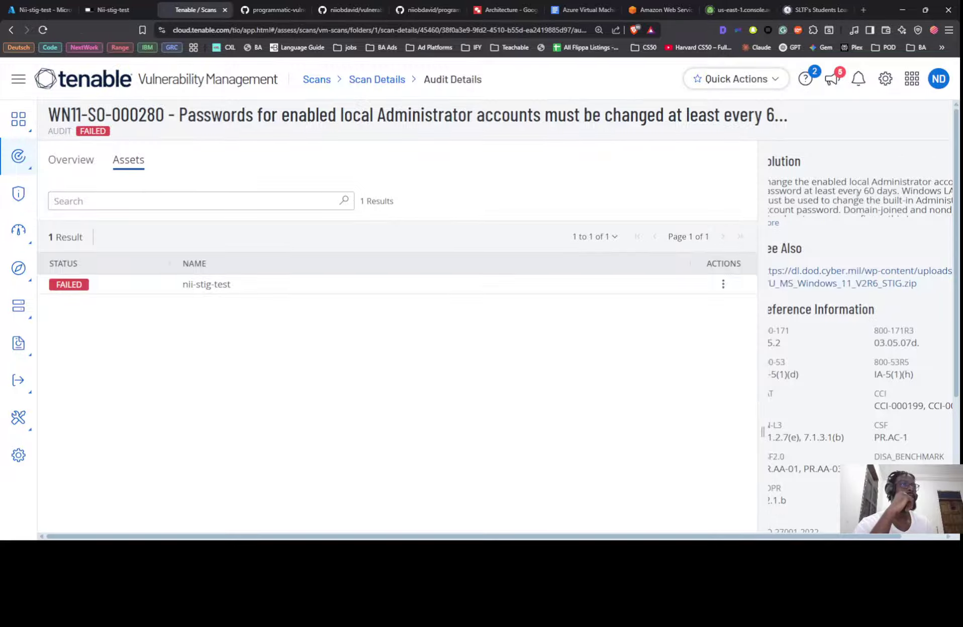
scroll(745, 185, down, 2)
scroll(746, 185, up, 2)
click(774, 223)
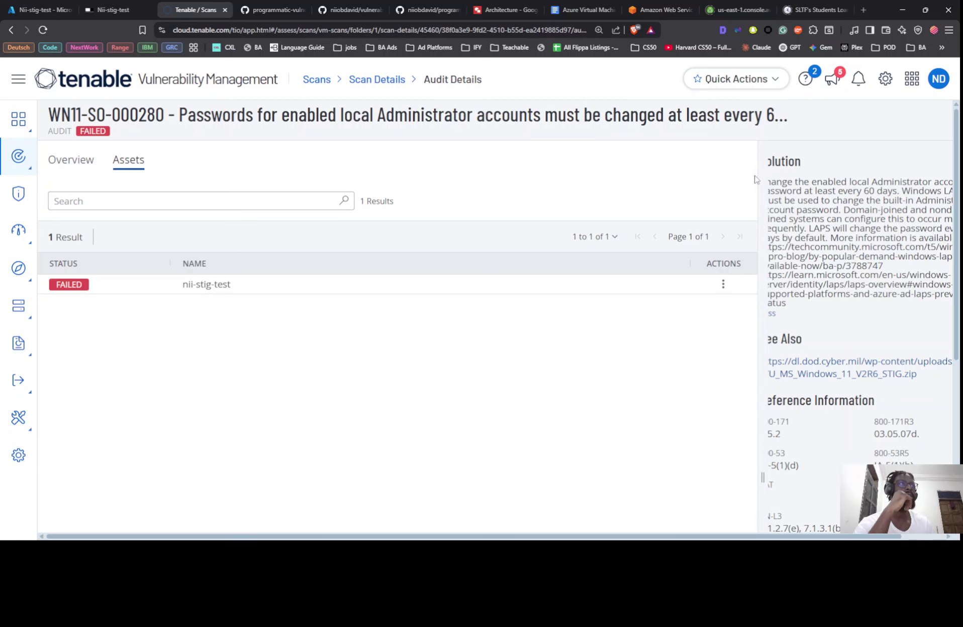
key(ctrl+minus)
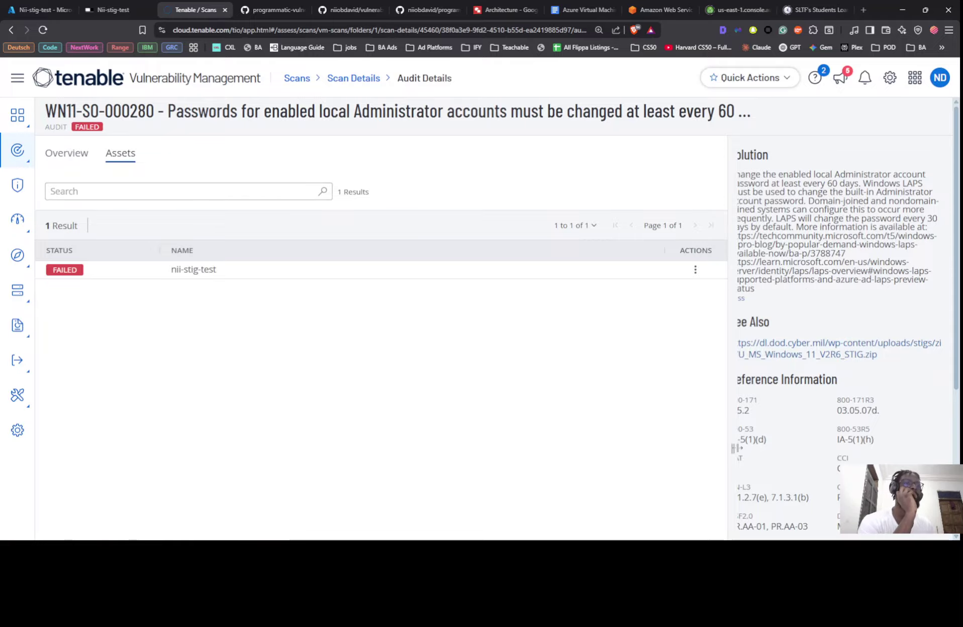
drag(736, 449, 438, 438)
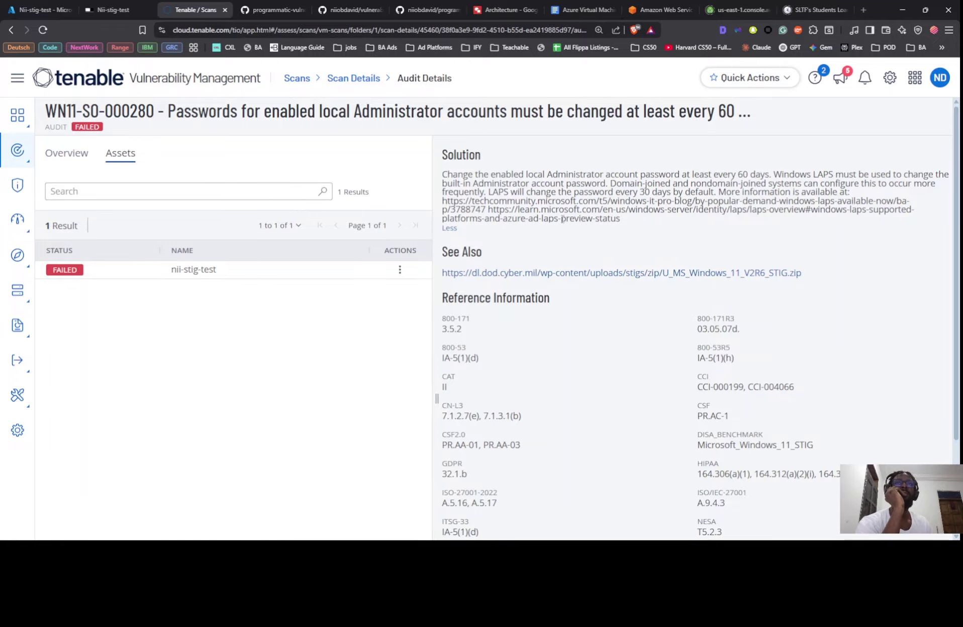
scroll(561, 218, down, 3)
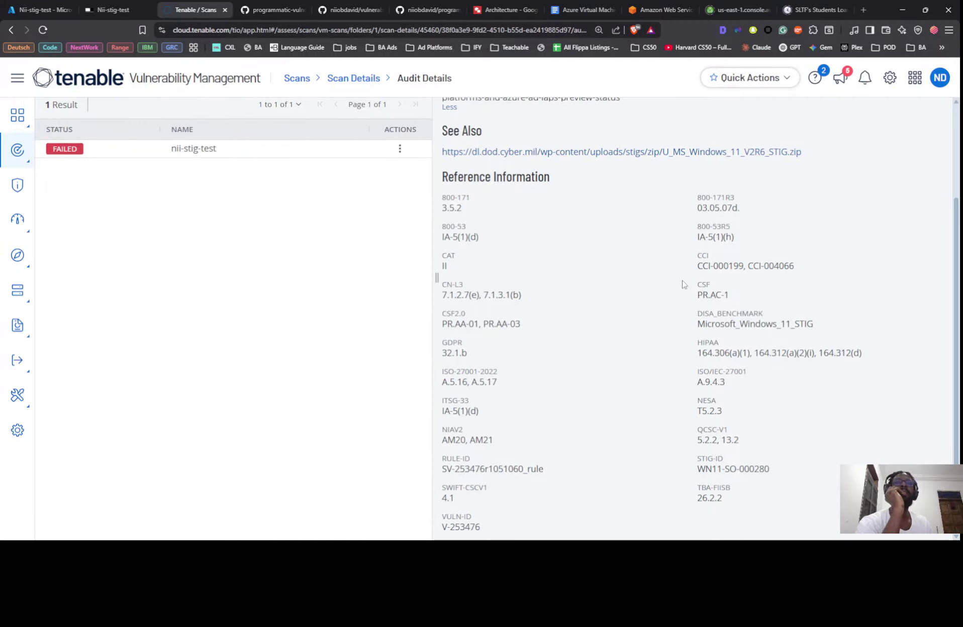
scroll(327, 197, up, 3)
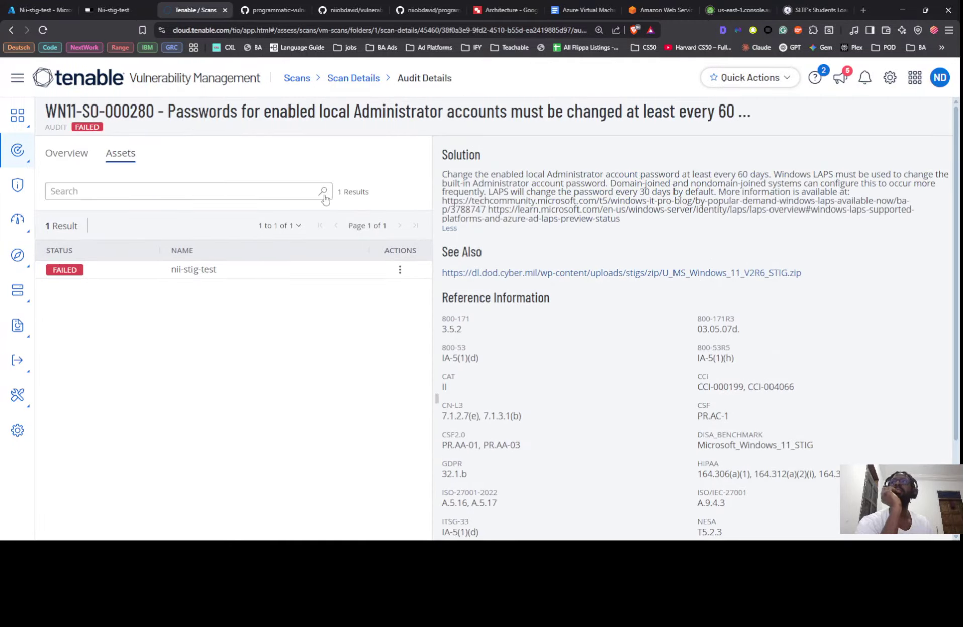
click(350, 81)
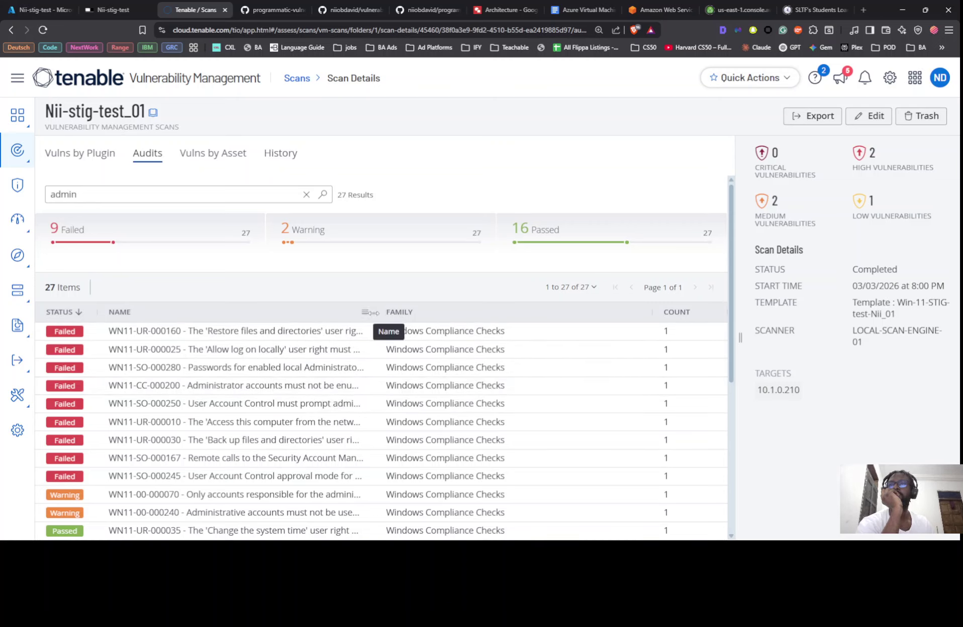
Step: Widen the Name column, open the failed WN11-CC-000200 administrator enumeration check, and read its full solution in an enlarged pane
drag(377, 316, 851, 330)
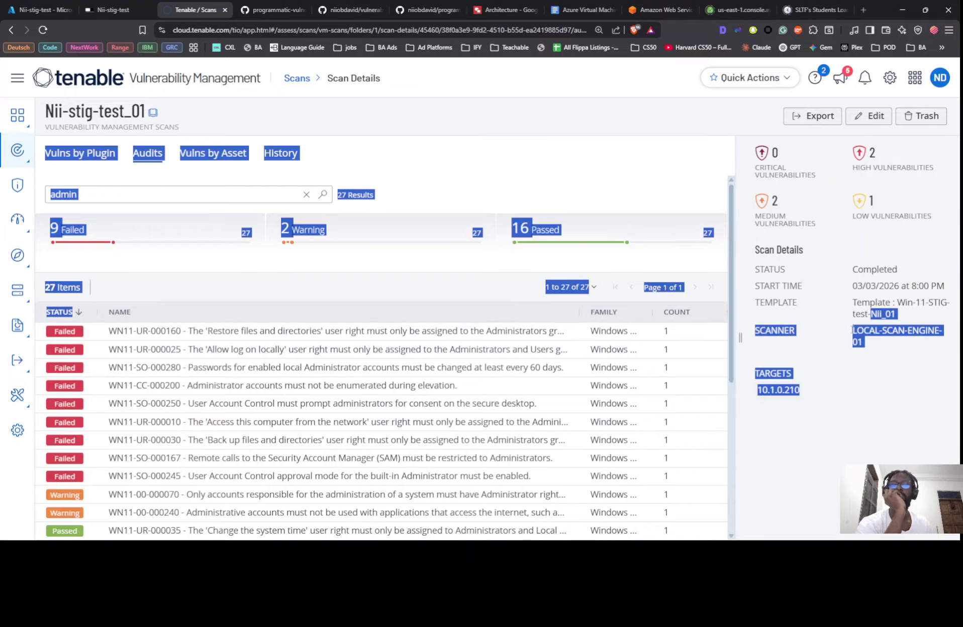
click(616, 245)
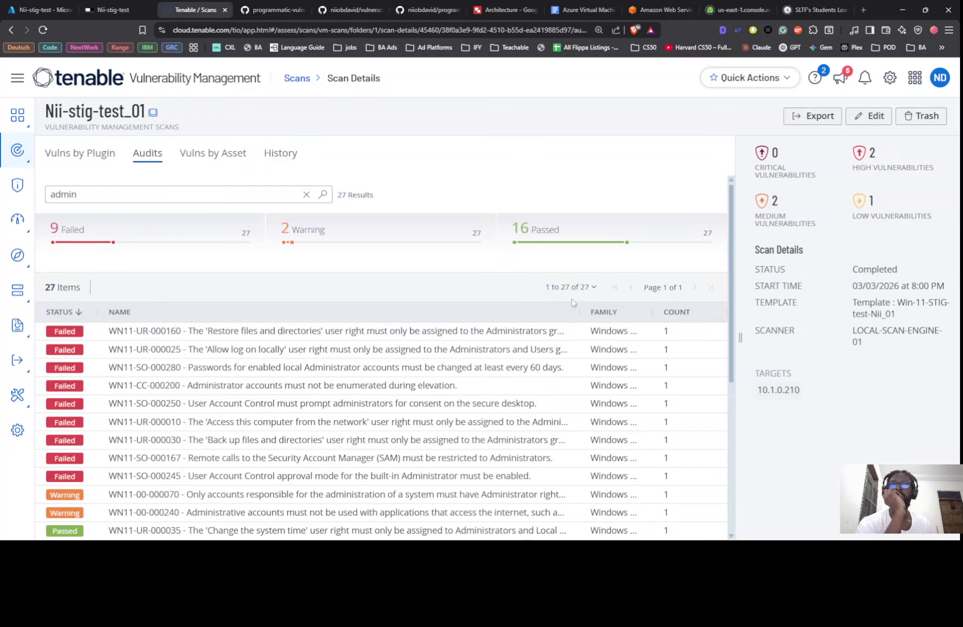
click(298, 392)
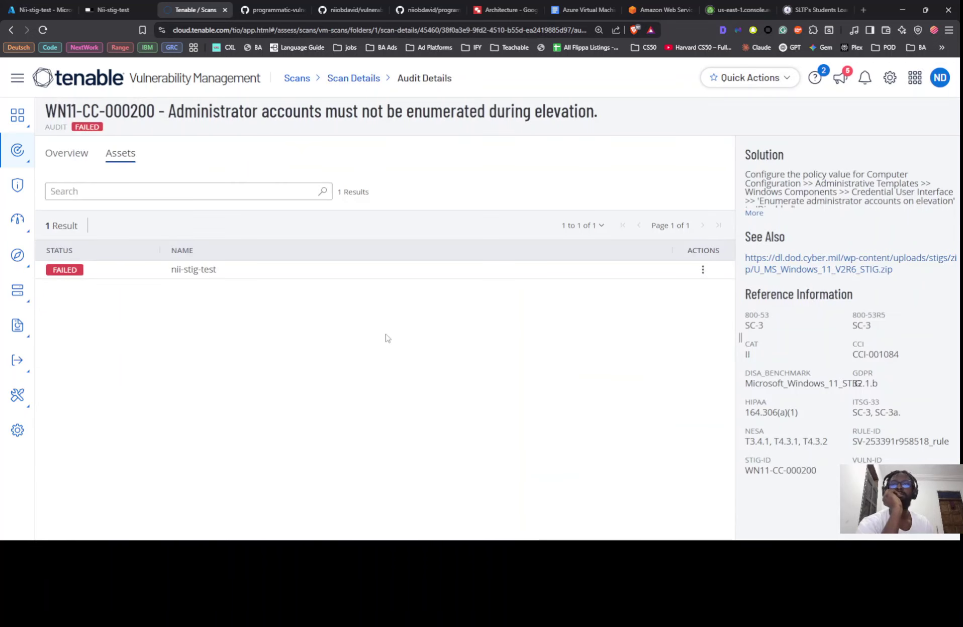
click(480, 277)
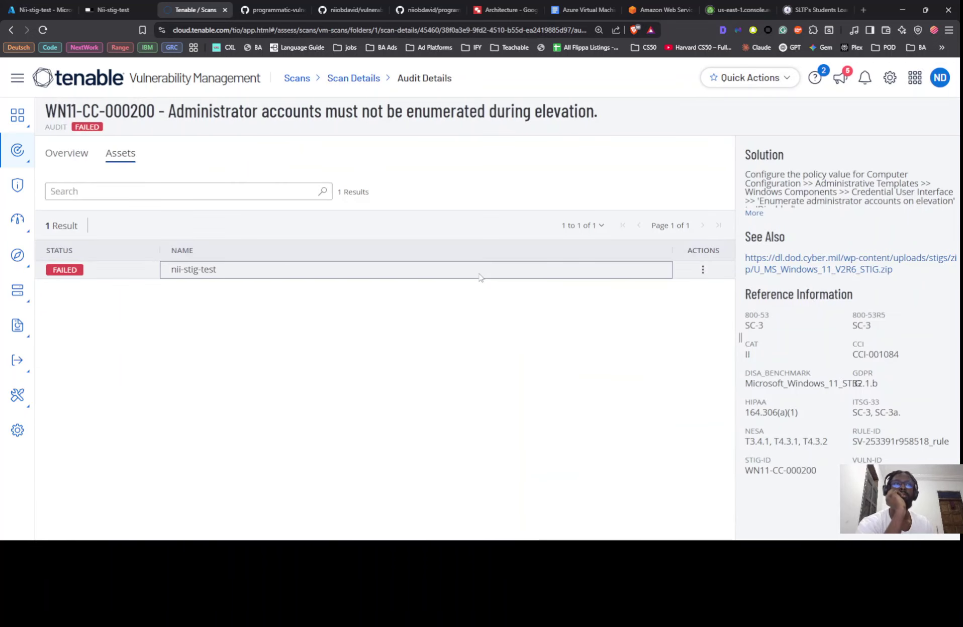
click(754, 213)
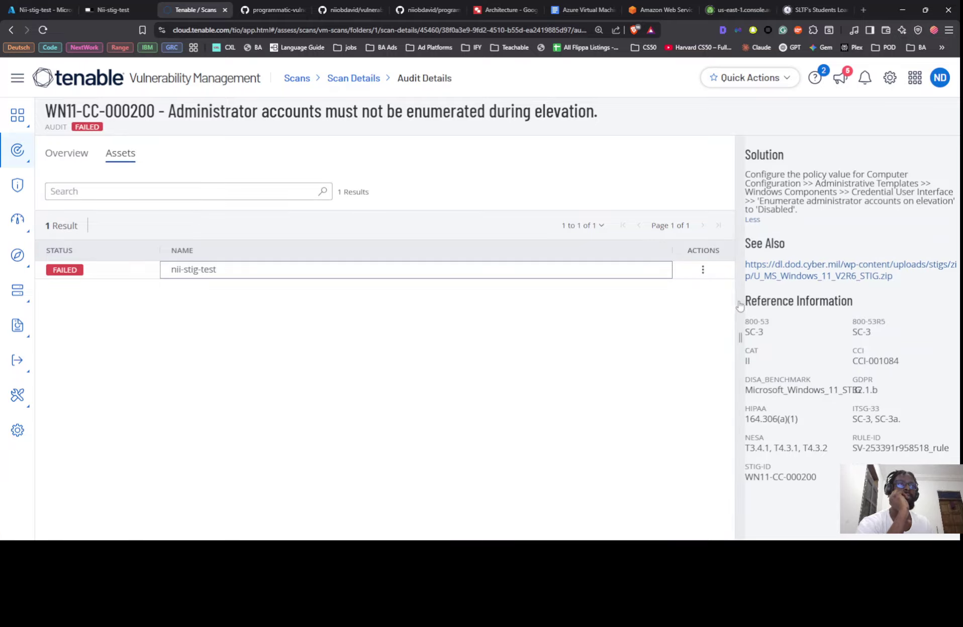
drag(739, 336, 512, 318)
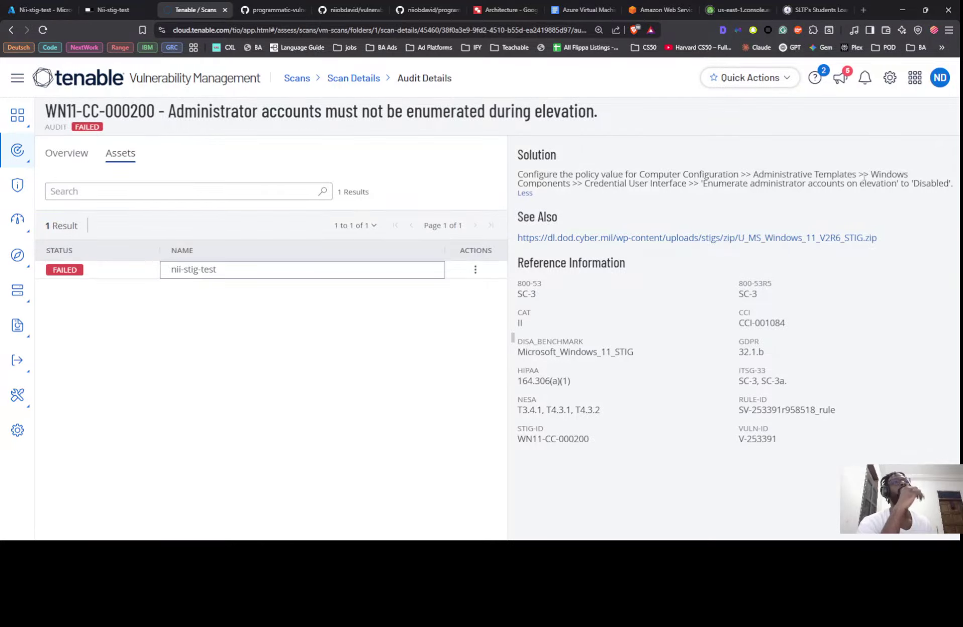
Step: Switch to the VM, try the account-disabled option in the Administrator account's properties, and close them without applying changes
click(113, 9)
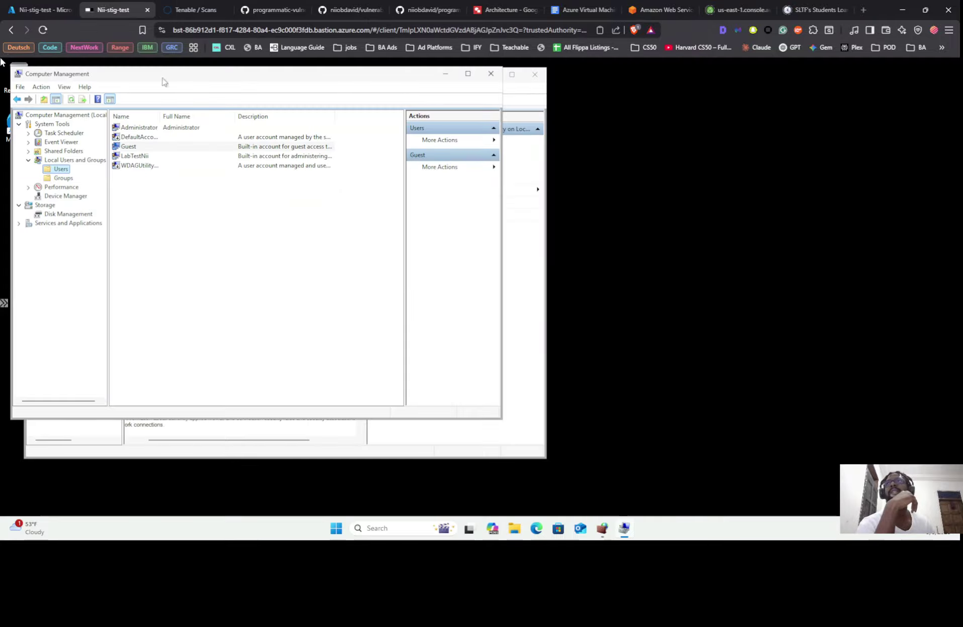
click(141, 129)
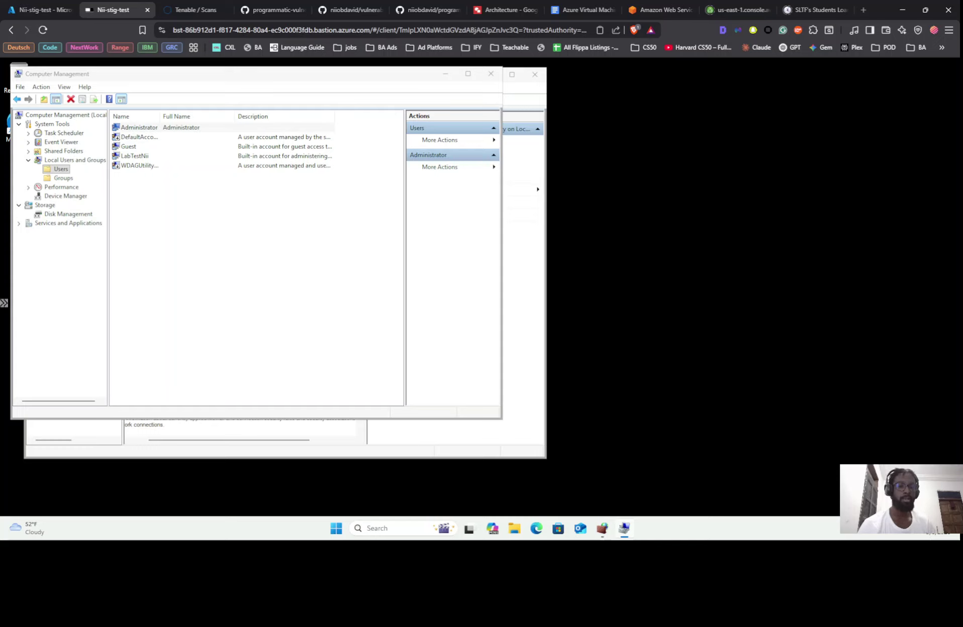
click(171, 129)
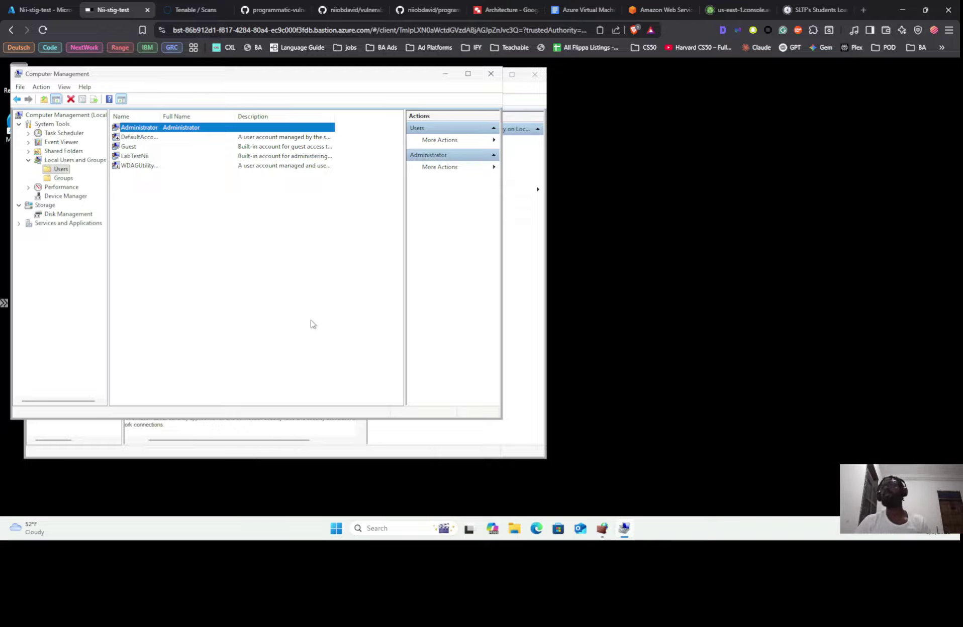
key(Return)
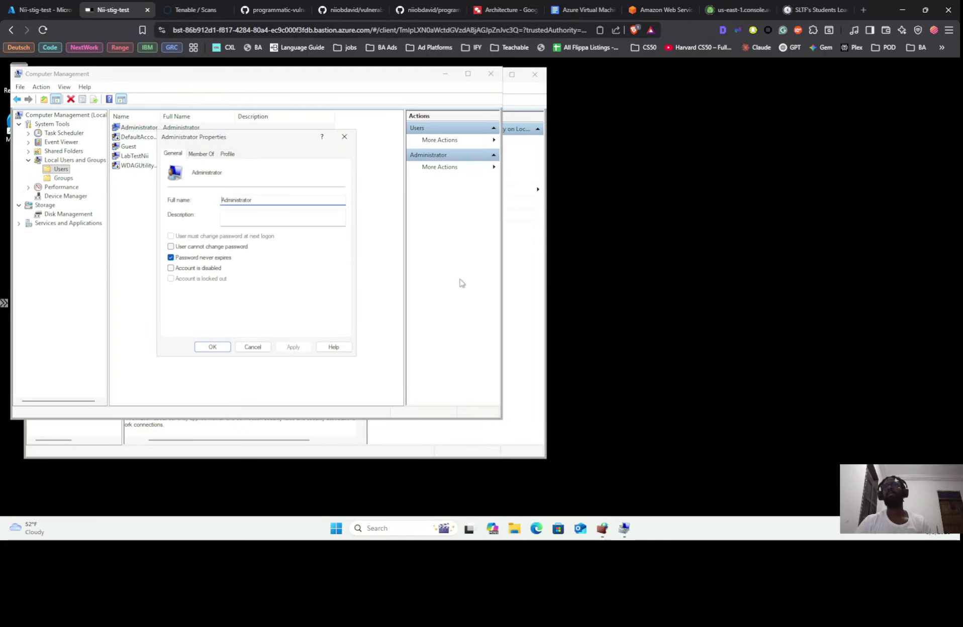
click(171, 269)
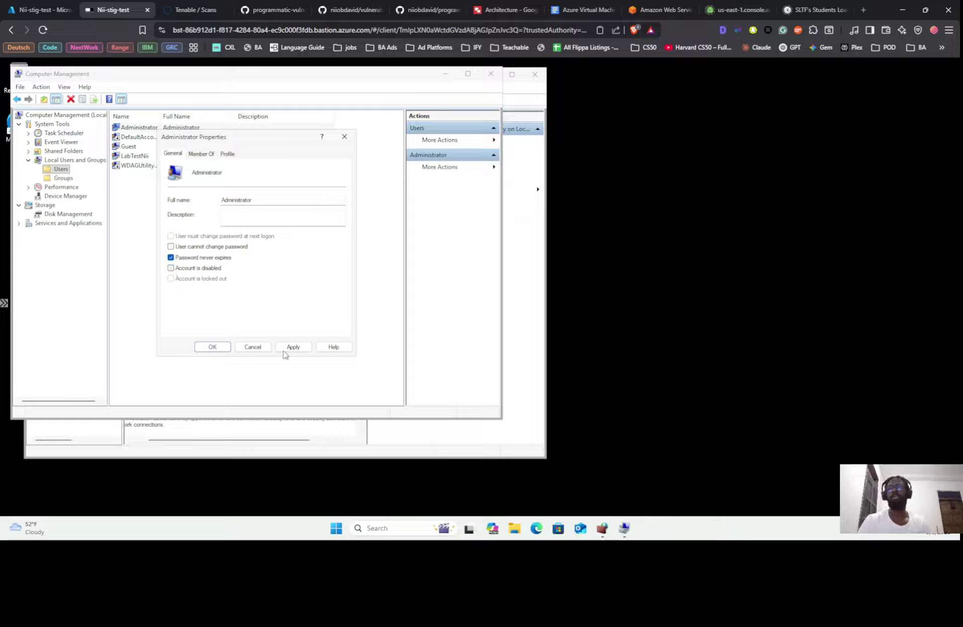
click(344, 138)
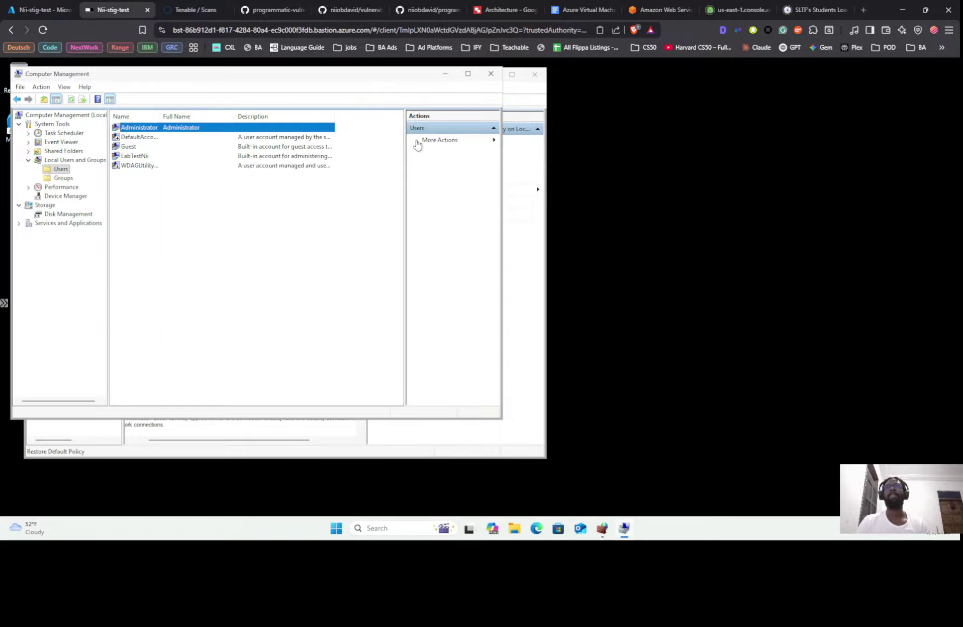
Step: Return to the scan details in Tenable, search the audits for "guest", and widen the Name column to read the full check titles
click(186, 9)
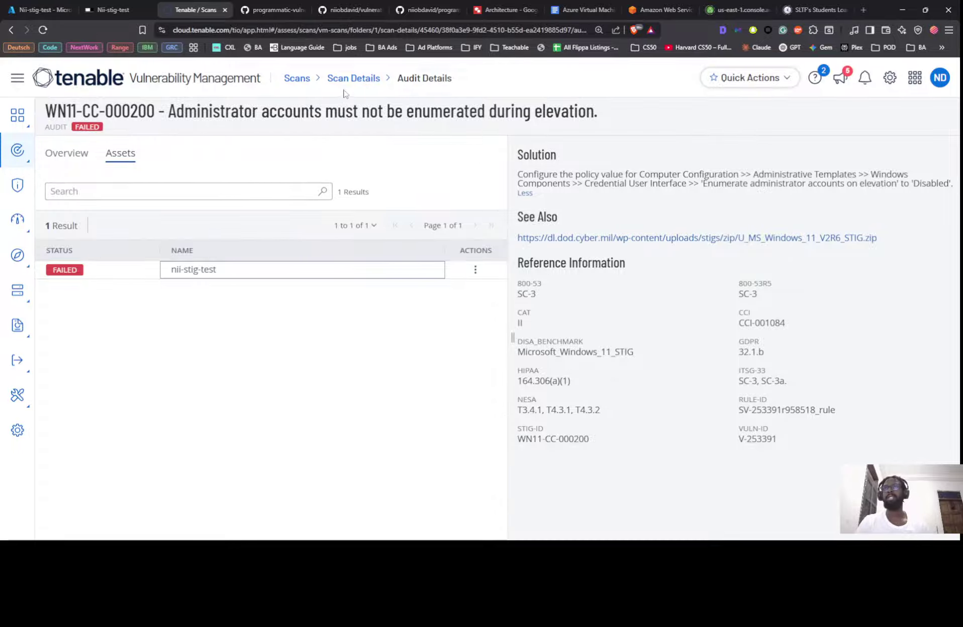
click(354, 79)
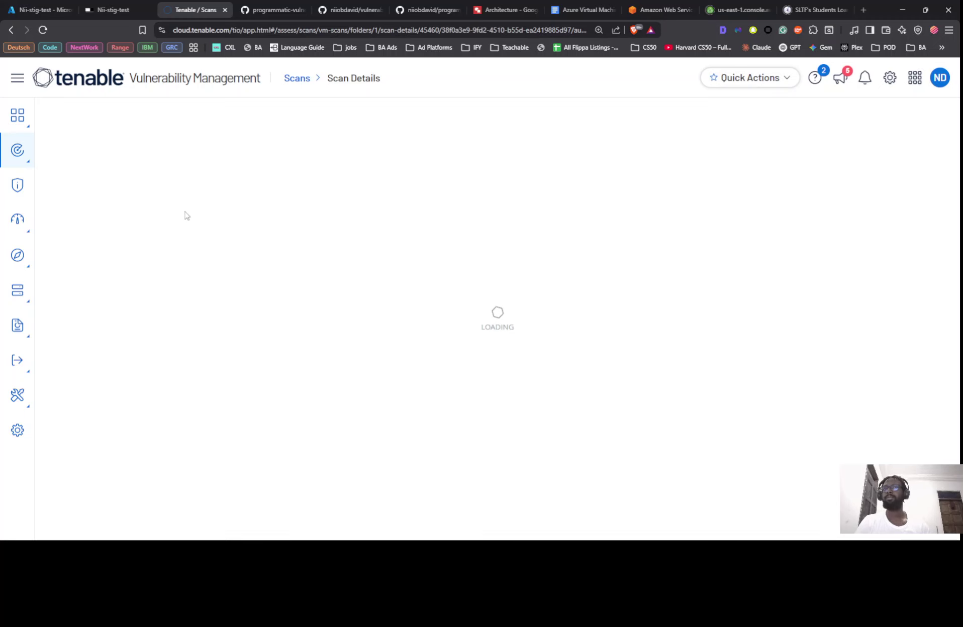
click(163, 195)
double_click(163, 197)
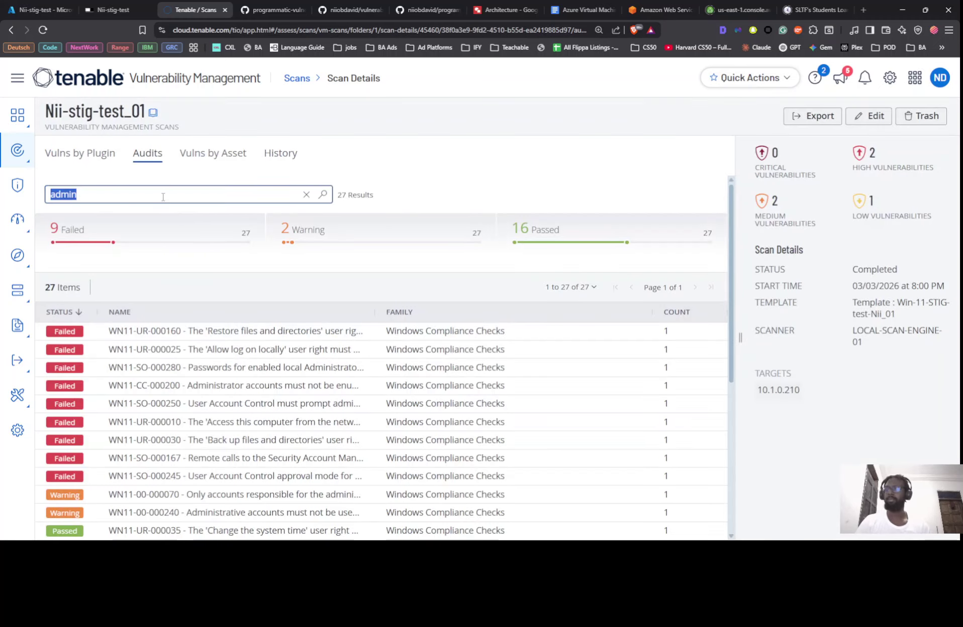
text(guest)
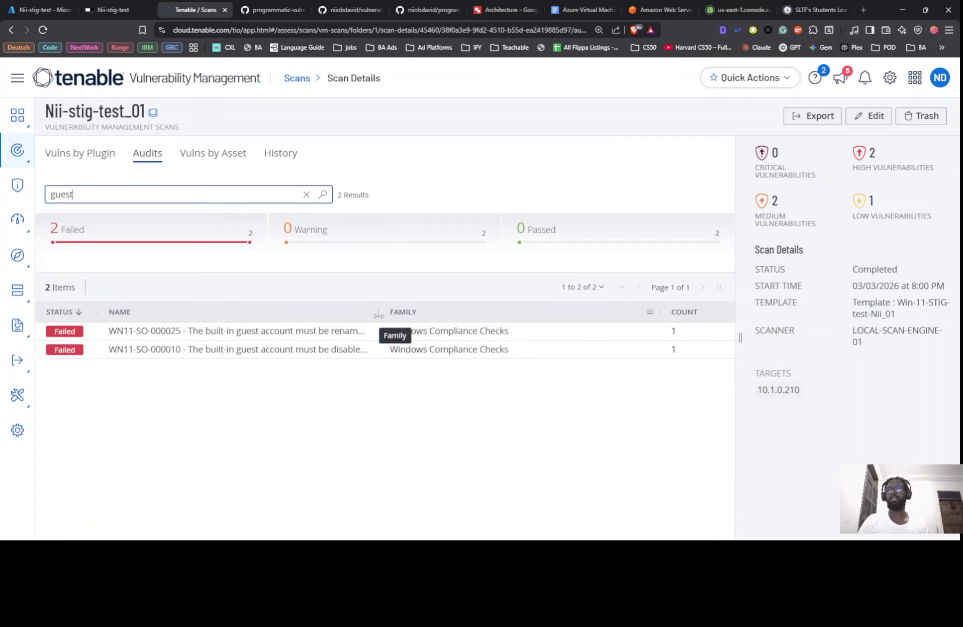
drag(378, 311, 613, 311)
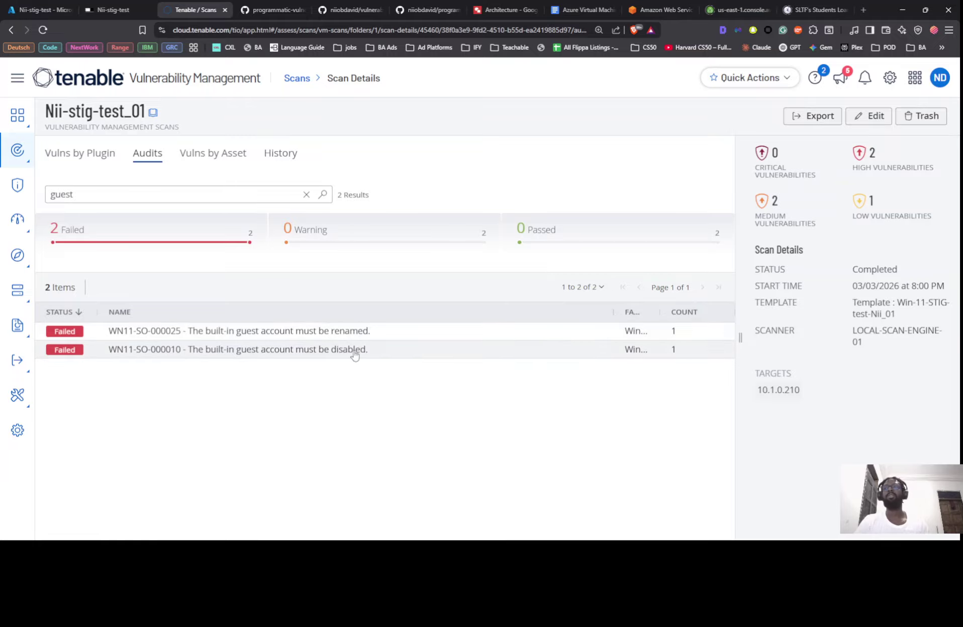
Step: On the VM, rename the Guest account to MynewGuest and select Account is disabled in its properties
click(125, 6)
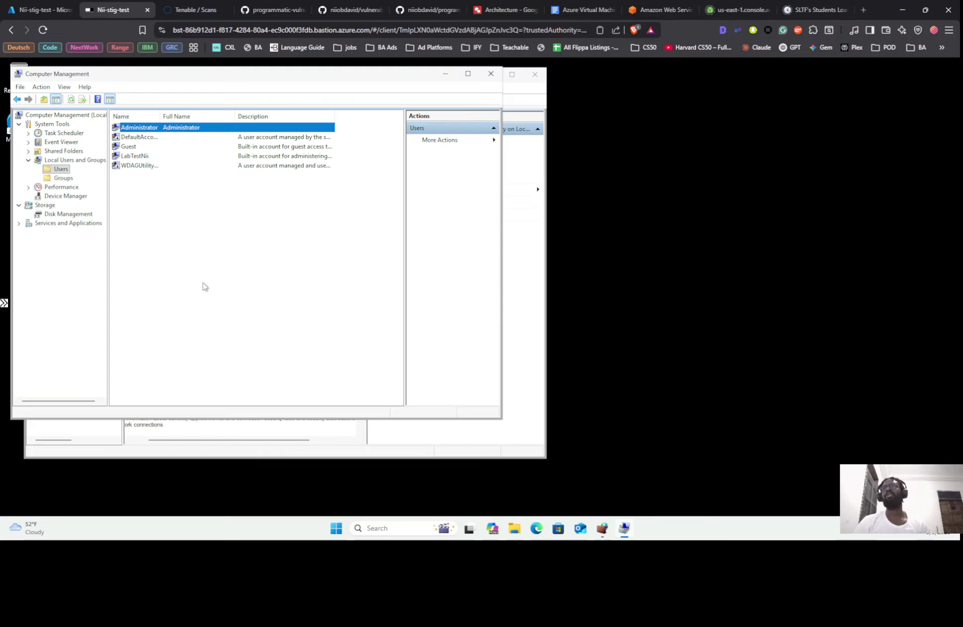
right_click(132, 147)
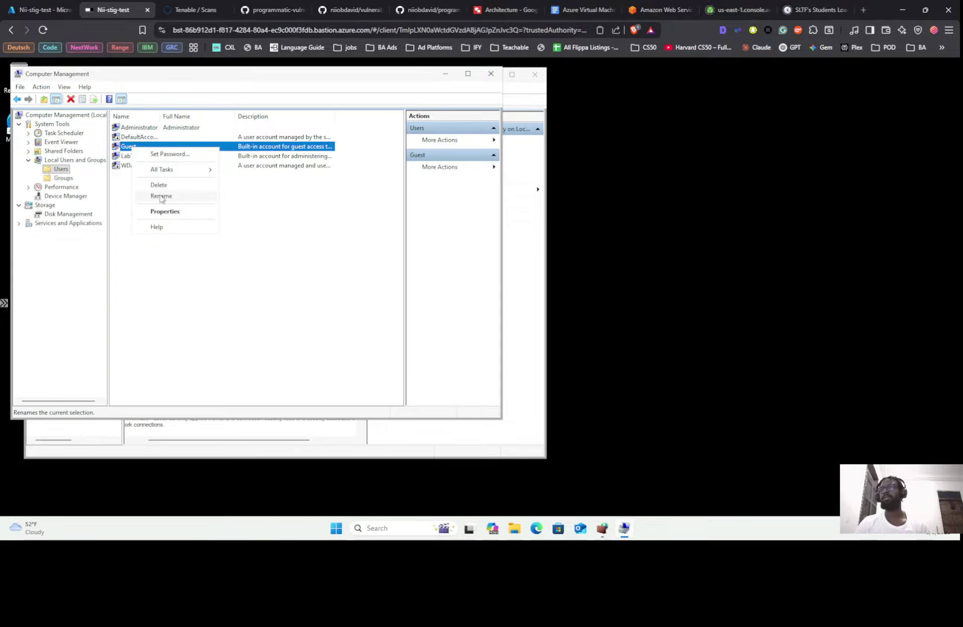
click(161, 196)
key(End)
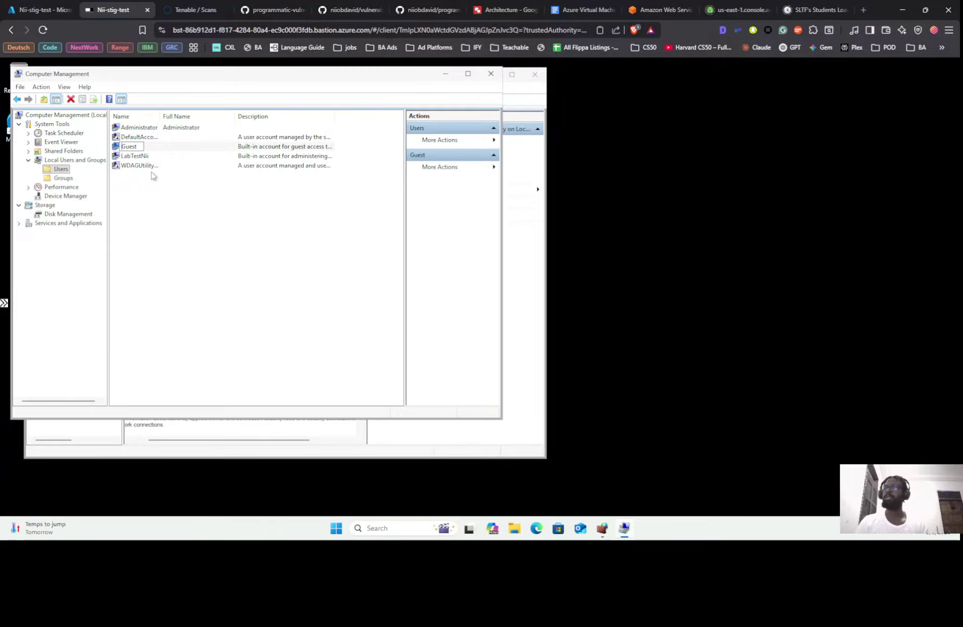
text(My)
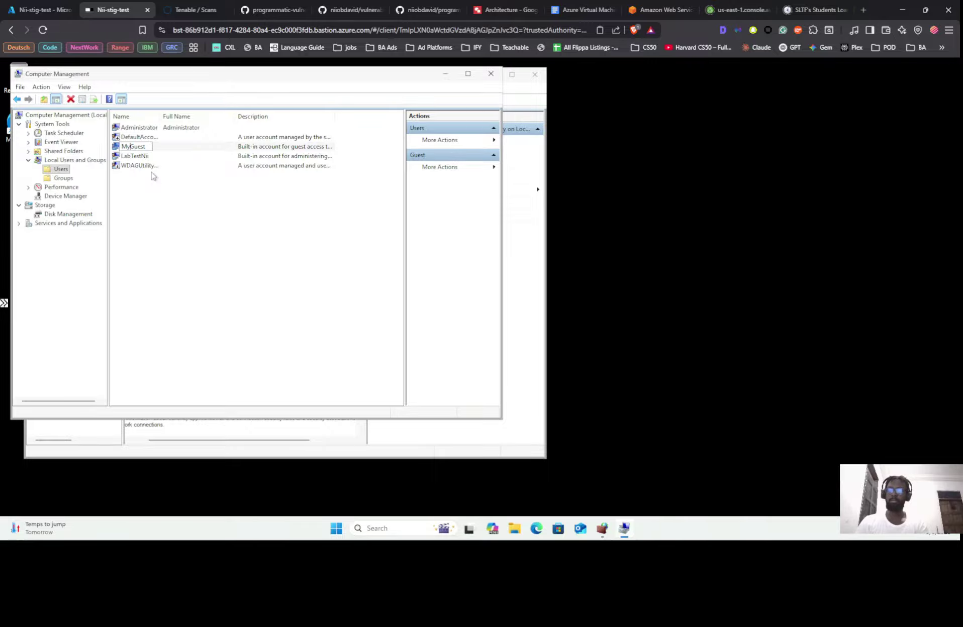
text(new)
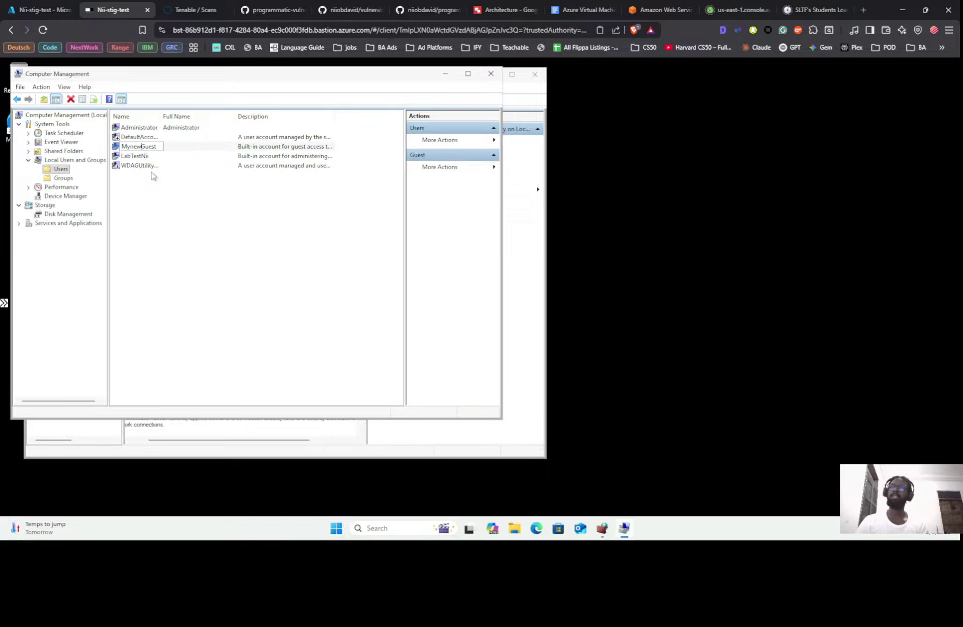
key(Return)
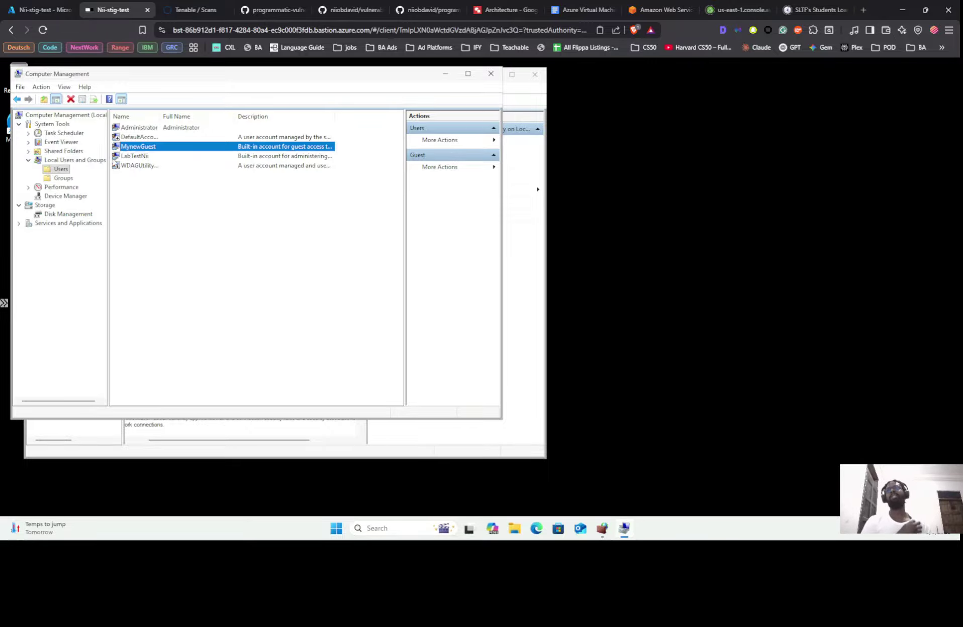
double_click(147, 147)
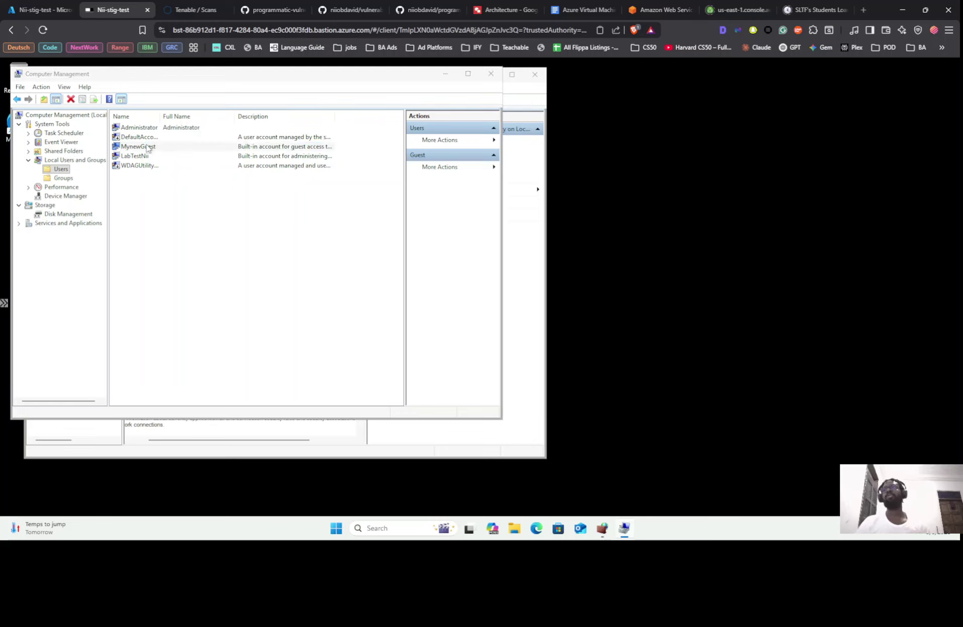
click(171, 269)
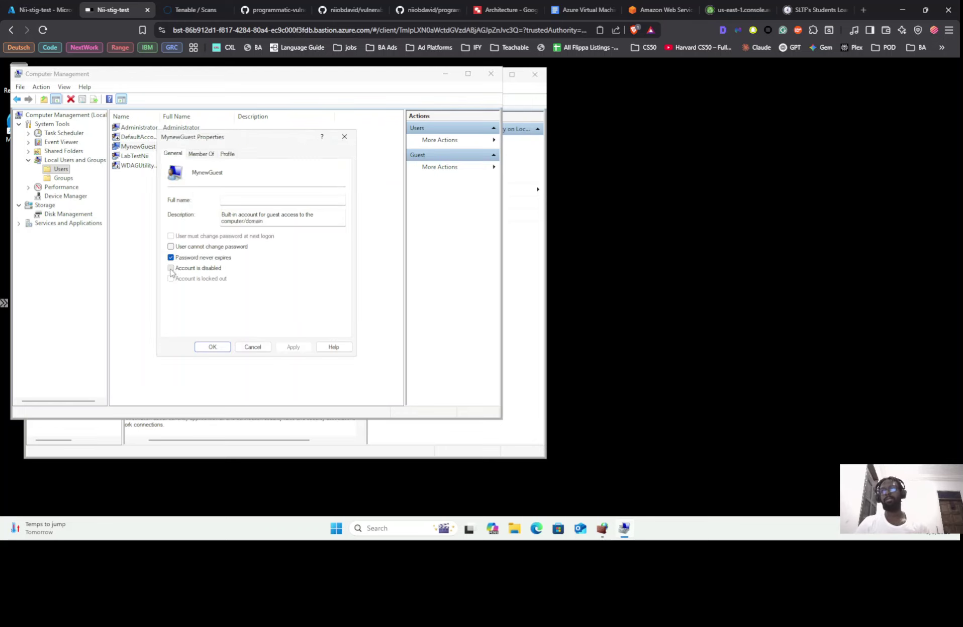
Step: Return to Tenable's scans list, look through the listed scans, and view the summary of Nii-stig-test_01
click(198, 10)
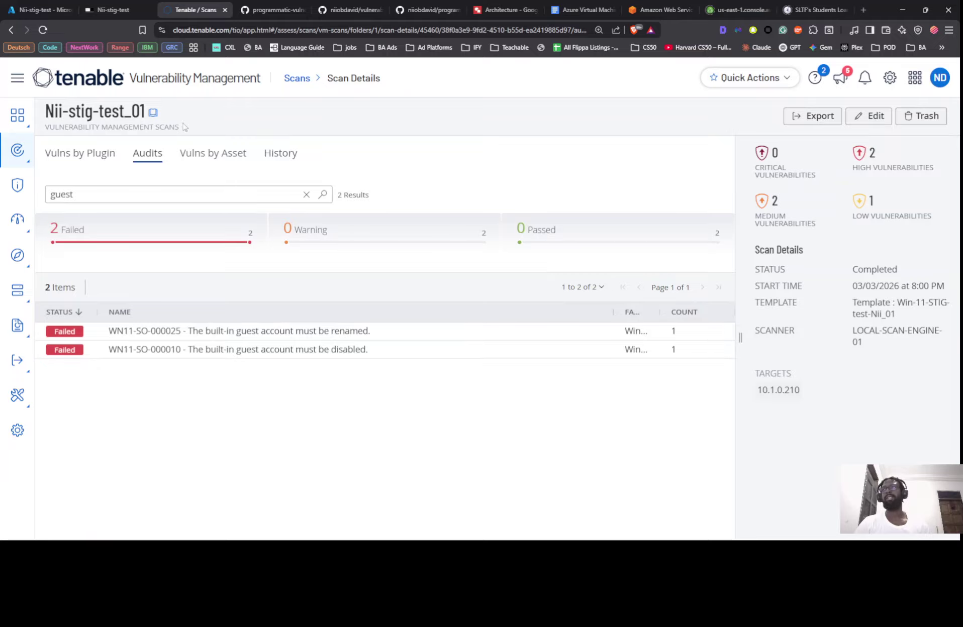
click(301, 79)
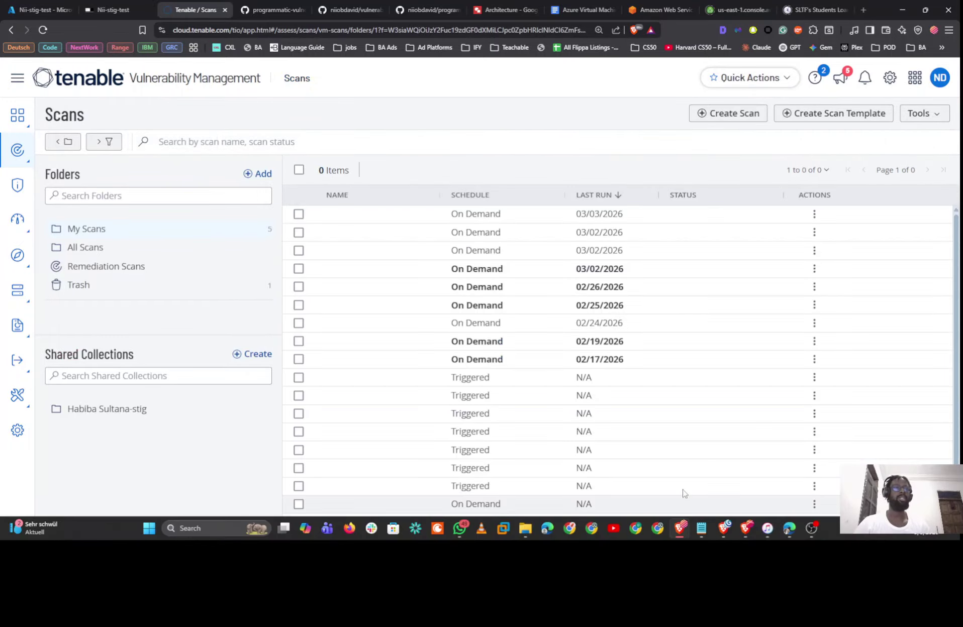
scroll(739, 402, down, 1)
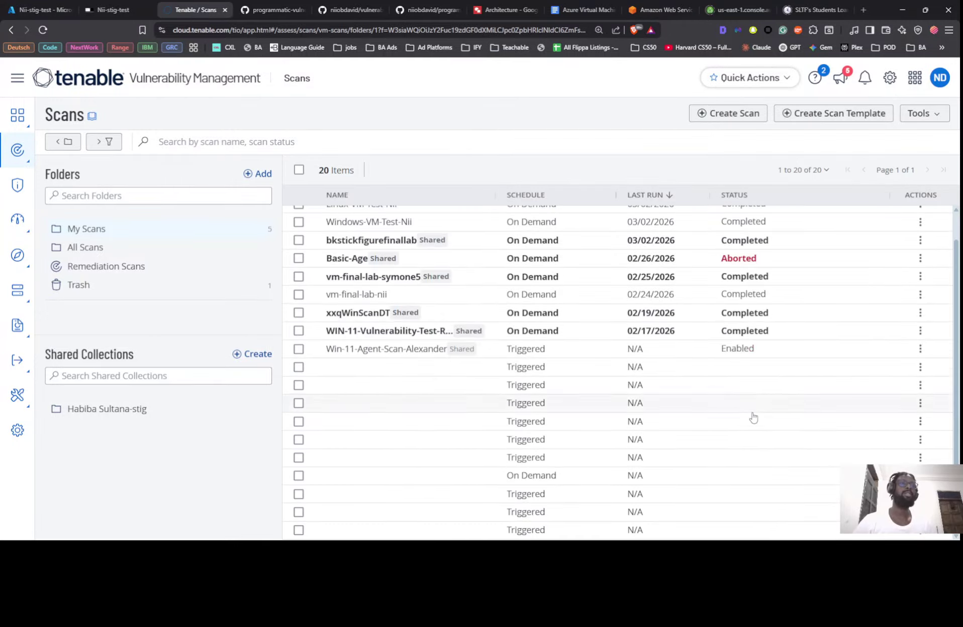
scroll(734, 417, up, 2)
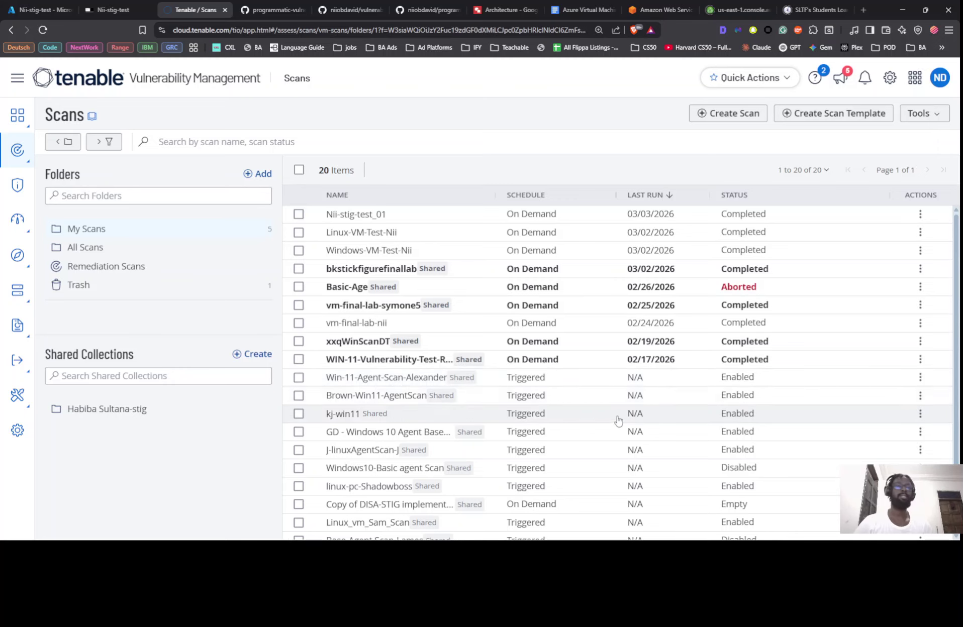
scroll(623, 420, down, 1)
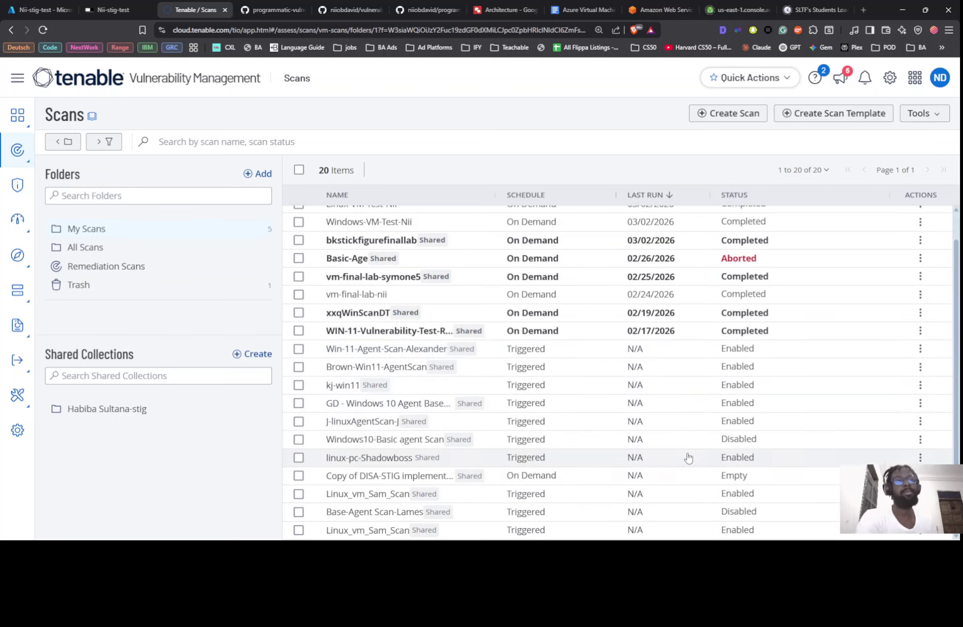
scroll(621, 304, up, 1)
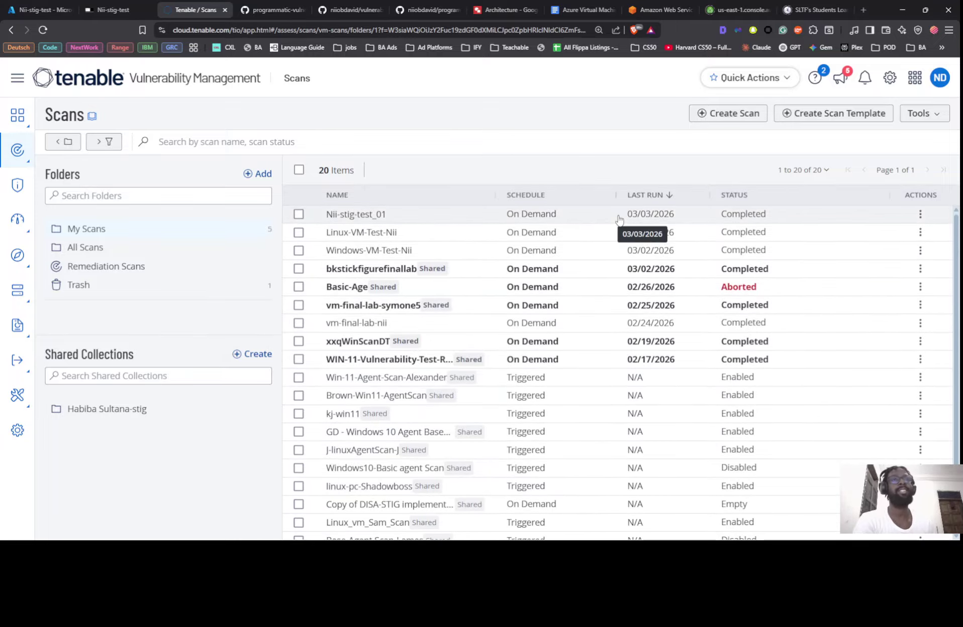
click(620, 217)
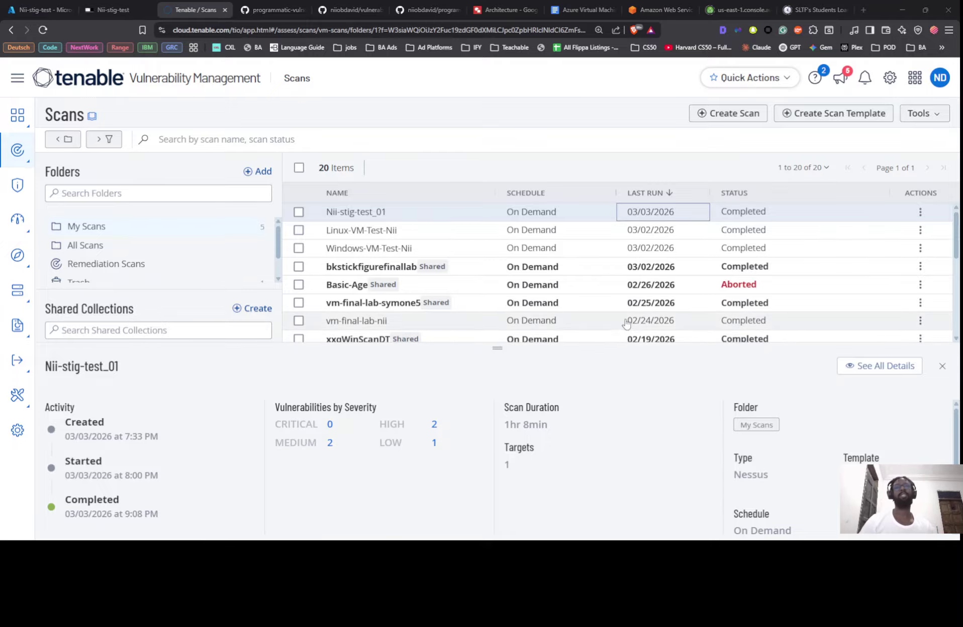
Step: Bring up the lab instructions, return to the VM, and cancel the pending changes in the MynewGuest account's properties
key(alt+Tab)
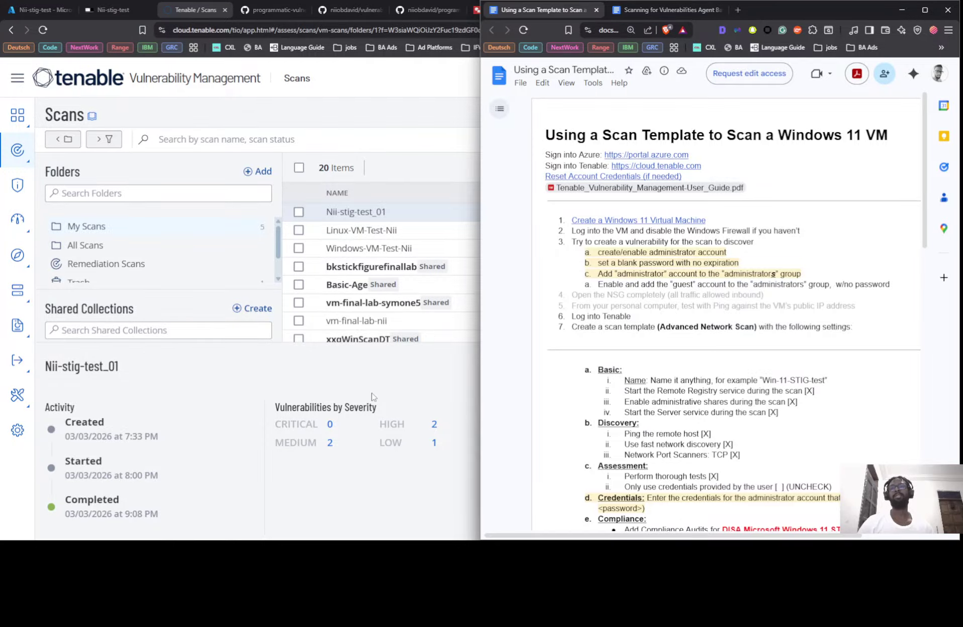
click(112, 9)
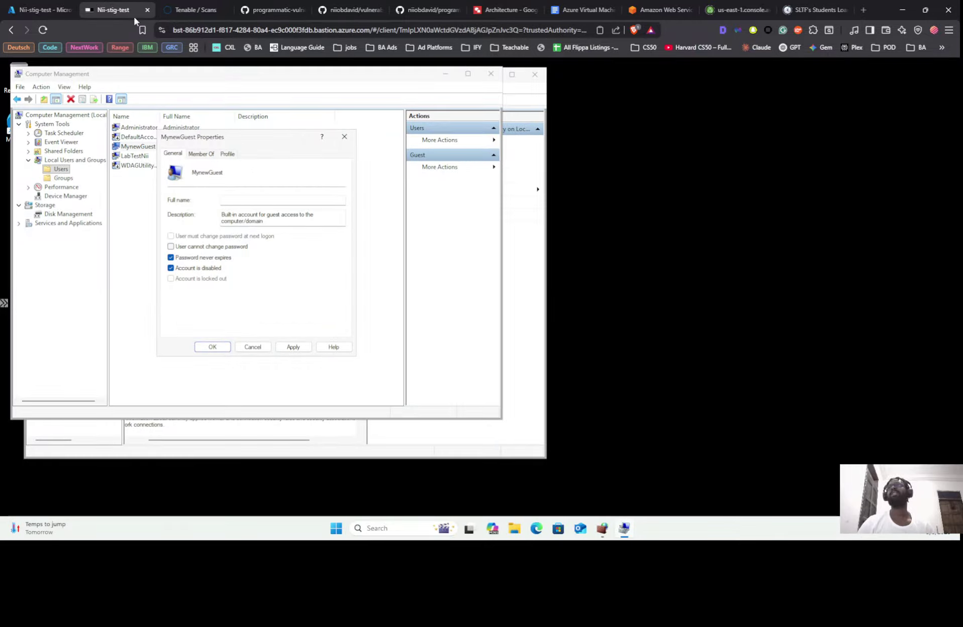
click(256, 347)
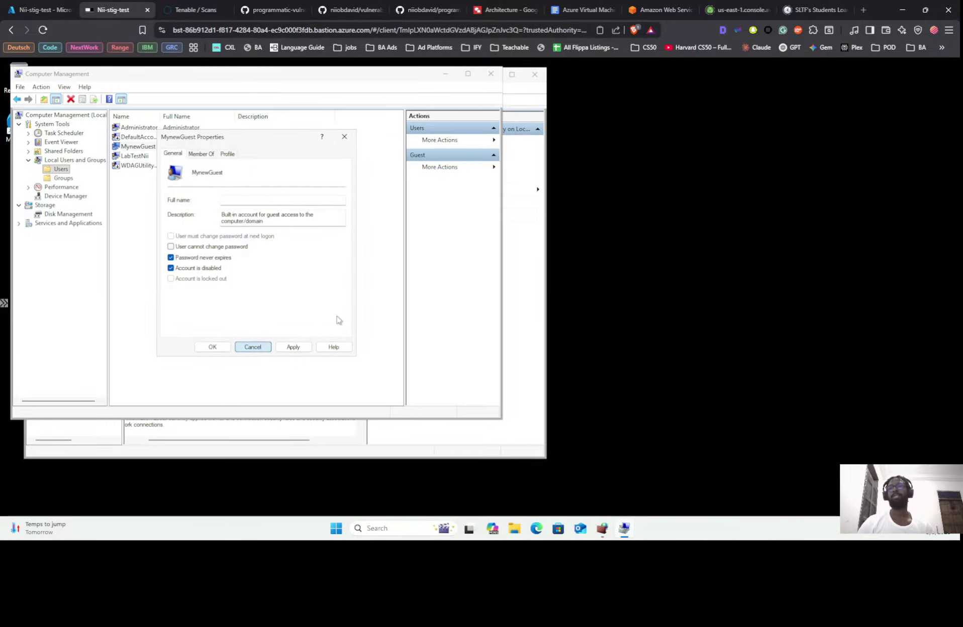
Step: In the Azure portal, force delete the Nii-stig-test virtual machine with its associated resources, acknowledging the permanent deletion
key(ctrl+shift+Tab)
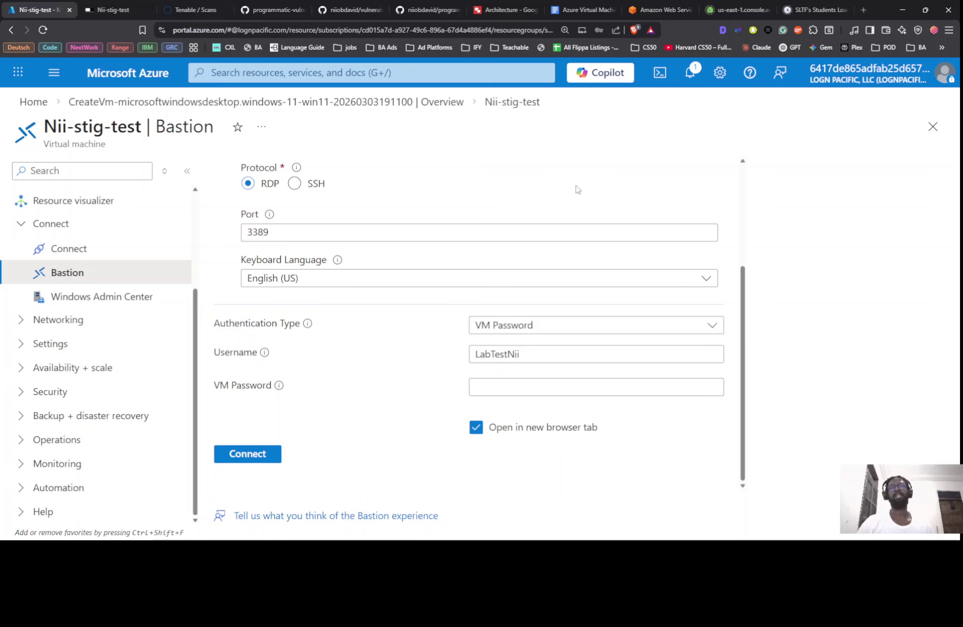
scroll(123, 337, up, 3)
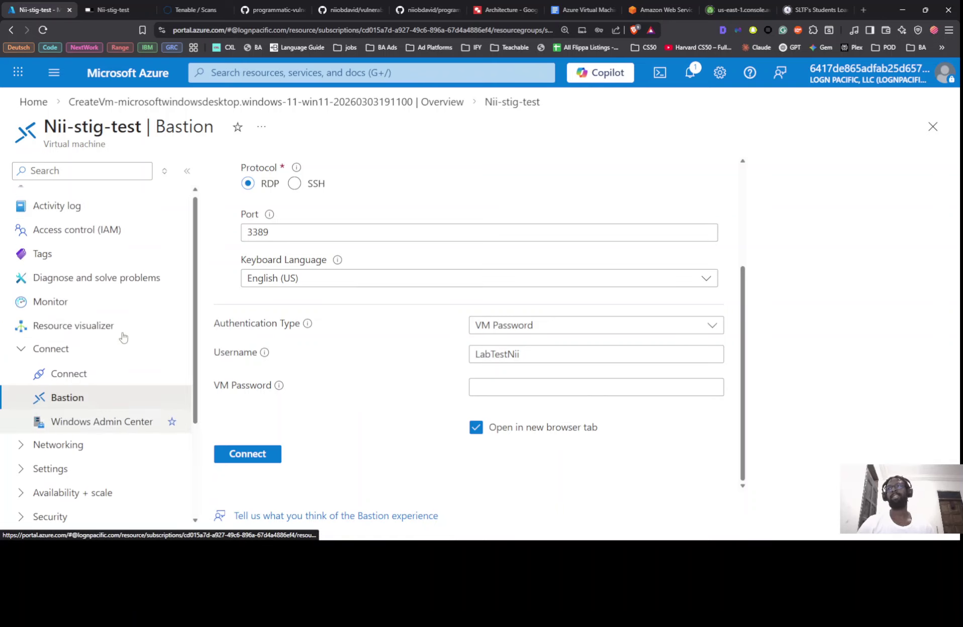
scroll(123, 337, up, 2)
click(54, 197)
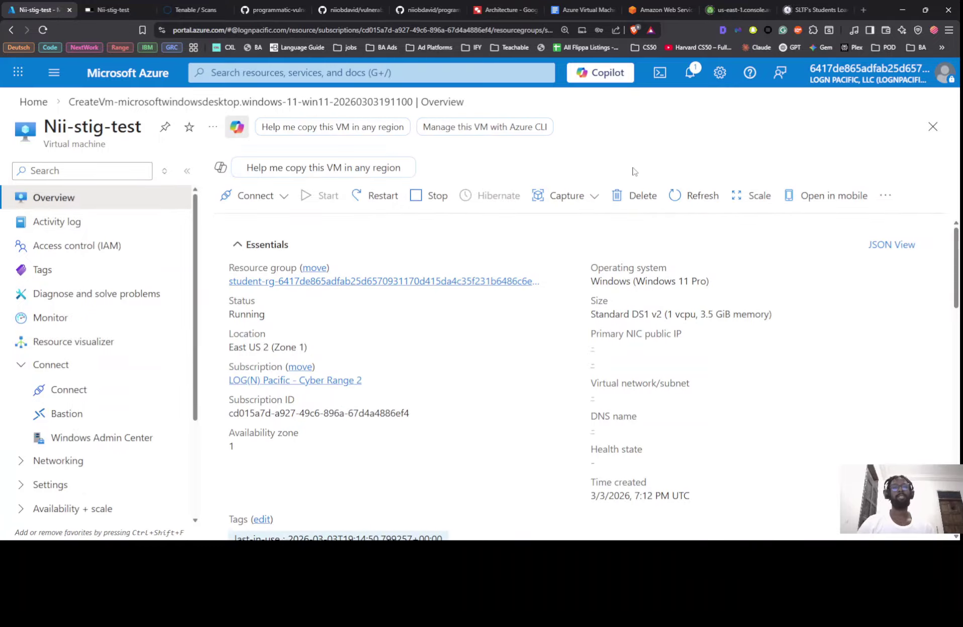
click(639, 197)
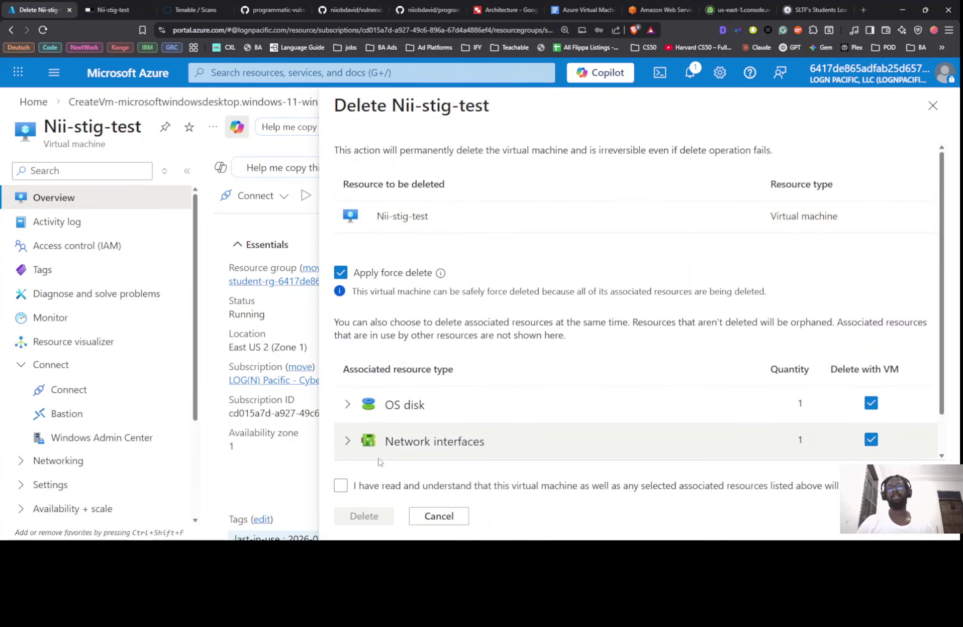
click(375, 486)
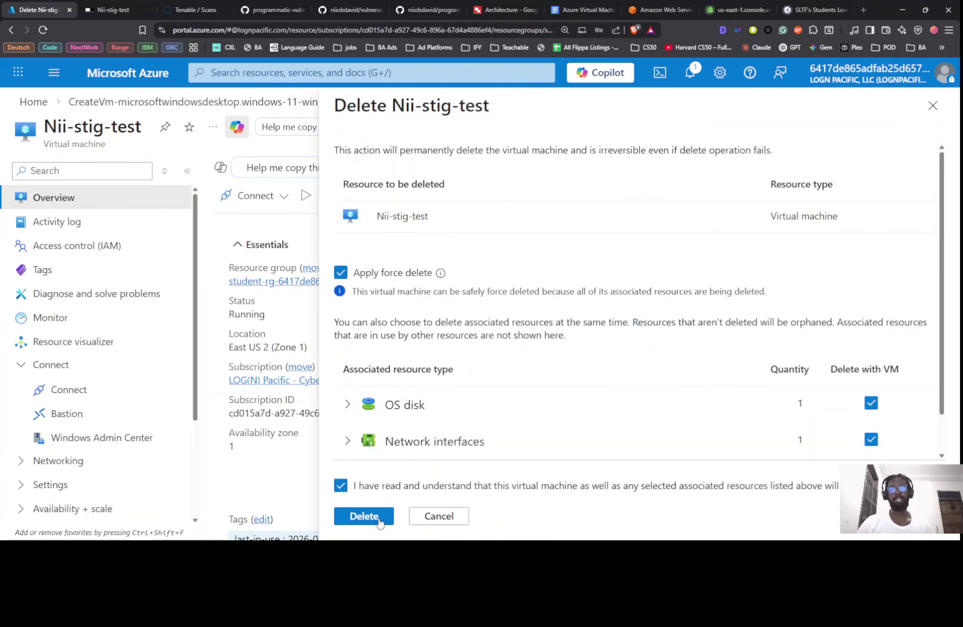
click(378, 518)
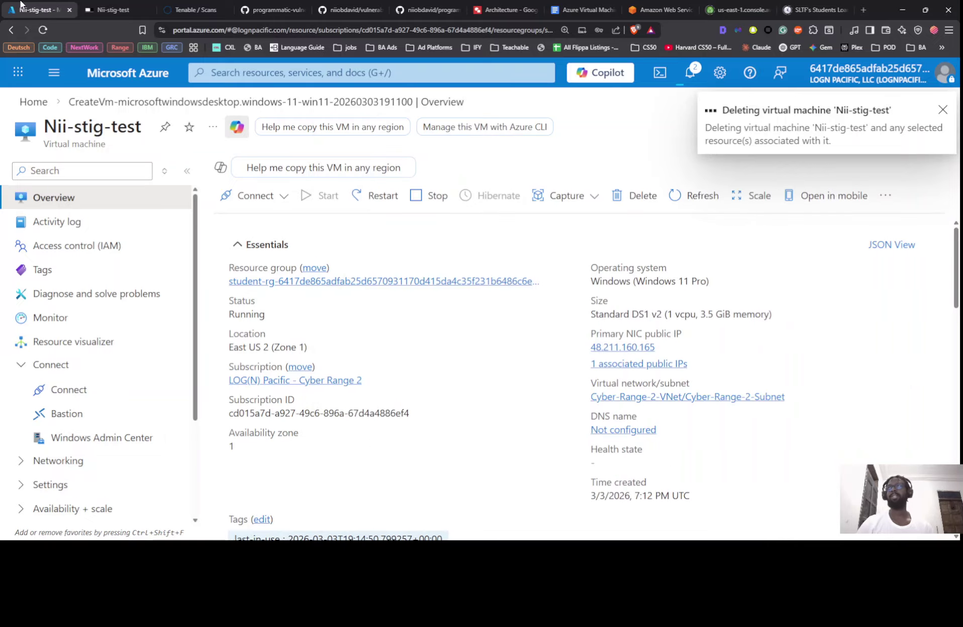
Step: Switch to Tenable and export the Nii-stig-test_01 scan in the PDF - Executive Summary format
click(193, 9)
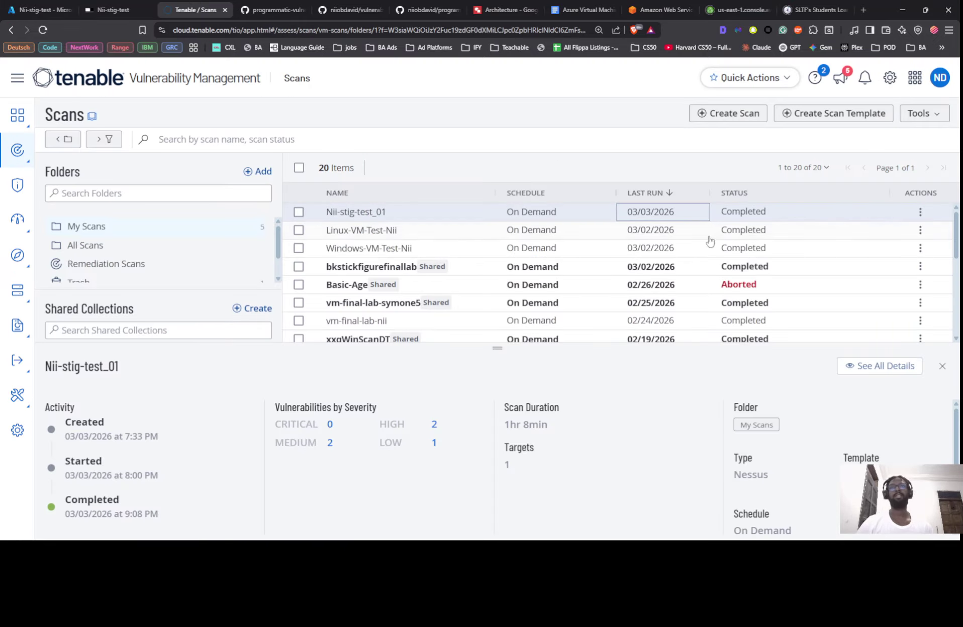
click(920, 211)
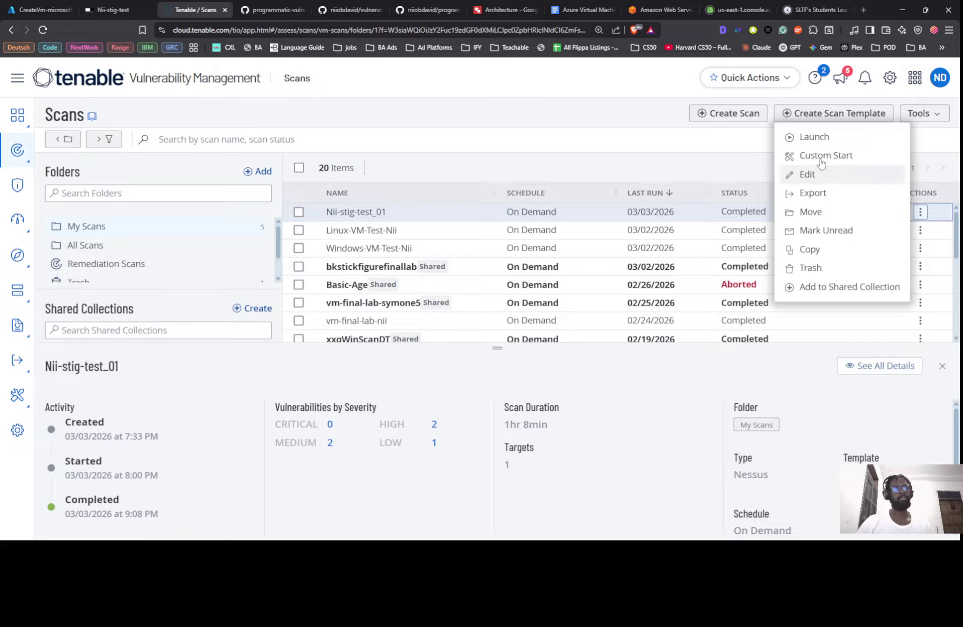
click(814, 194)
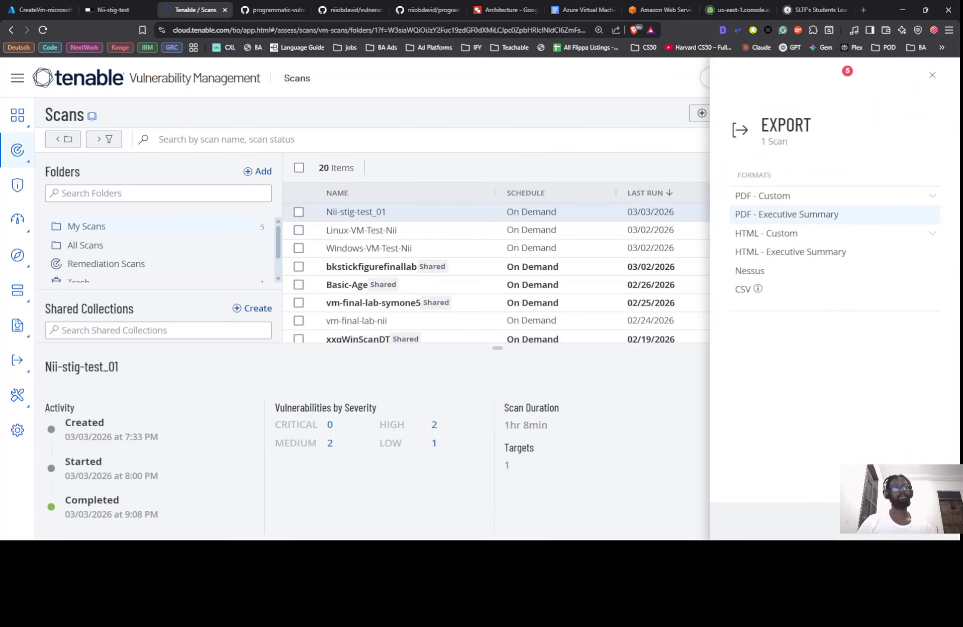
click(786, 214)
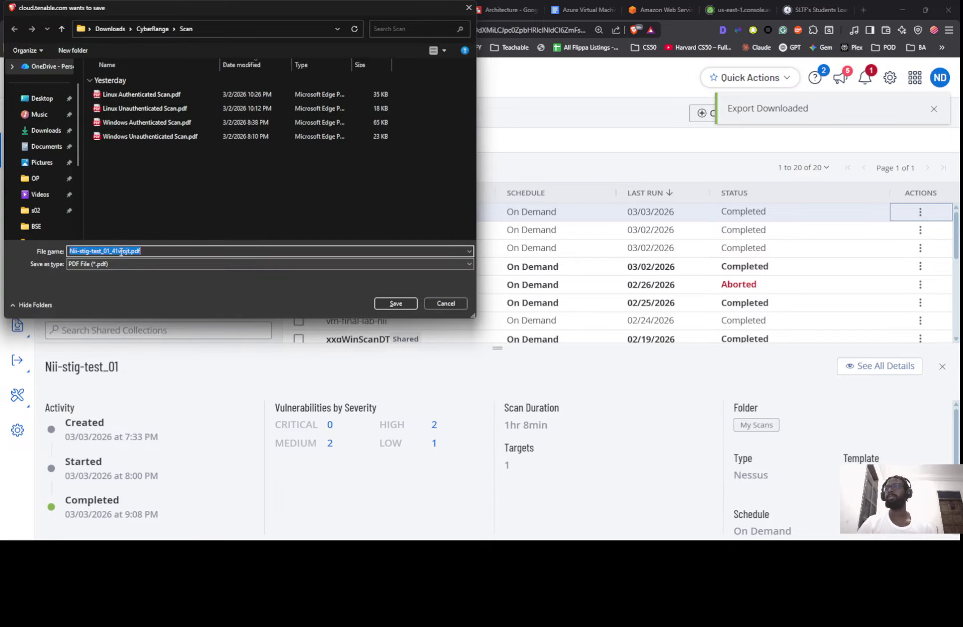
Step: Save the exported report in the Scan folder as Win 11 DISA STIG Scan Template.pdf
drag(71, 251, 122, 255)
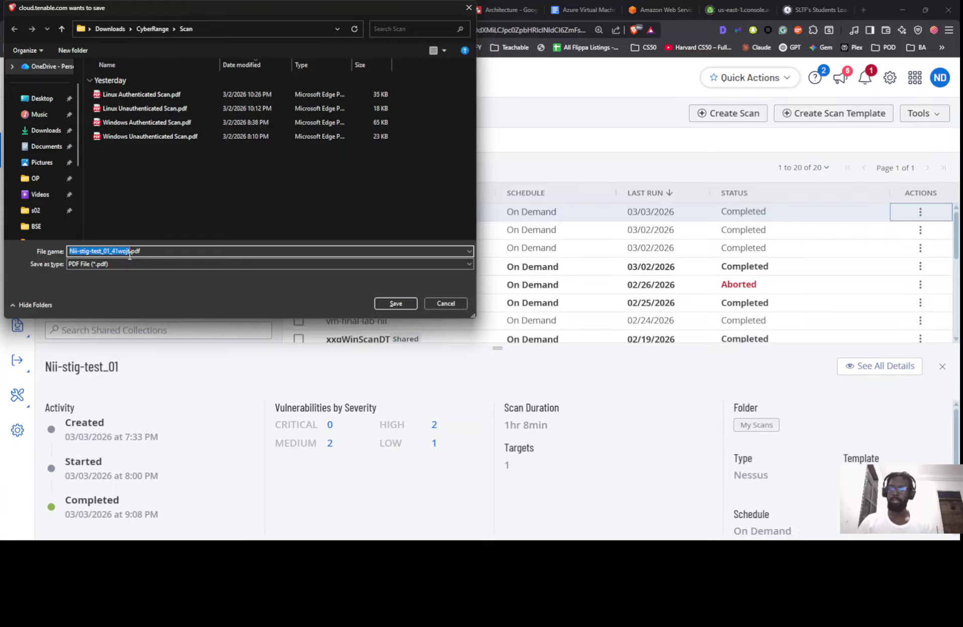
text(Wi)
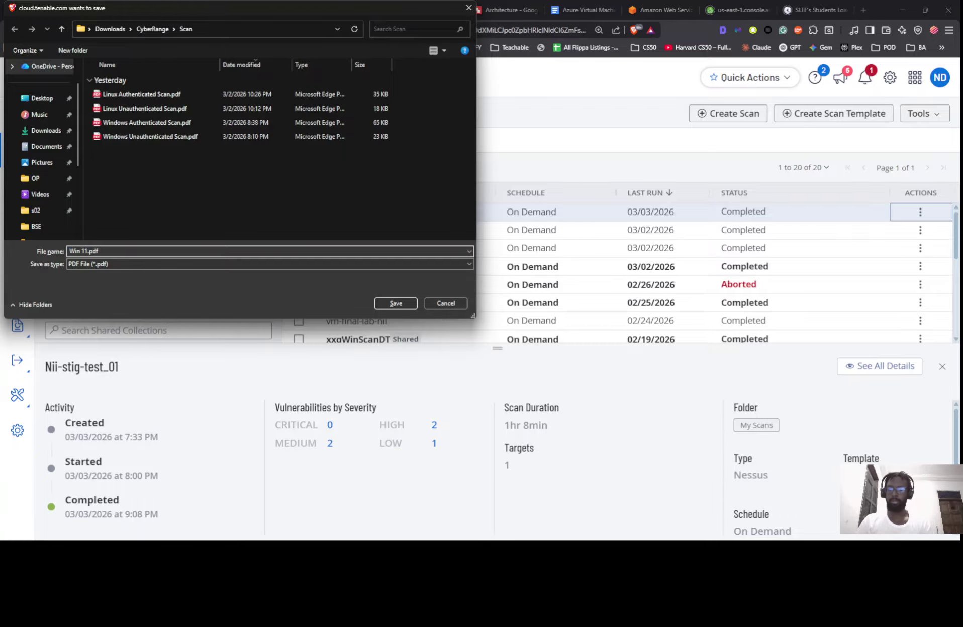
text(n 11 DISA S)
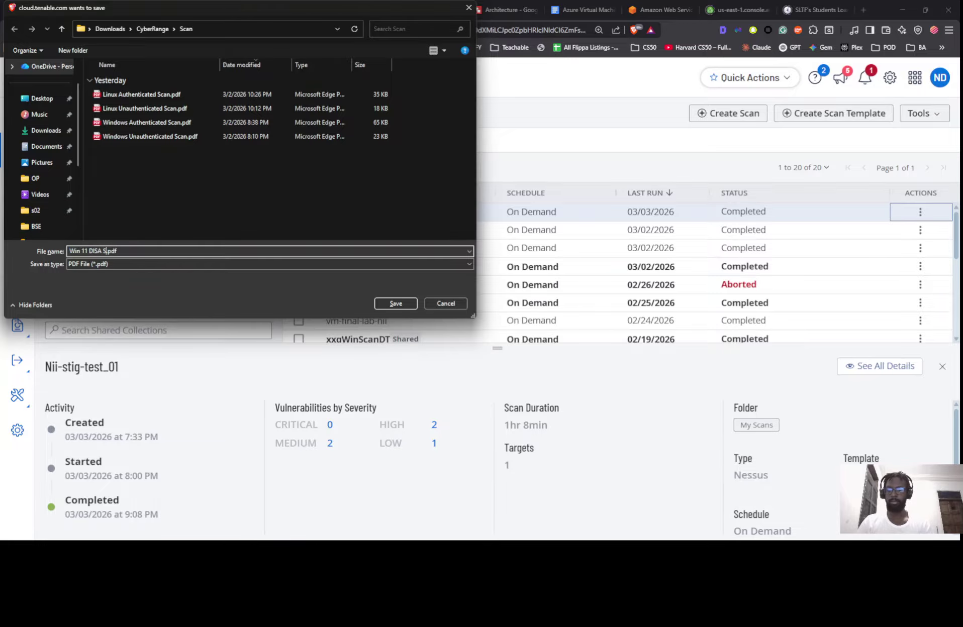
text(TIG)
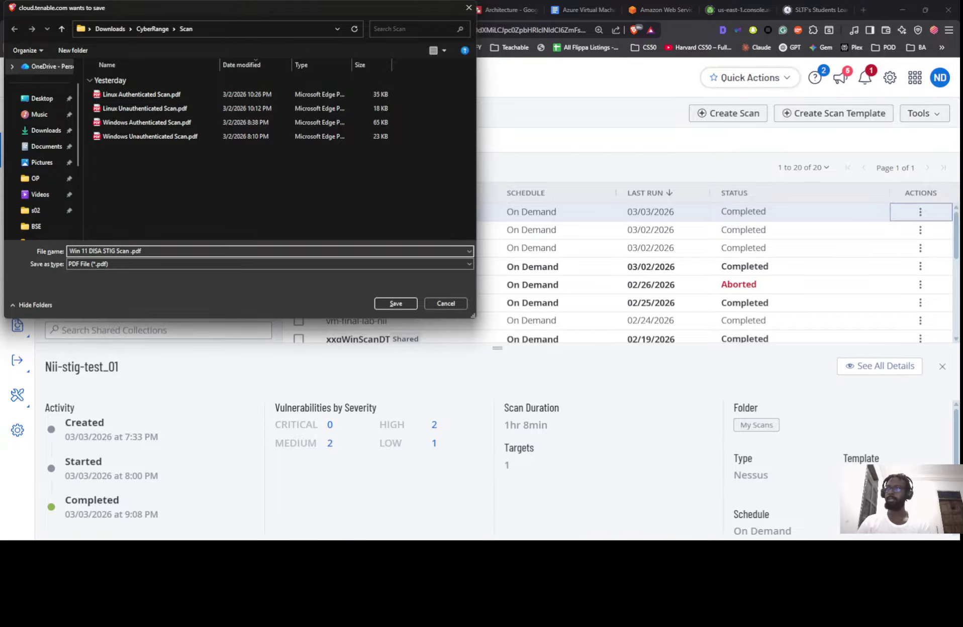
text(Scan Template)
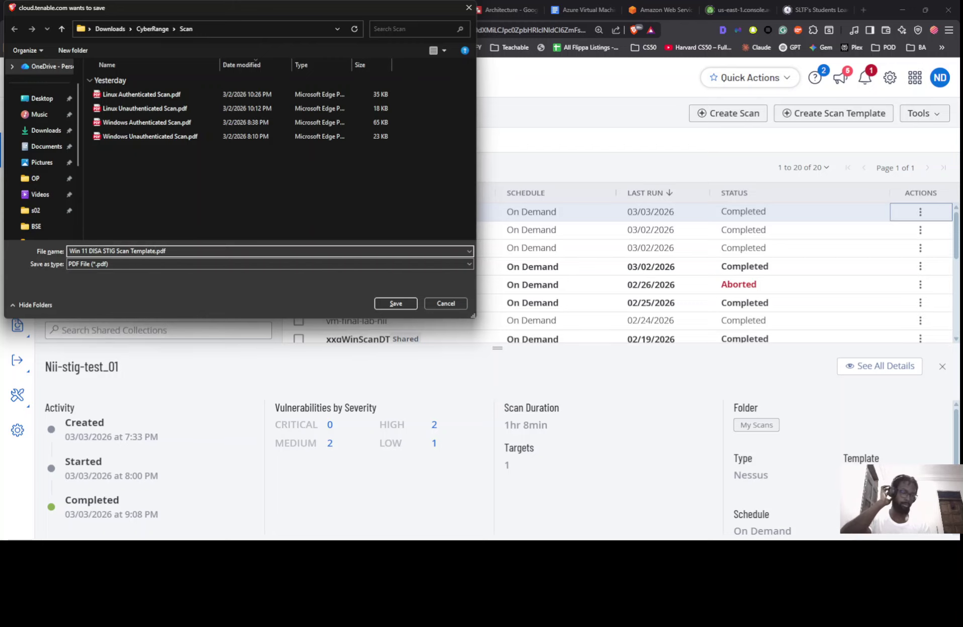
key(Return)
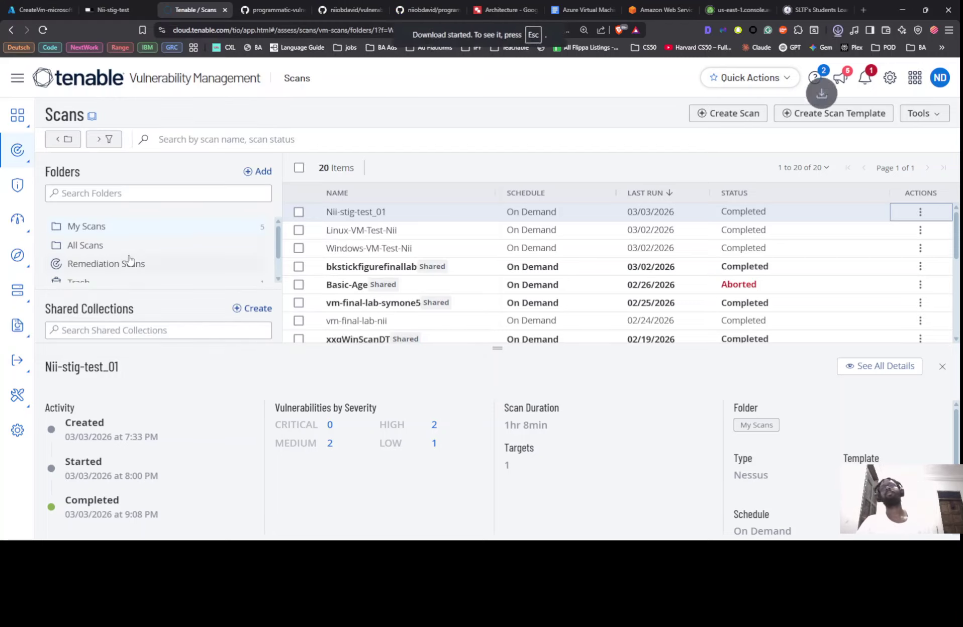
Step: Return to the Azure portal home page, check the notifications for the VM deletion and the recent resources, and reload the page
click(45, 9)
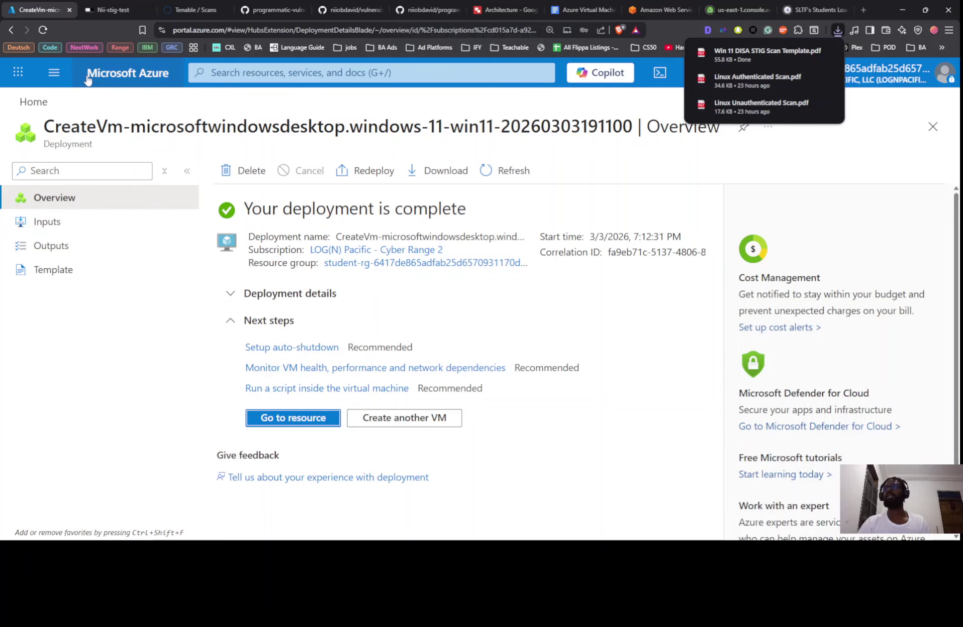
click(102, 84)
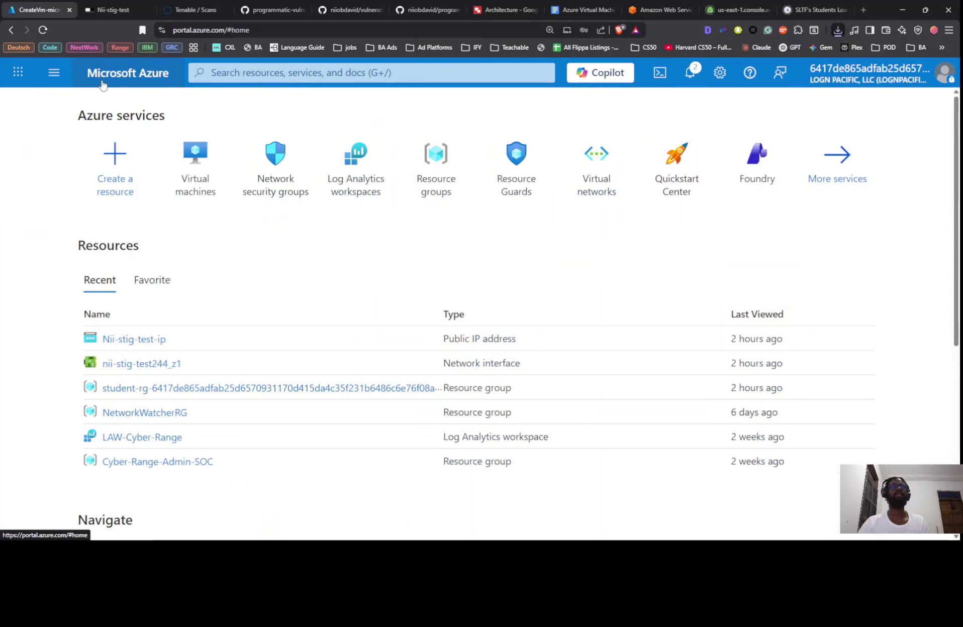
click(691, 72)
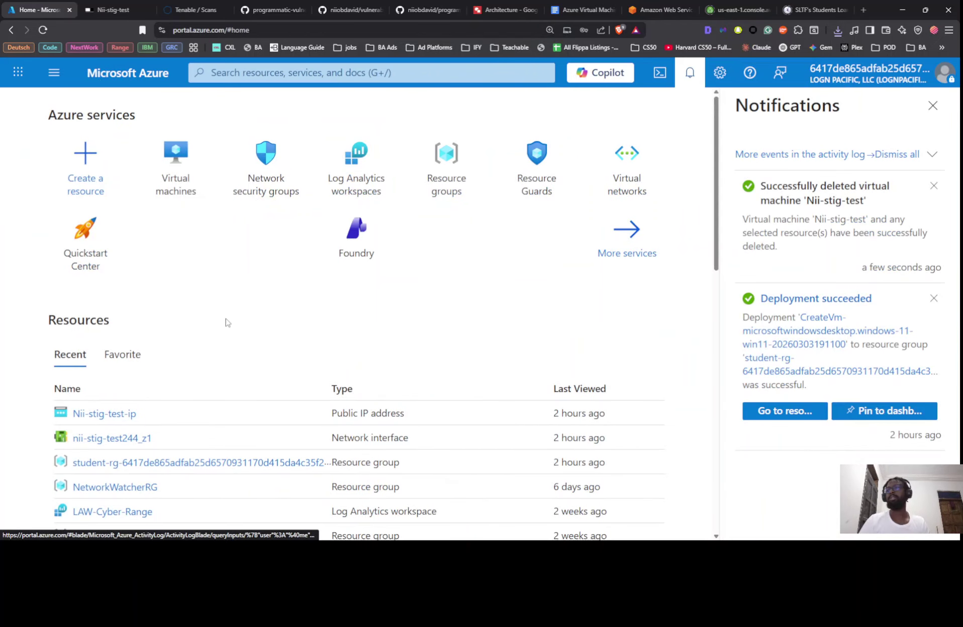
scroll(226, 322, down, 4)
scroll(144, 204, up, 4)
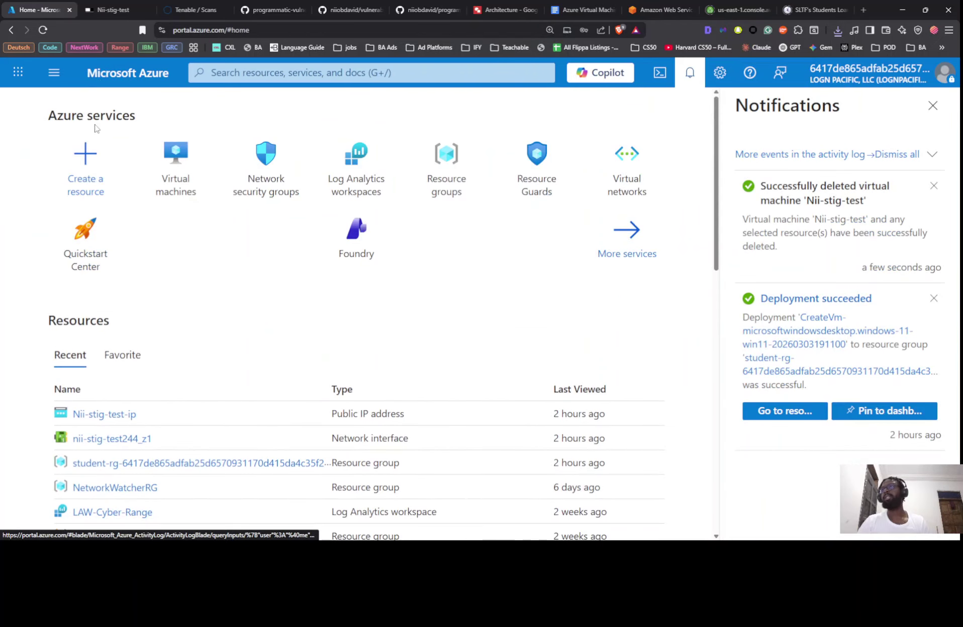
click(46, 32)
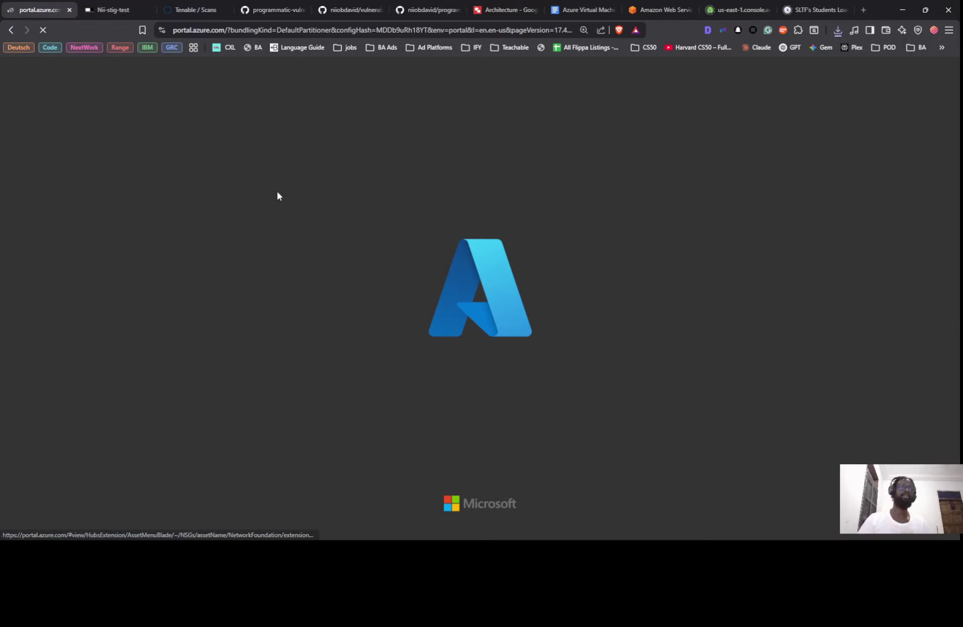